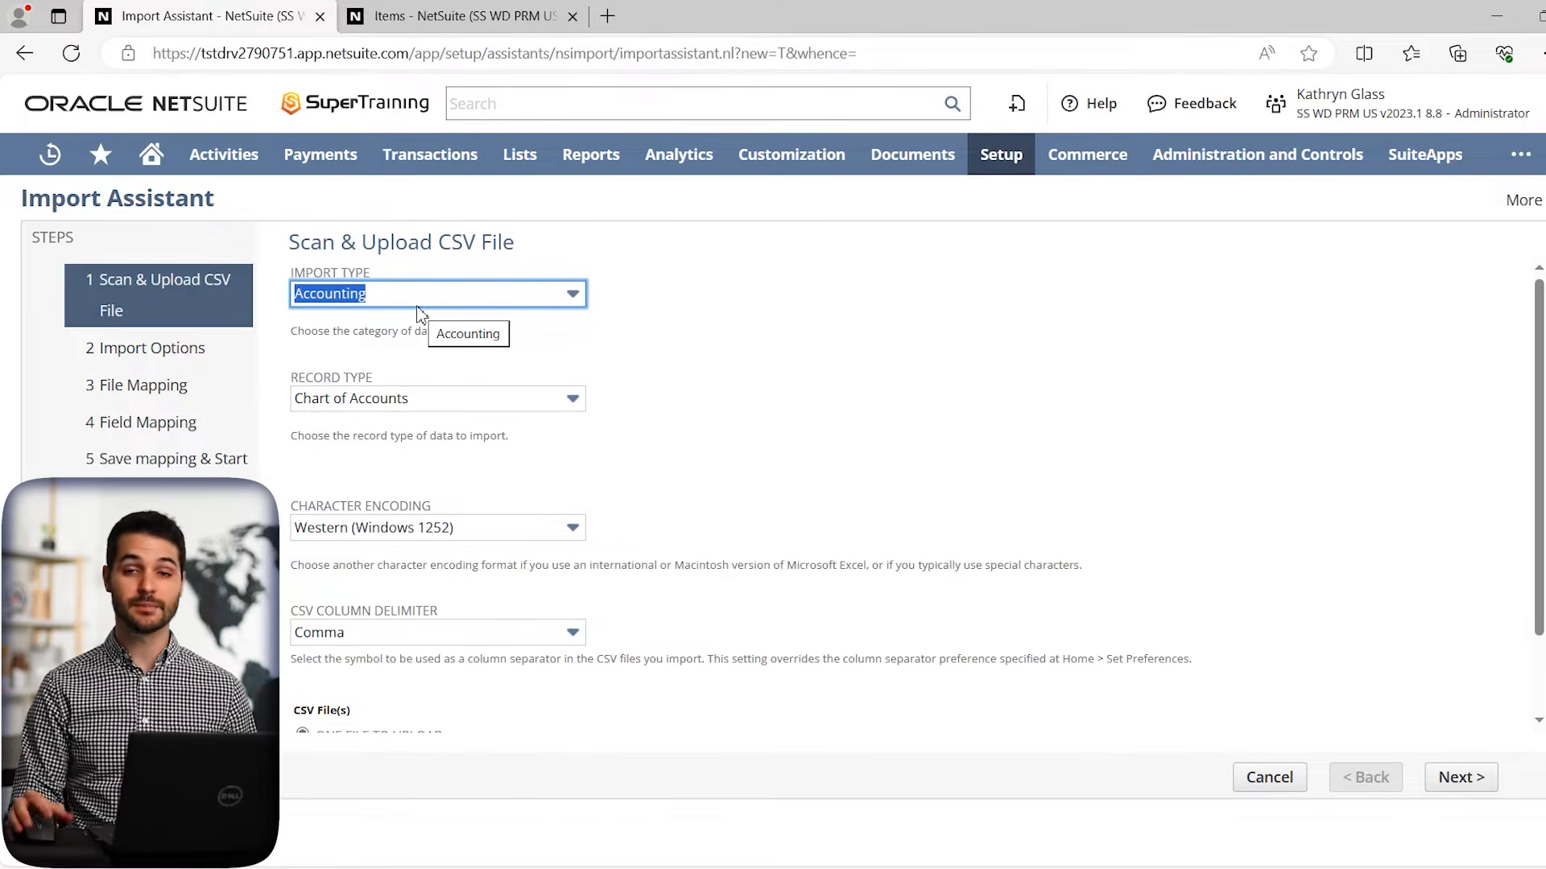
Switch to the Test Data Imports sheet in Excel and review its External ID, Name, Date, Location and Sales columns and row 2
key("alt+Tab")
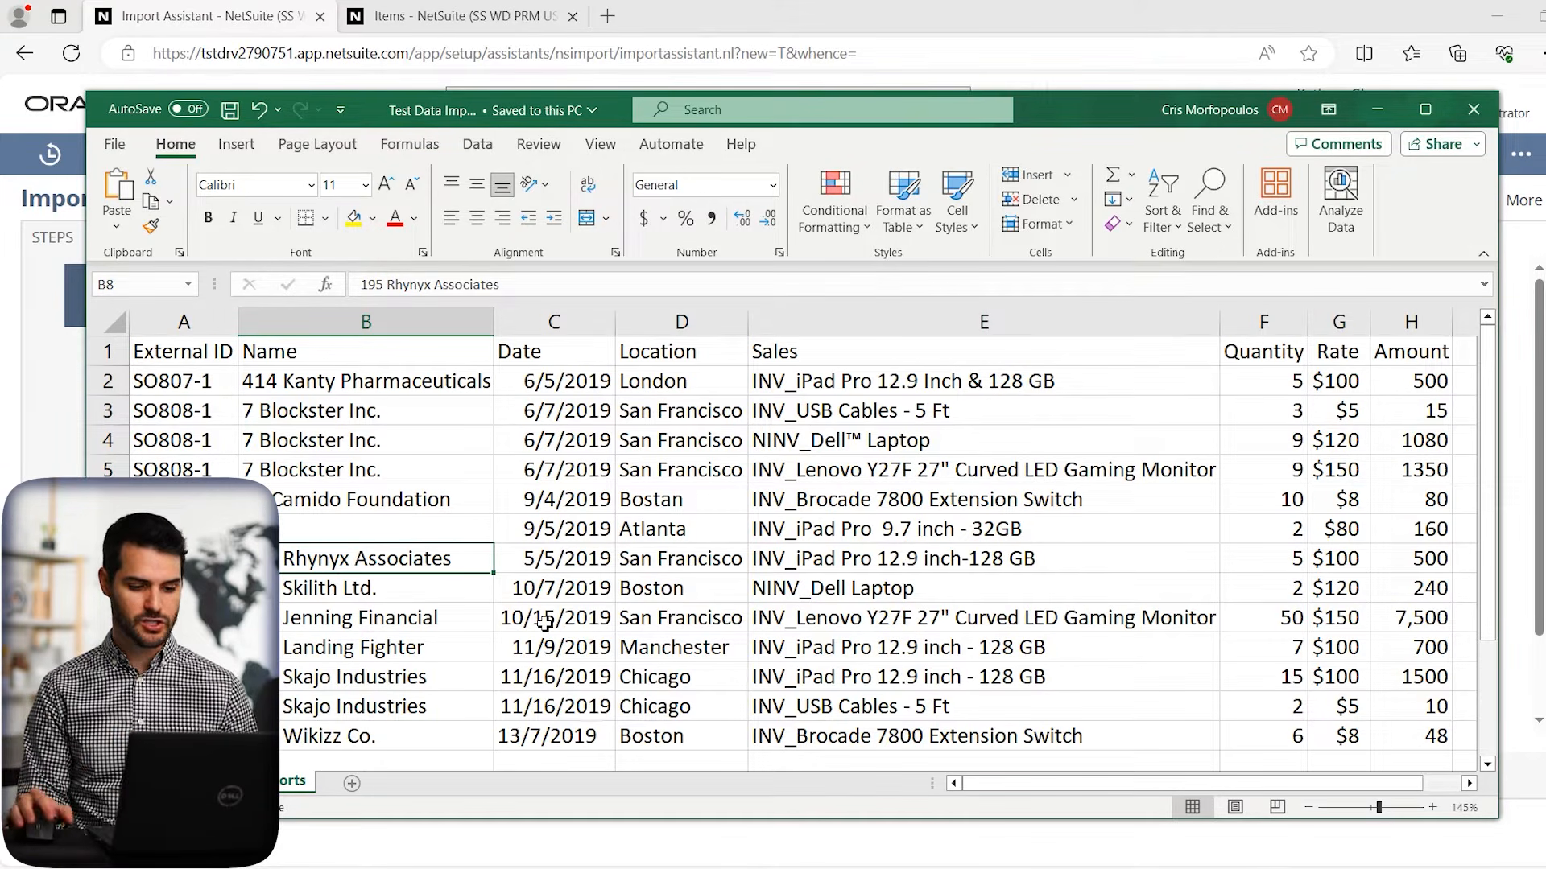
left_click(206, 323)
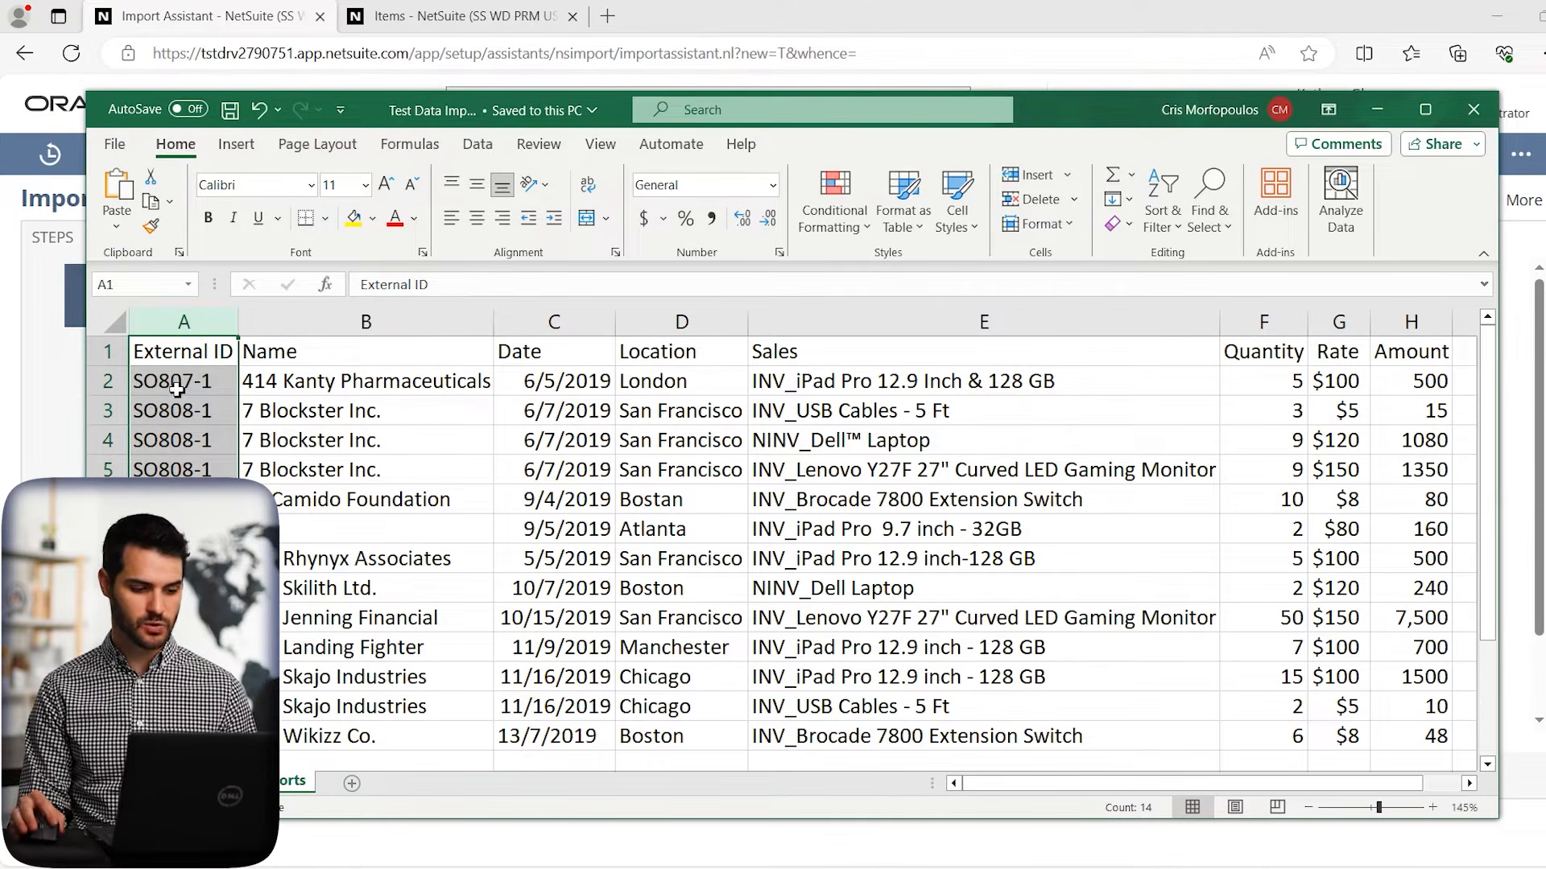
left_click(293, 377)
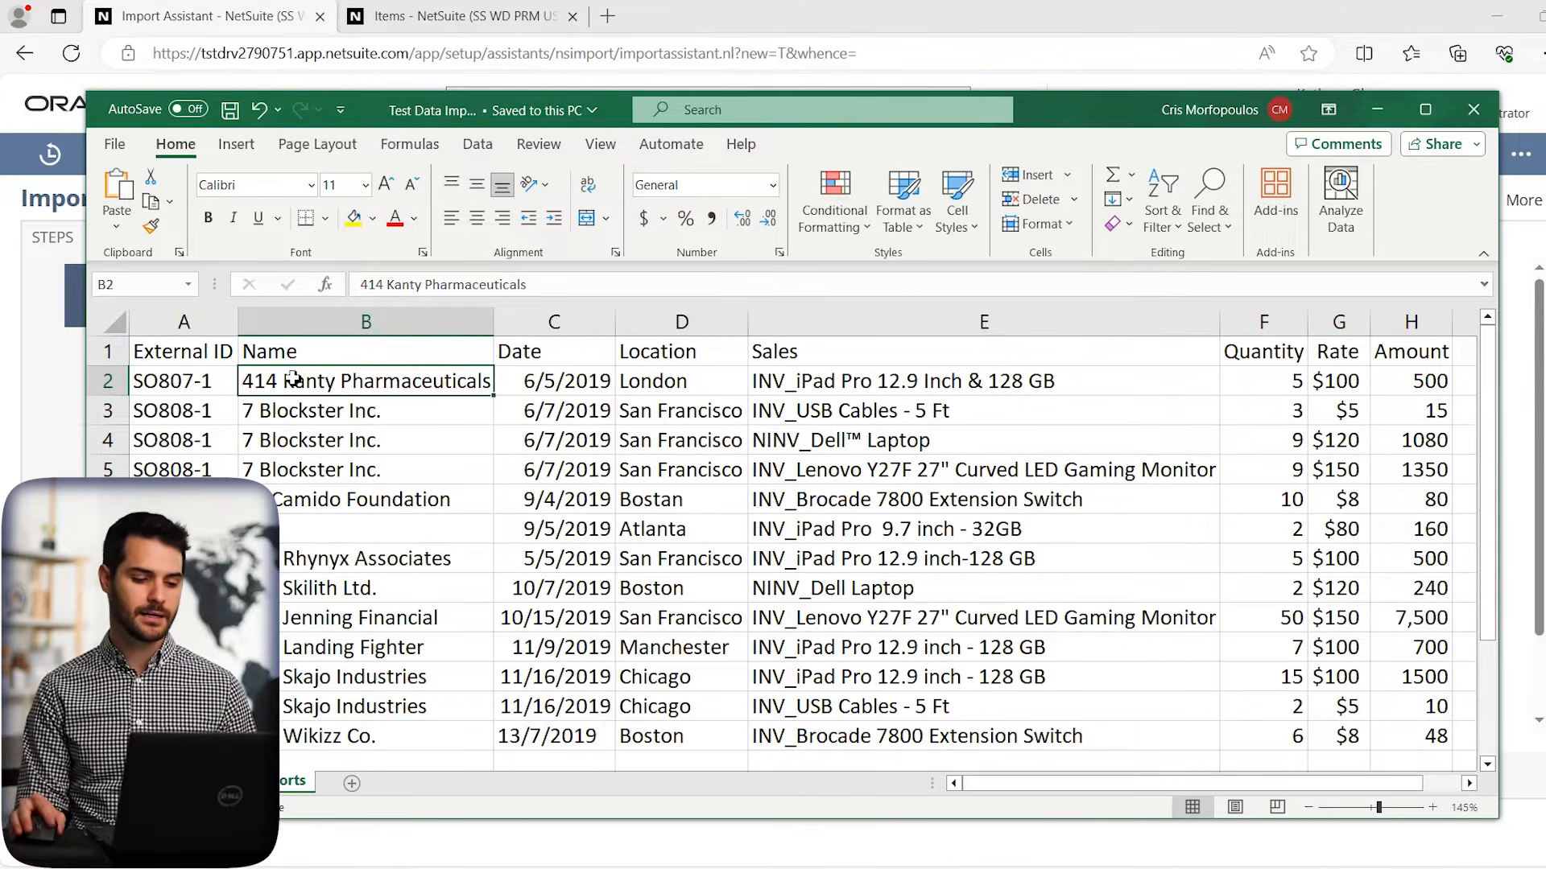
left_click(546, 380)
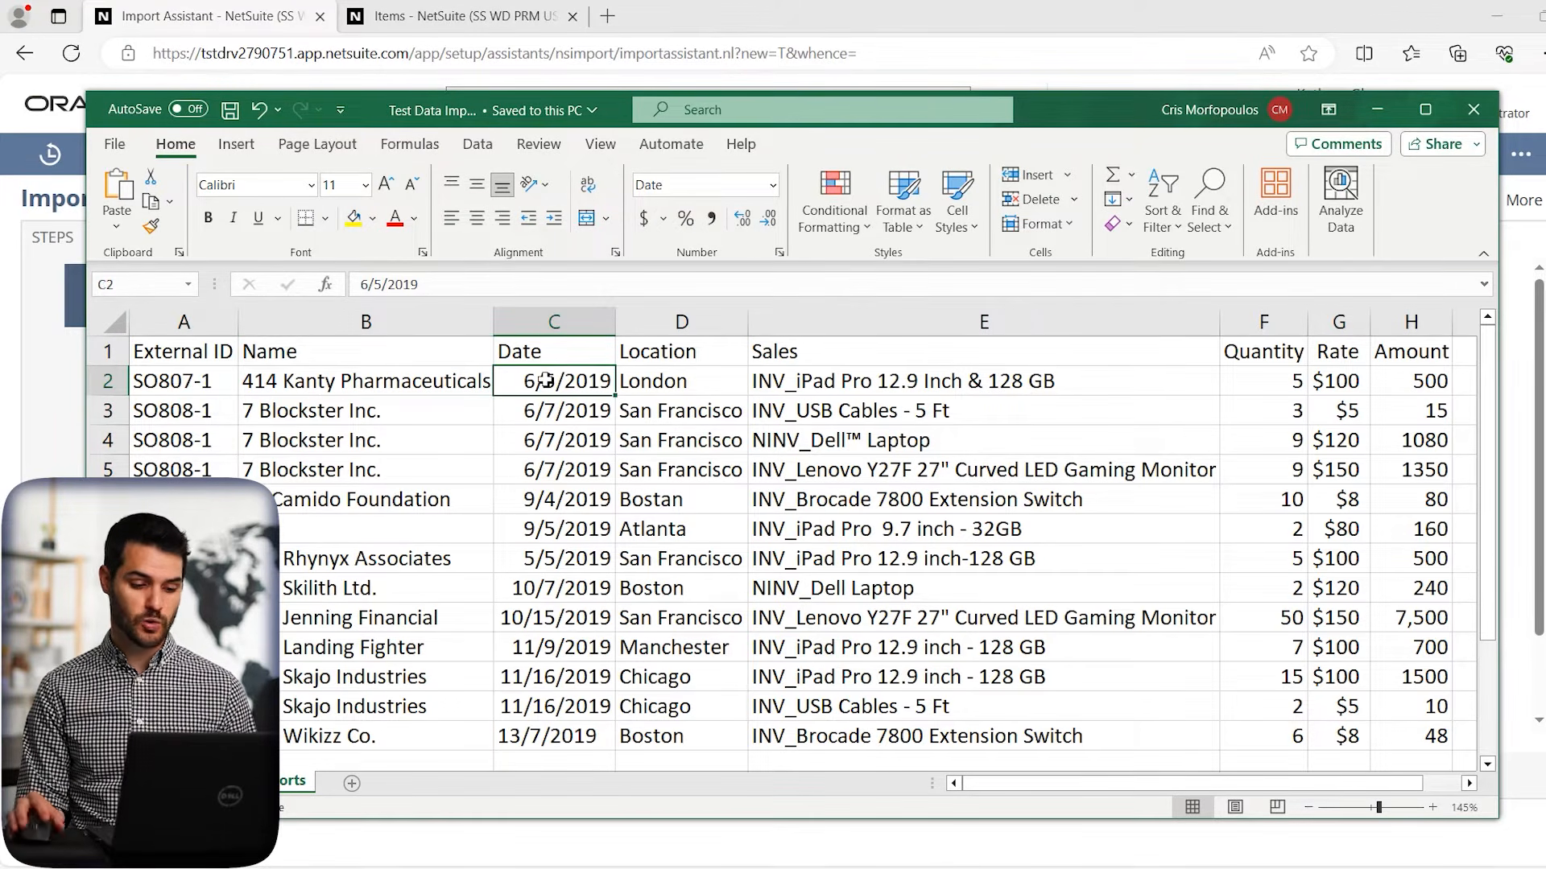
left_click(654, 380)
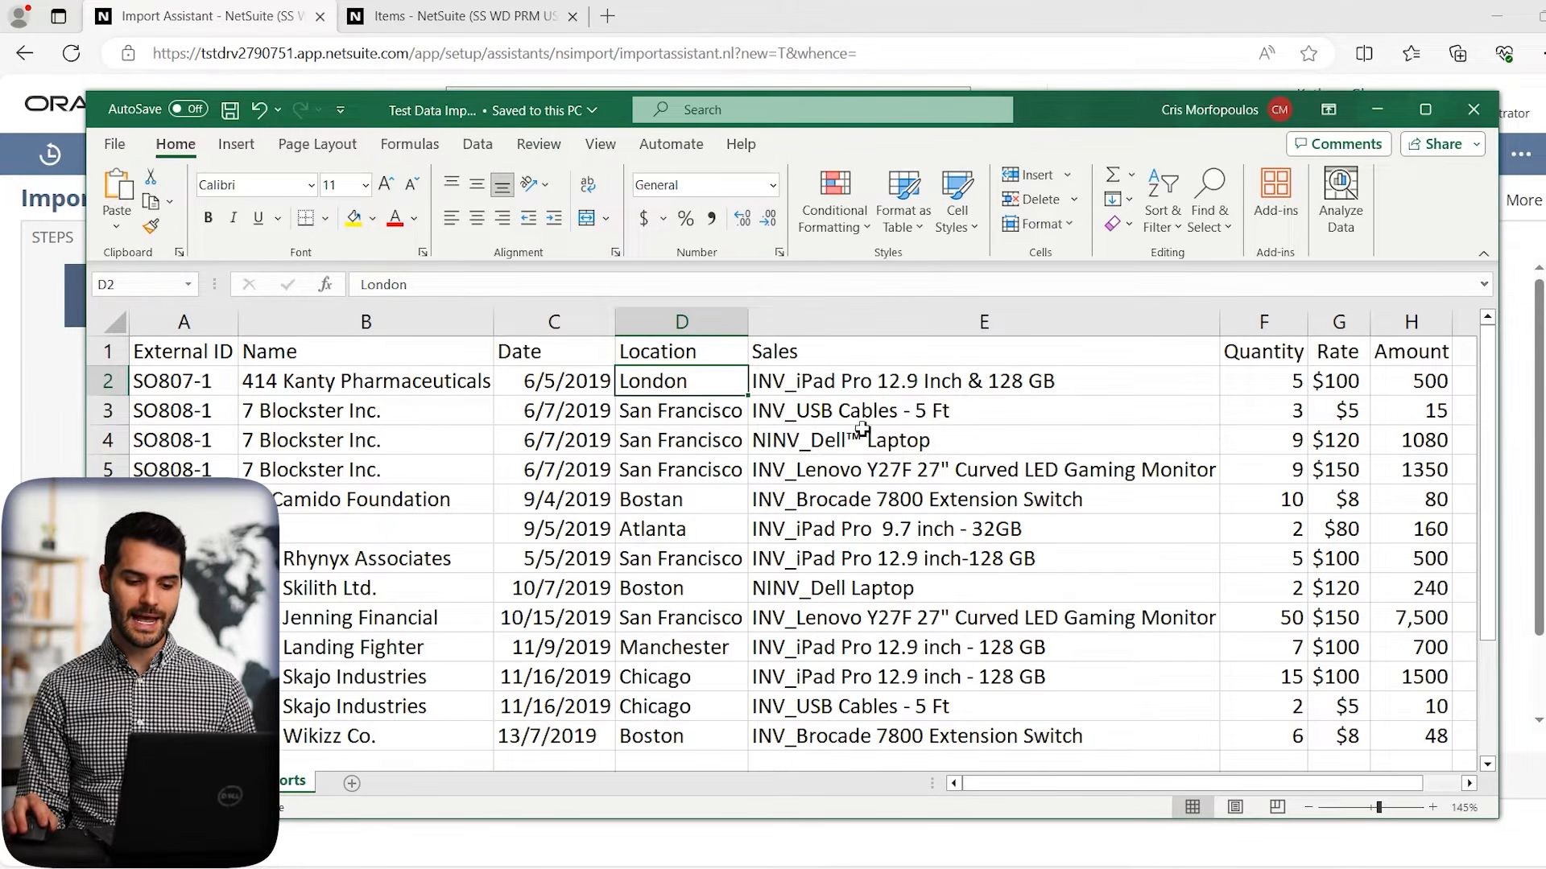
left_click(835, 383)
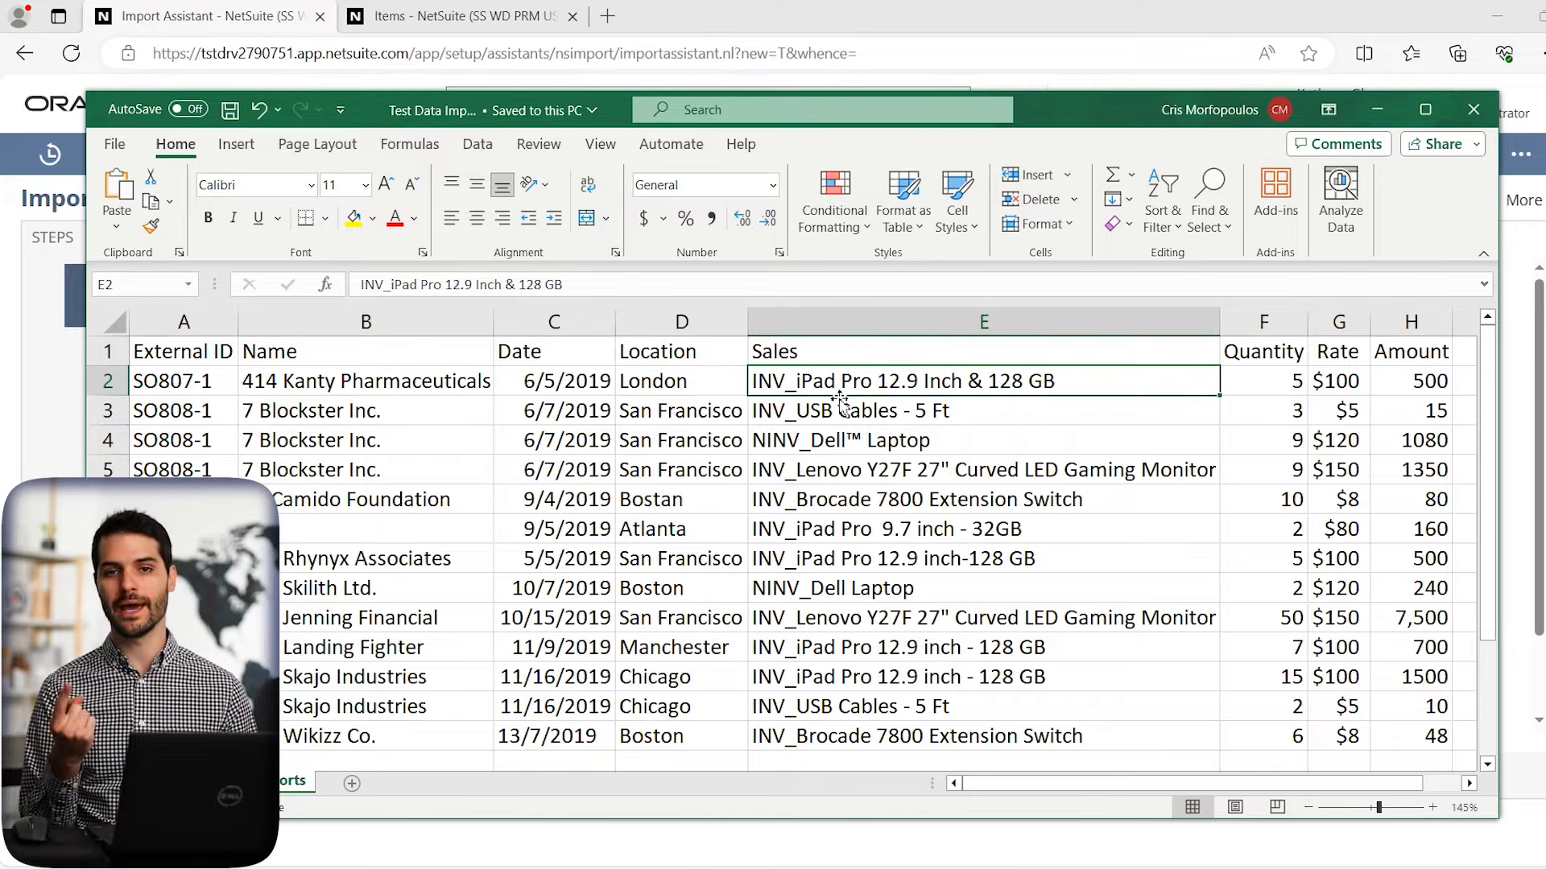
left_click(107, 381)
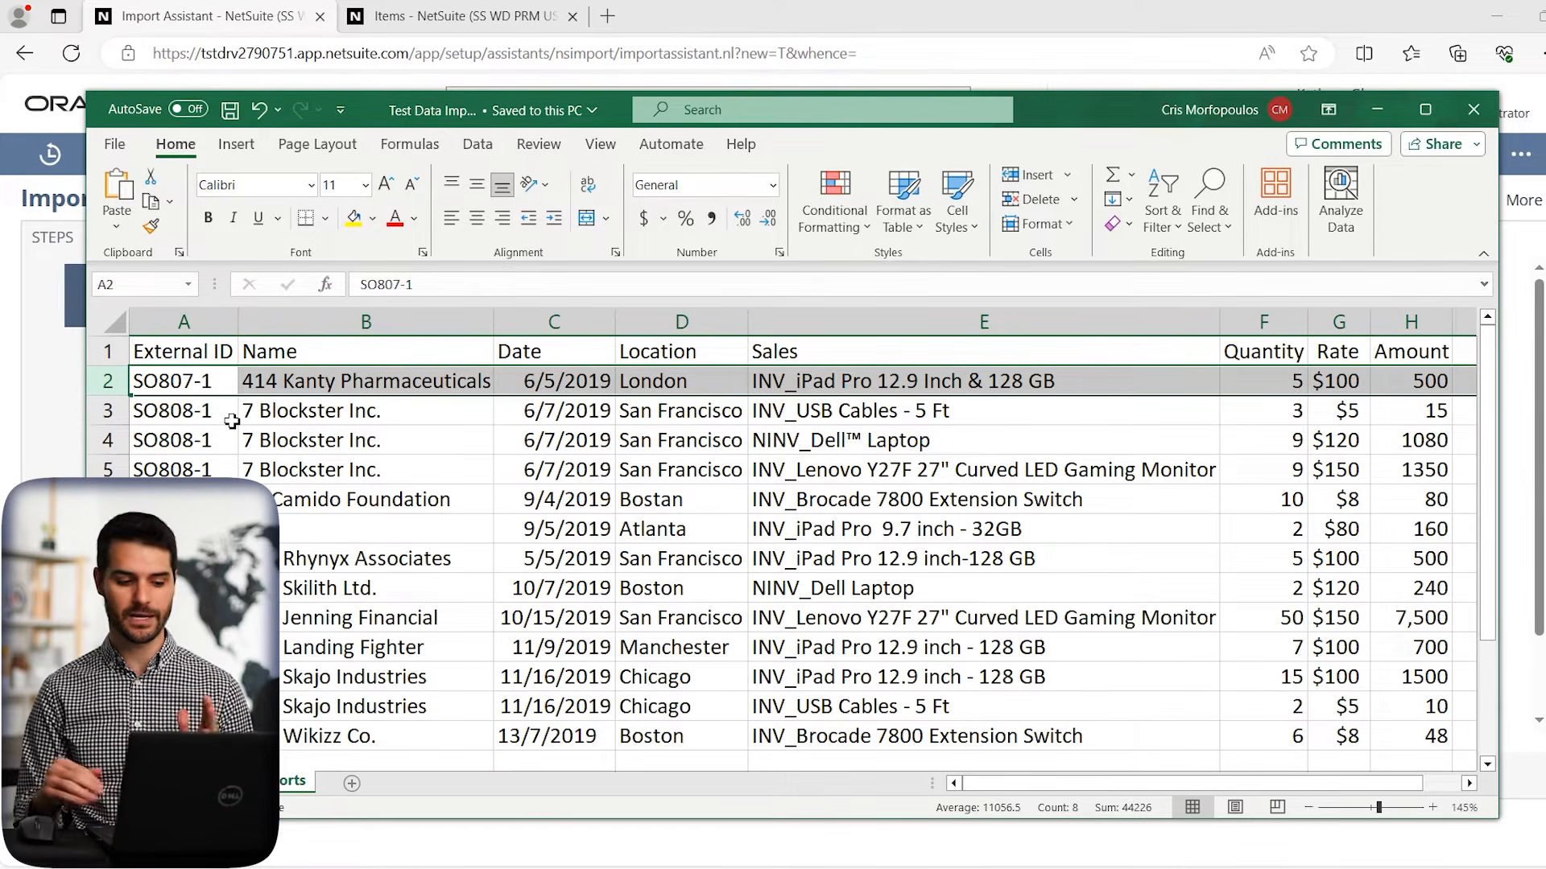
Examine the multi-line order in rows 3 to 5 and the Quantity, Rate and Amount columns, and return to the Import Assistant
left_click_drag(165, 411, 1410, 467)
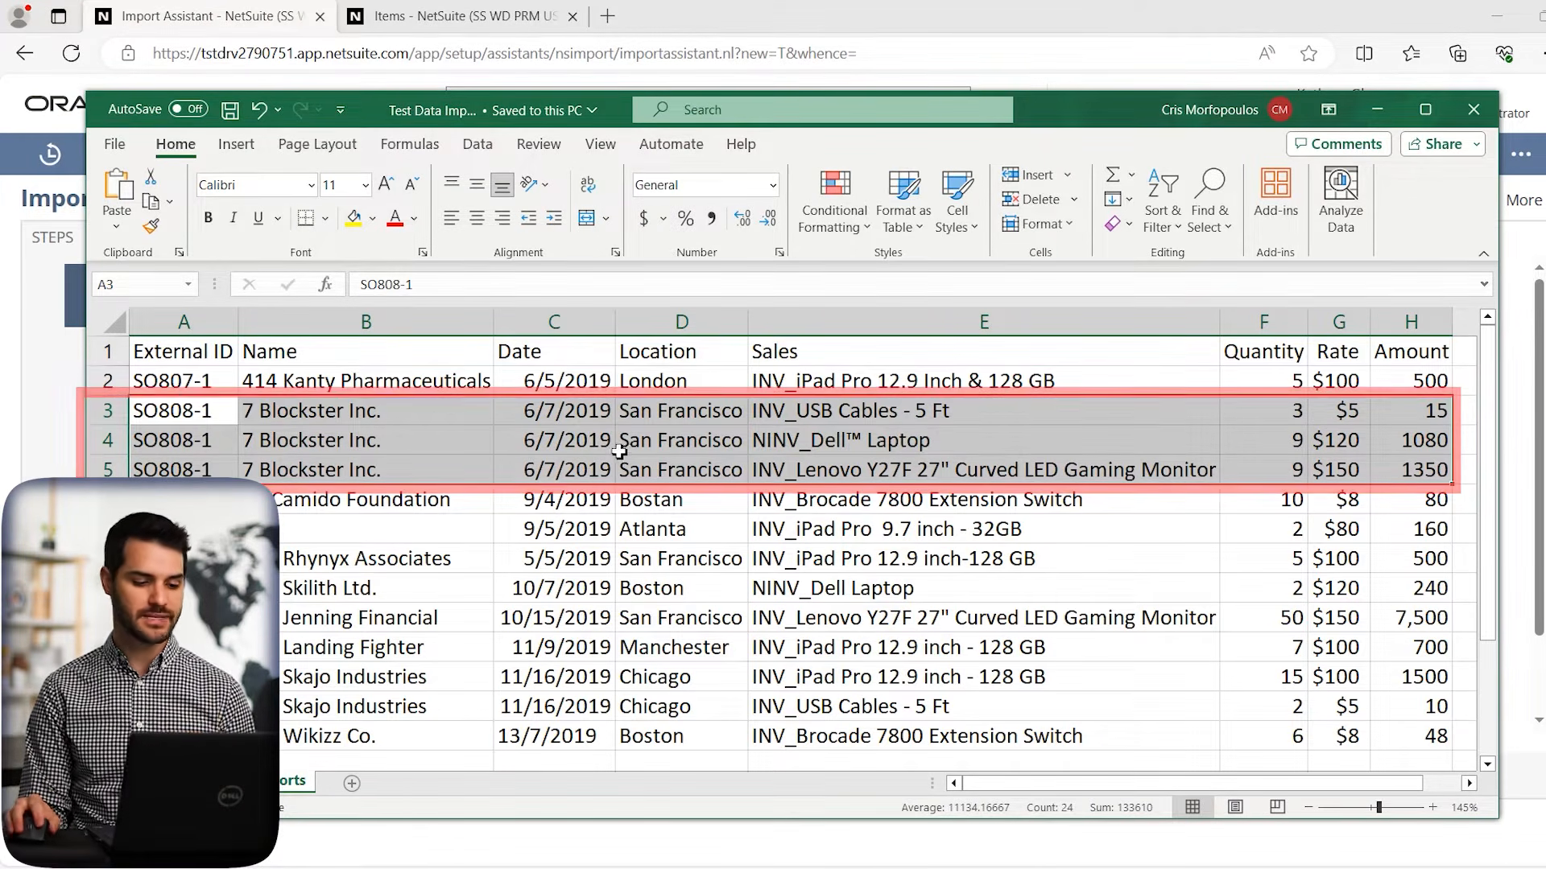
left_click(842, 414)
left_click(842, 441)
left_click(858, 477)
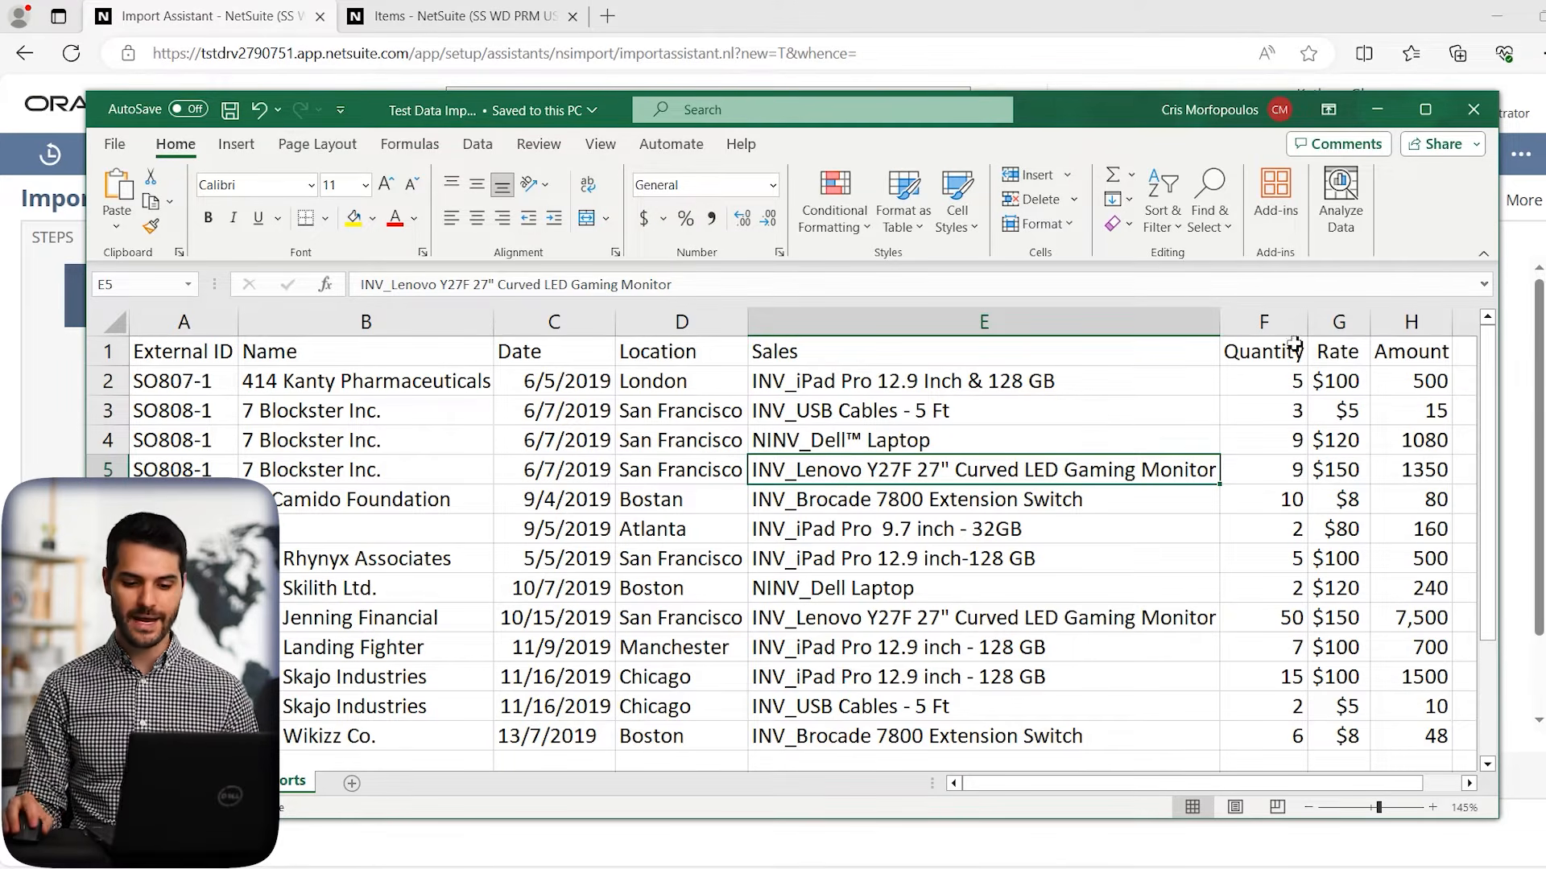
left_click(1282, 324)
left_click(1339, 324)
left_click(1383, 330)
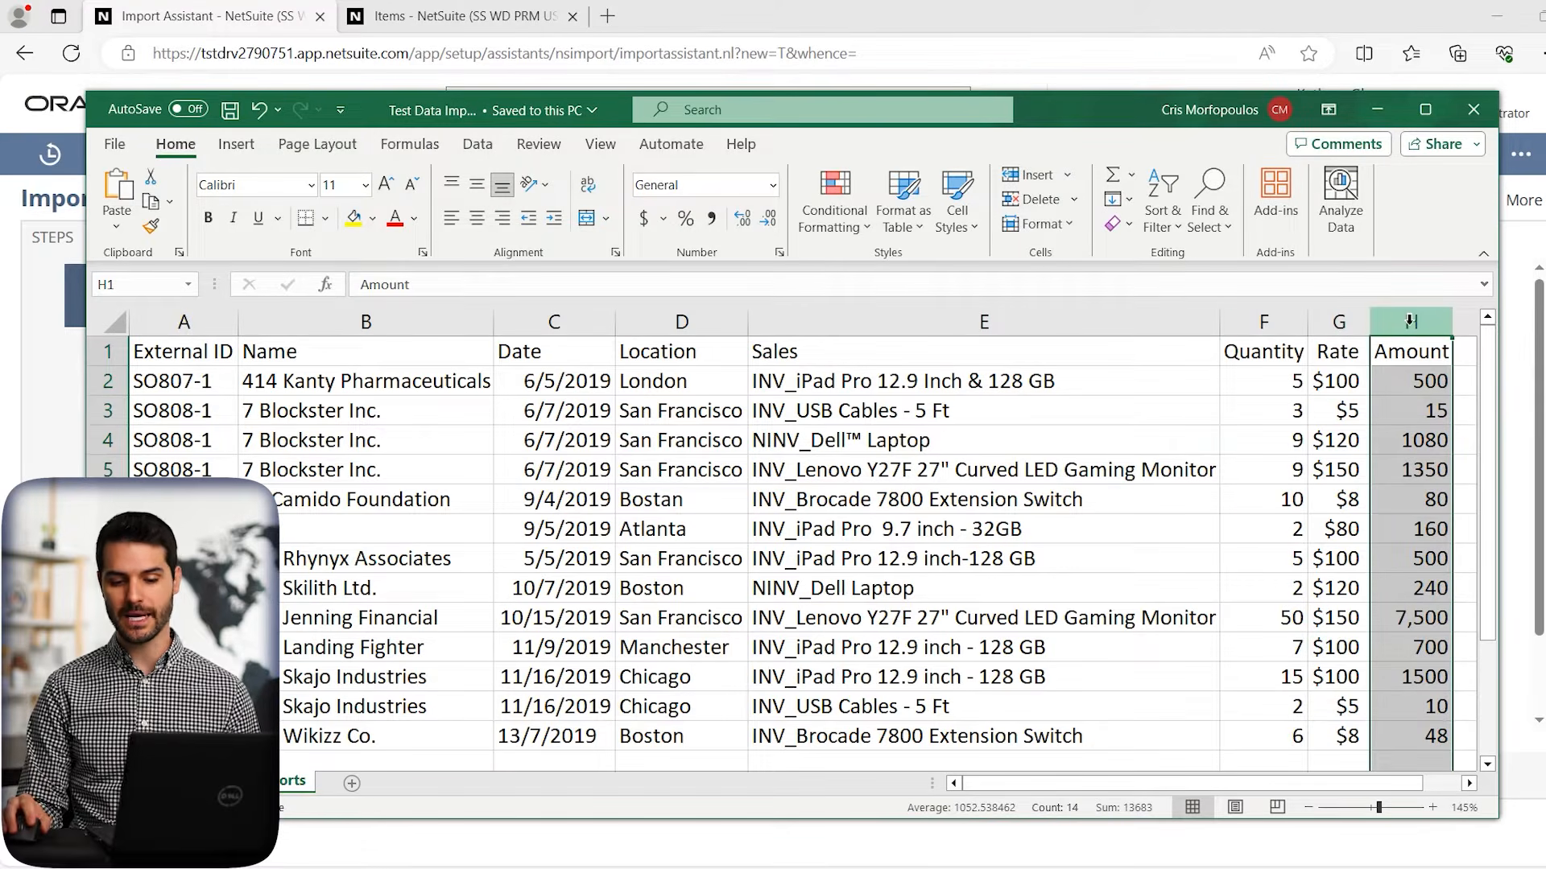
left_click(974, 470)
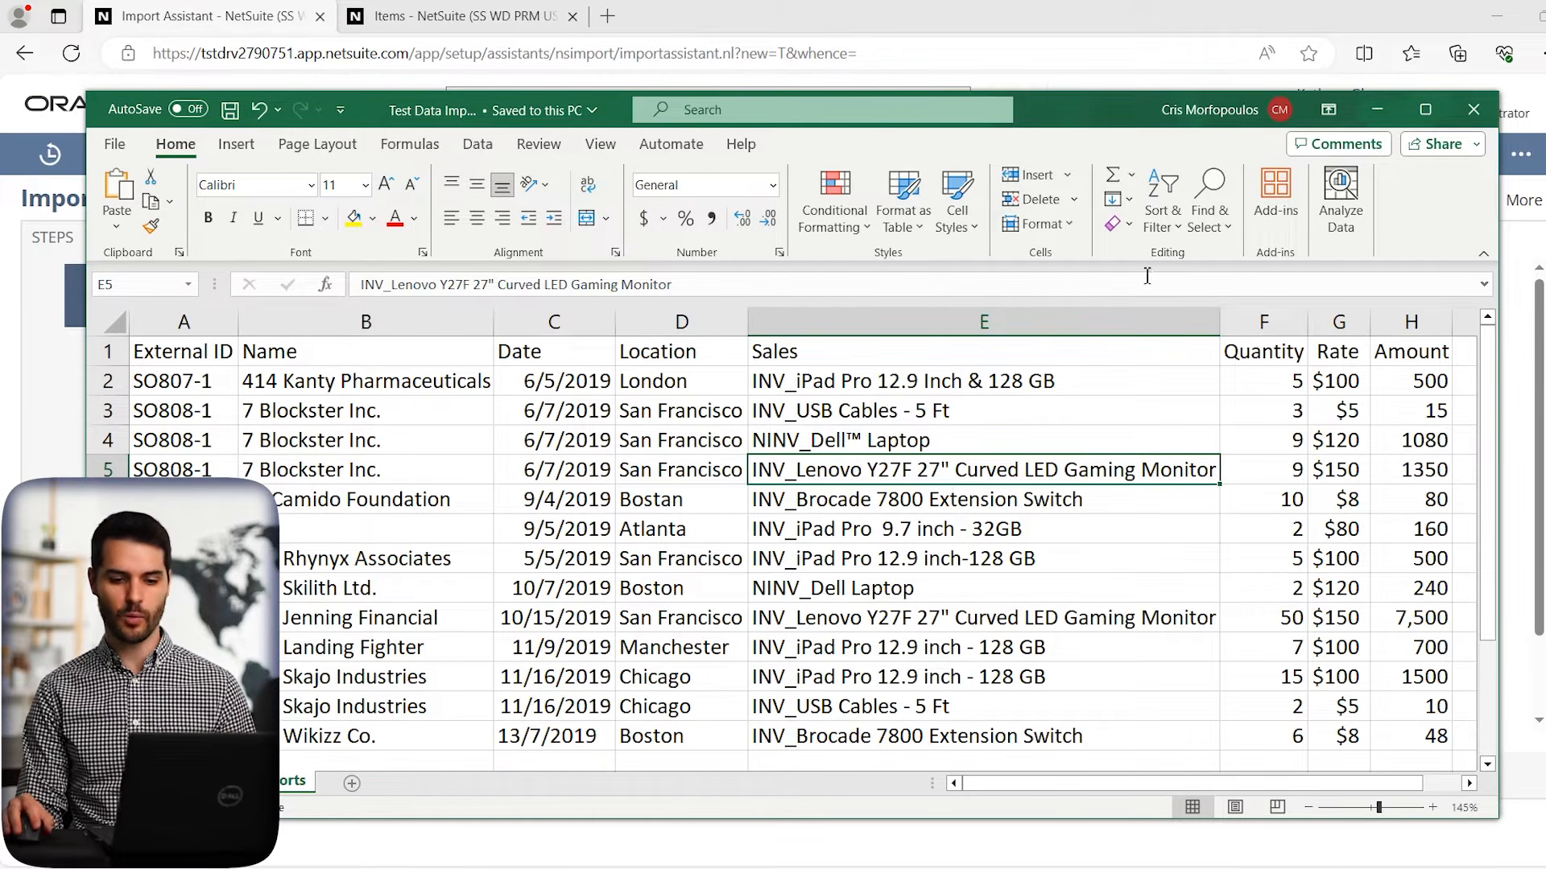
left_click(1386, 119)
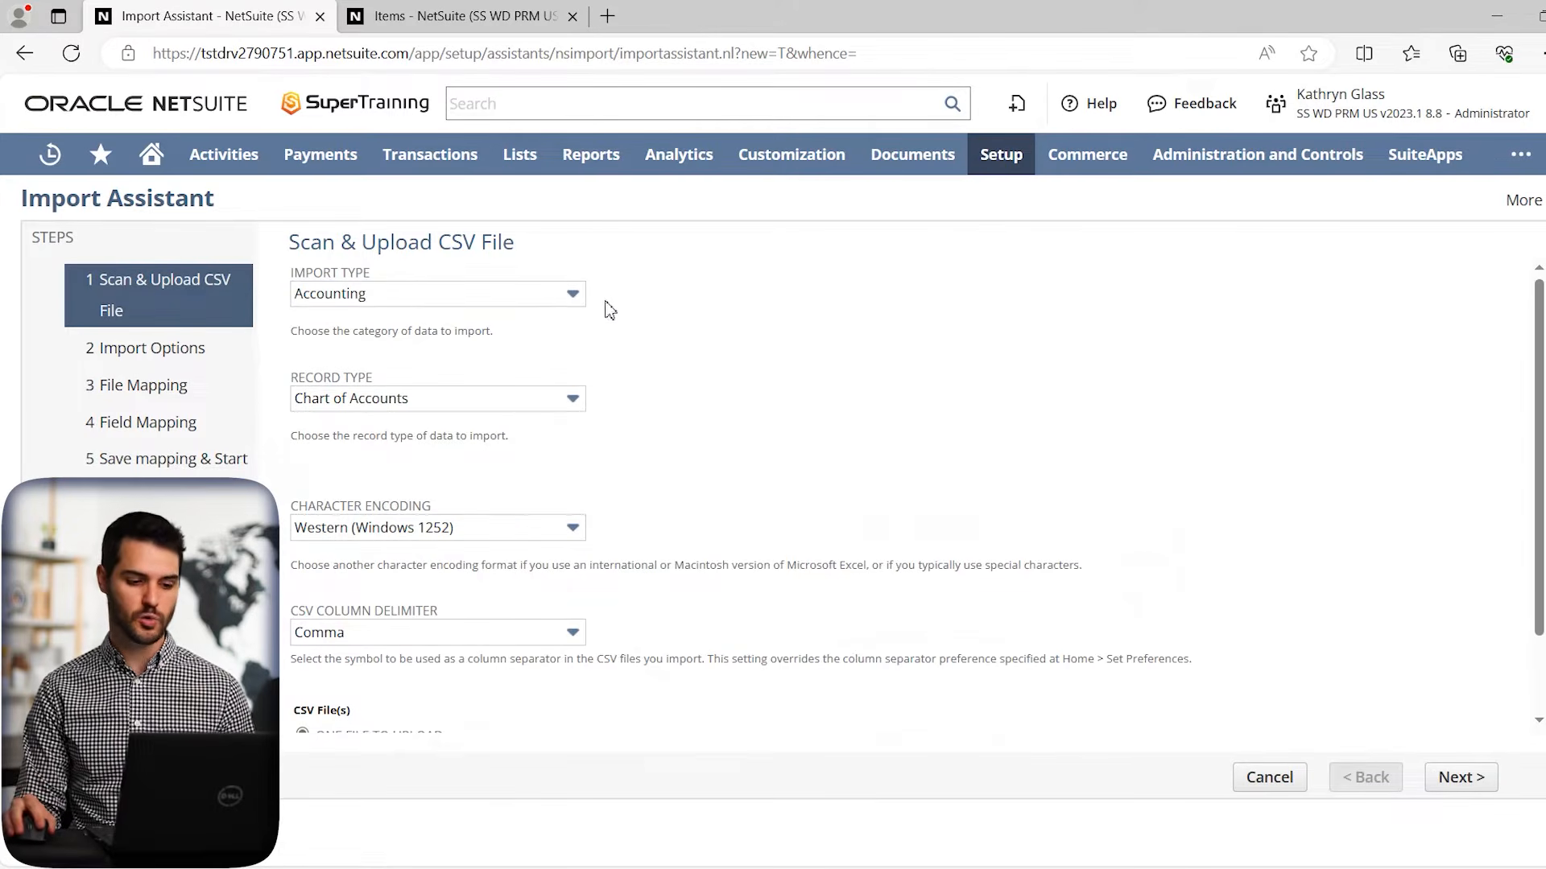
Set the import type to Transactions
left_click(563, 295)
left_click_drag(576, 358, 576, 459)
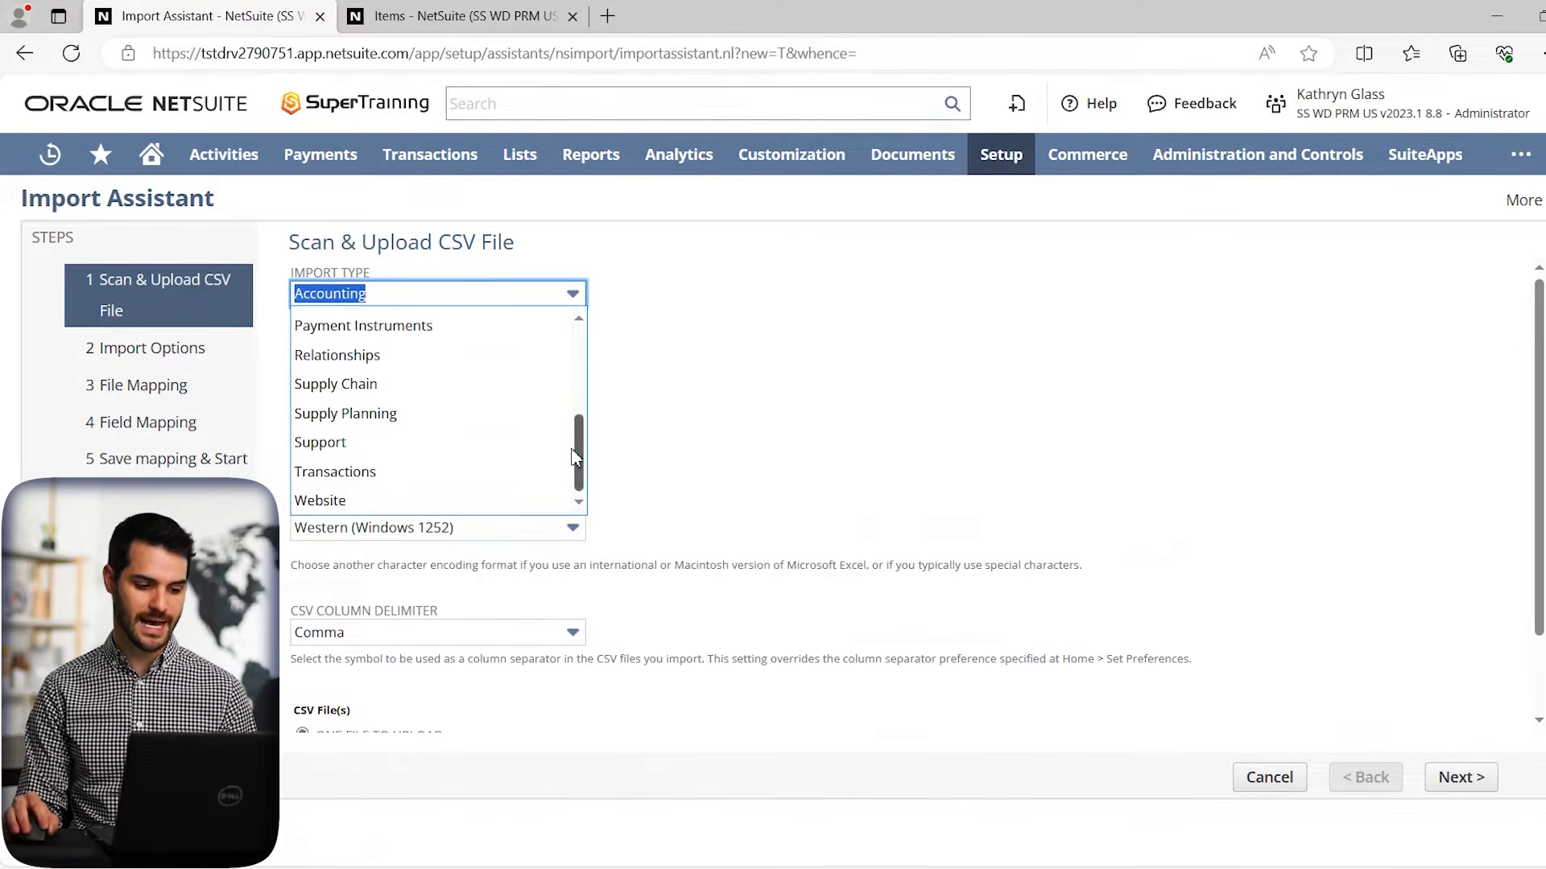
left_click(358, 472)
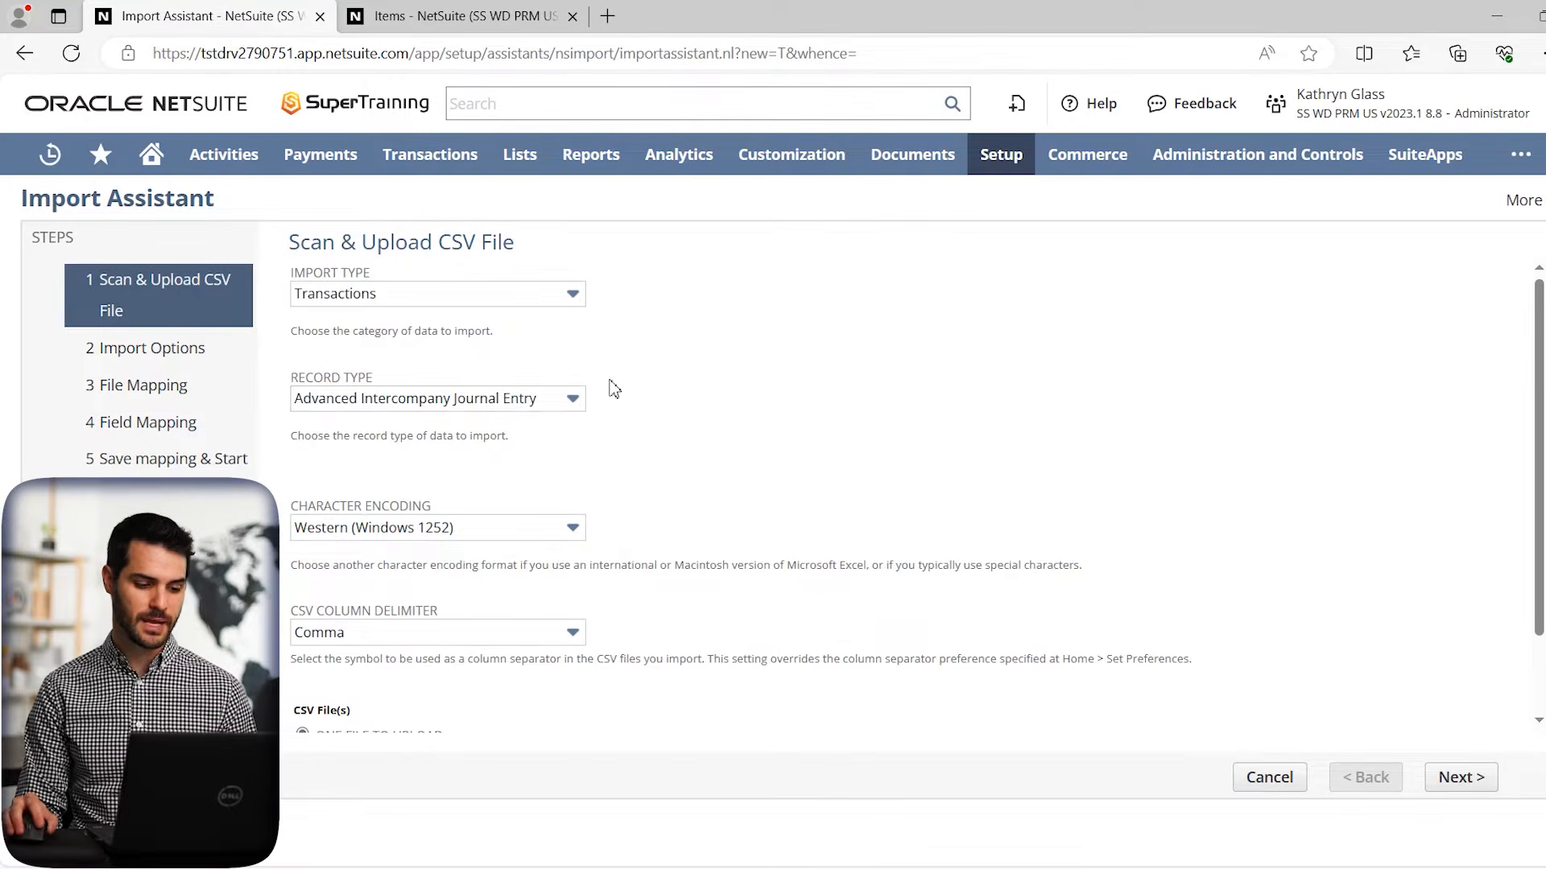
Set the record type to Sales Order
left_click(511, 398)
scroll(483, 496, "down", 3)
scroll(486, 500, "down", 5)
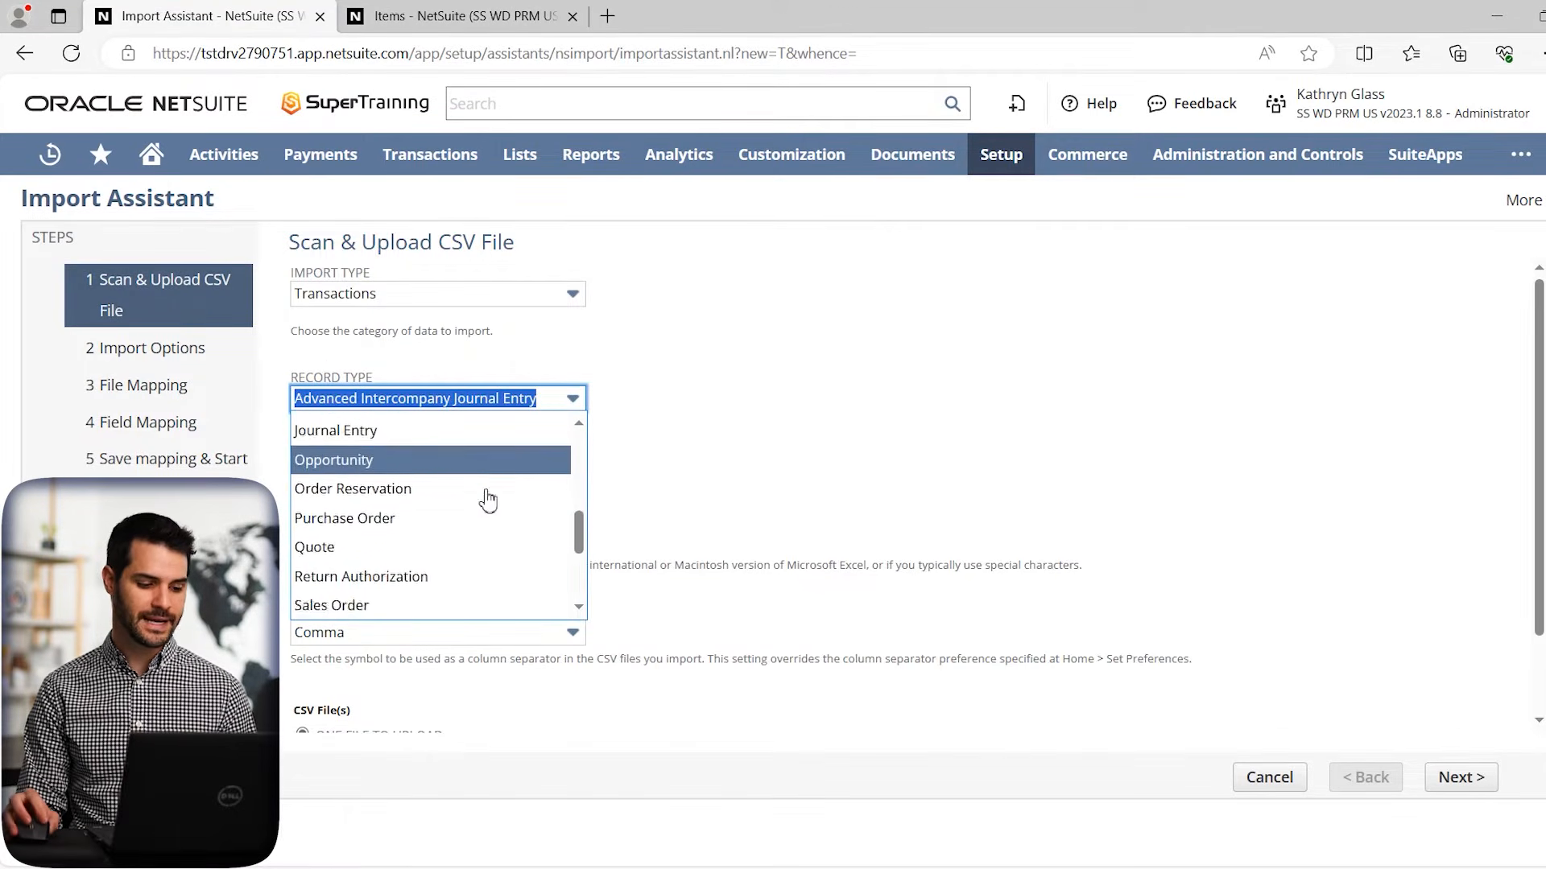
scroll(464, 527, "up", 2)
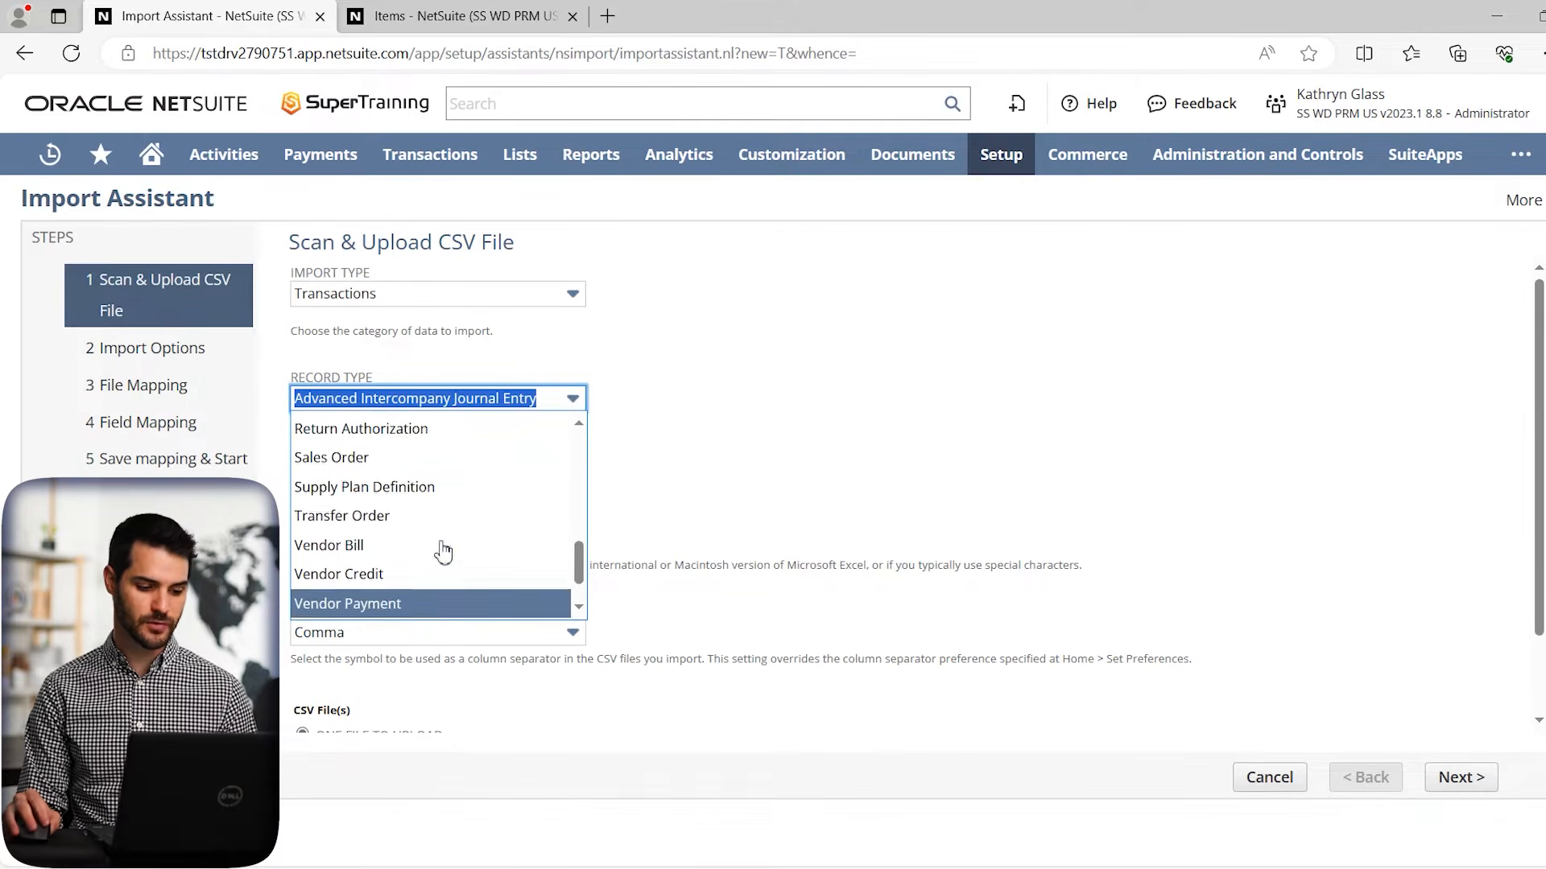
left_click(412, 463)
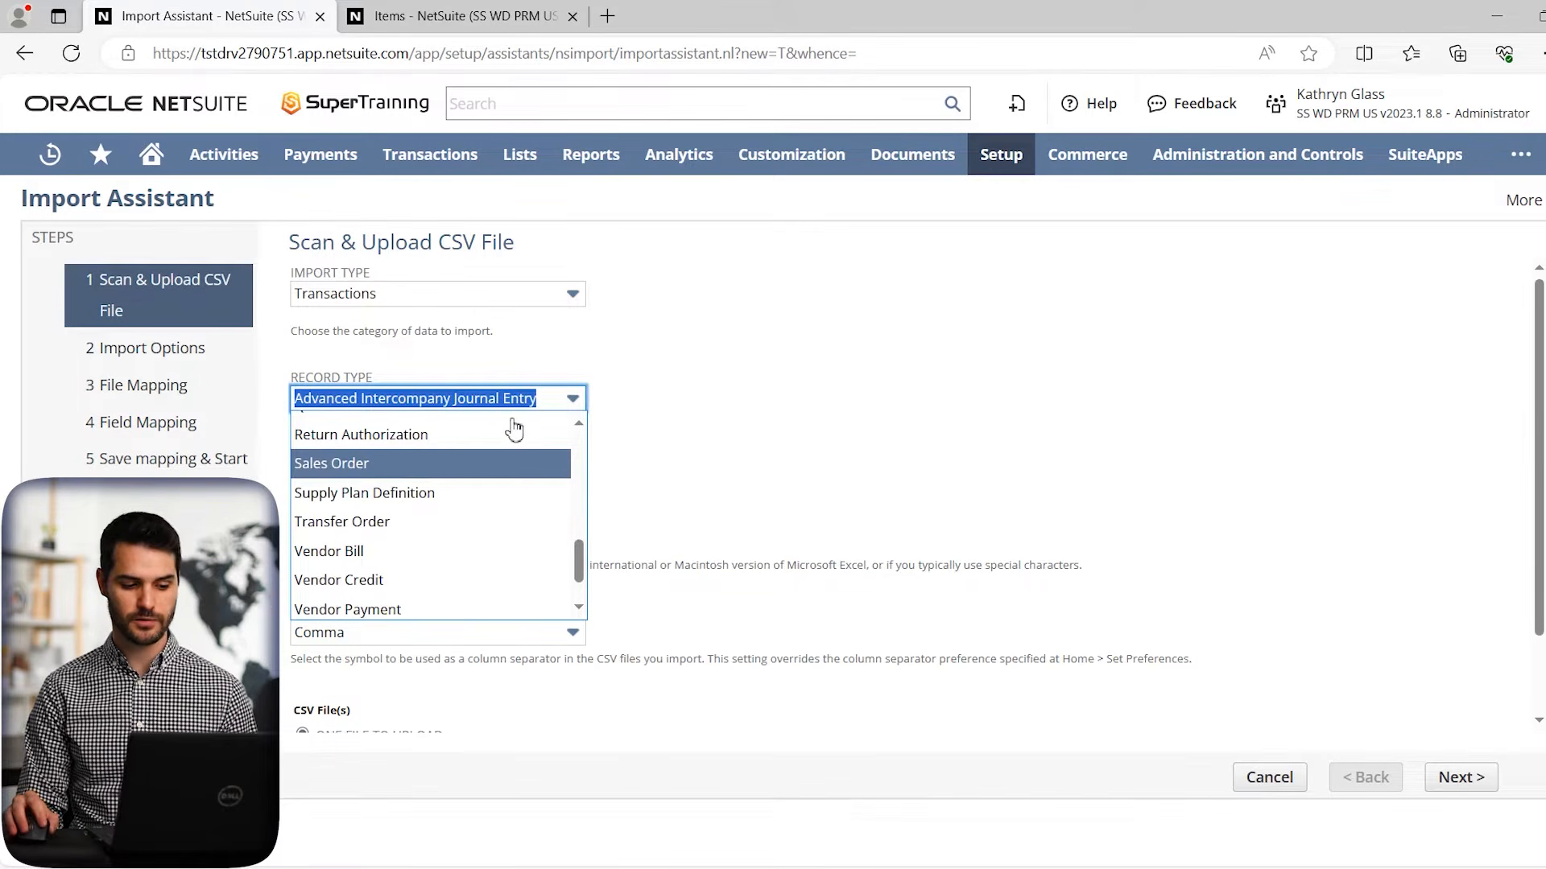
left_click(626, 435)
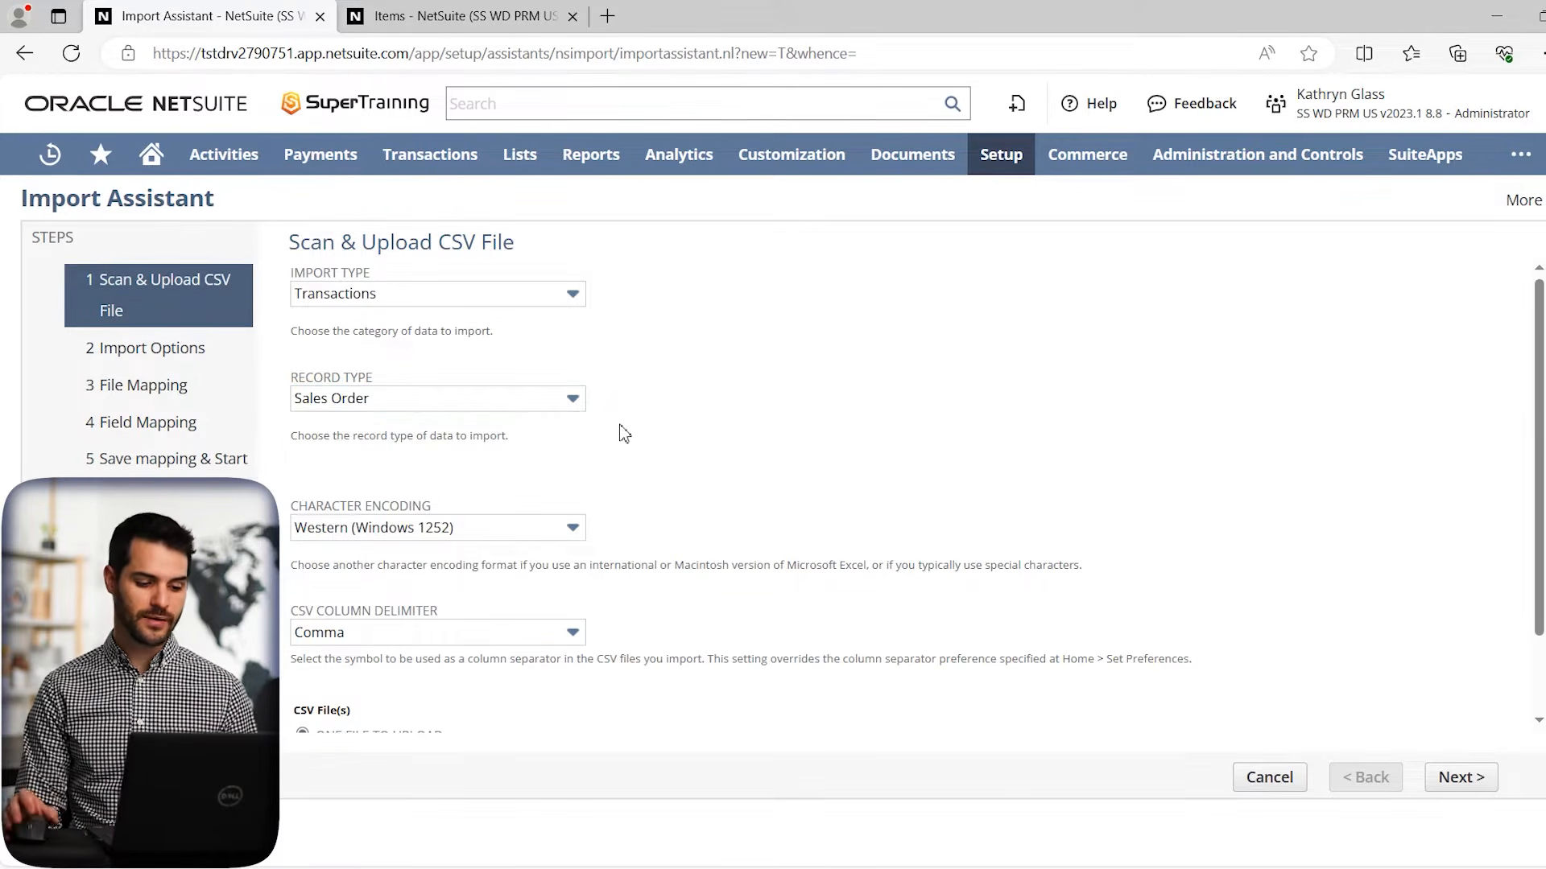
Choose Test Data Imports from the Desktop as the single CSV file to upload and proceed to the import options
scroll(624, 435, "down", 1)
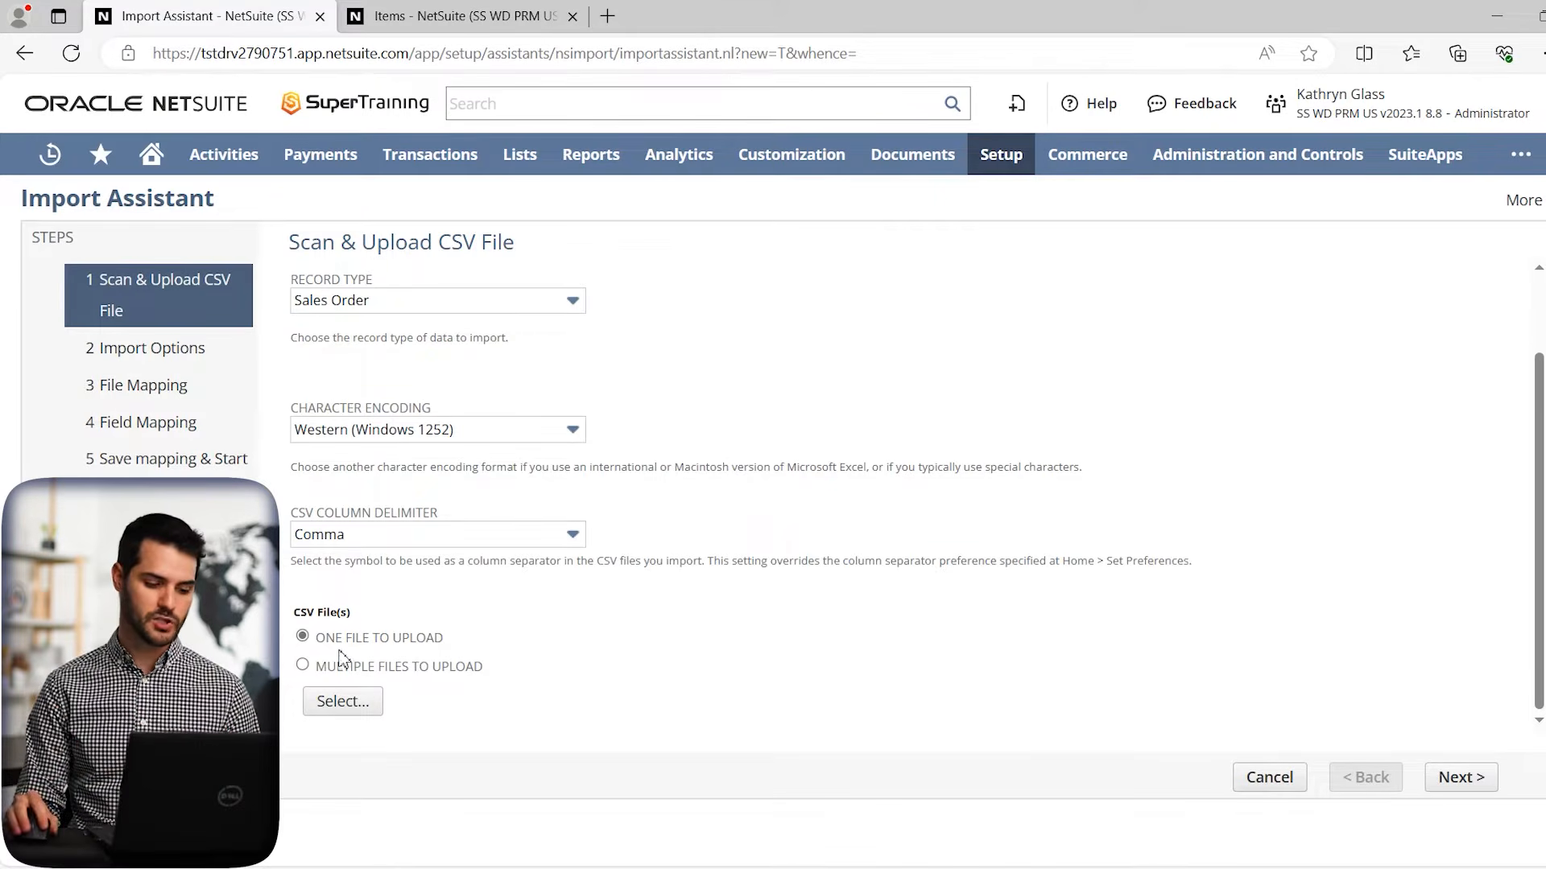
left_click(362, 711)
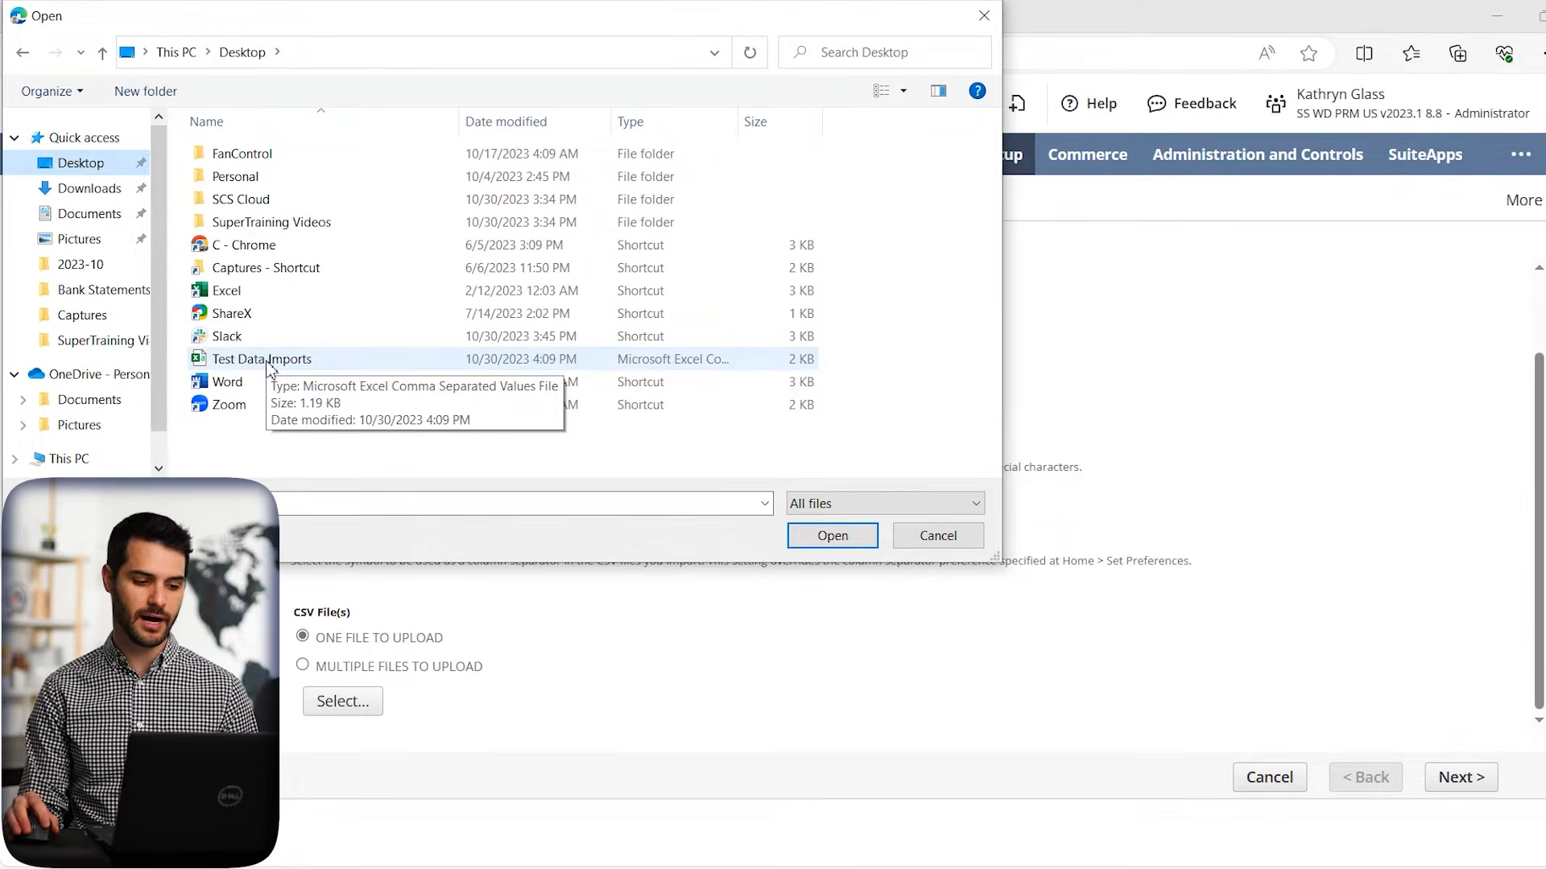
double_click(269, 369)
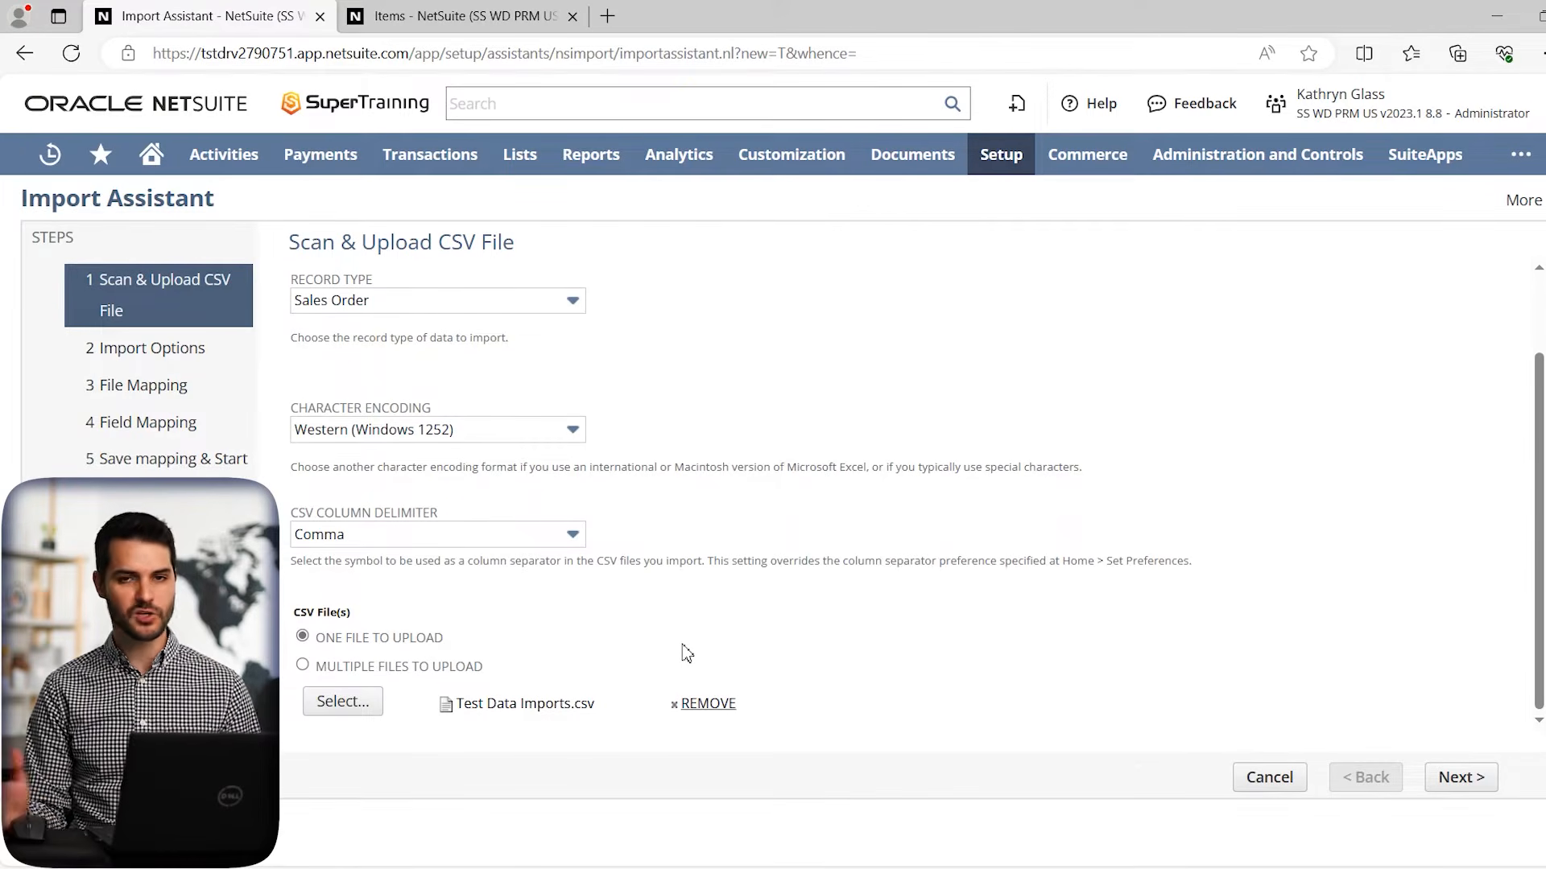
left_click(1459, 782)
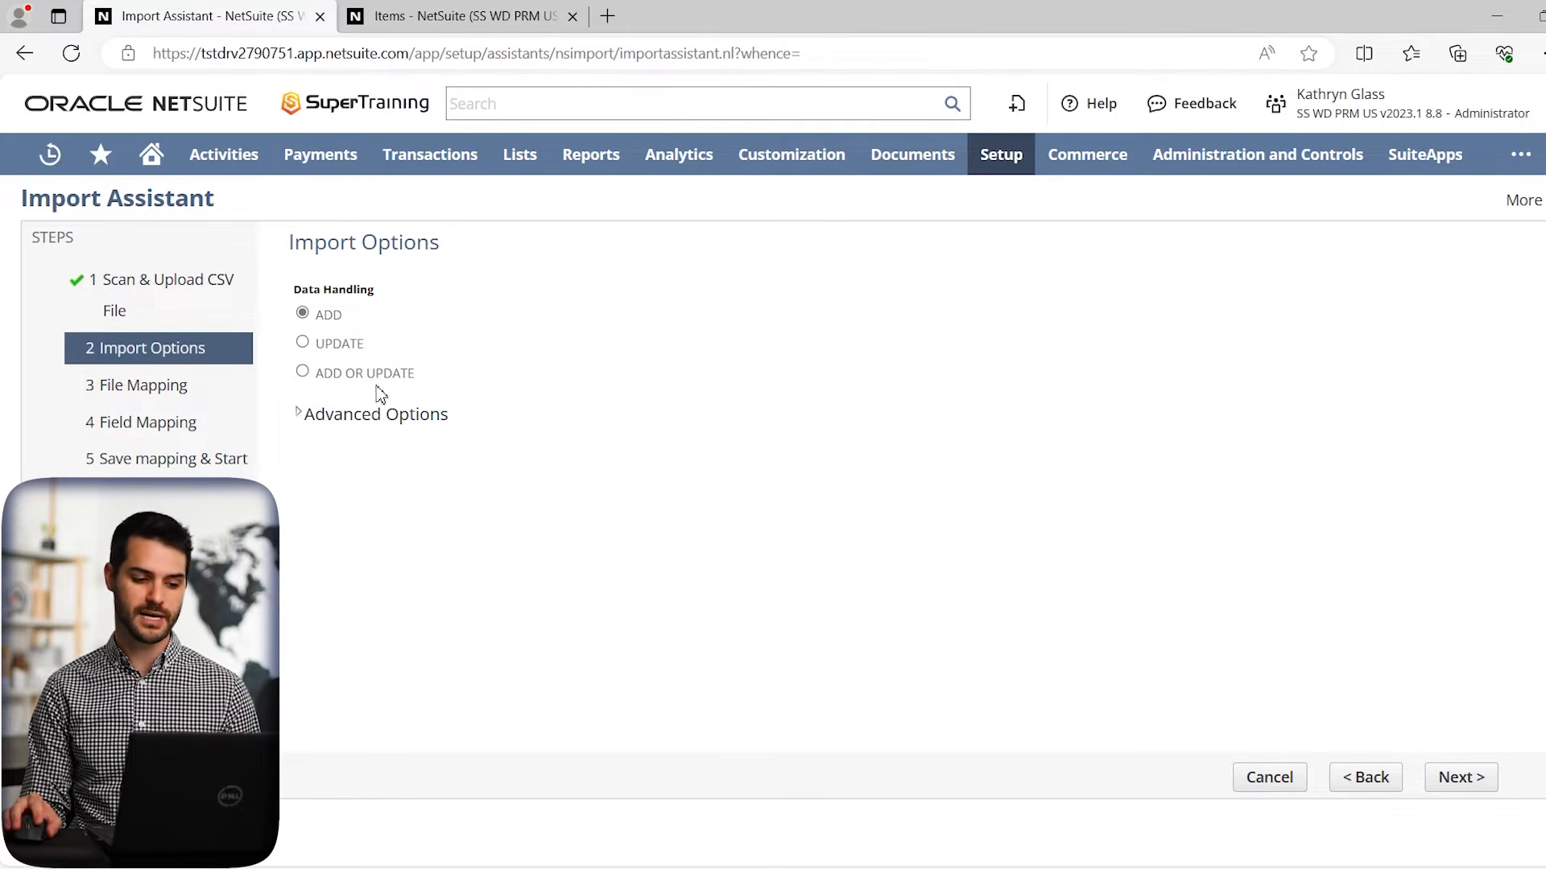
Review the advanced import options and proceed with data handling kept at Add
left_click(309, 415)
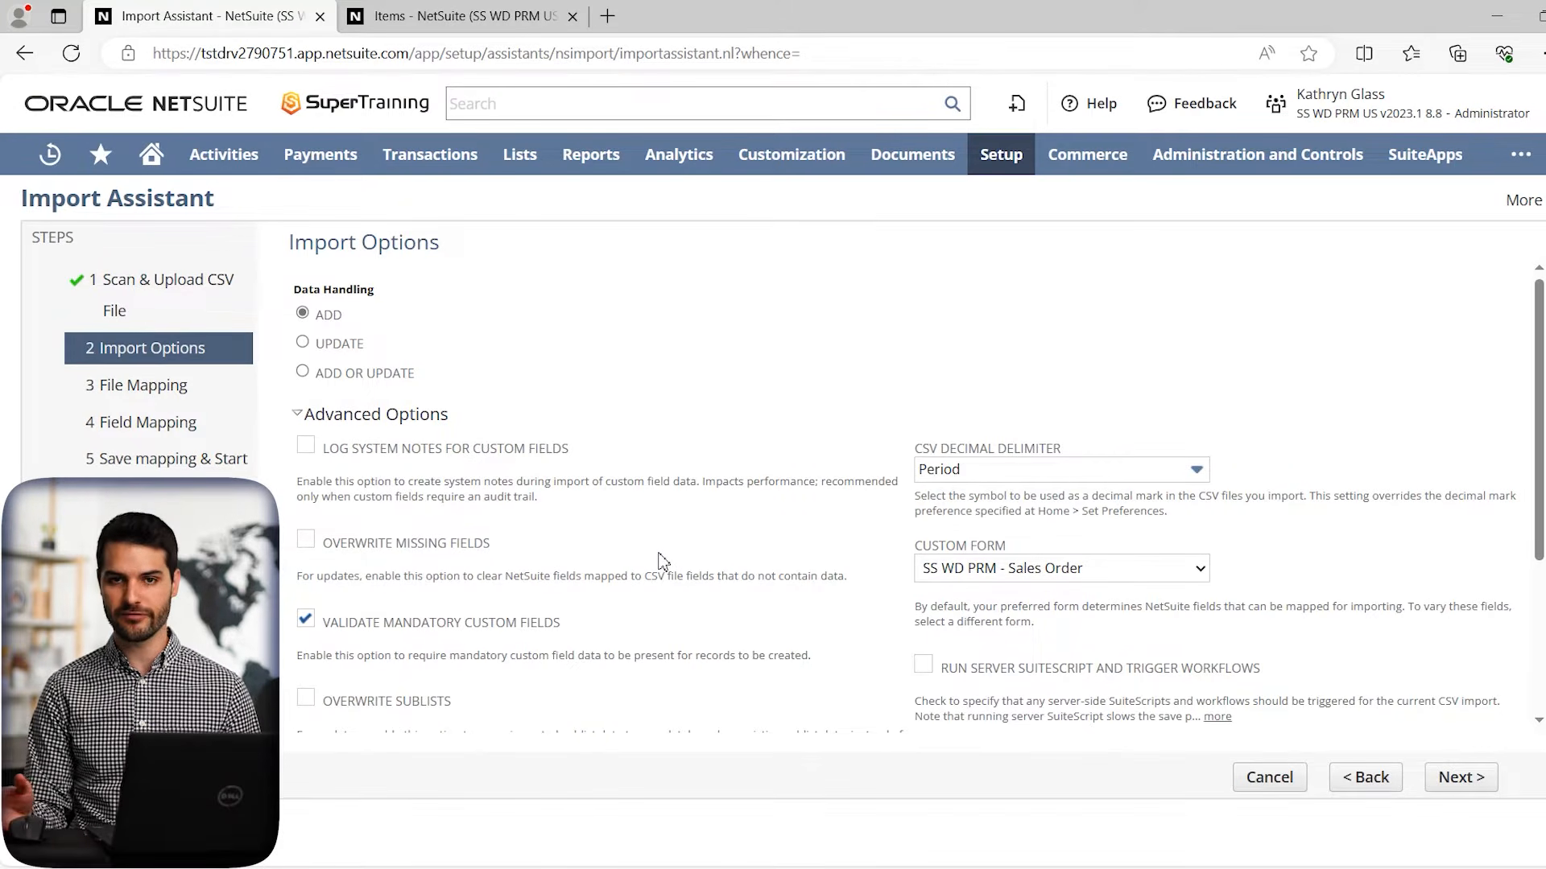
left_click(300, 414)
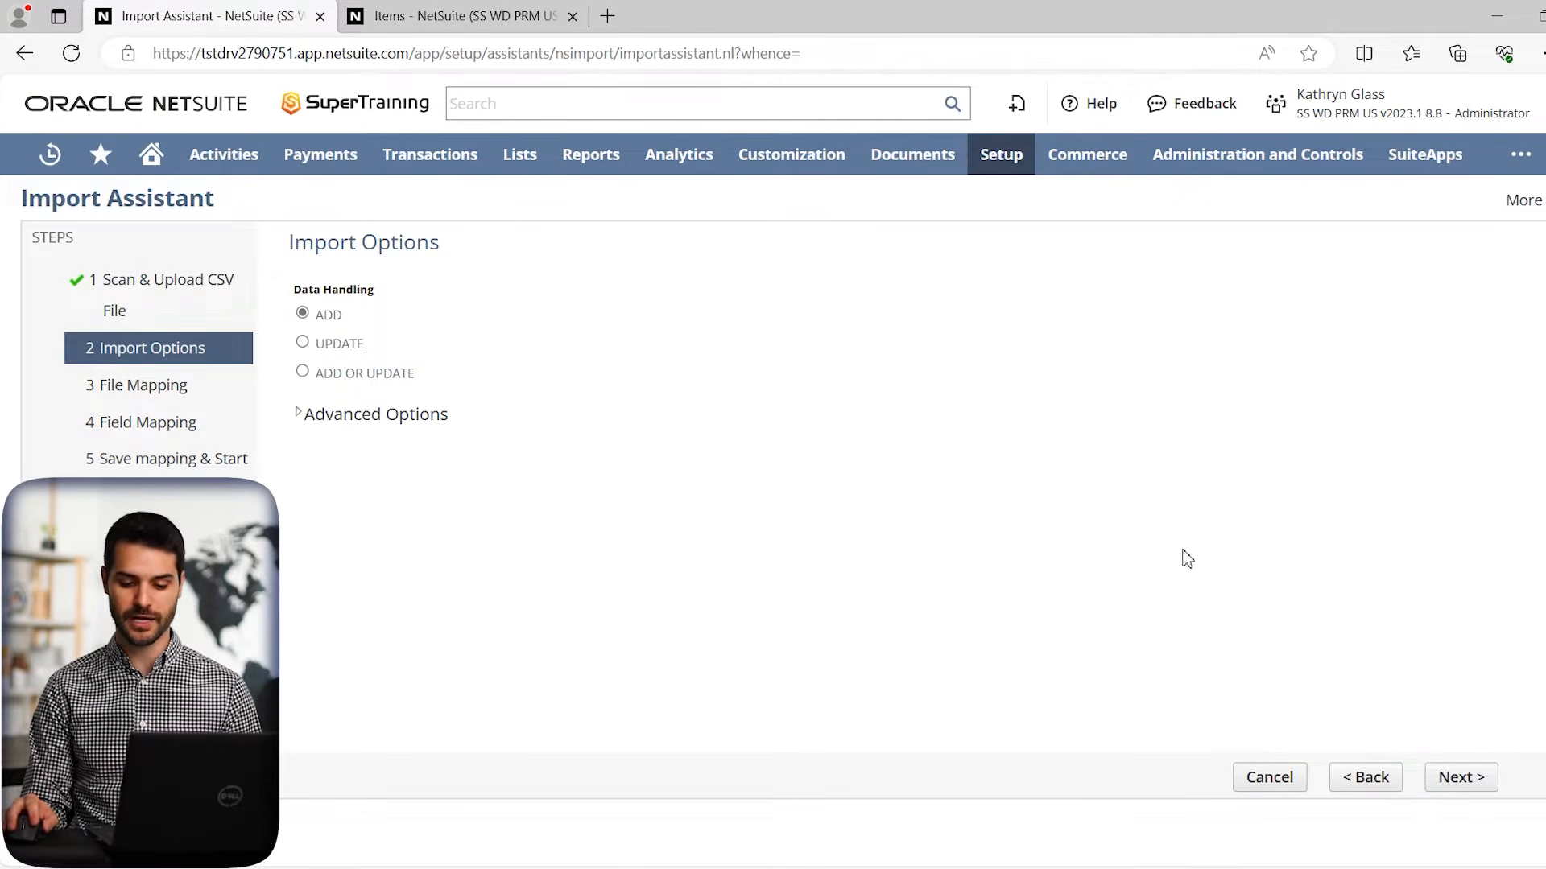
left_click(1459, 777)
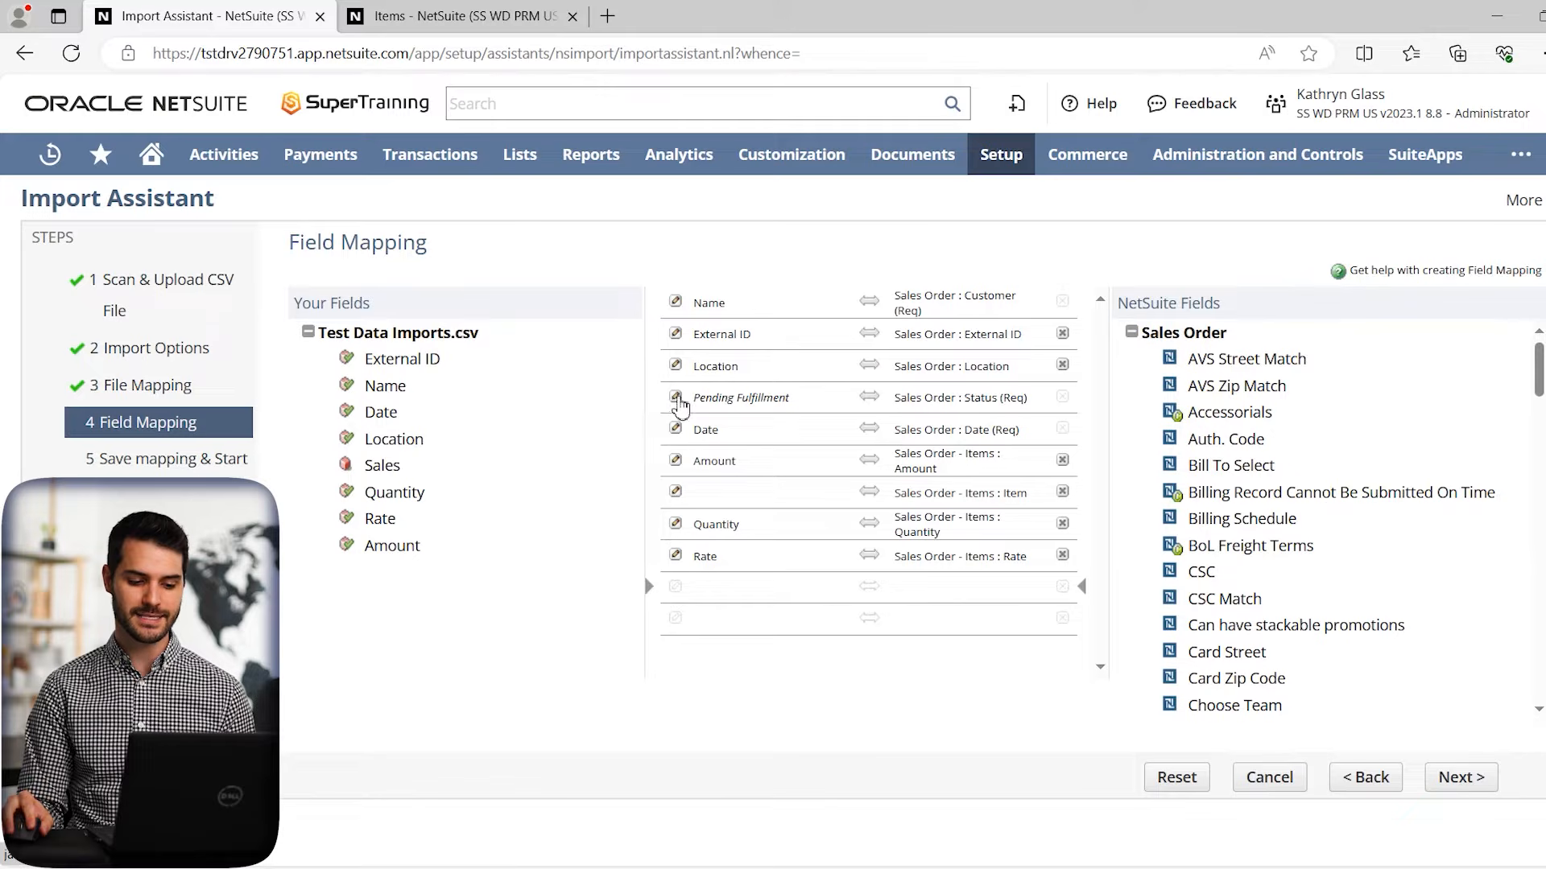
left_click(679, 406)
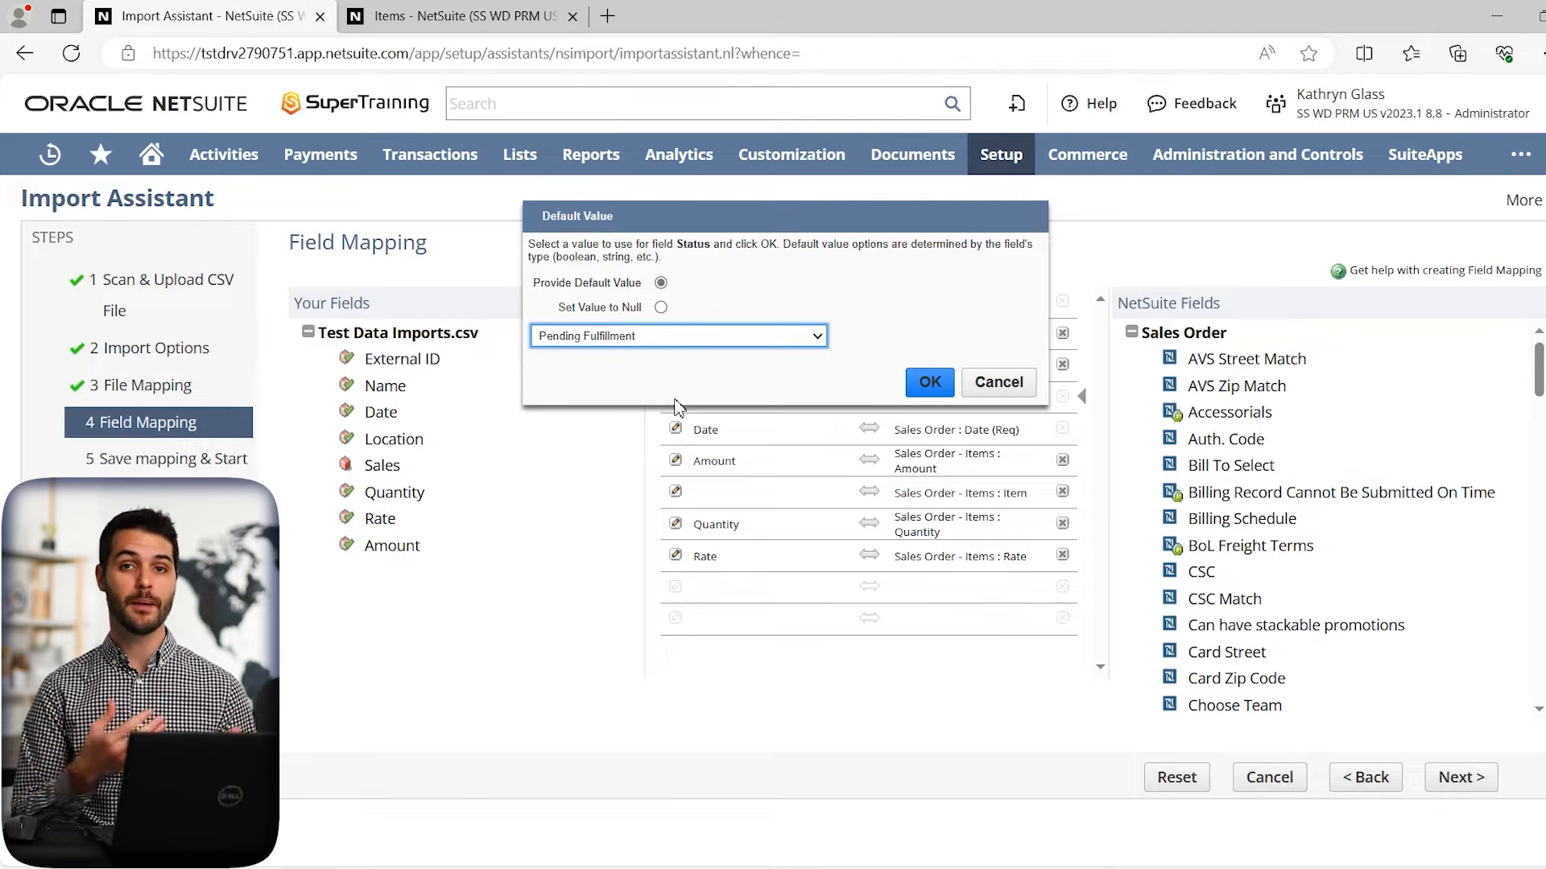
left_click(641, 342)
left_click(619, 360)
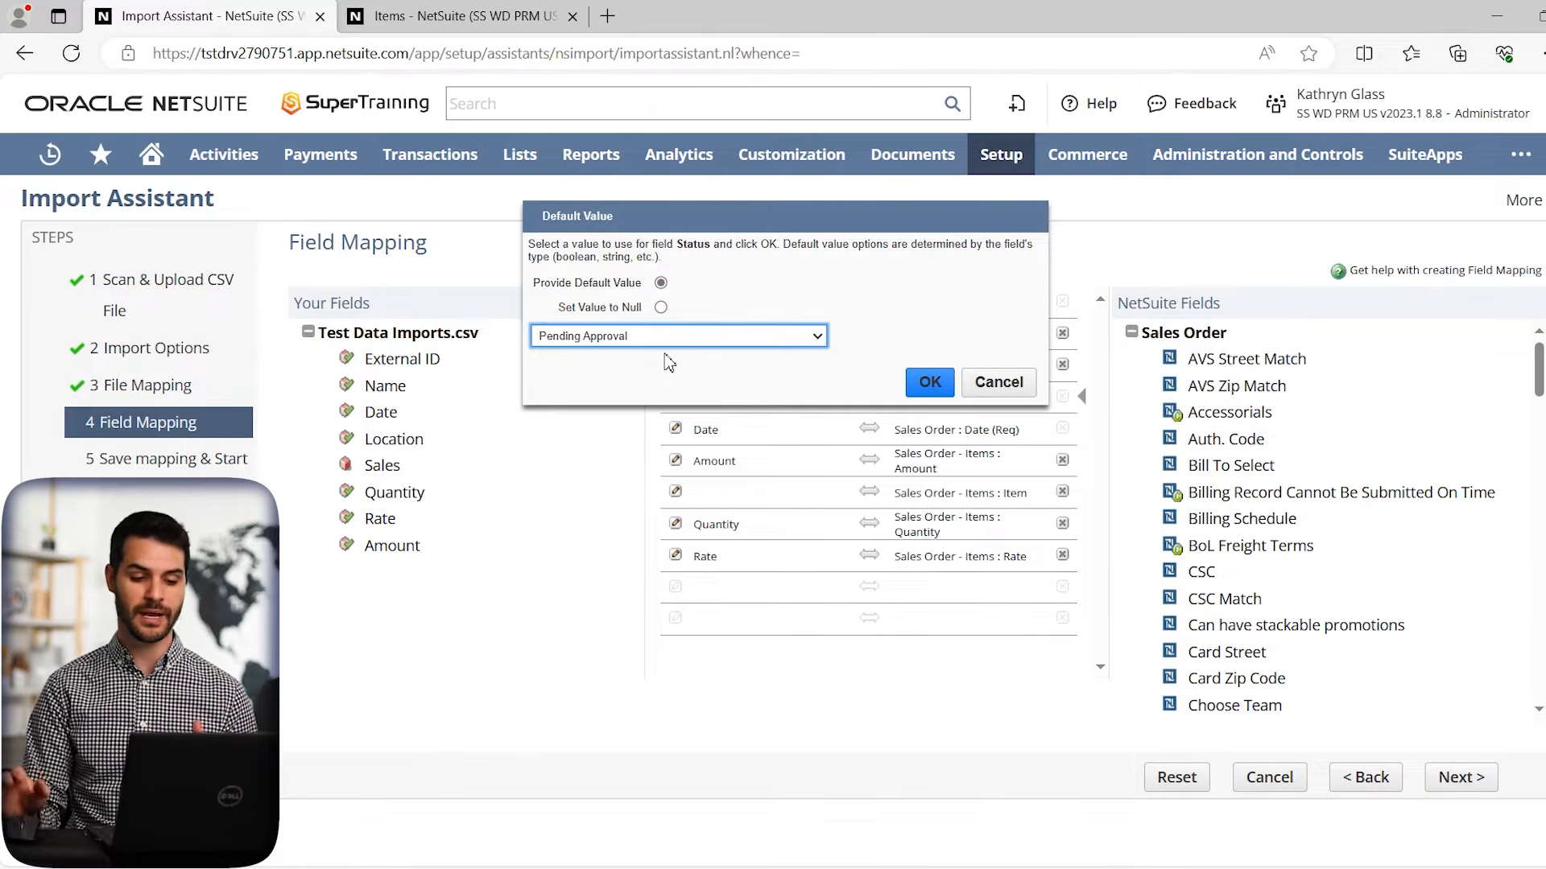
left_click(999, 388)
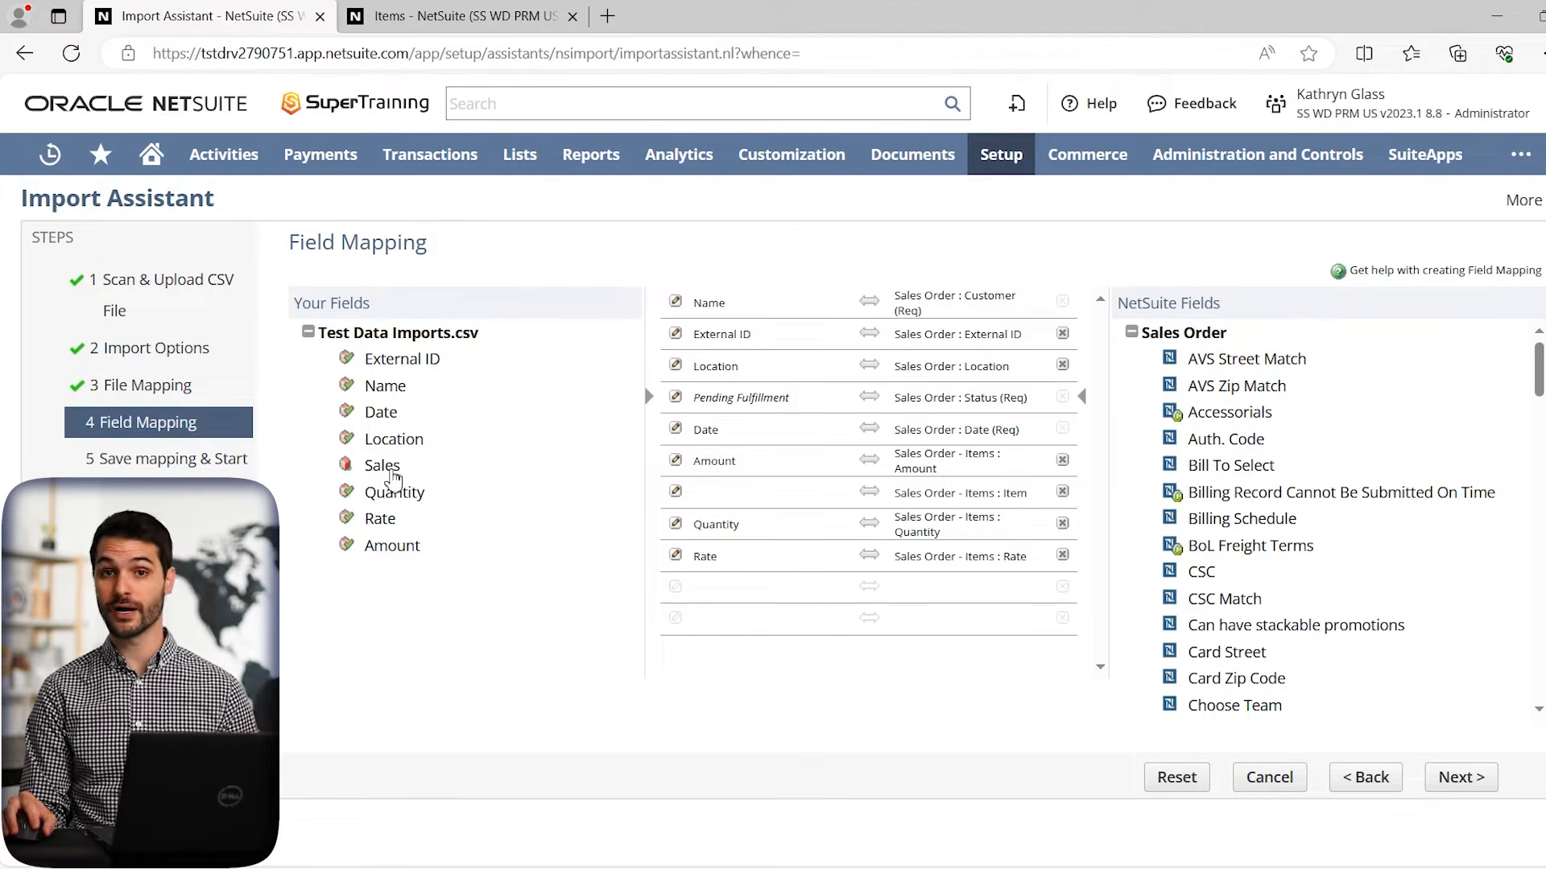
Map the CSV's Sales column to Sales Order - Items : Item and proceed from field mapping
left_click_drag(393, 478, 732, 505)
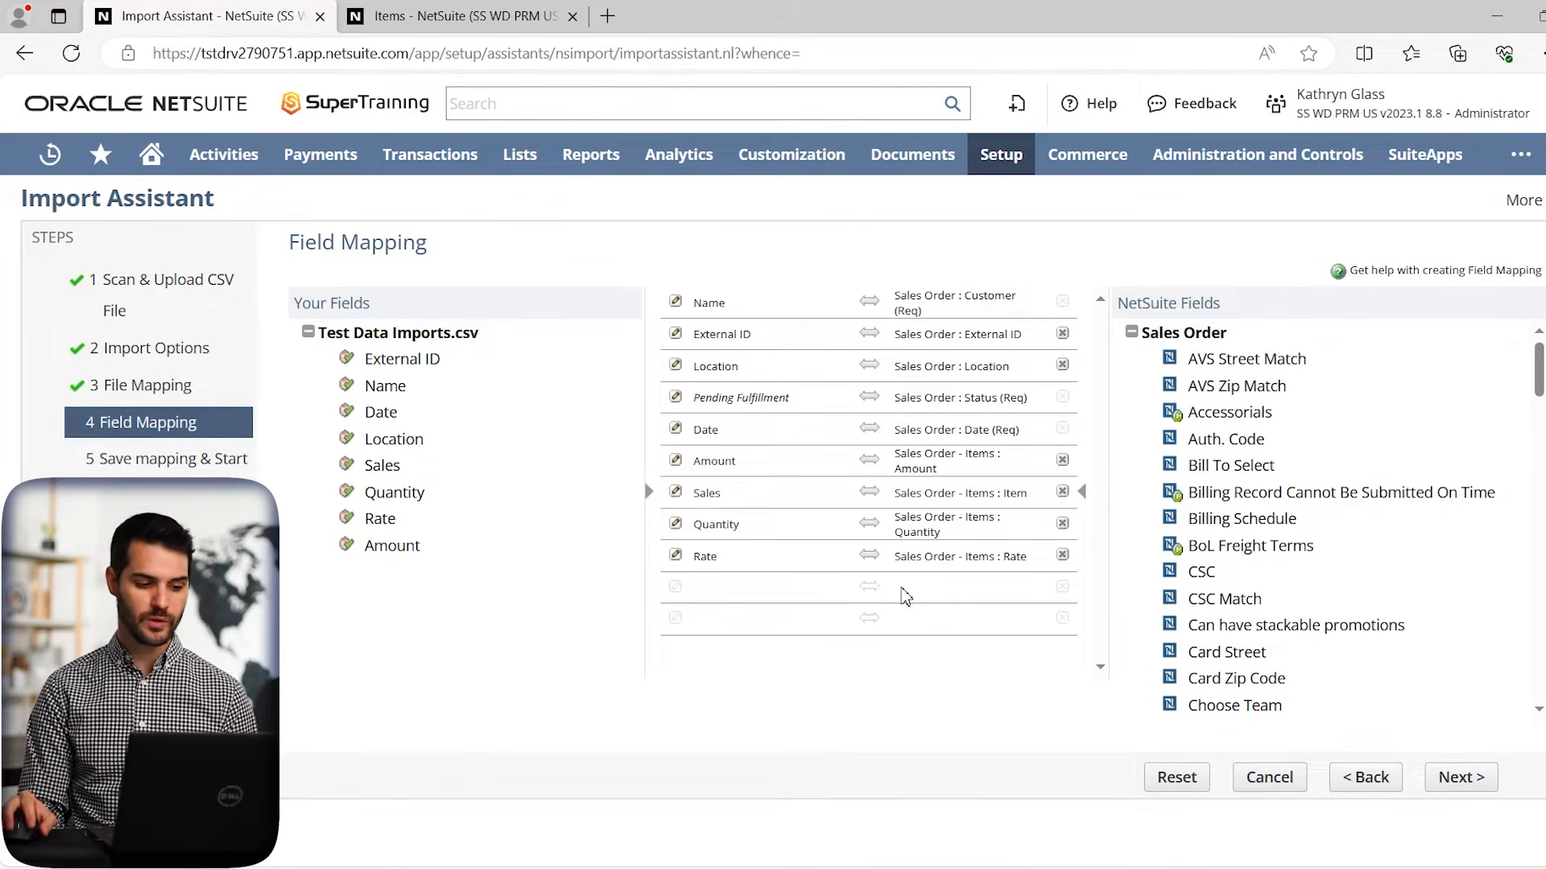
left_click(1475, 788)
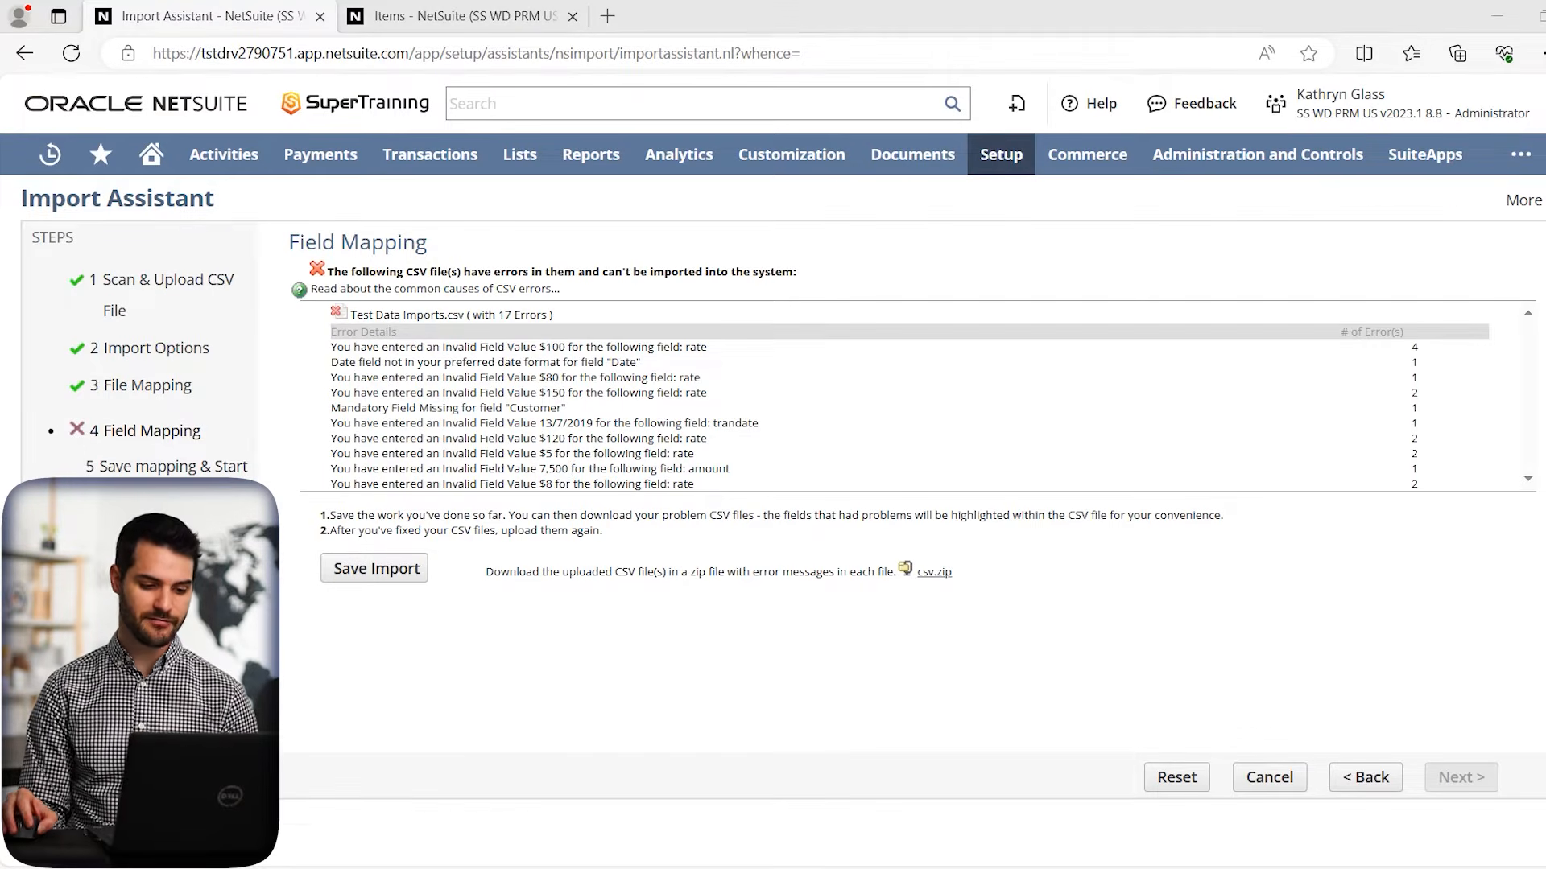
Switch to the Test Data Imports sheet in Excel and rename the Sales header in E1 to Item
key("alt+Tab")
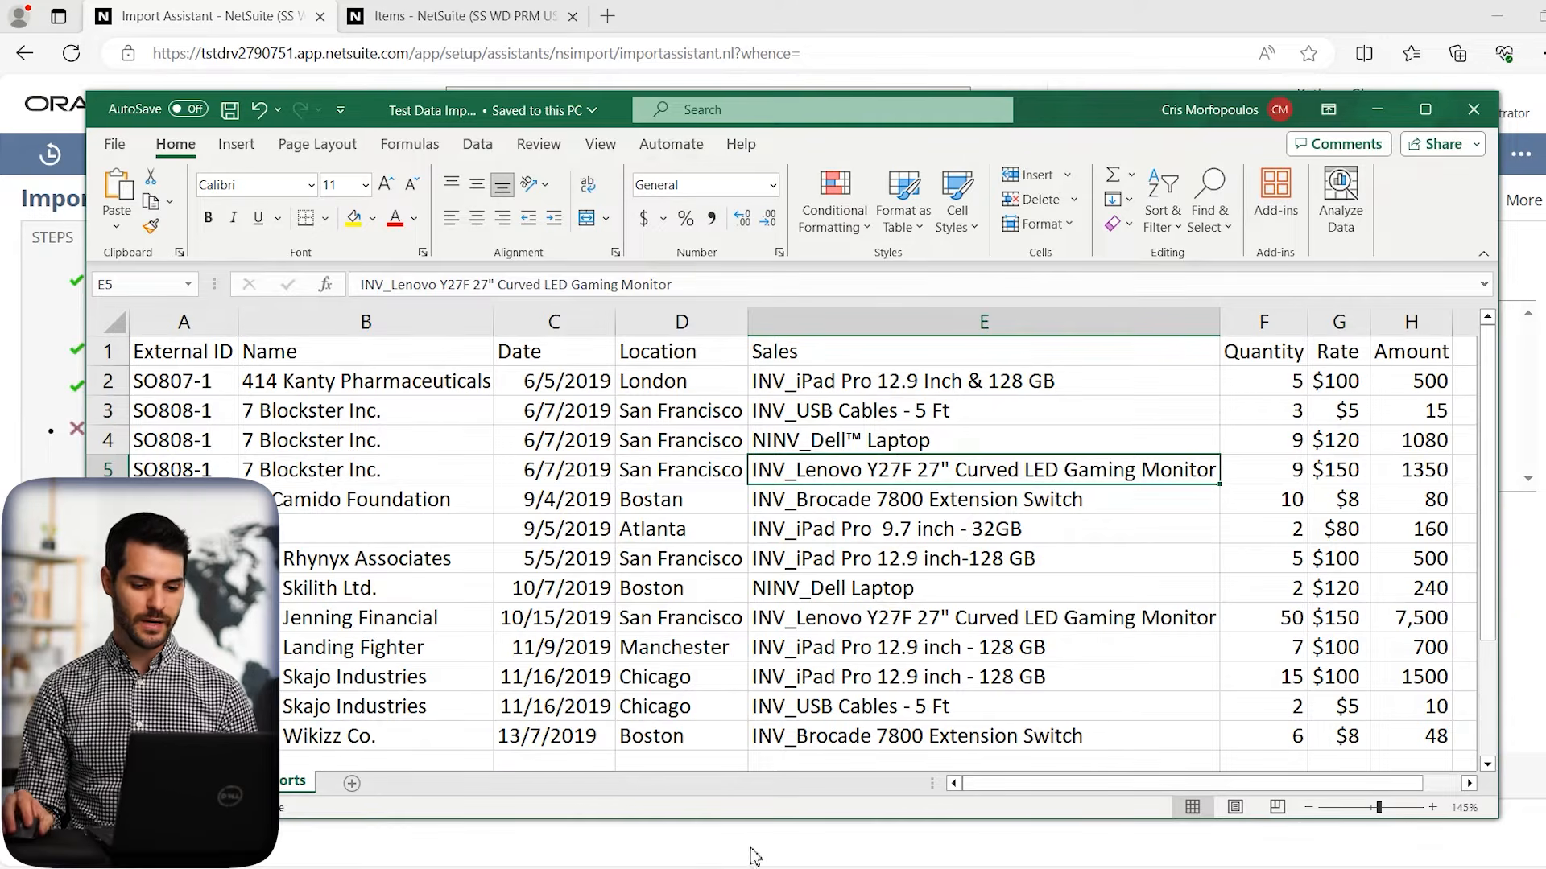
left_click(820, 352)
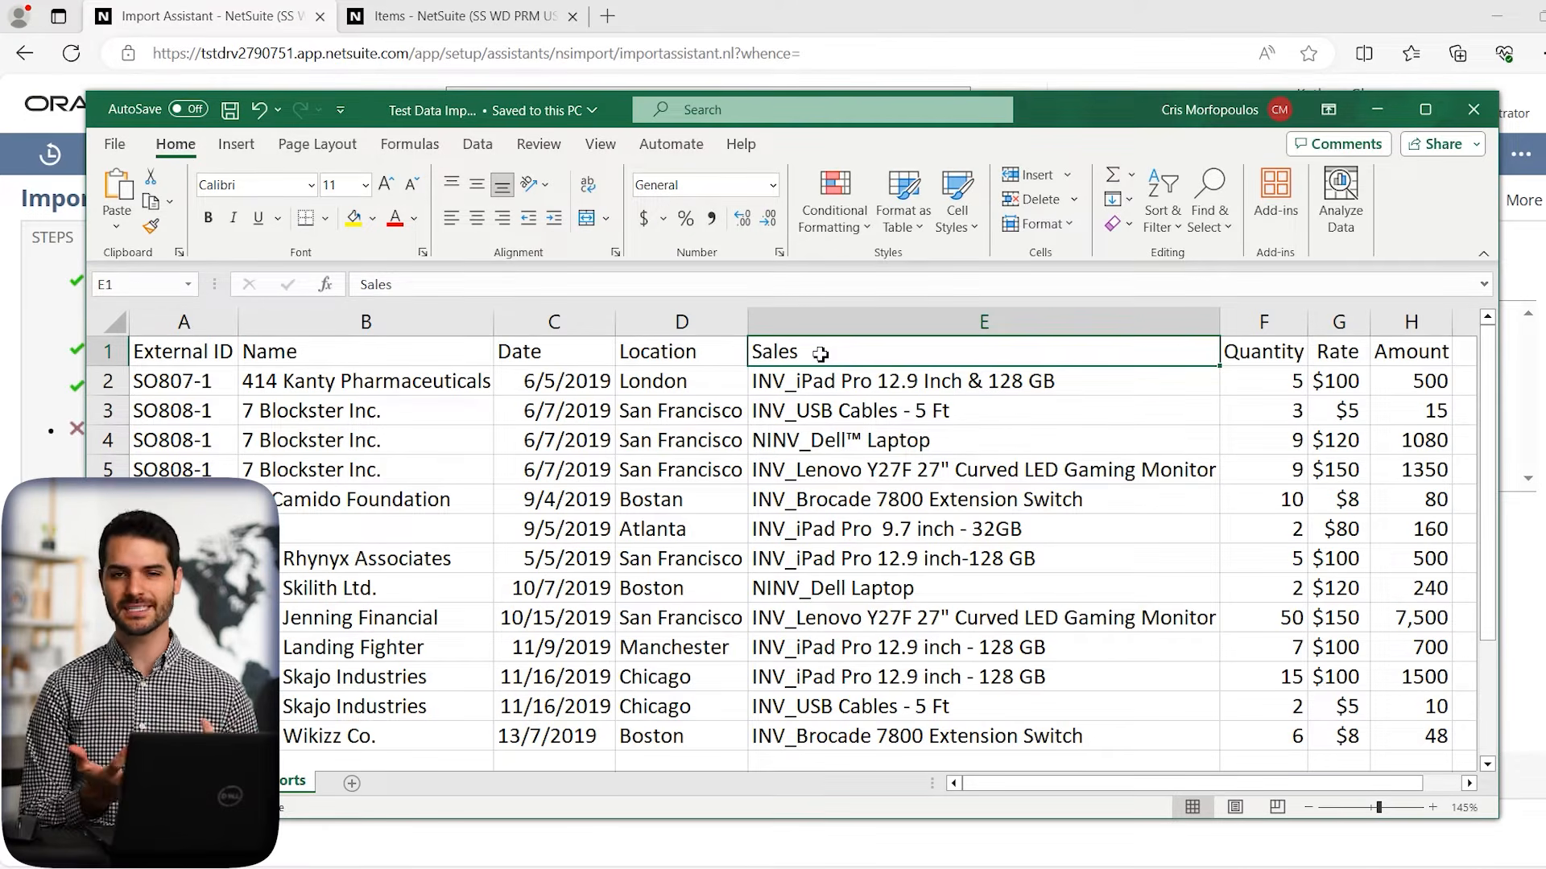
type("Item")
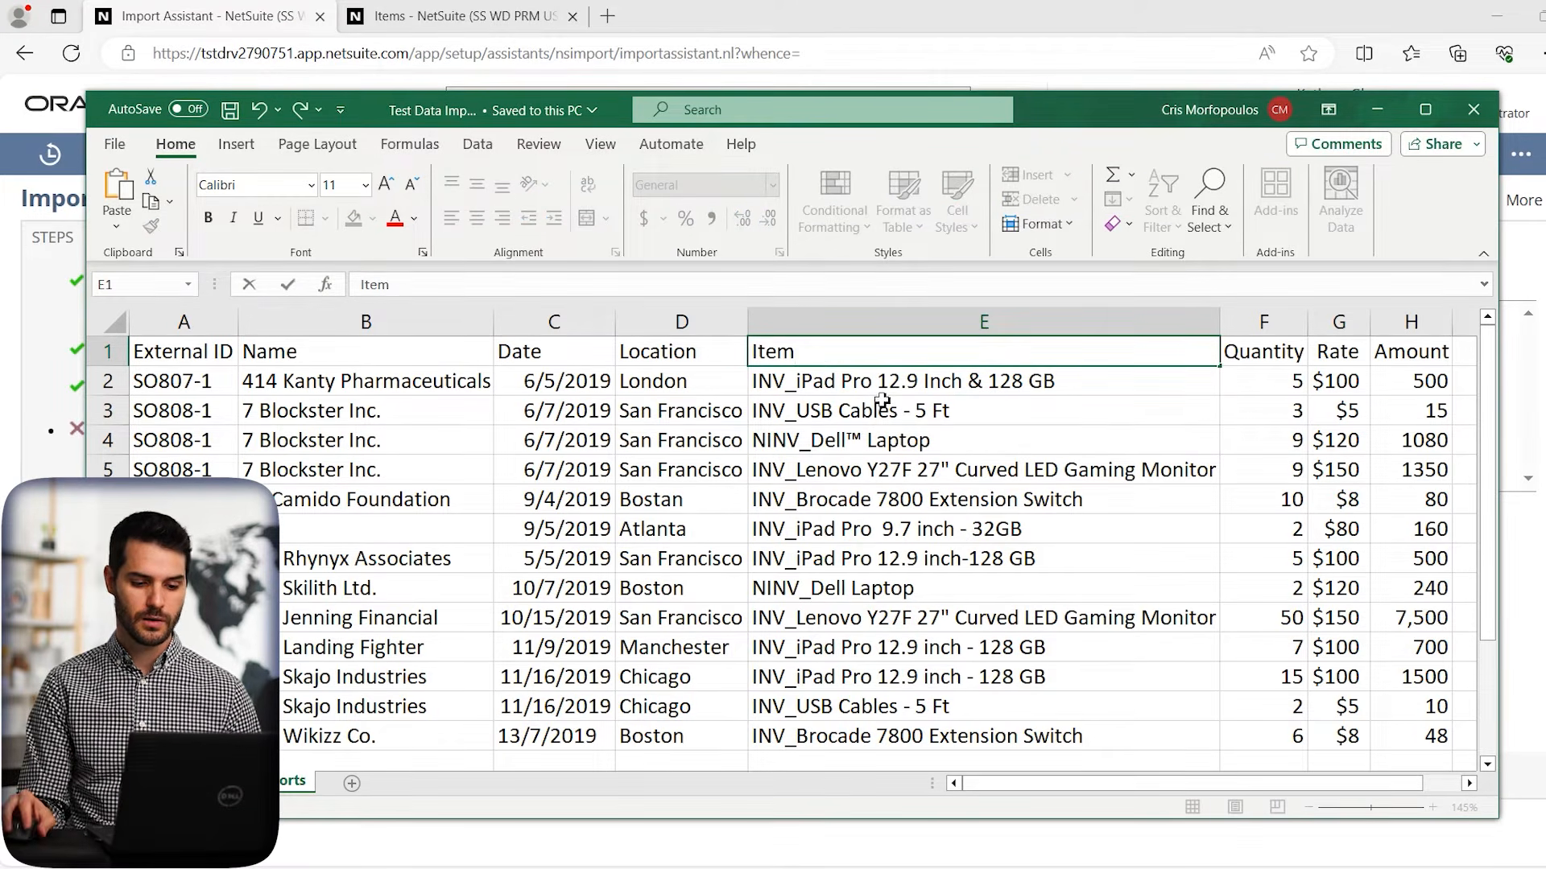
left_click(820, 405)
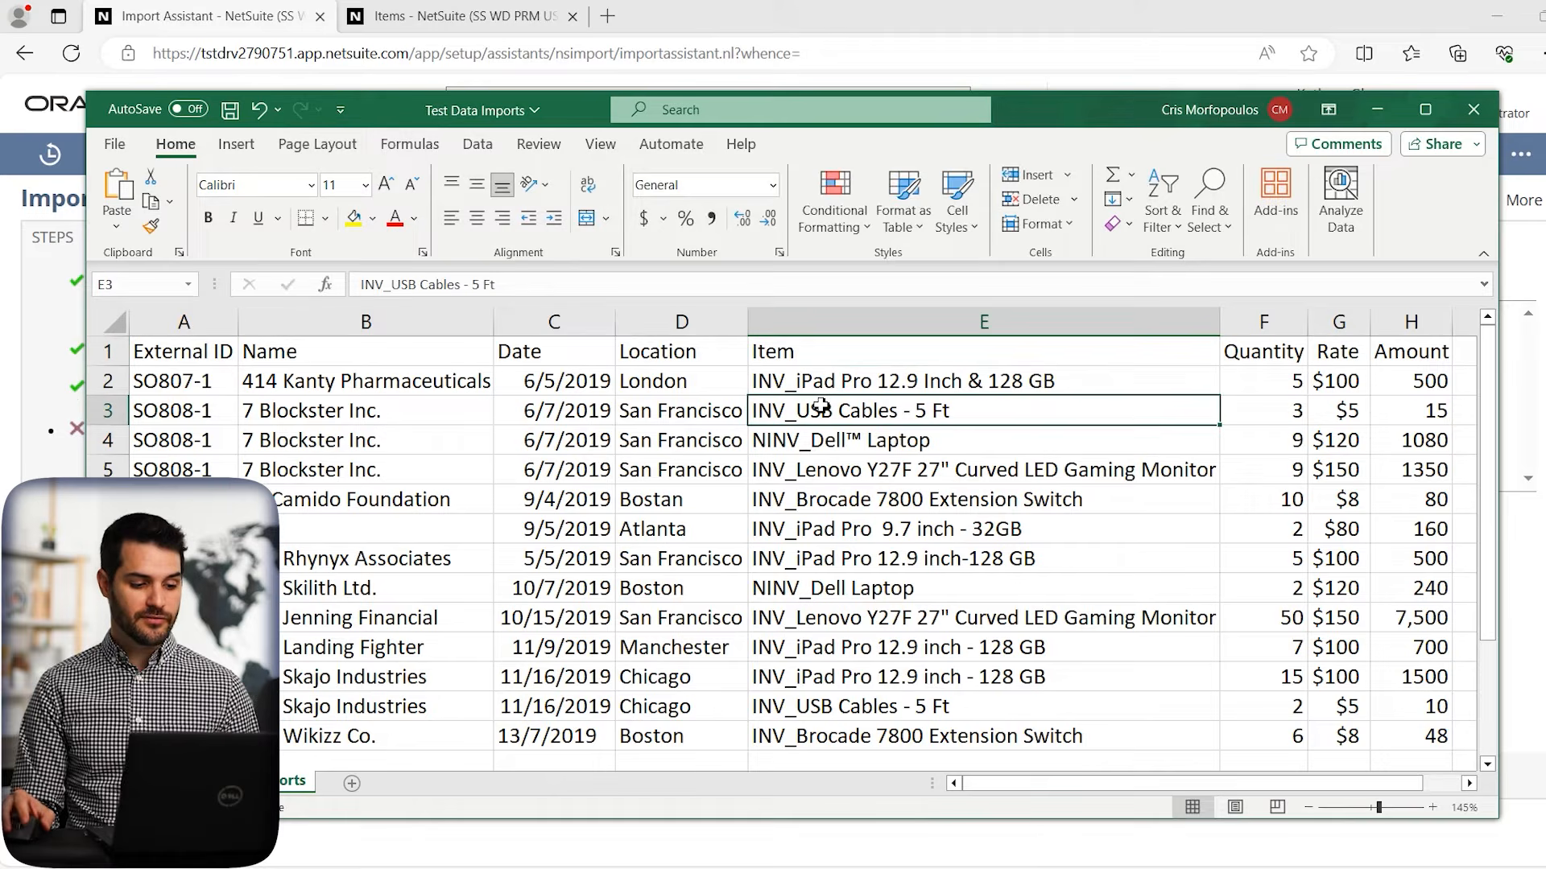
Change the number format of the entire Rate column to General so the dollar signs are removed
left_click(1338, 382)
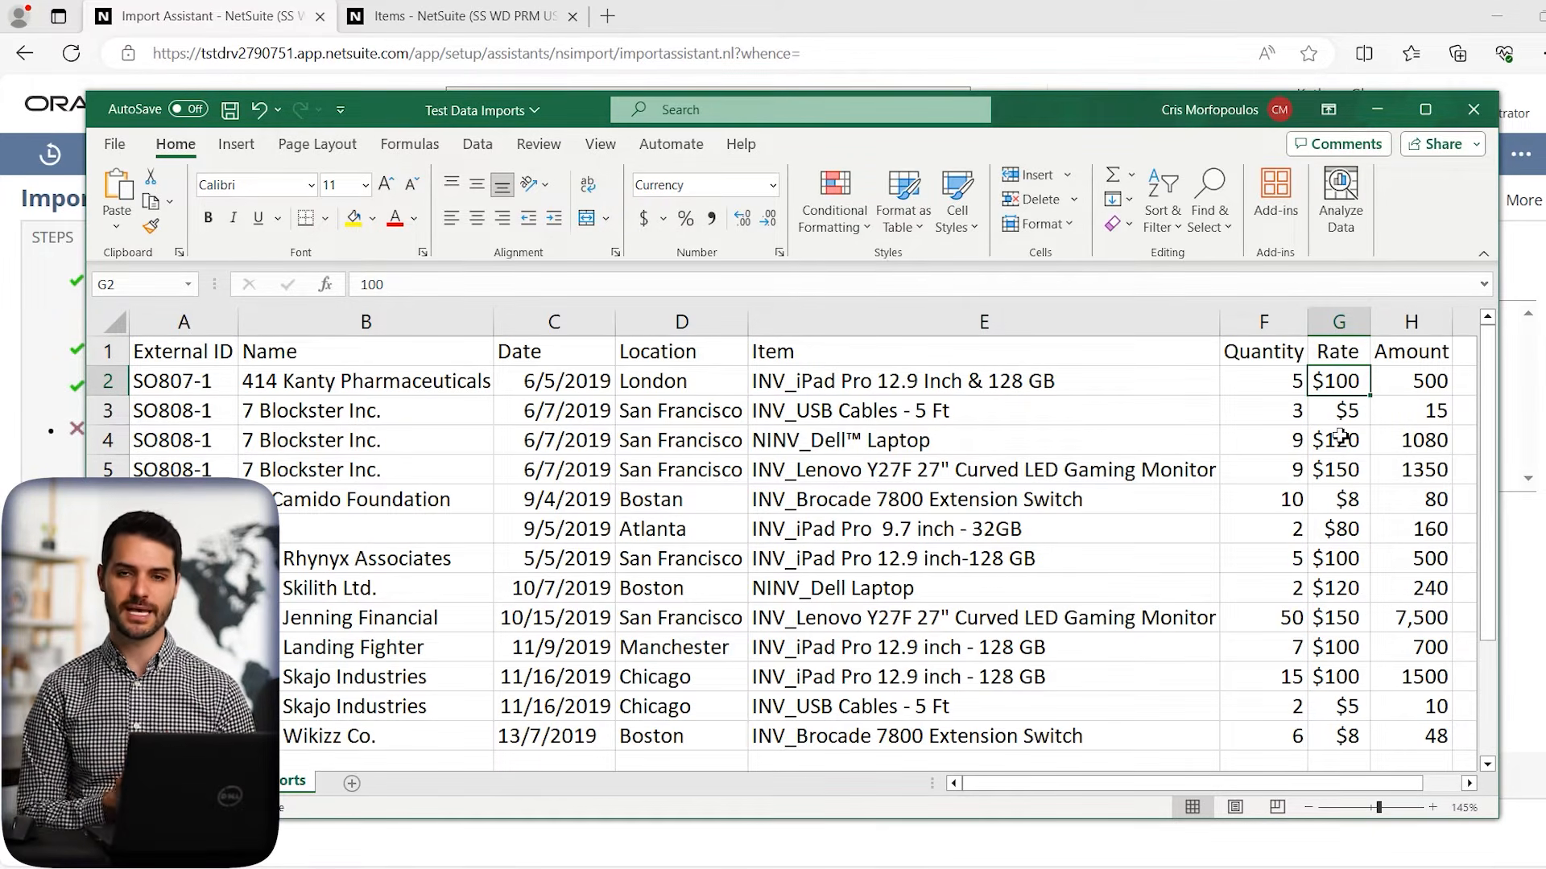
left_click(1425, 383)
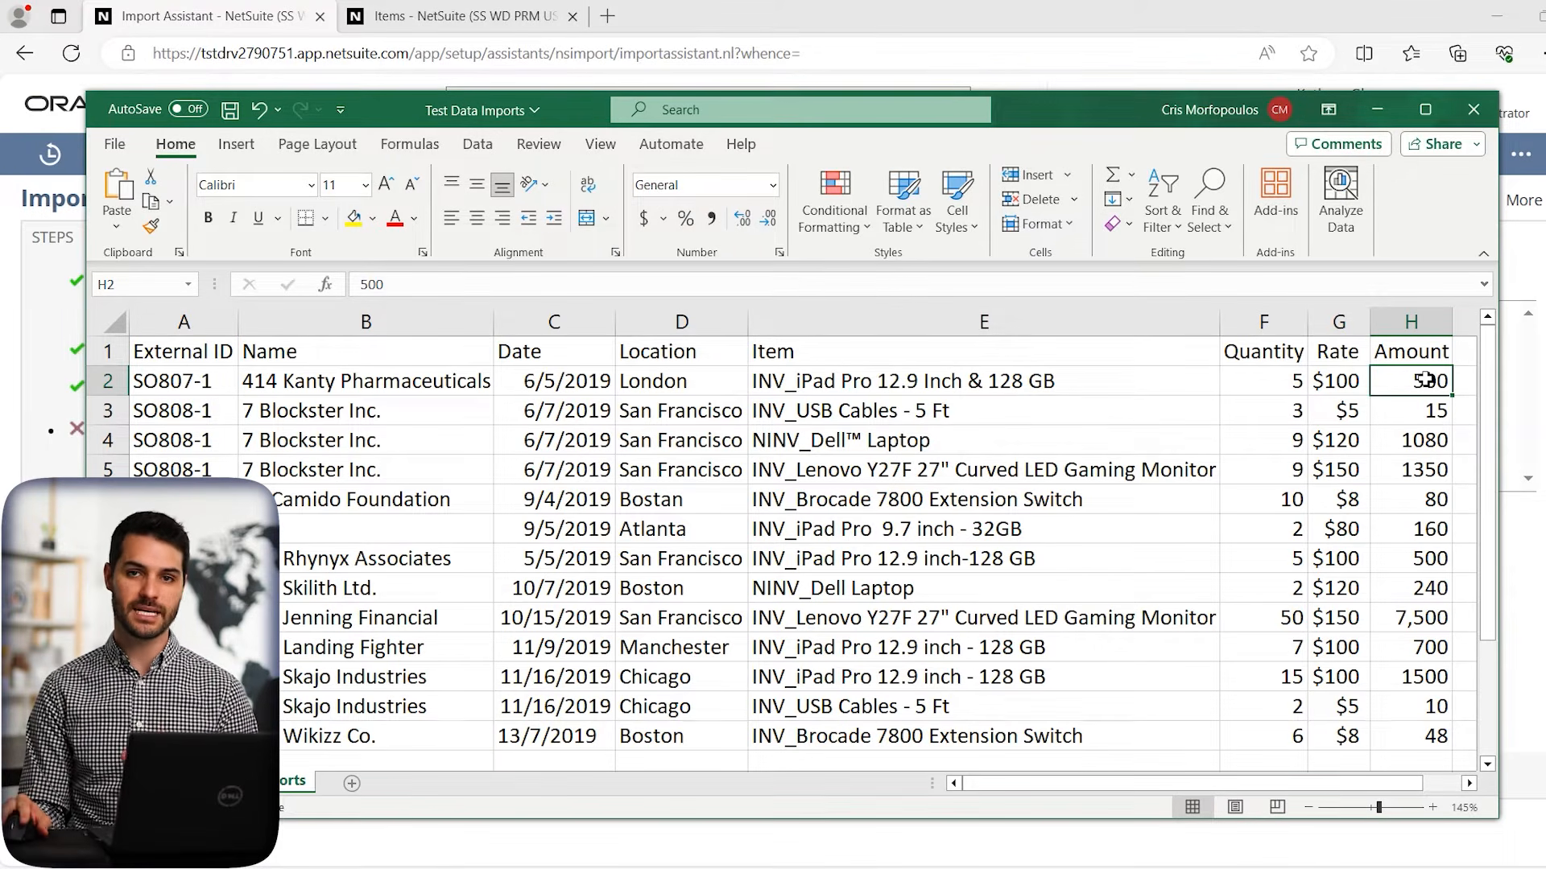
left_click(1339, 322)
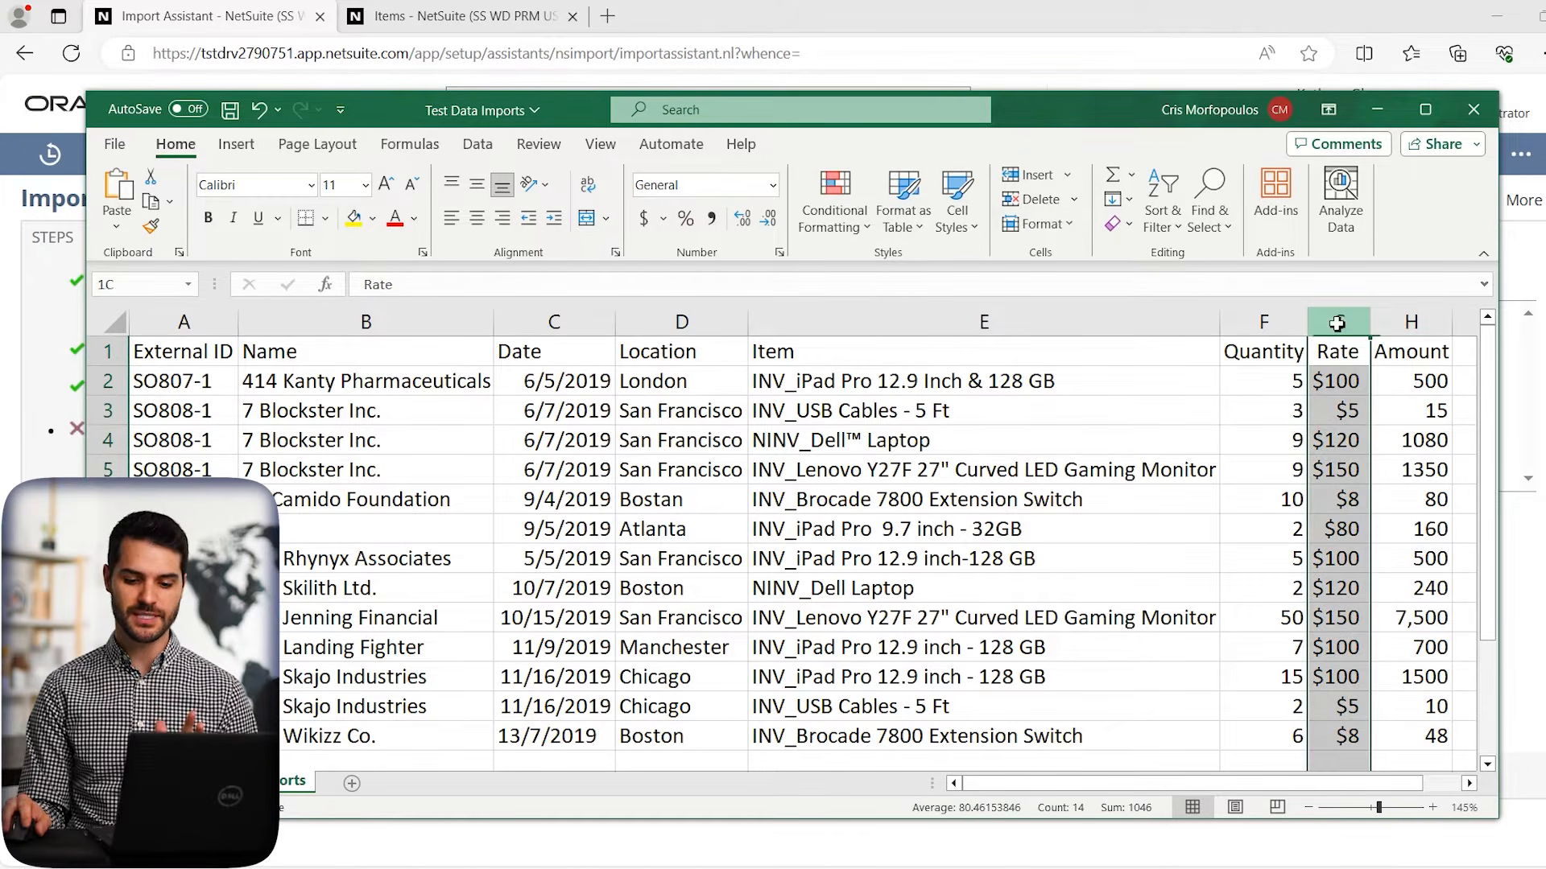
left_click(772, 184)
left_click(727, 236)
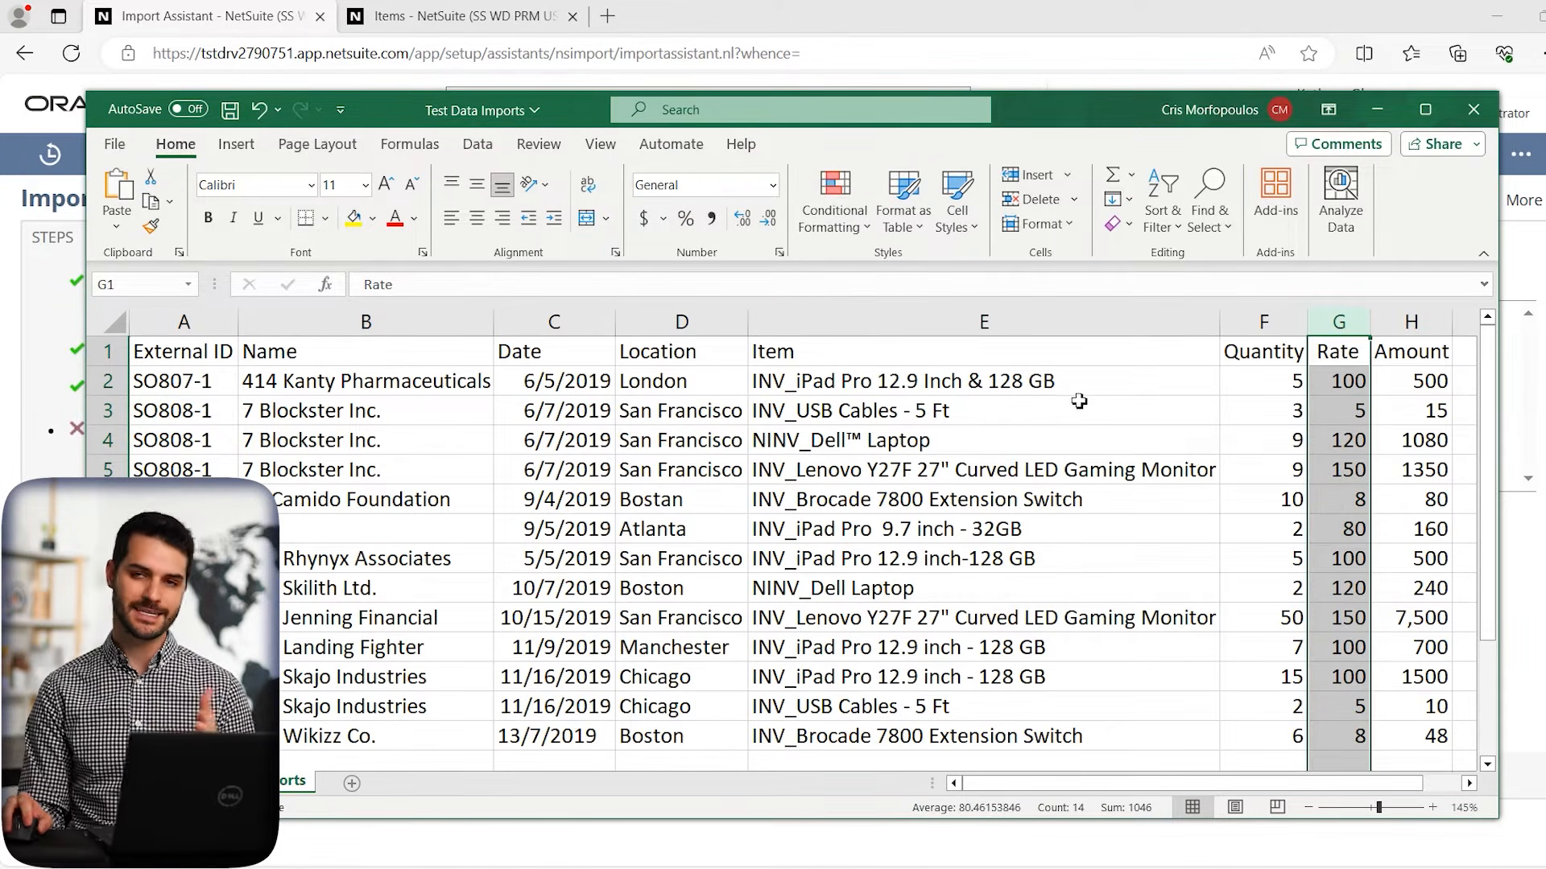
left_click(1169, 469)
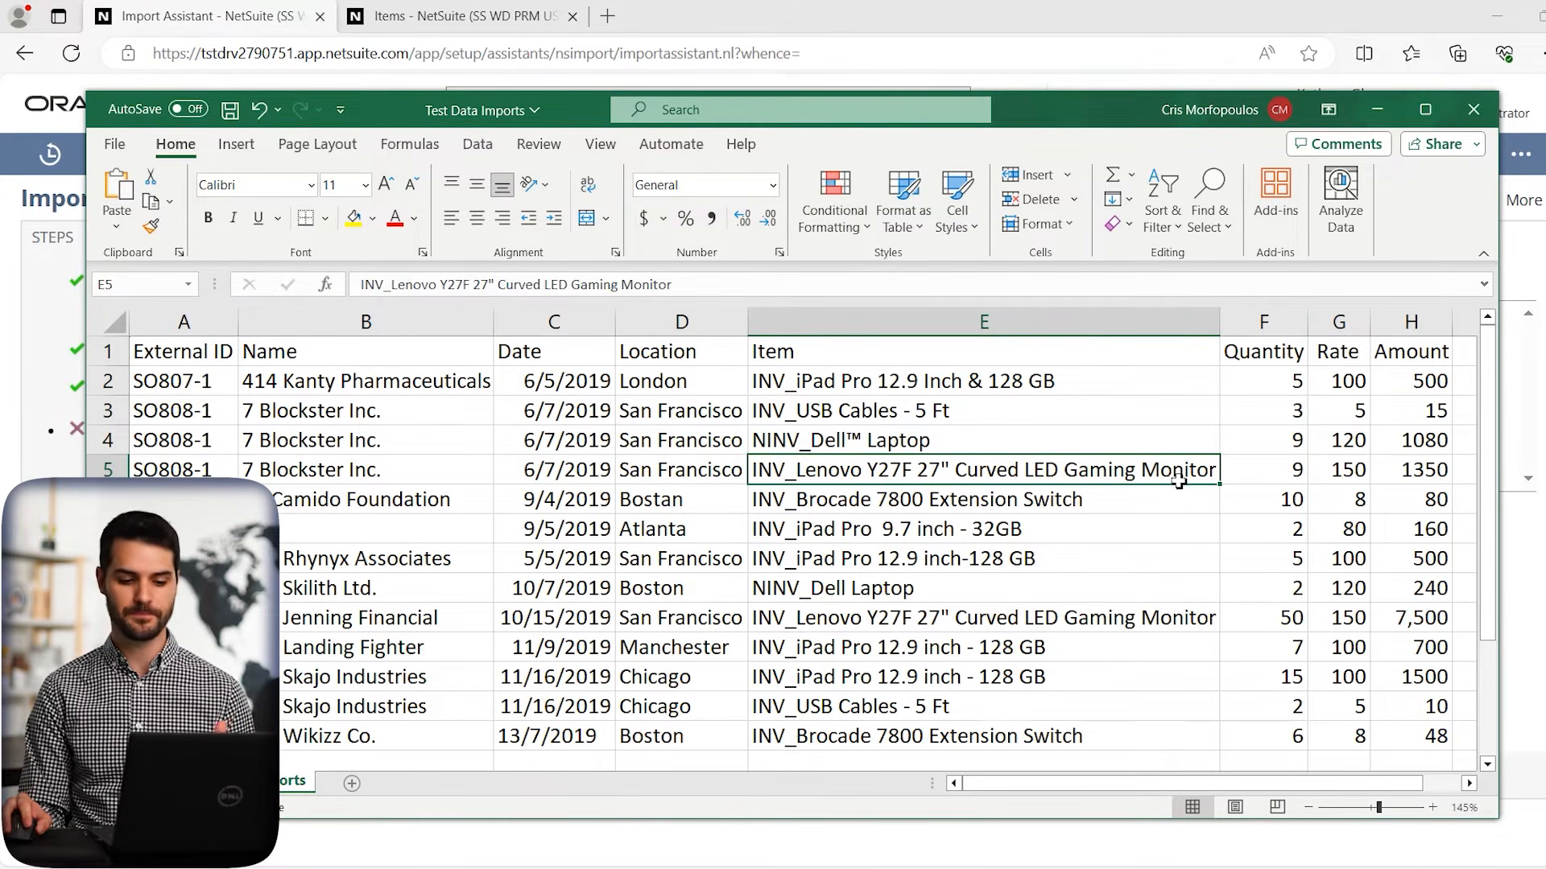
Fill the empty Name cell B7 with the customer 40 Divavu inc
left_click(387, 534)
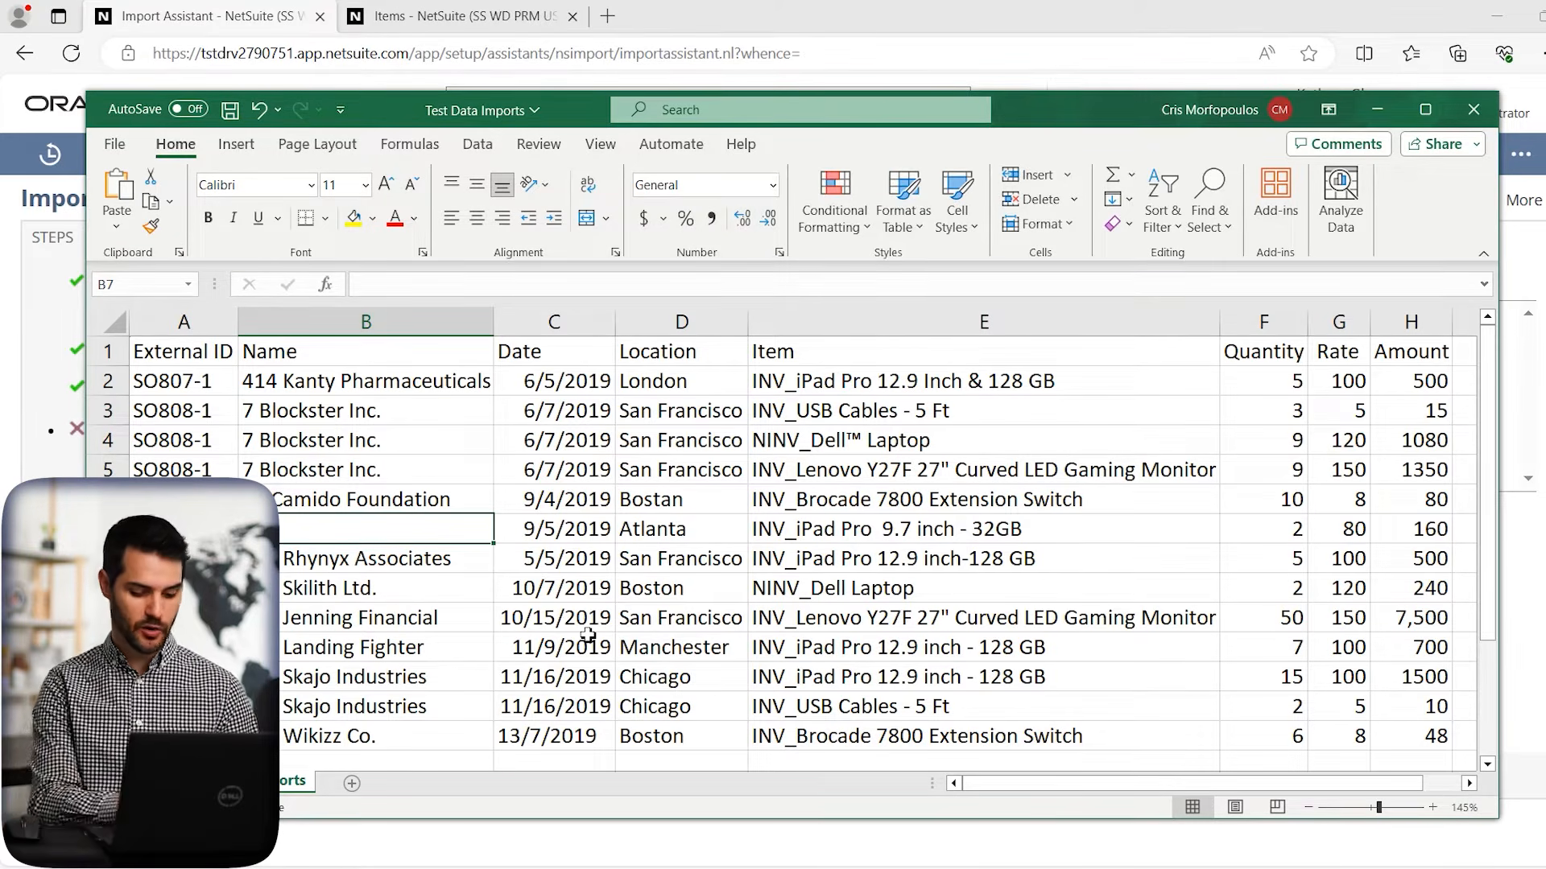
type("40 D")
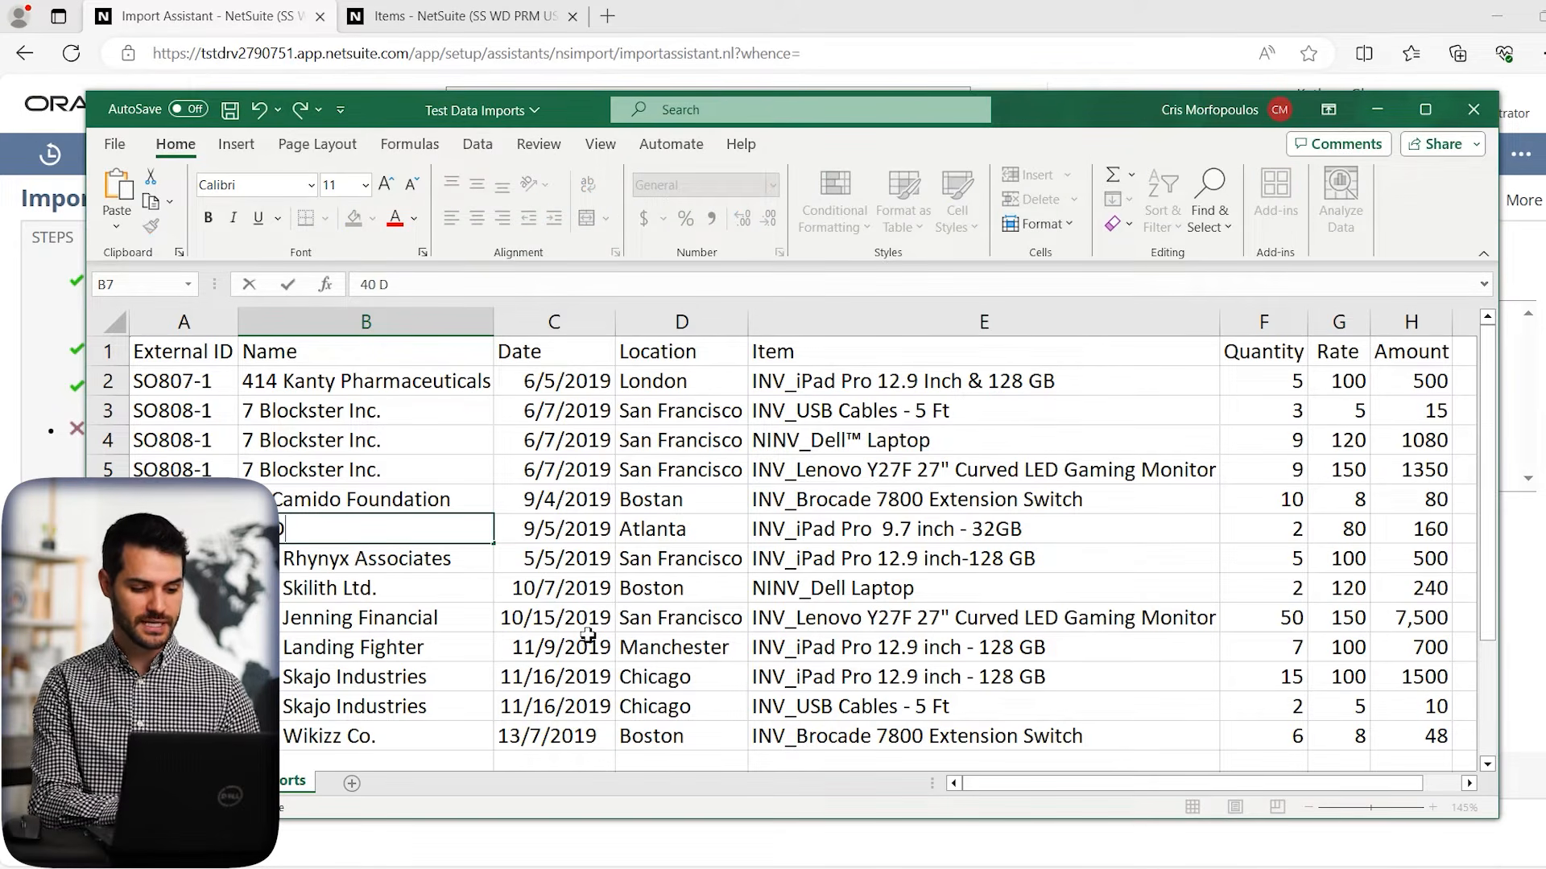
type("ivavu inc.")
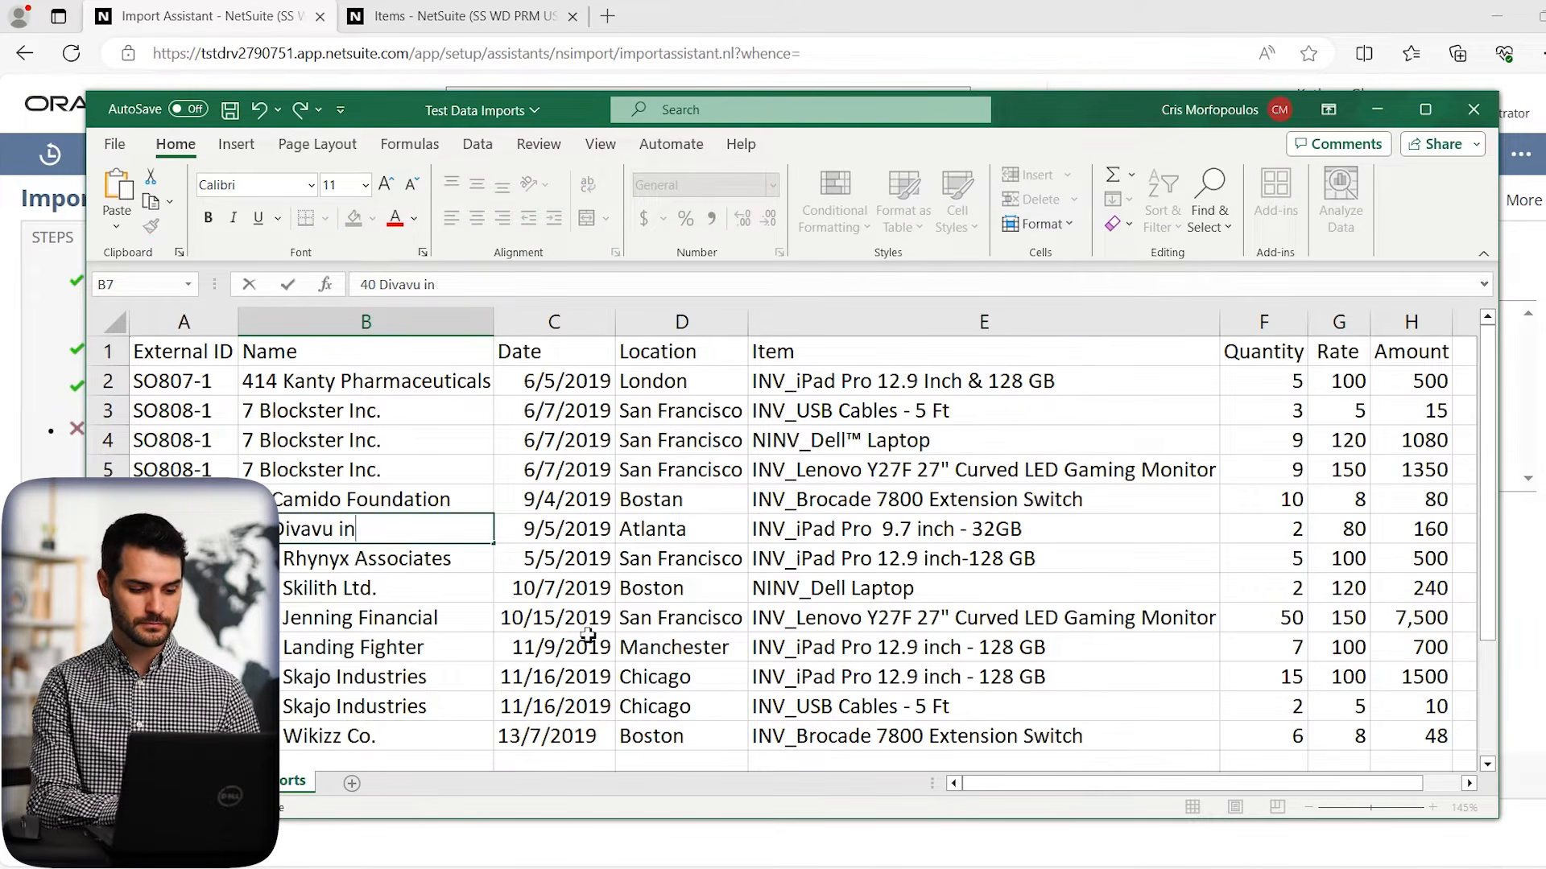
left_click(537, 556)
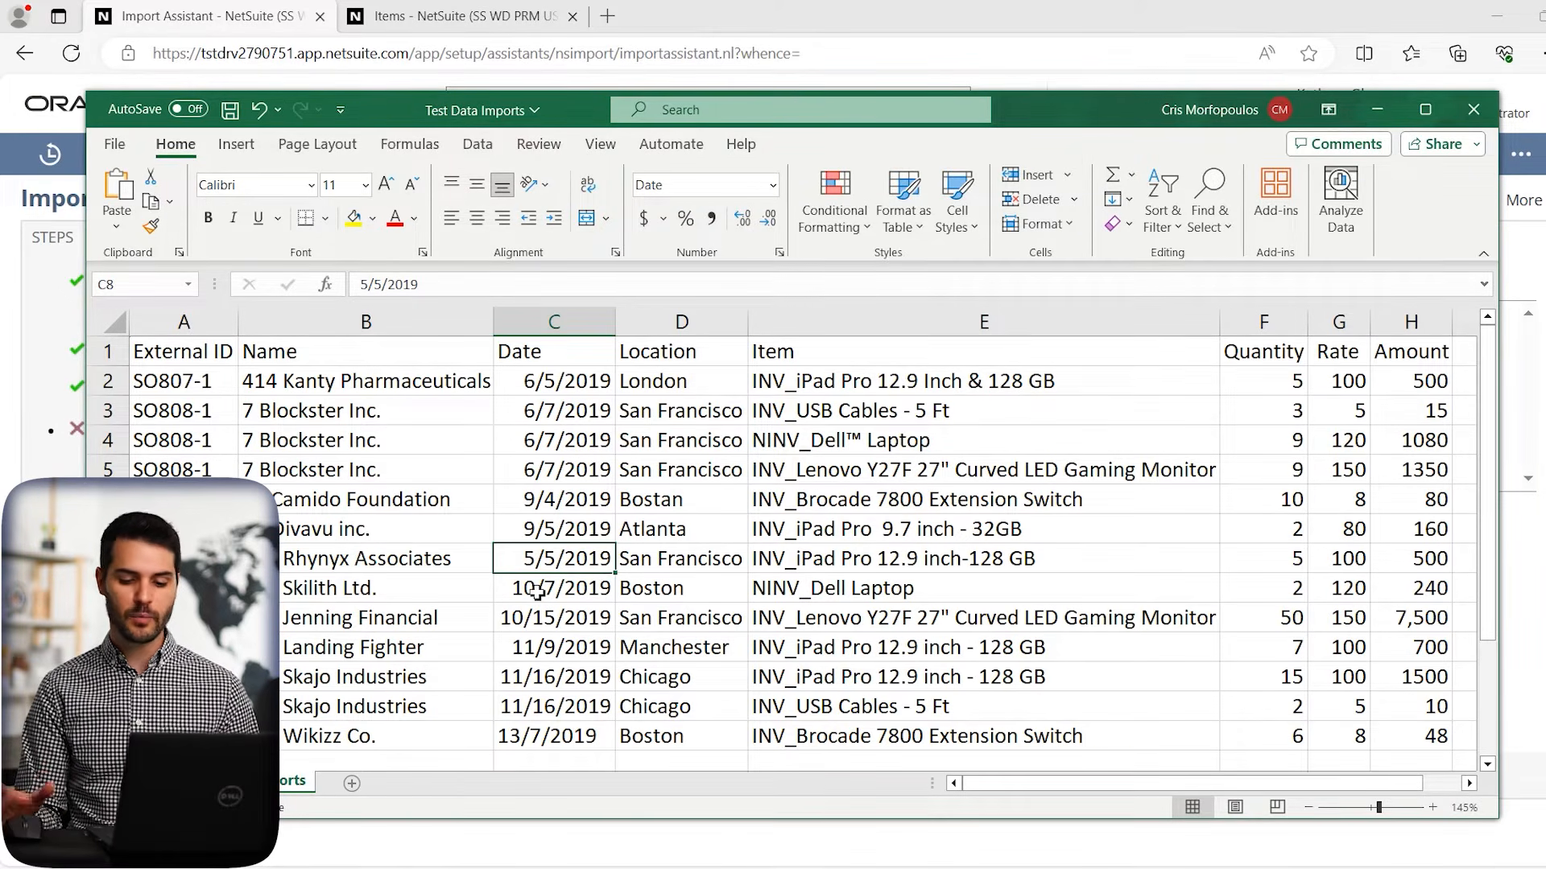
Change the number format of the Amount in H10 to General to remove the thousands separator
left_click(1433, 619)
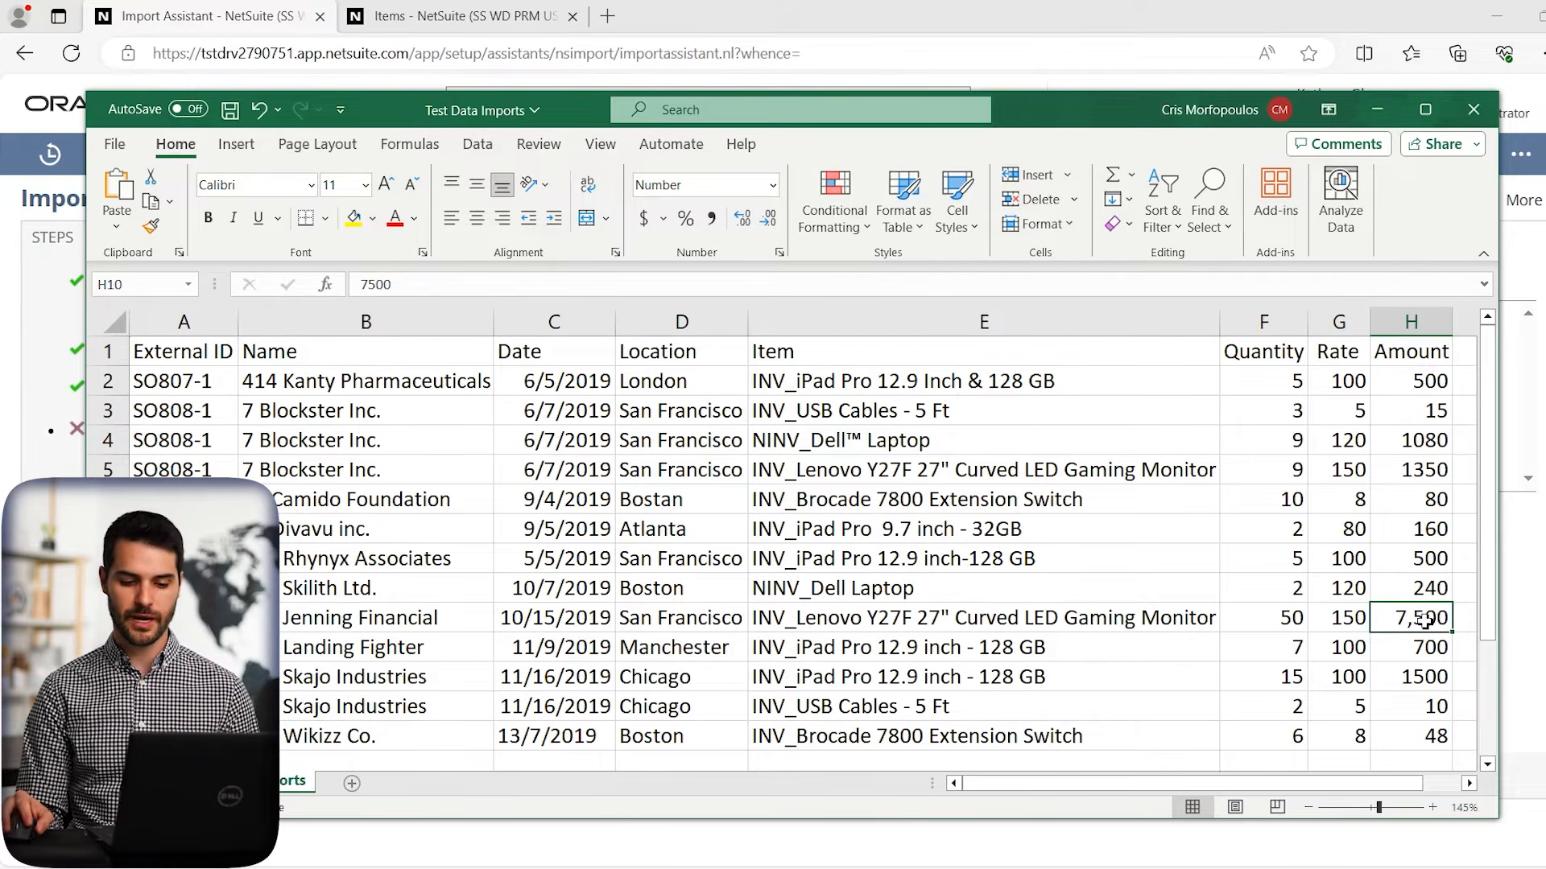
left_click(730, 190)
left_click(771, 185)
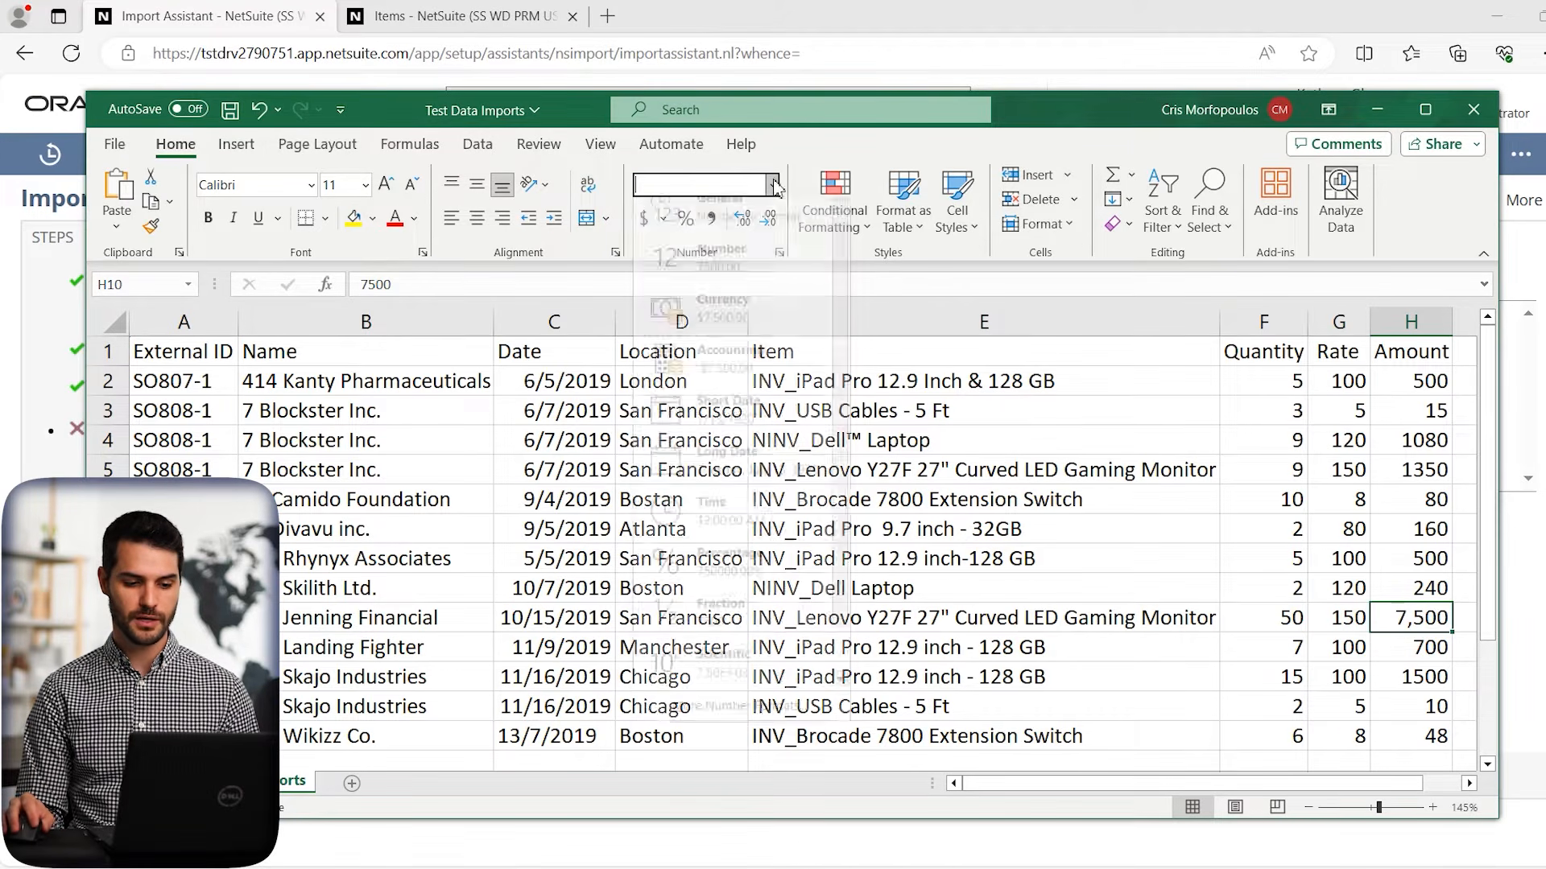
left_click(763, 225)
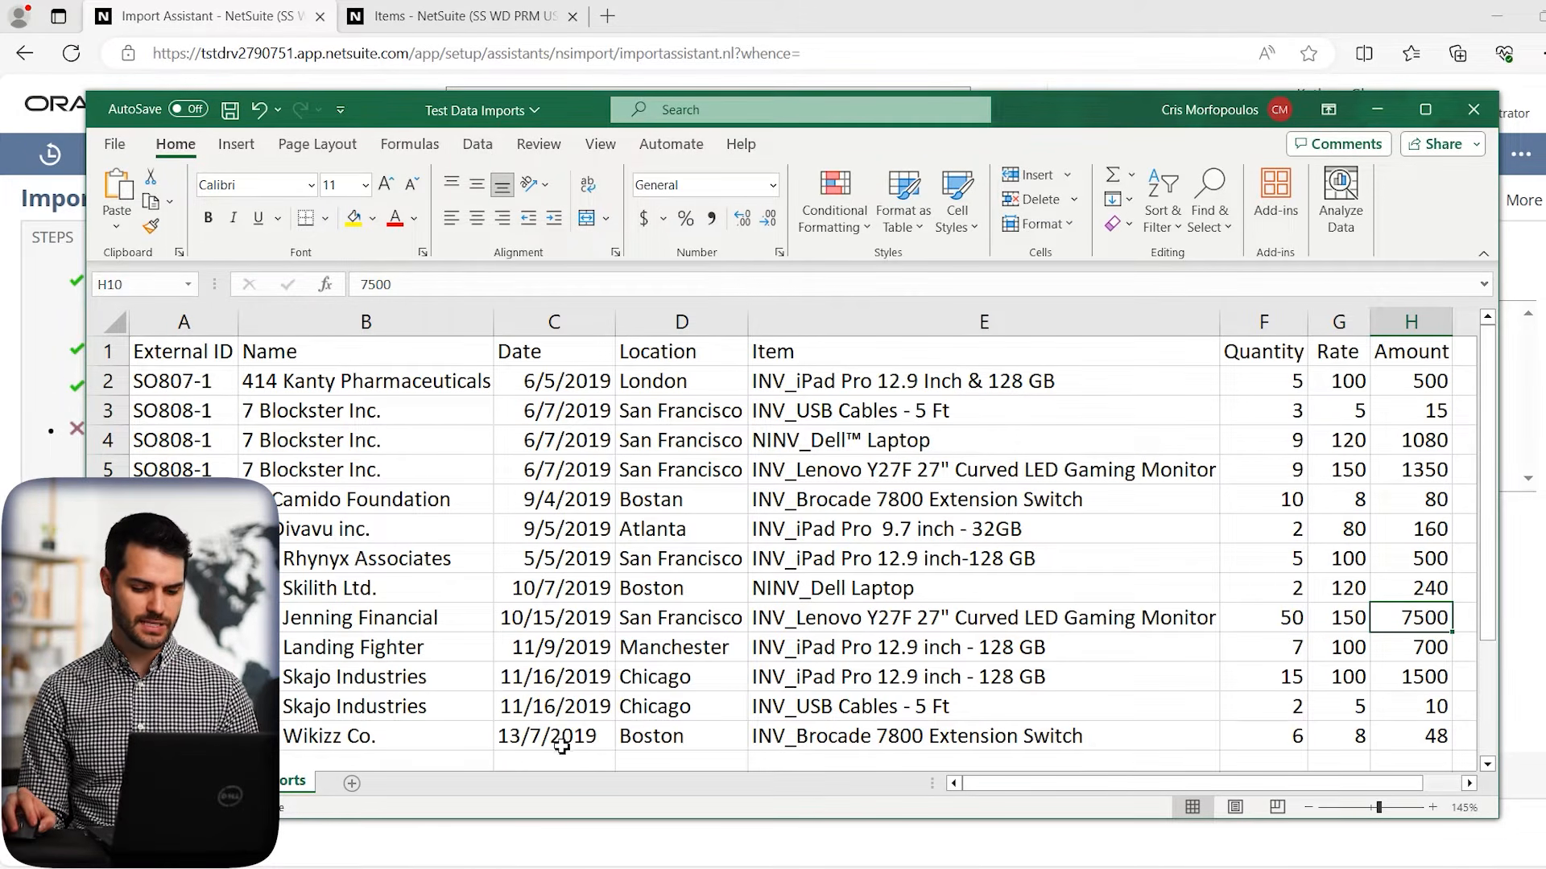
Correct the date in C14 to month-first format as 7/13/2019
left_click(604, 736)
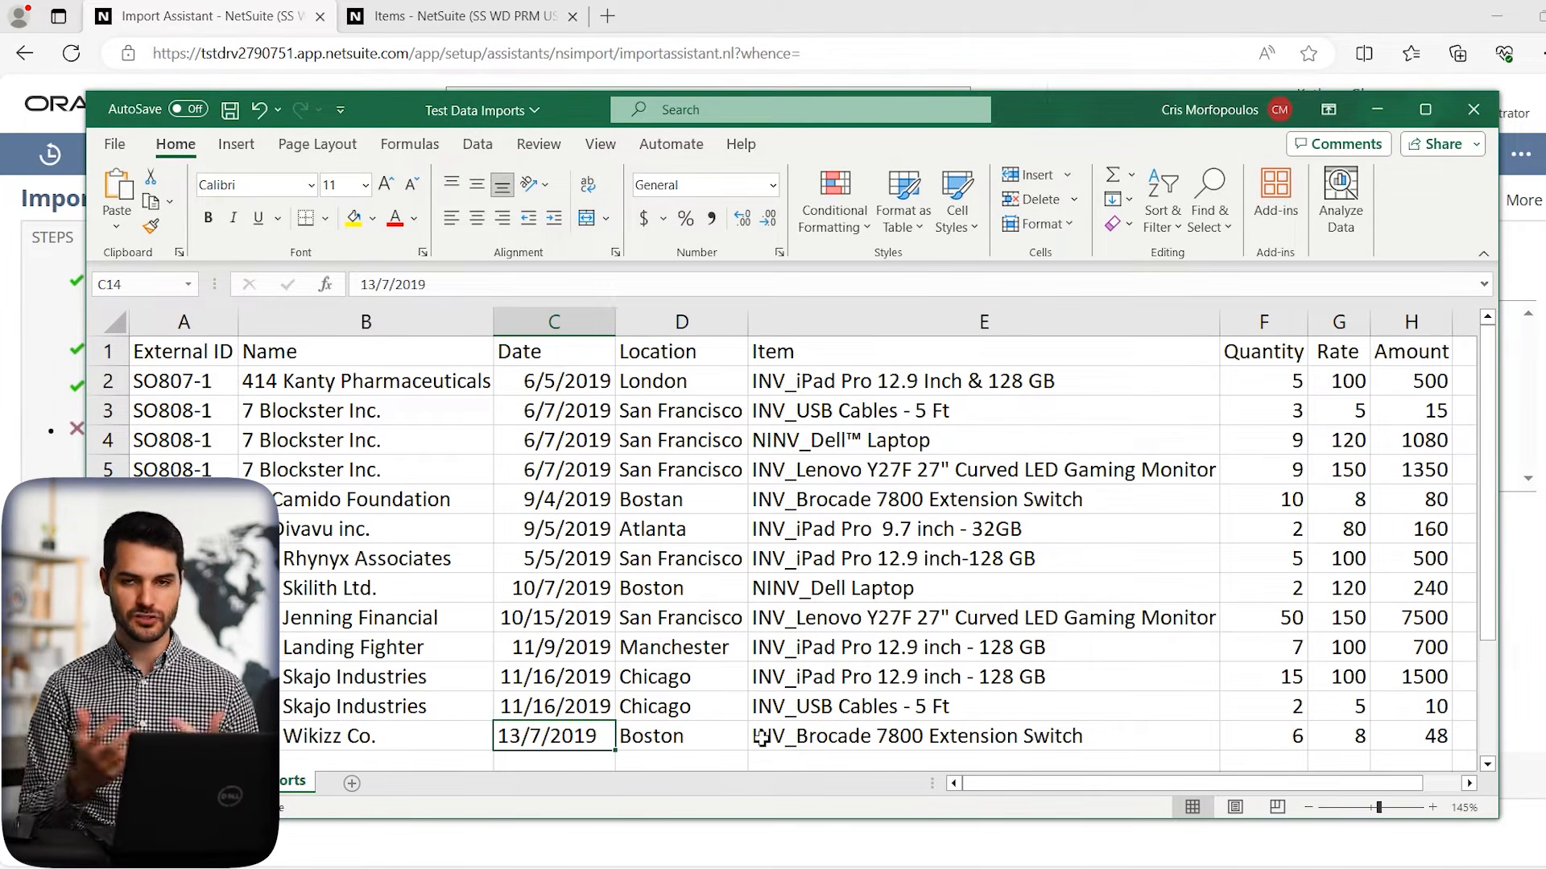
double_click(507, 737)
left_click_drag(521, 738, 485, 744)
type("7/")
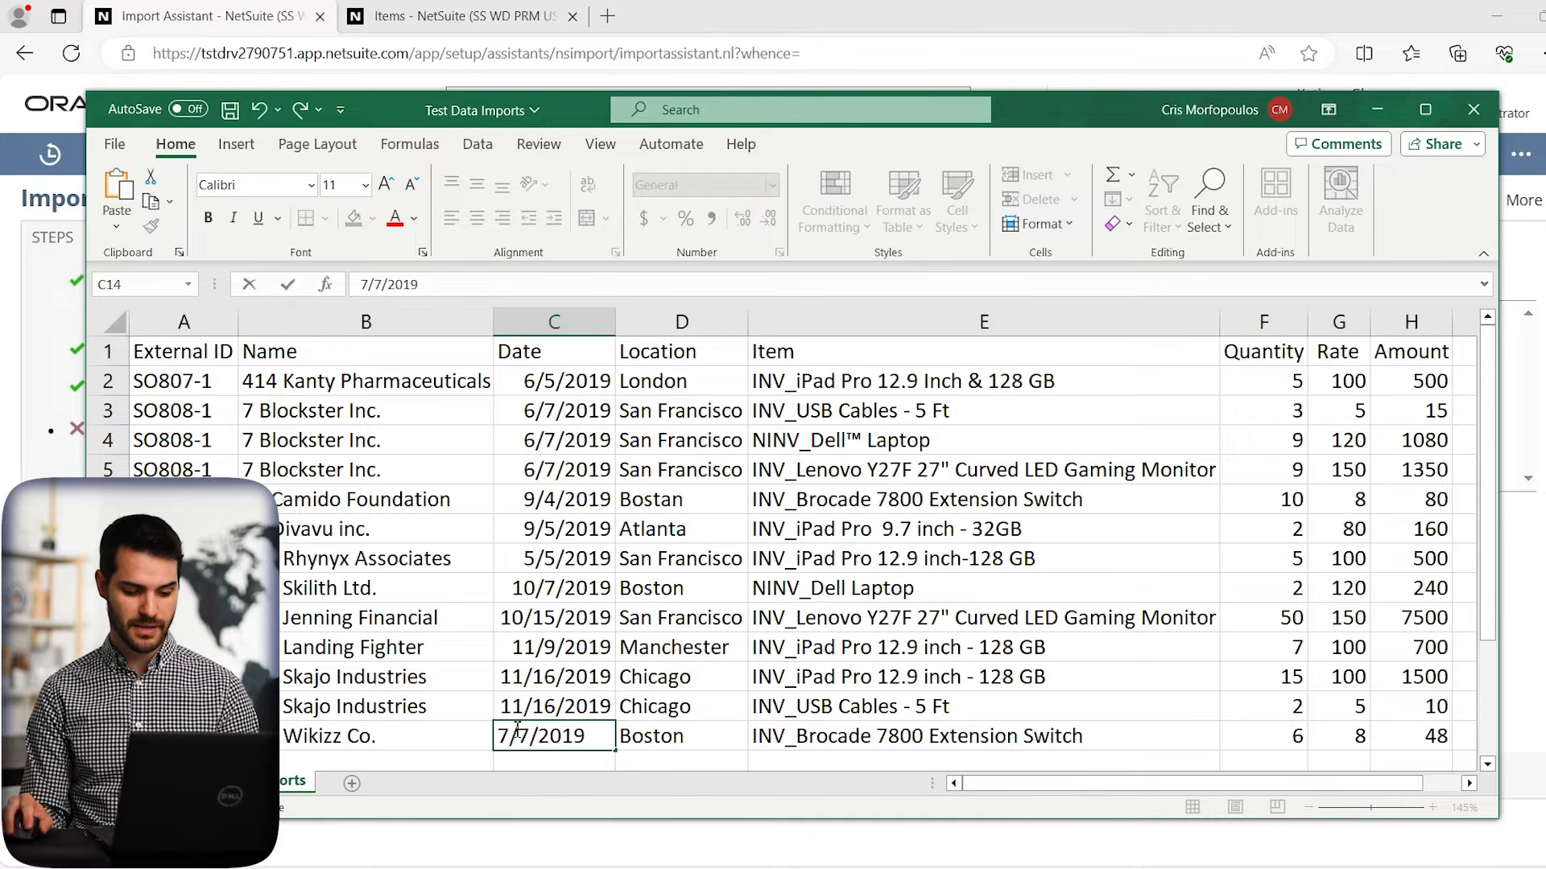
type("13")
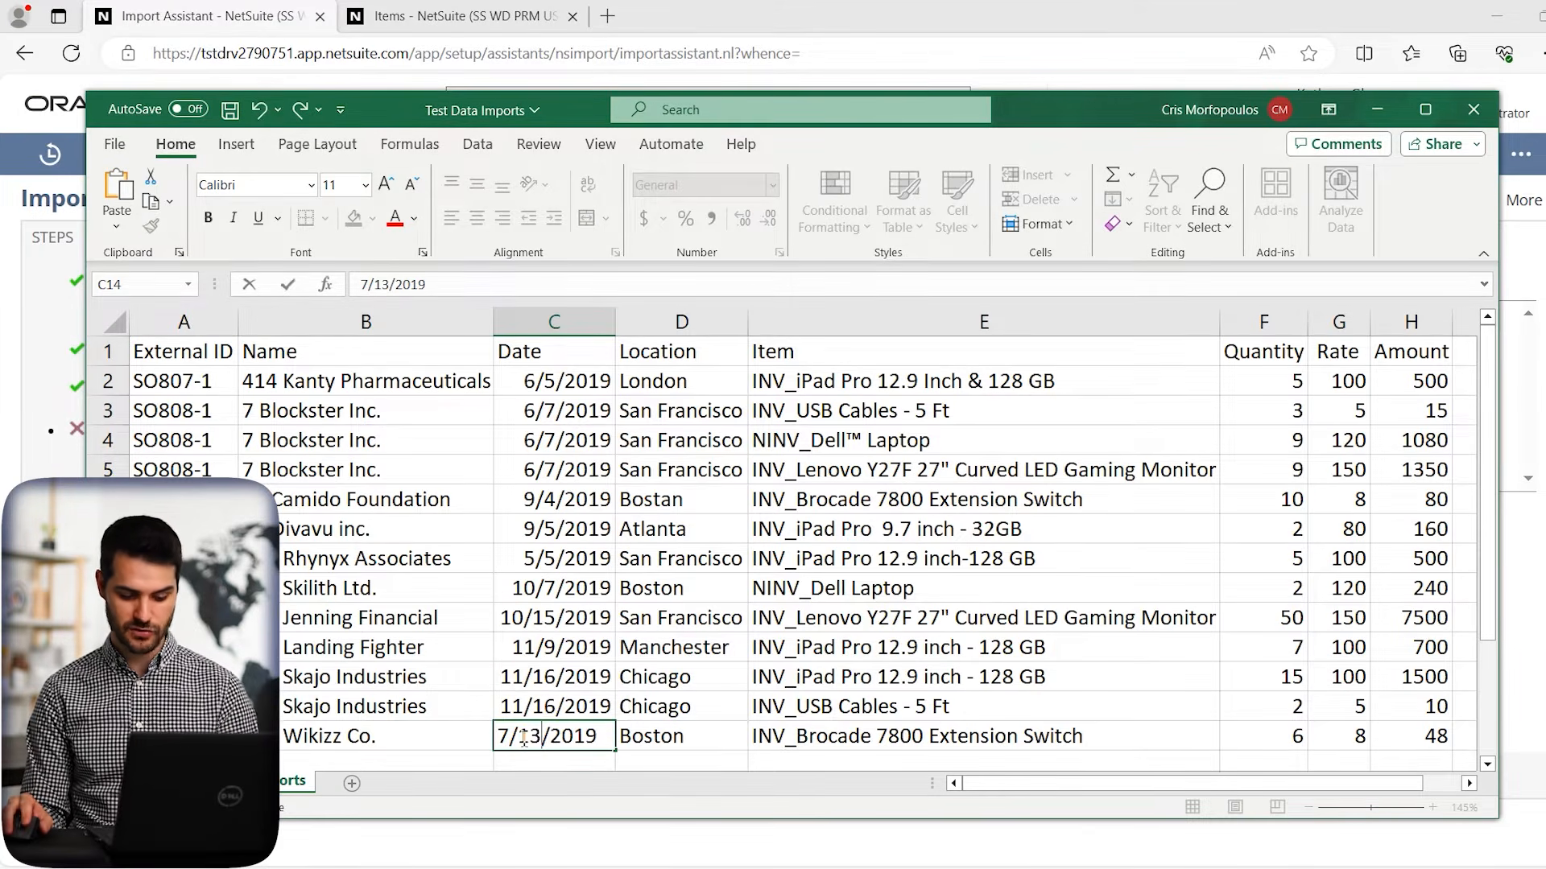
key("Return")
left_click(712, 679)
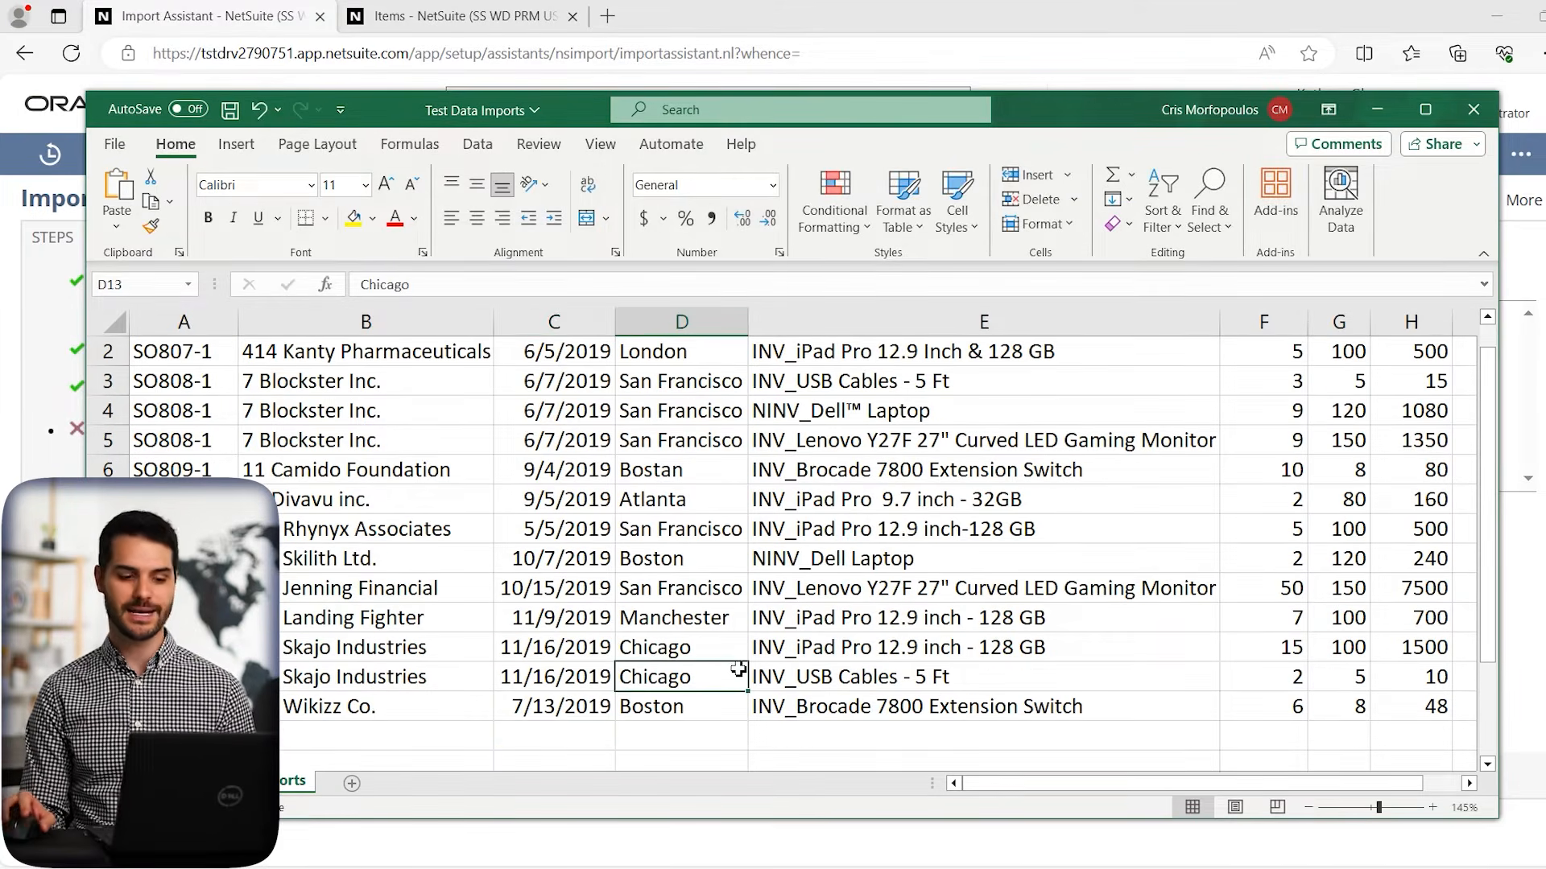
Save the corrected Test Data Imports file
scroll(733, 676, "up", 1)
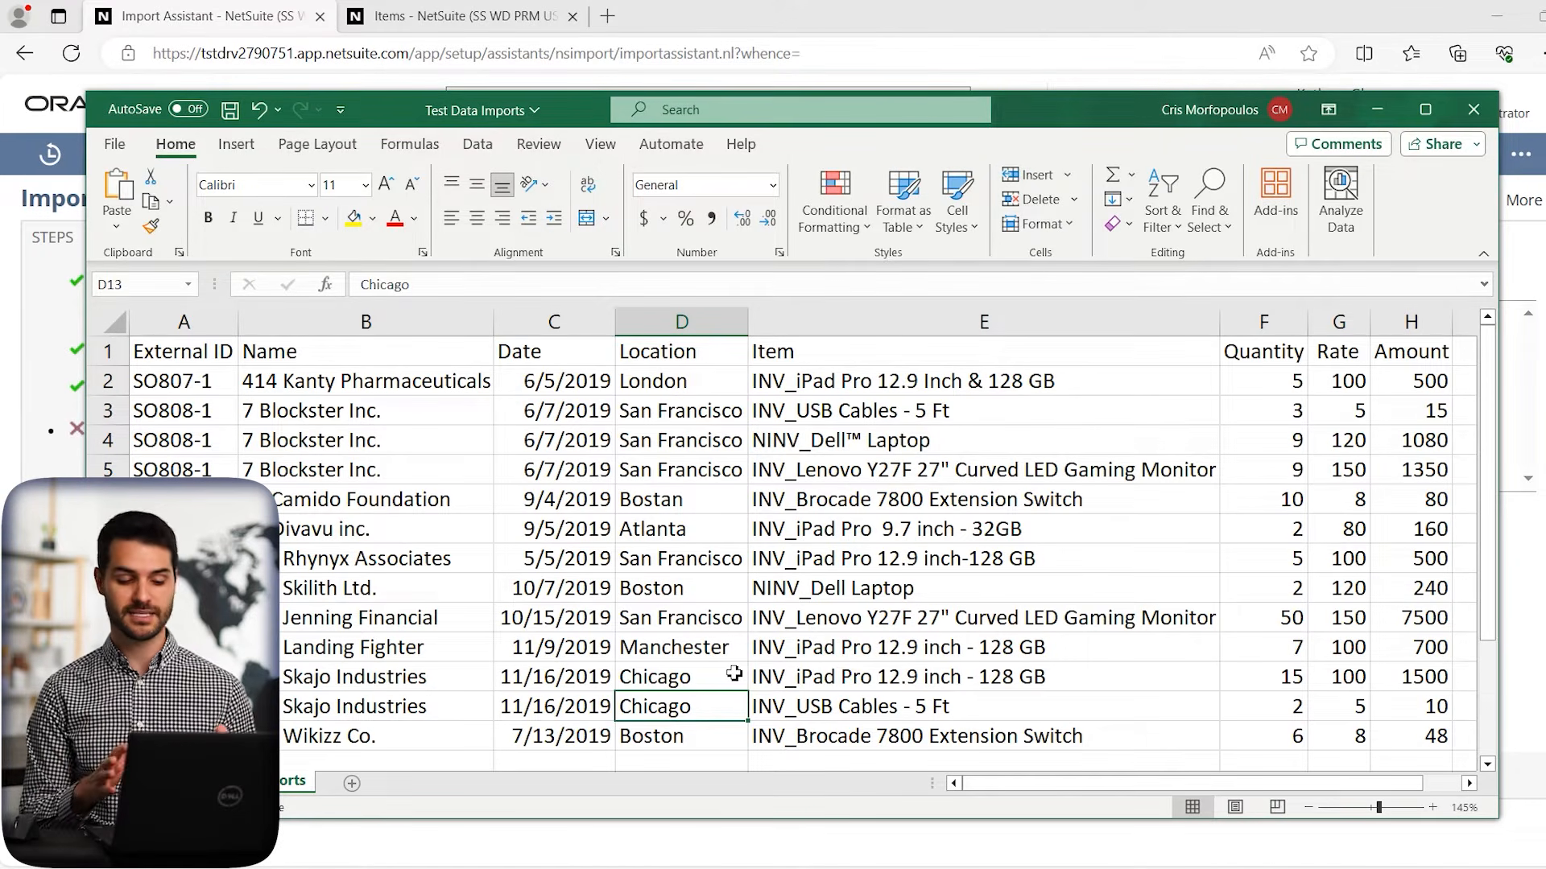
key("ctrl+s")
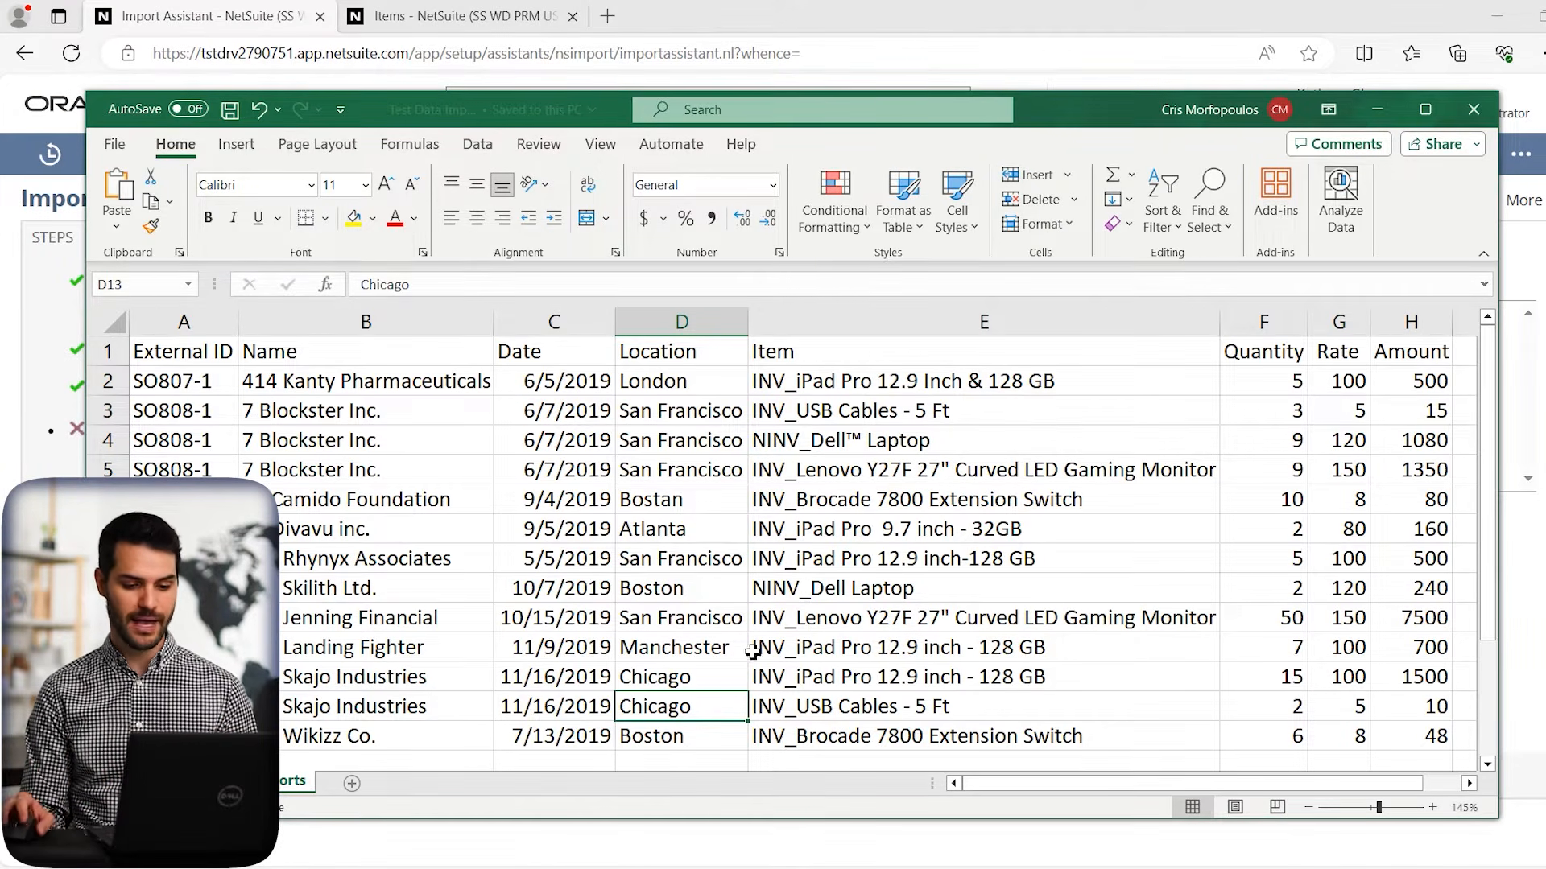
left_click(853, 620)
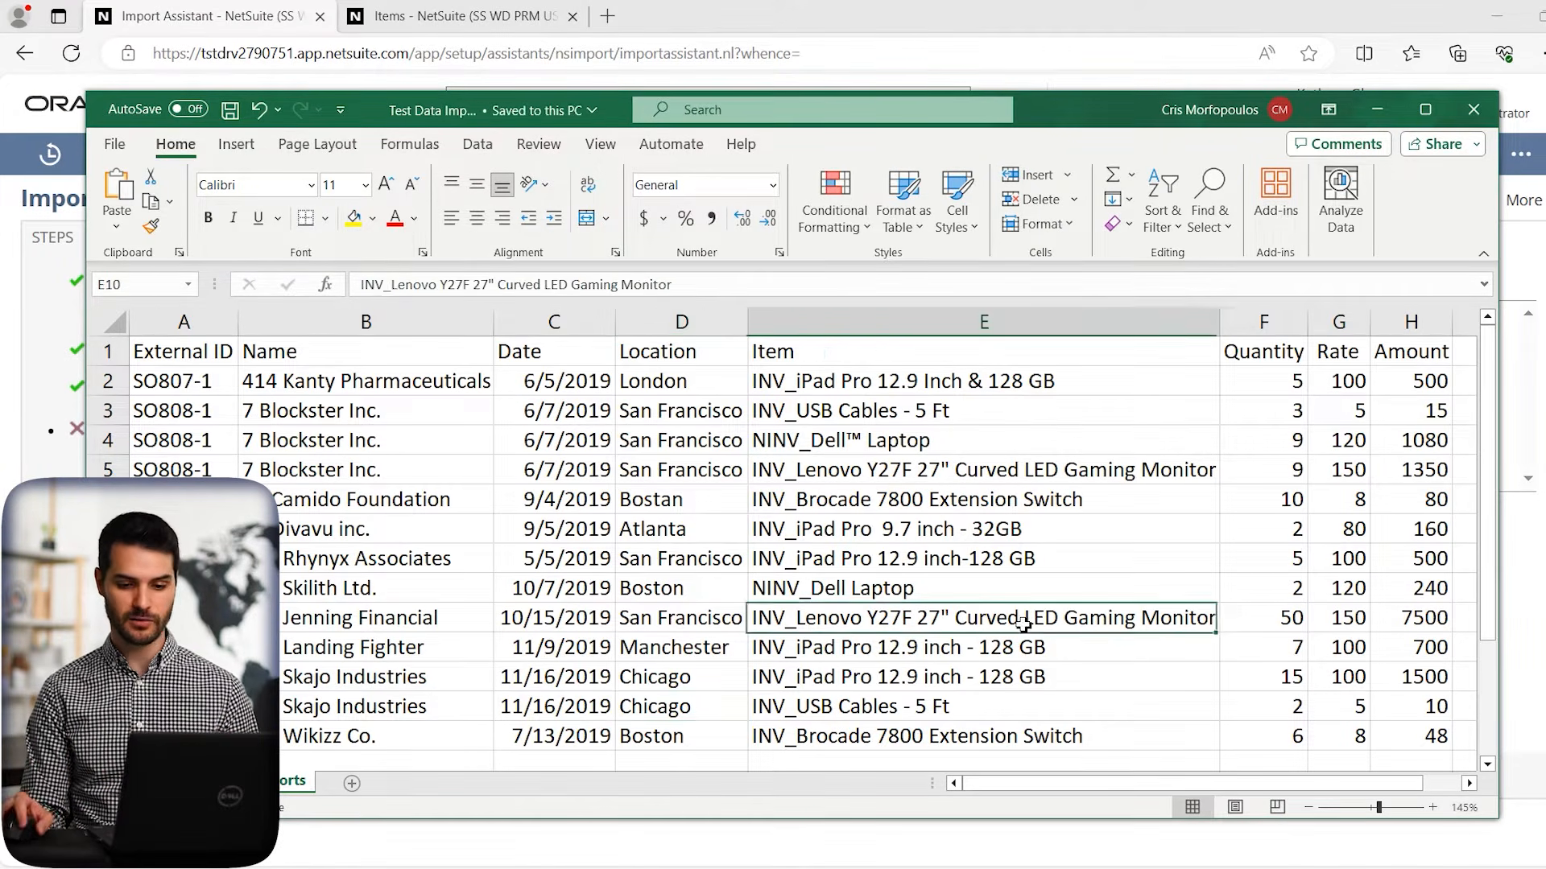
Switch back to NetSuite and return from Field Mapping to the Scan & Upload CSV File stage of the Import Assistant
left_click(1384, 105)
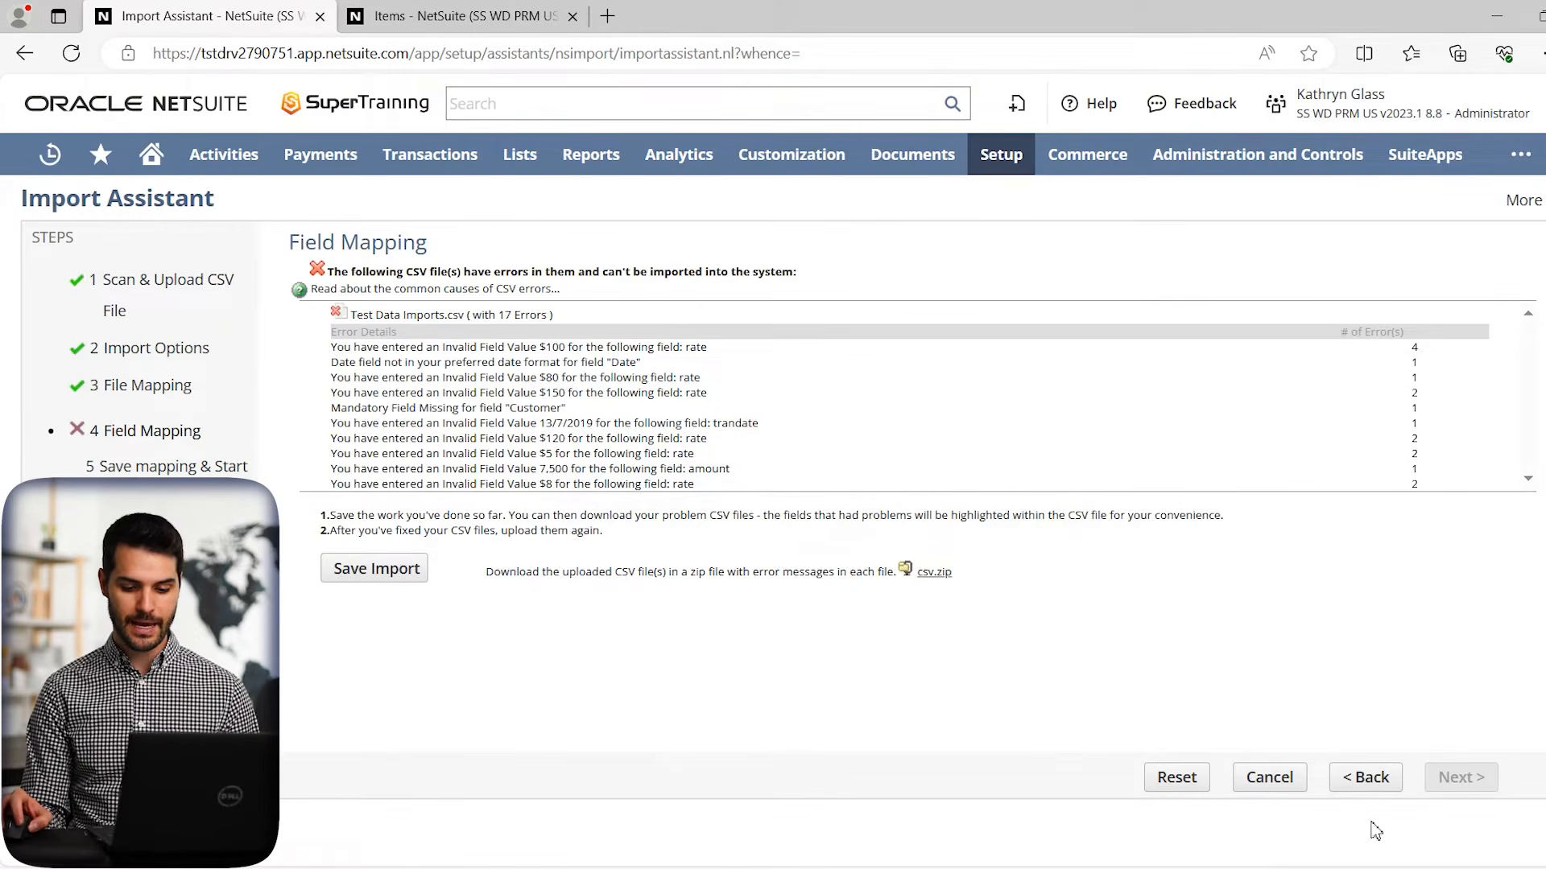
left_click(1372, 777)
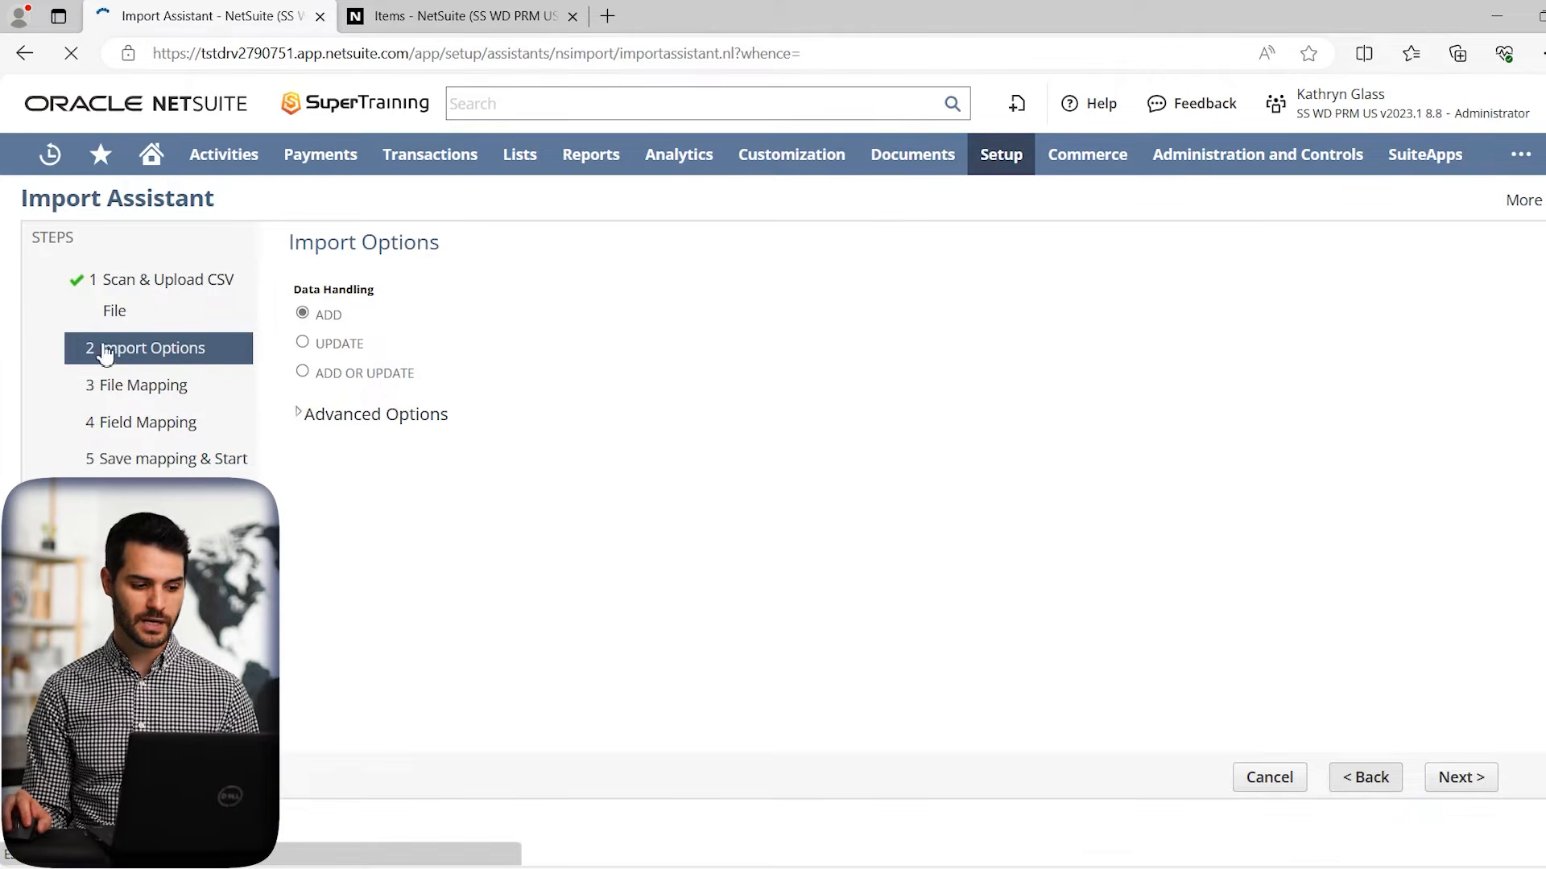
left_click(133, 290)
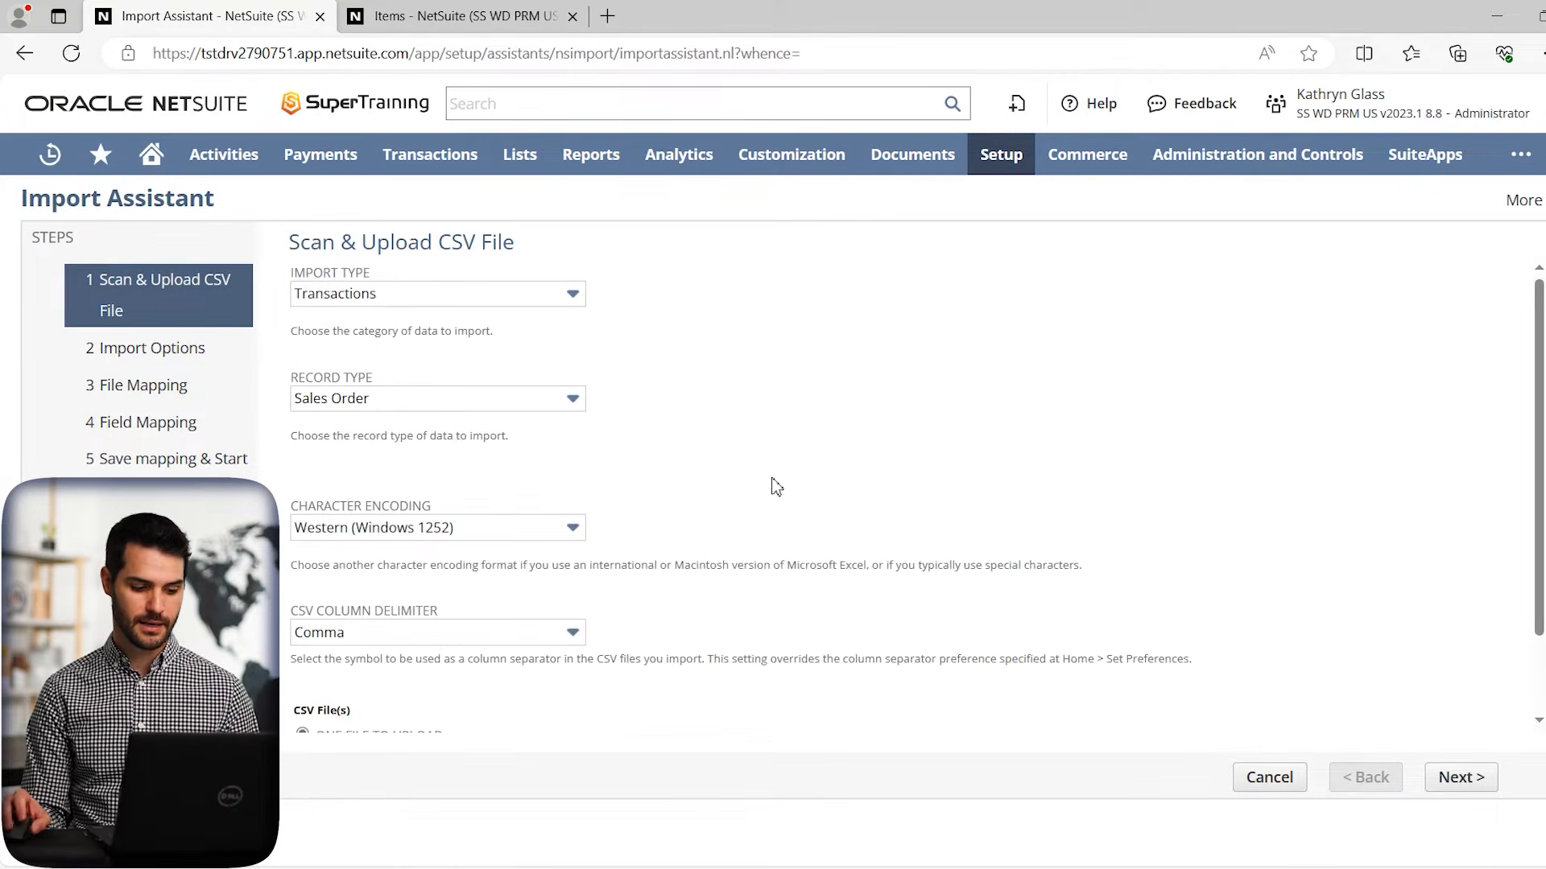
scroll(748, 523, "down", 2)
left_click(709, 705)
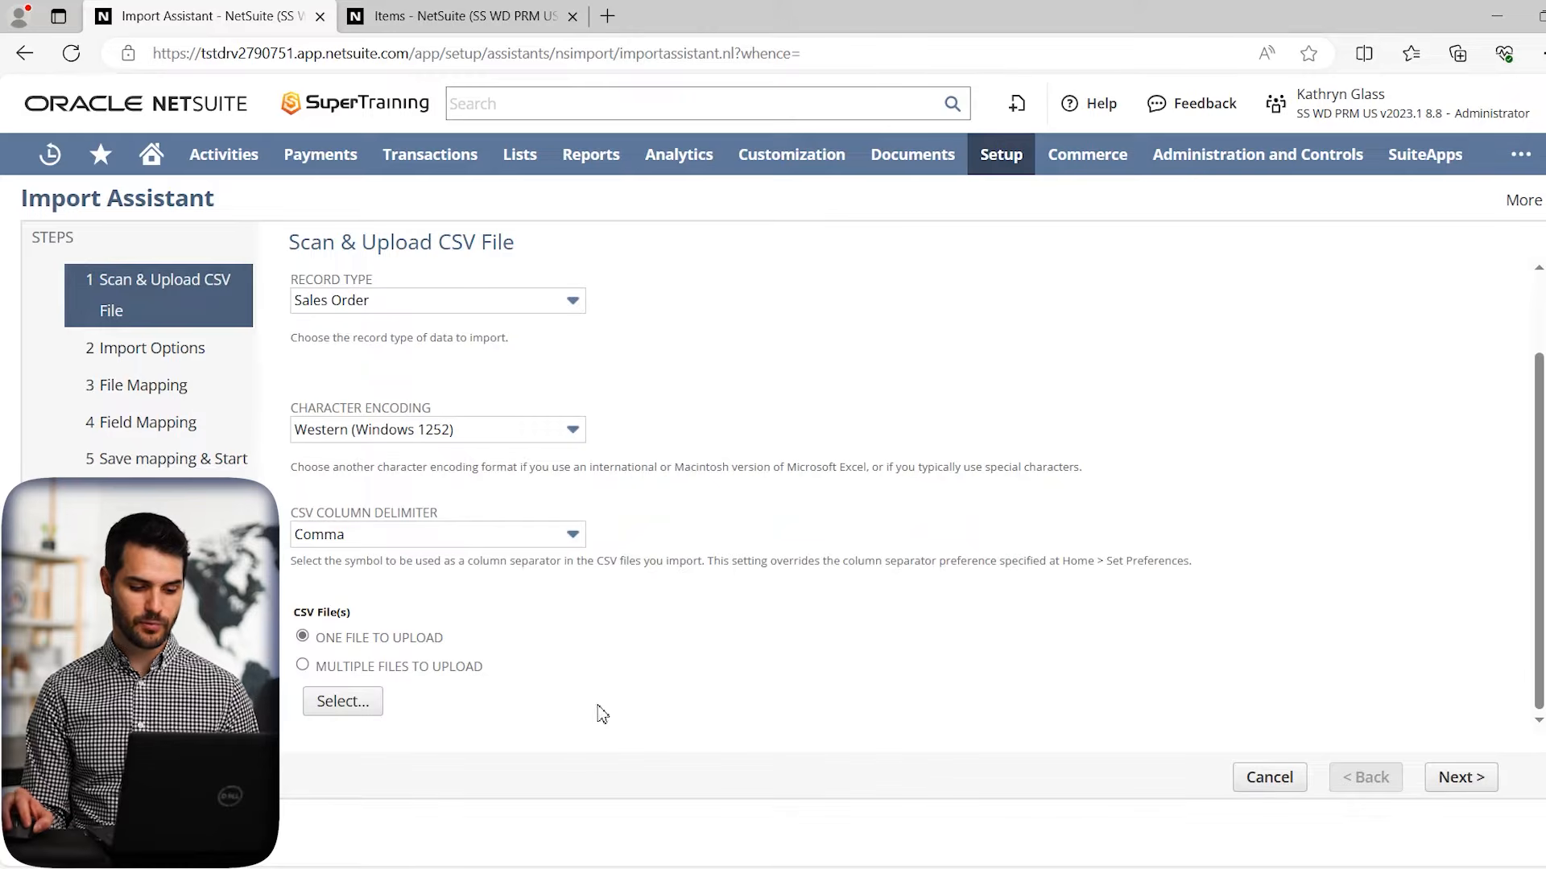
Upload the corrected Test Data Imports file from the Desktop and proceed through the import options to field mapping
left_click(367, 703)
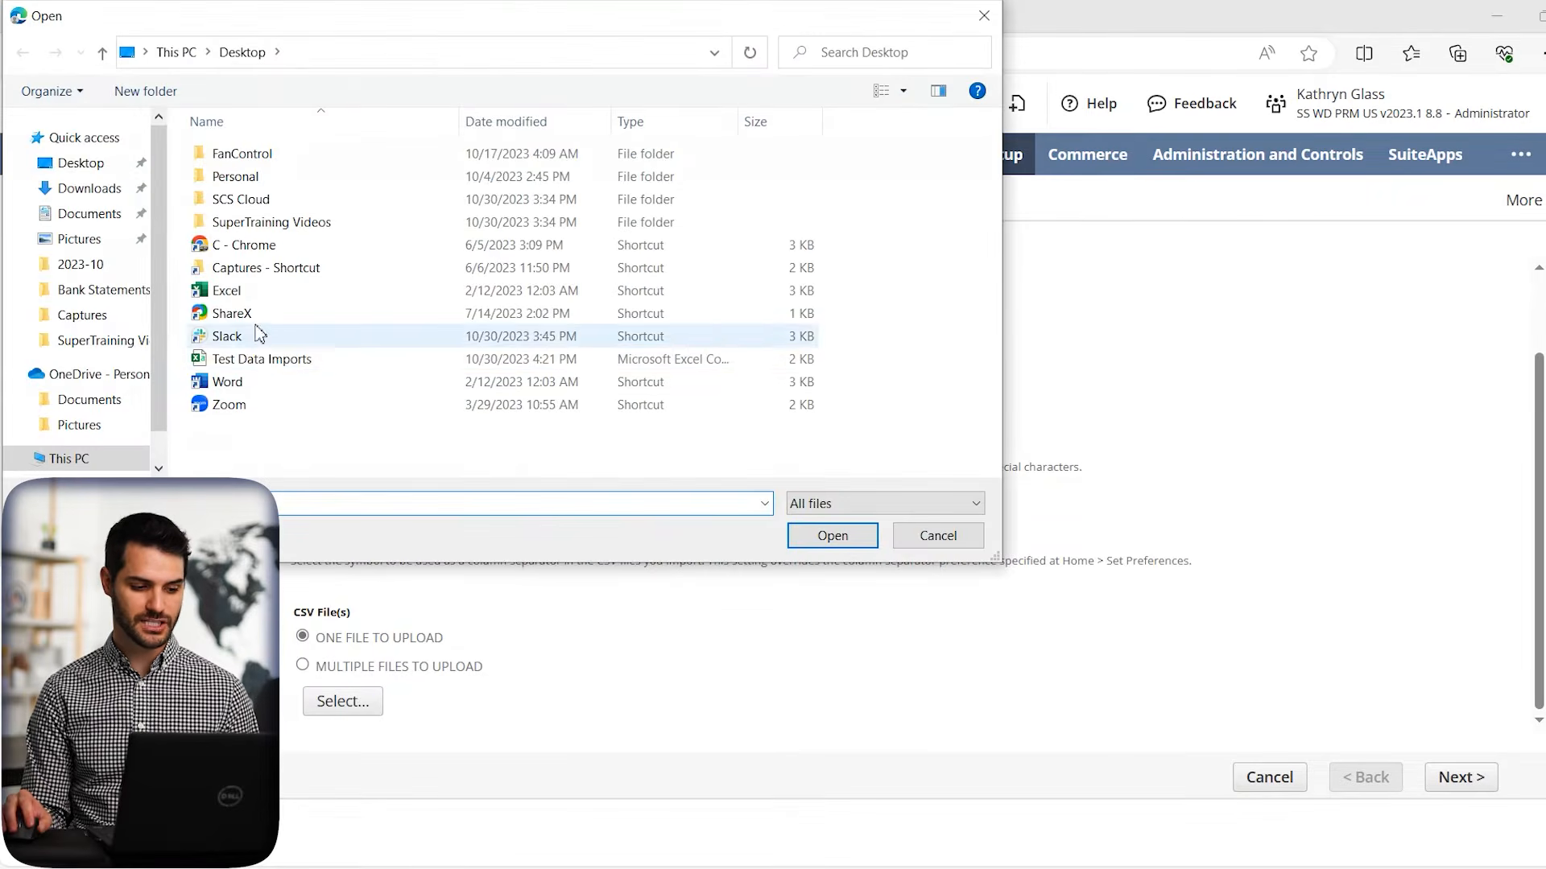
double_click(265, 360)
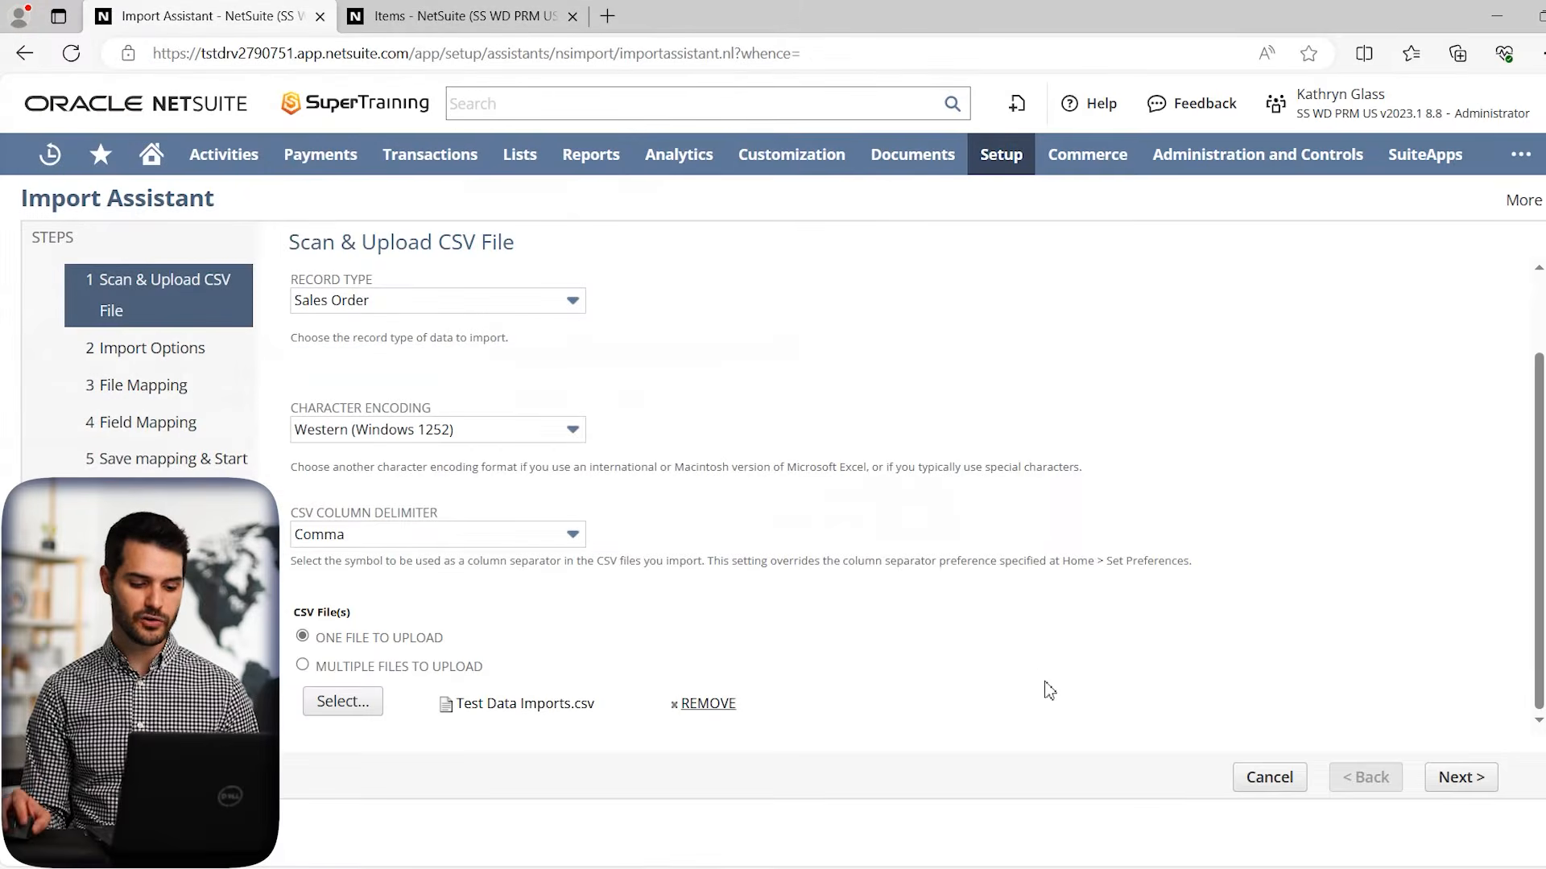
left_click(1445, 789)
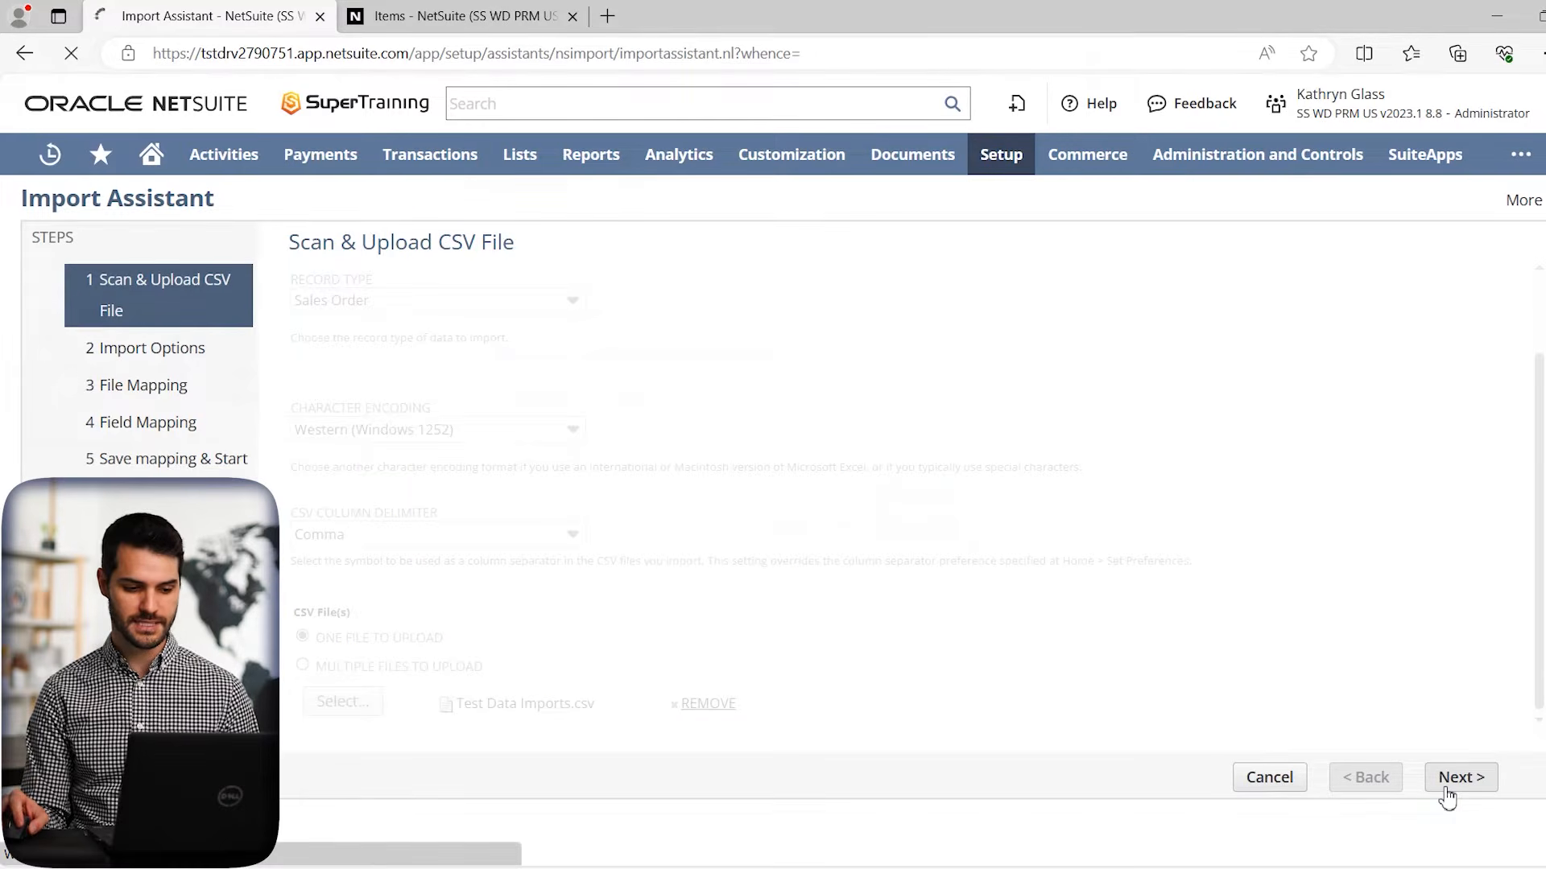
left_click(1461, 781)
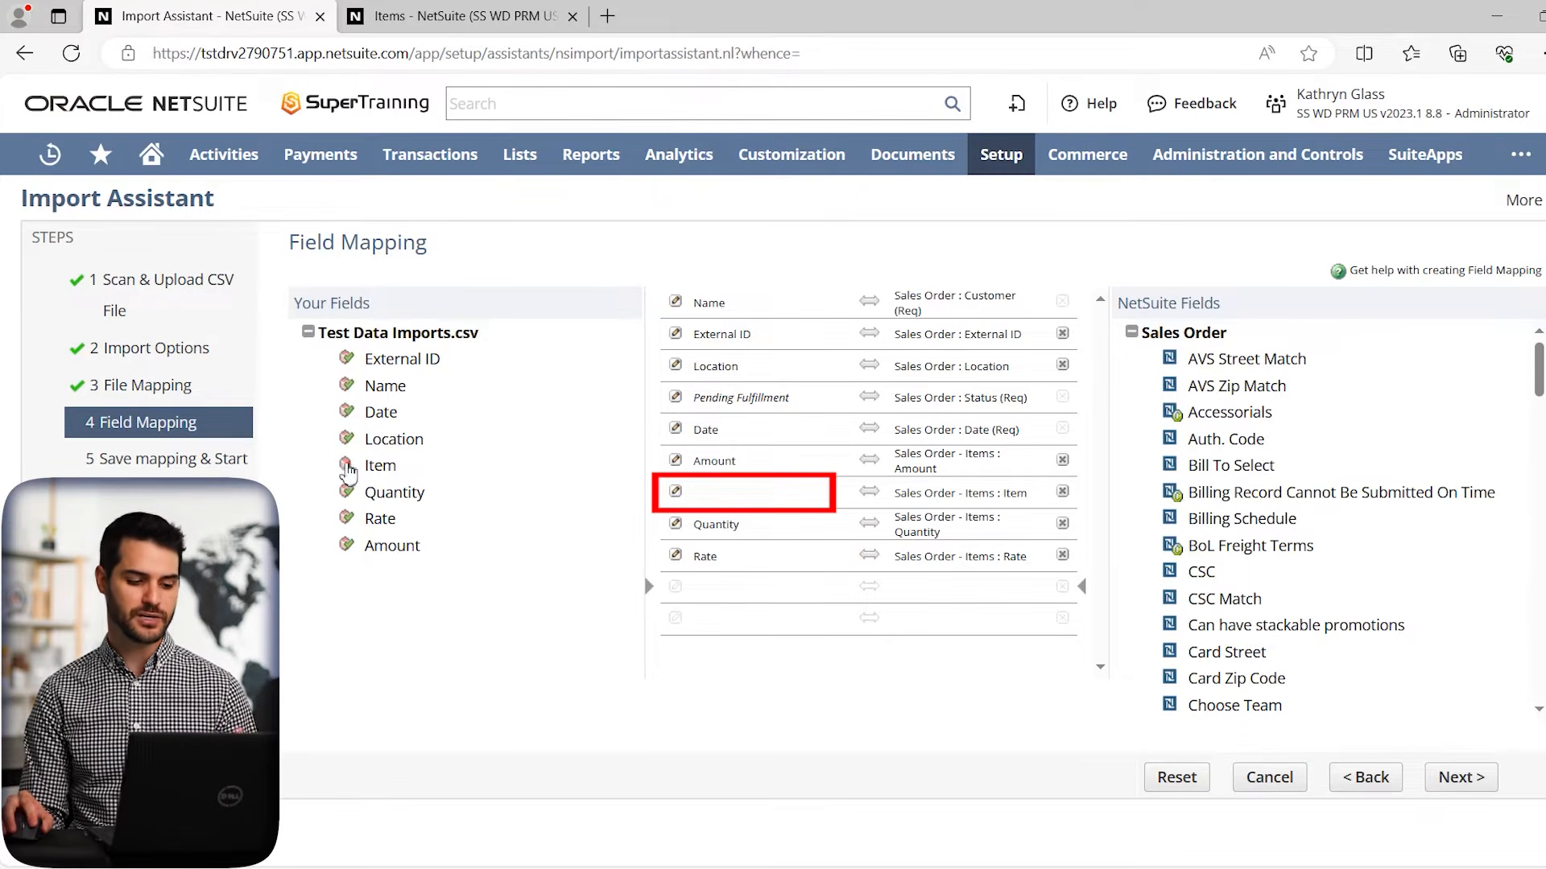
Map the CSV's Item column to Sales Order - Items : Item and proceed to saving the mapping
left_click_drag(378, 474, 729, 495)
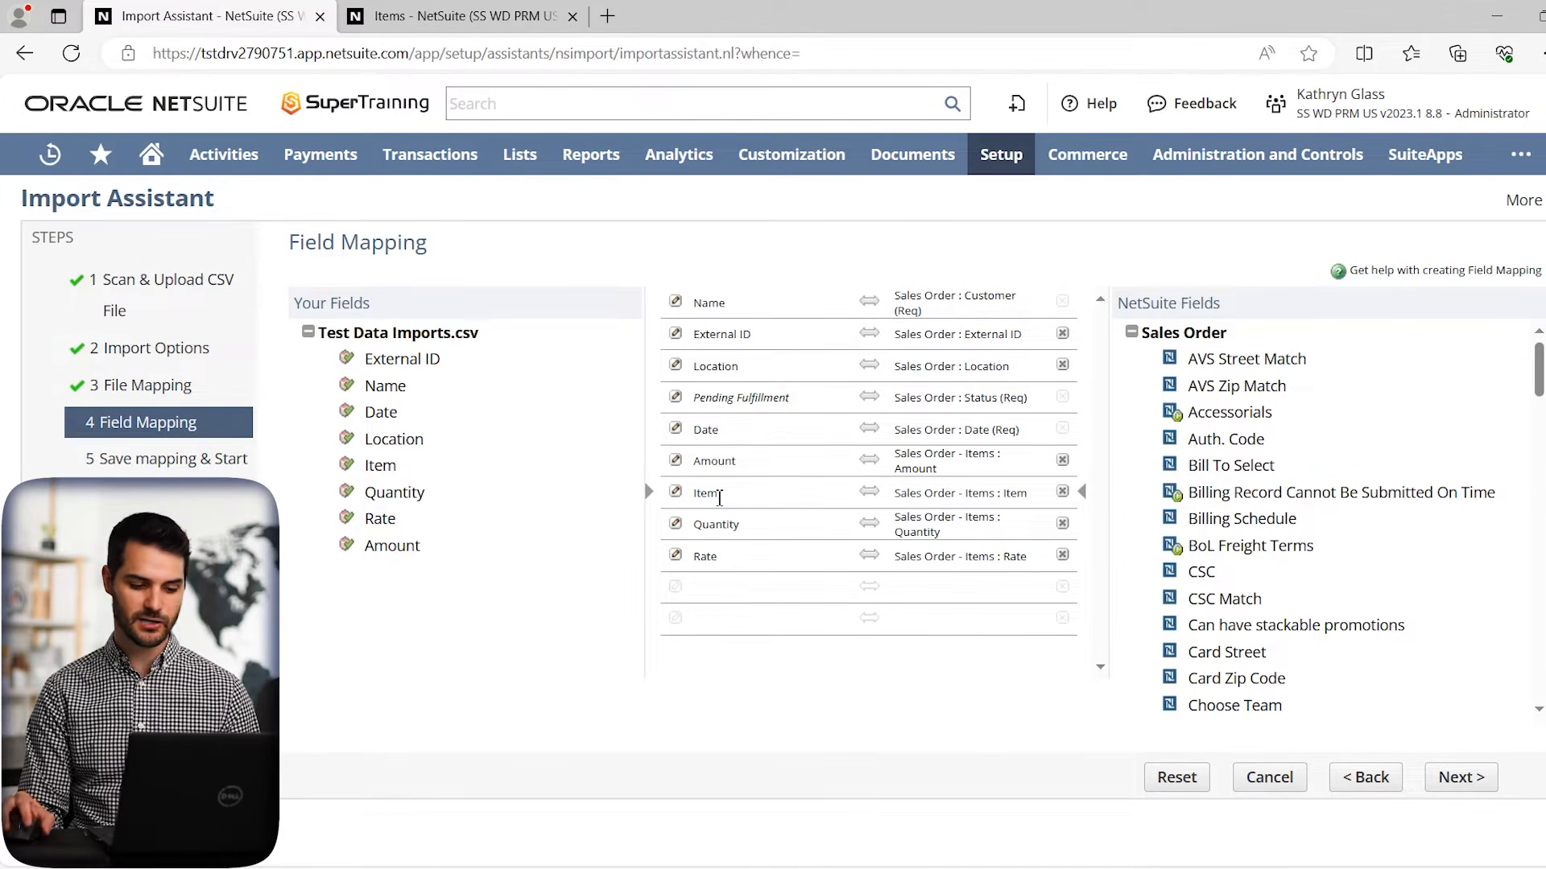
left_click(382, 469)
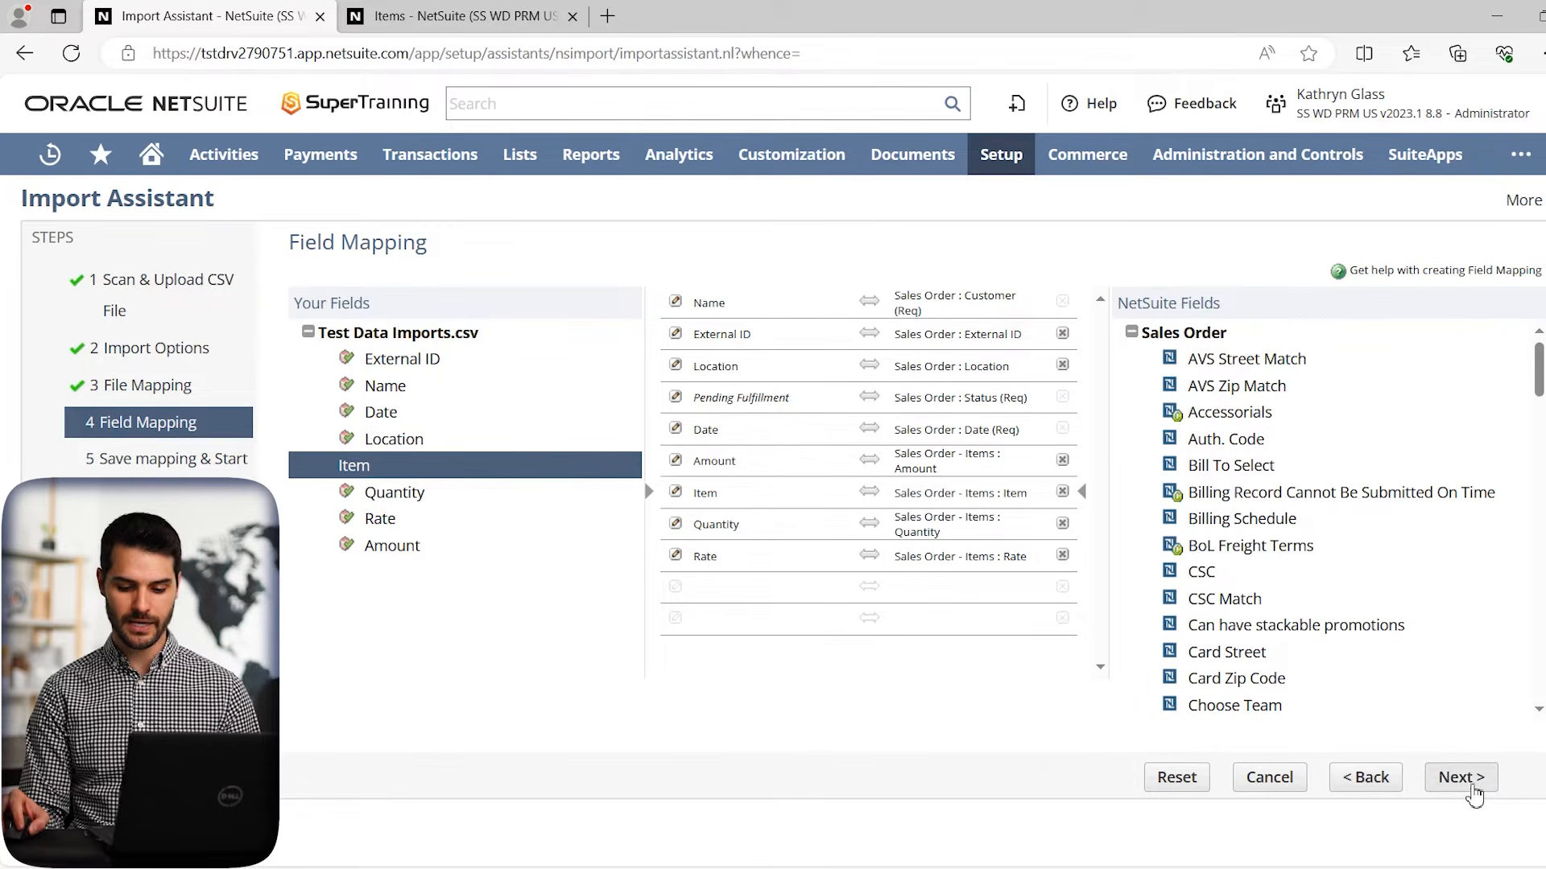
left_click(1471, 792)
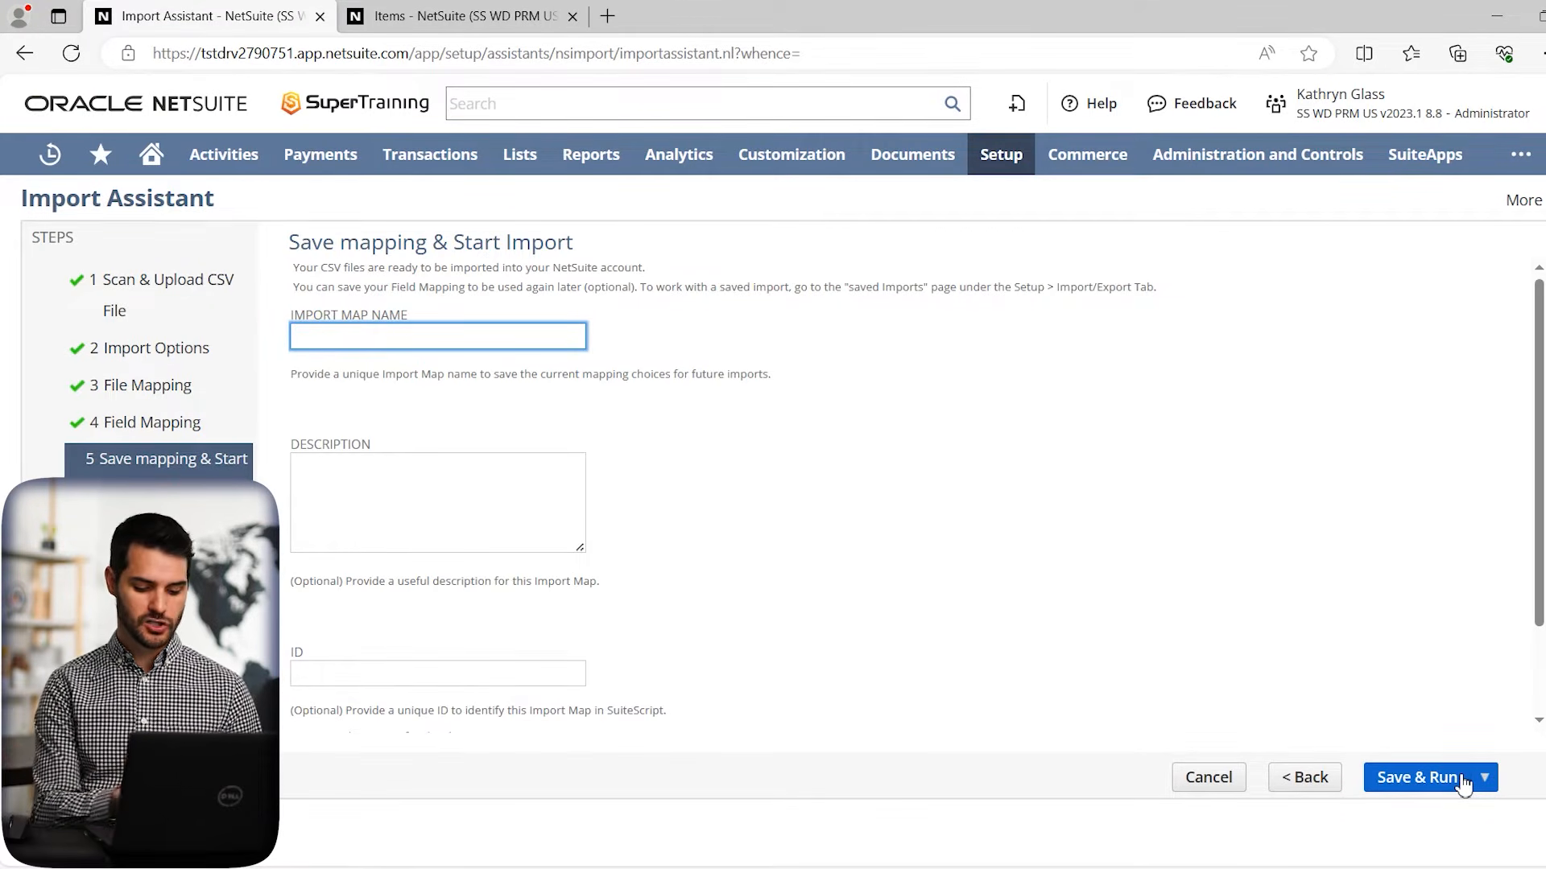
Name the import map Import Test 2, enter XXX as its description, and save and run the import
type("Import Test 1")
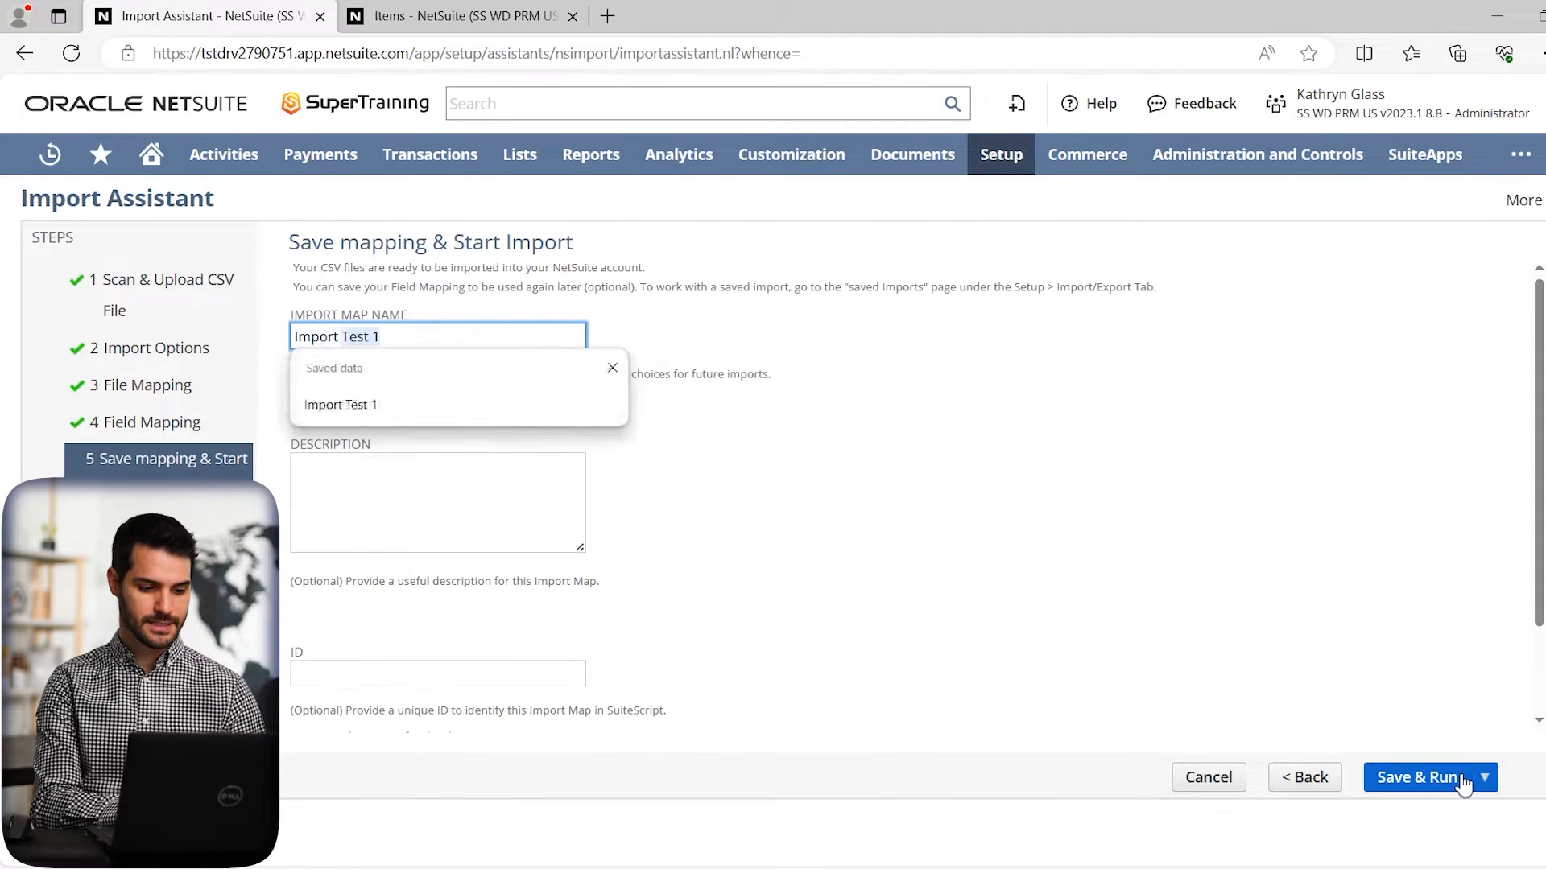
key("BackSpace")
type("2")
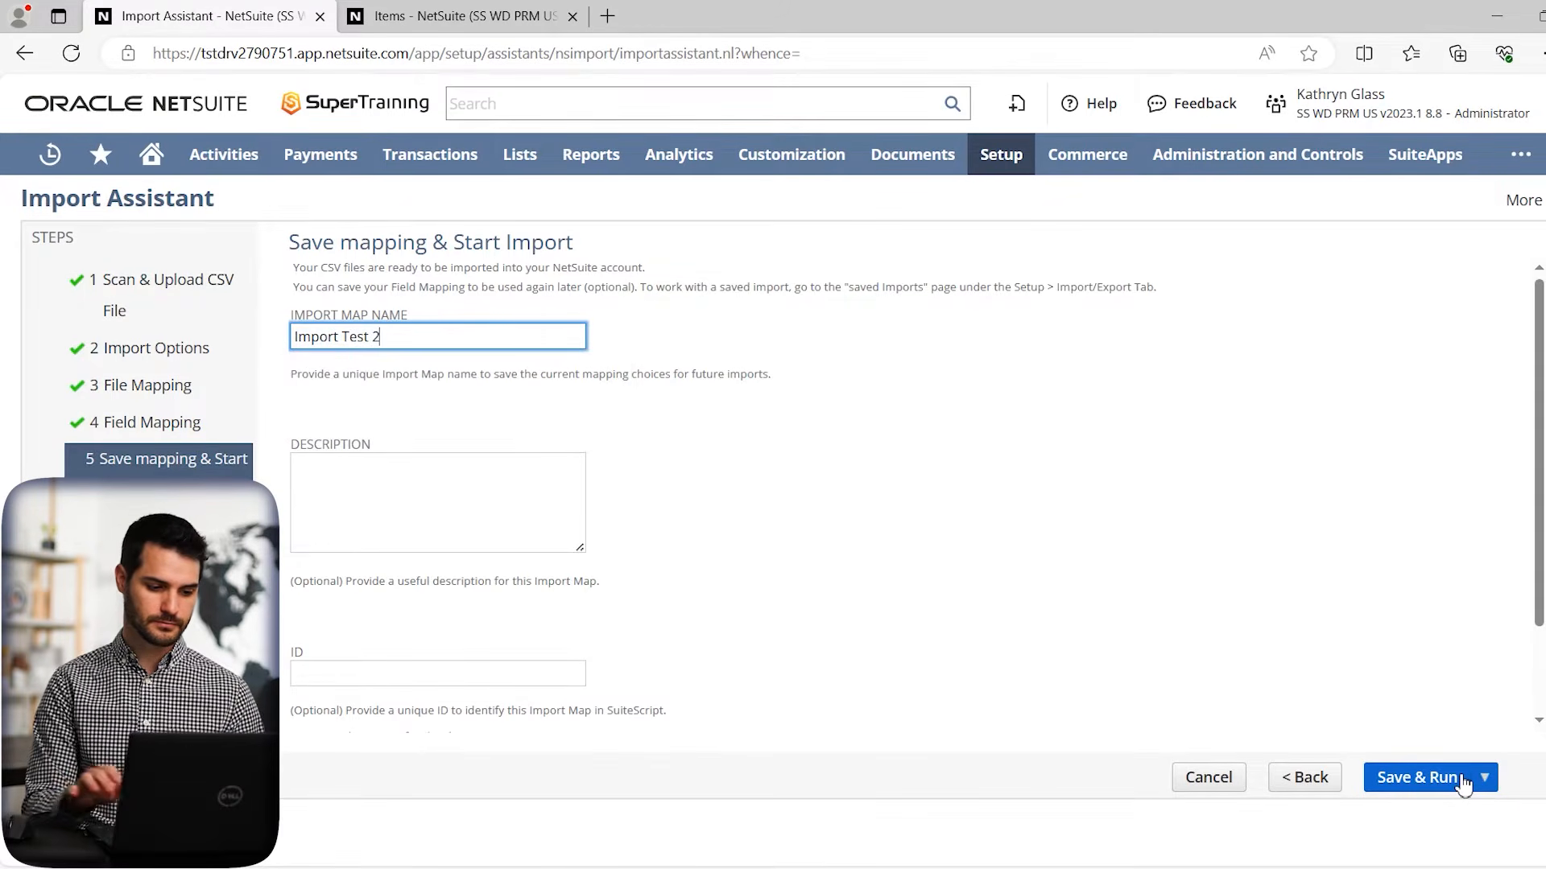
left_click(375, 477)
type("XXX")
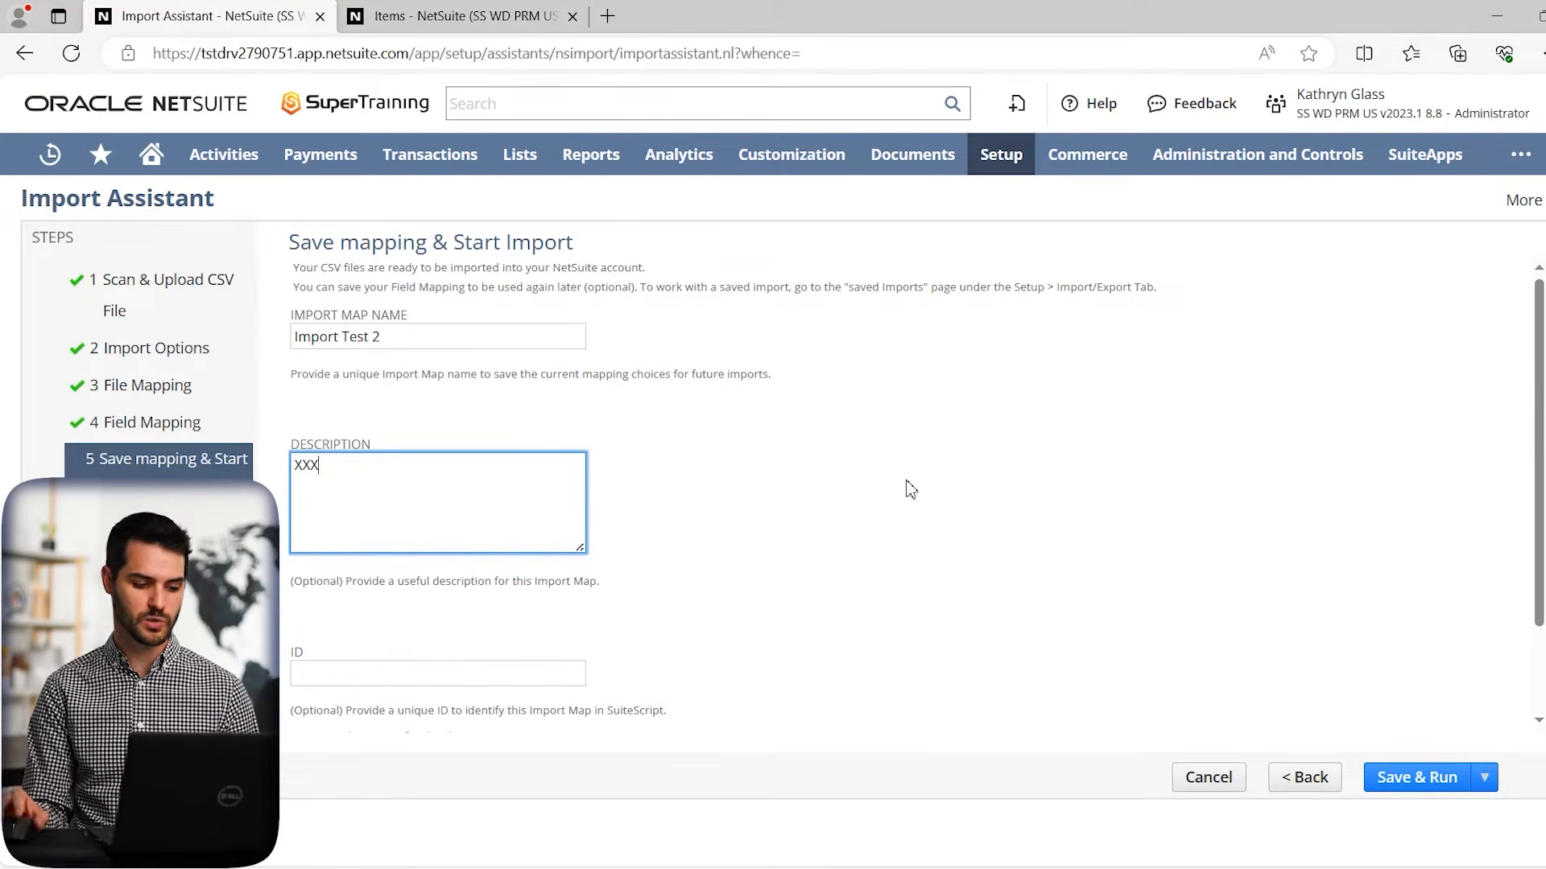
left_click(799, 489)
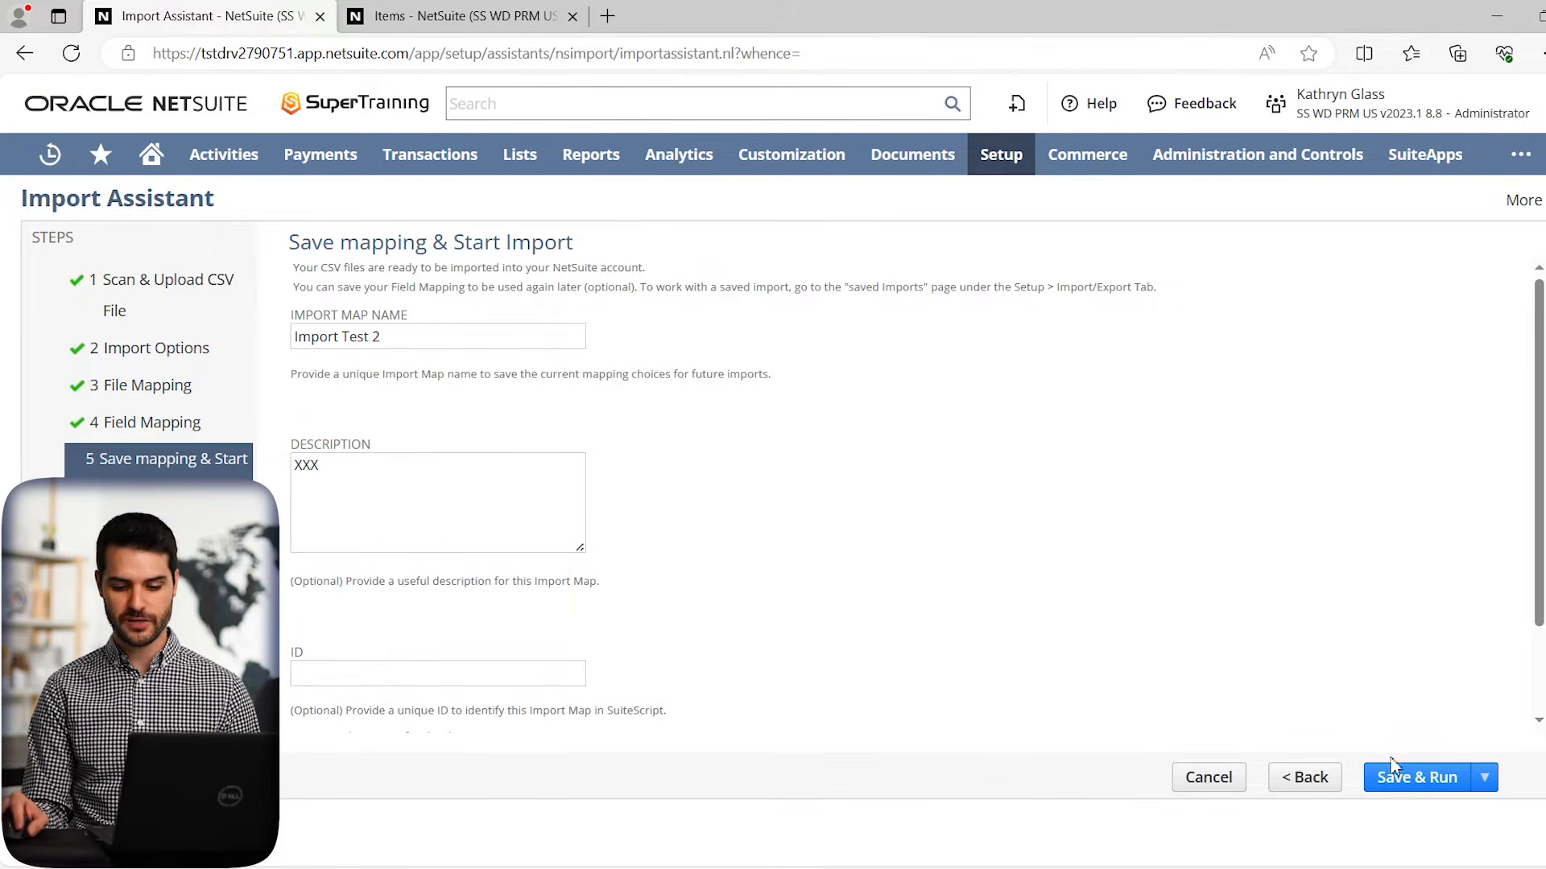
left_click(1433, 787)
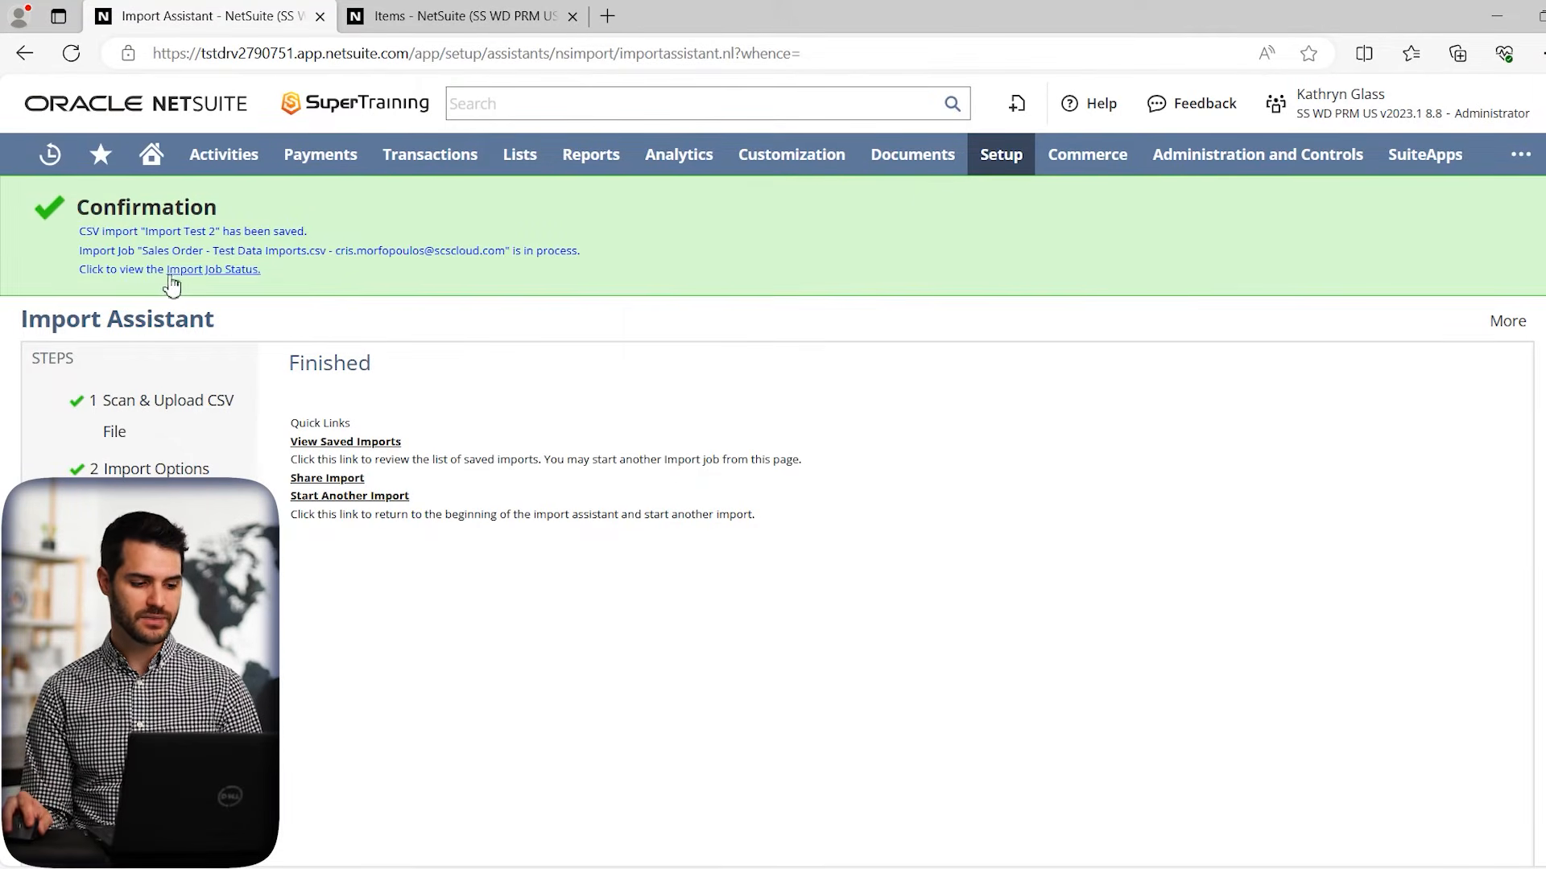
Open the import job status and check the completion percentage and message of the latest Test Data Imports job
left_click(223, 273)
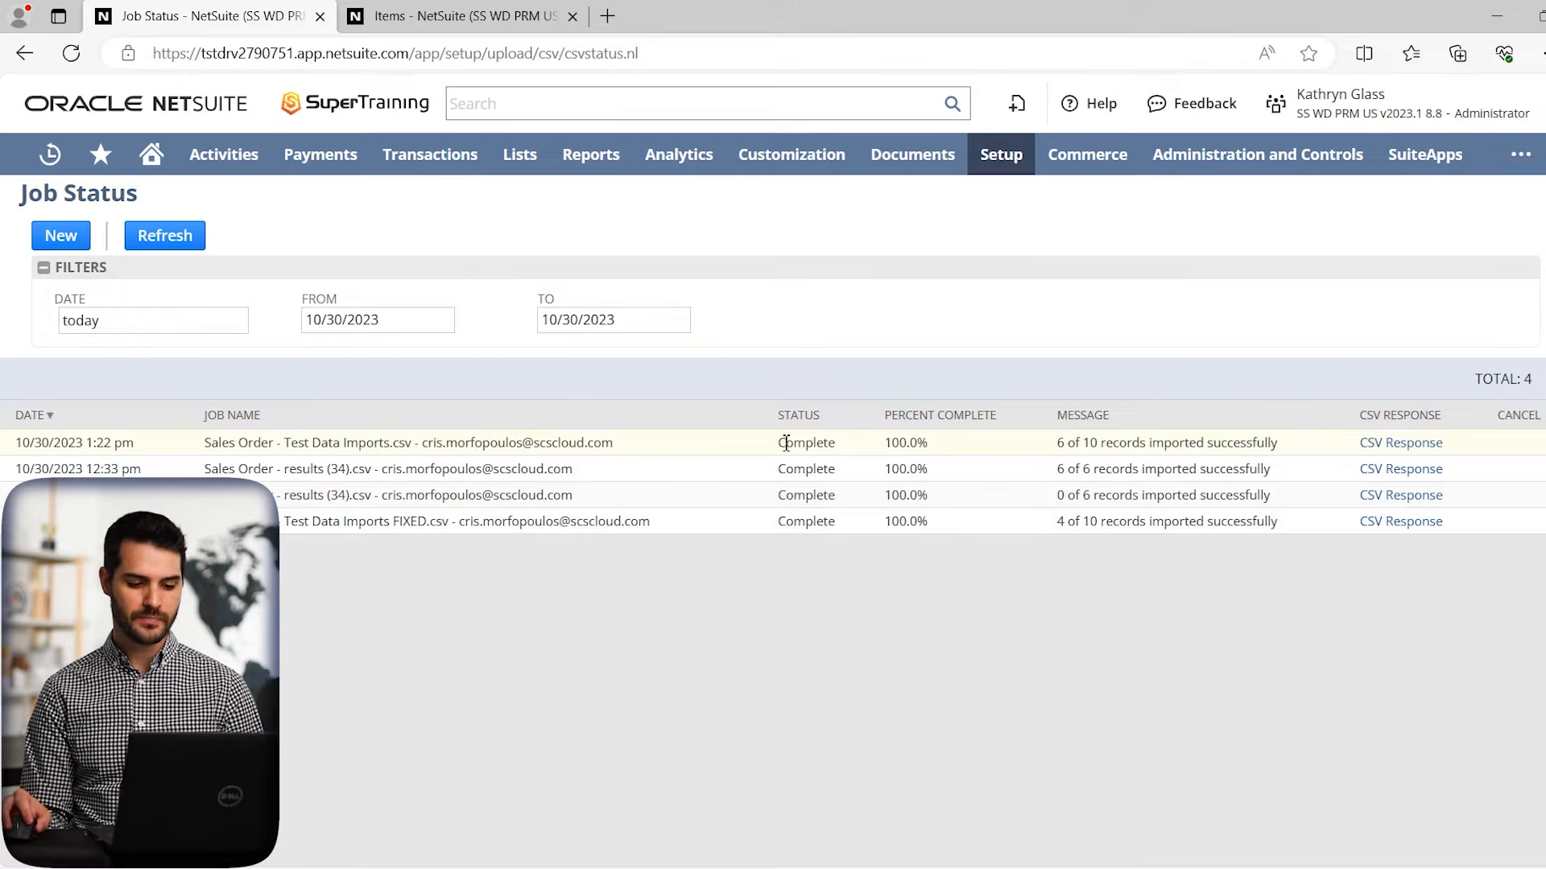
left_click_drag(883, 443, 960, 448)
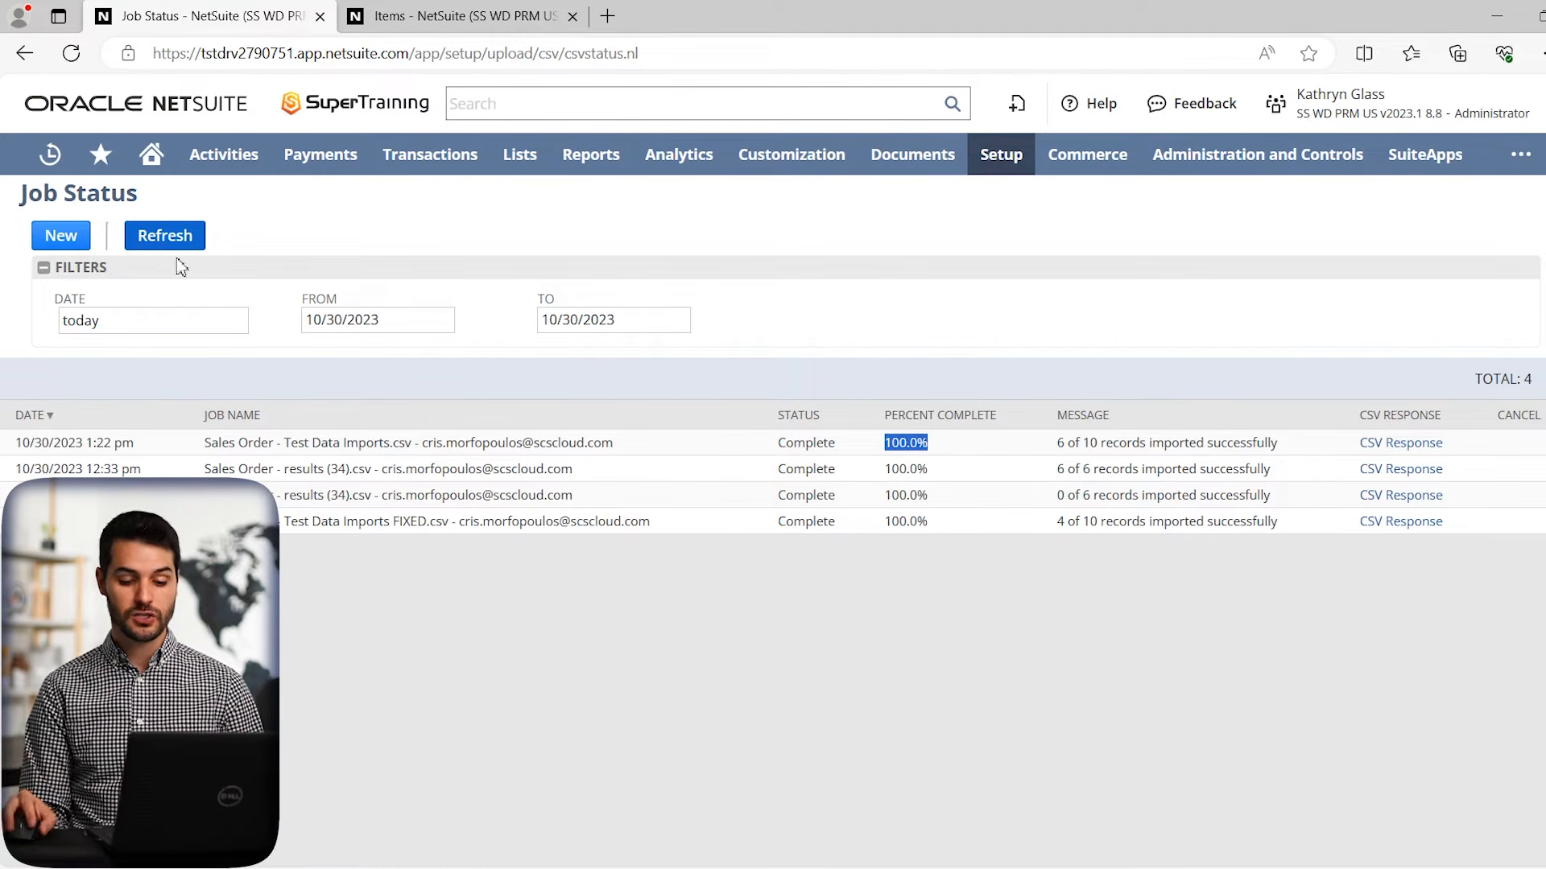
left_click_drag(1055, 445, 1301, 447)
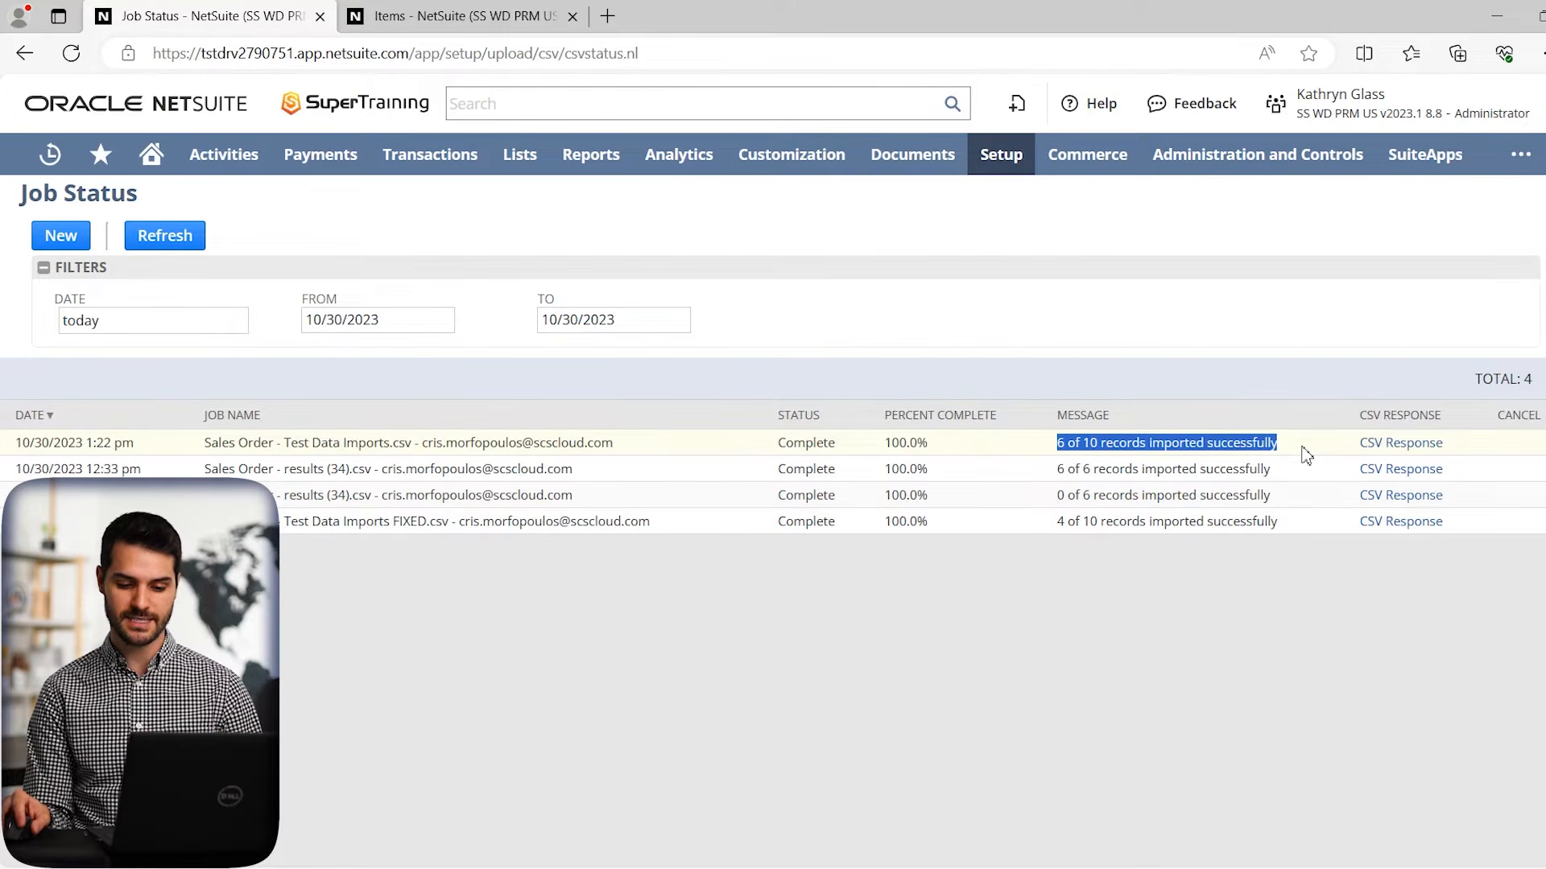
left_click(1283, 451)
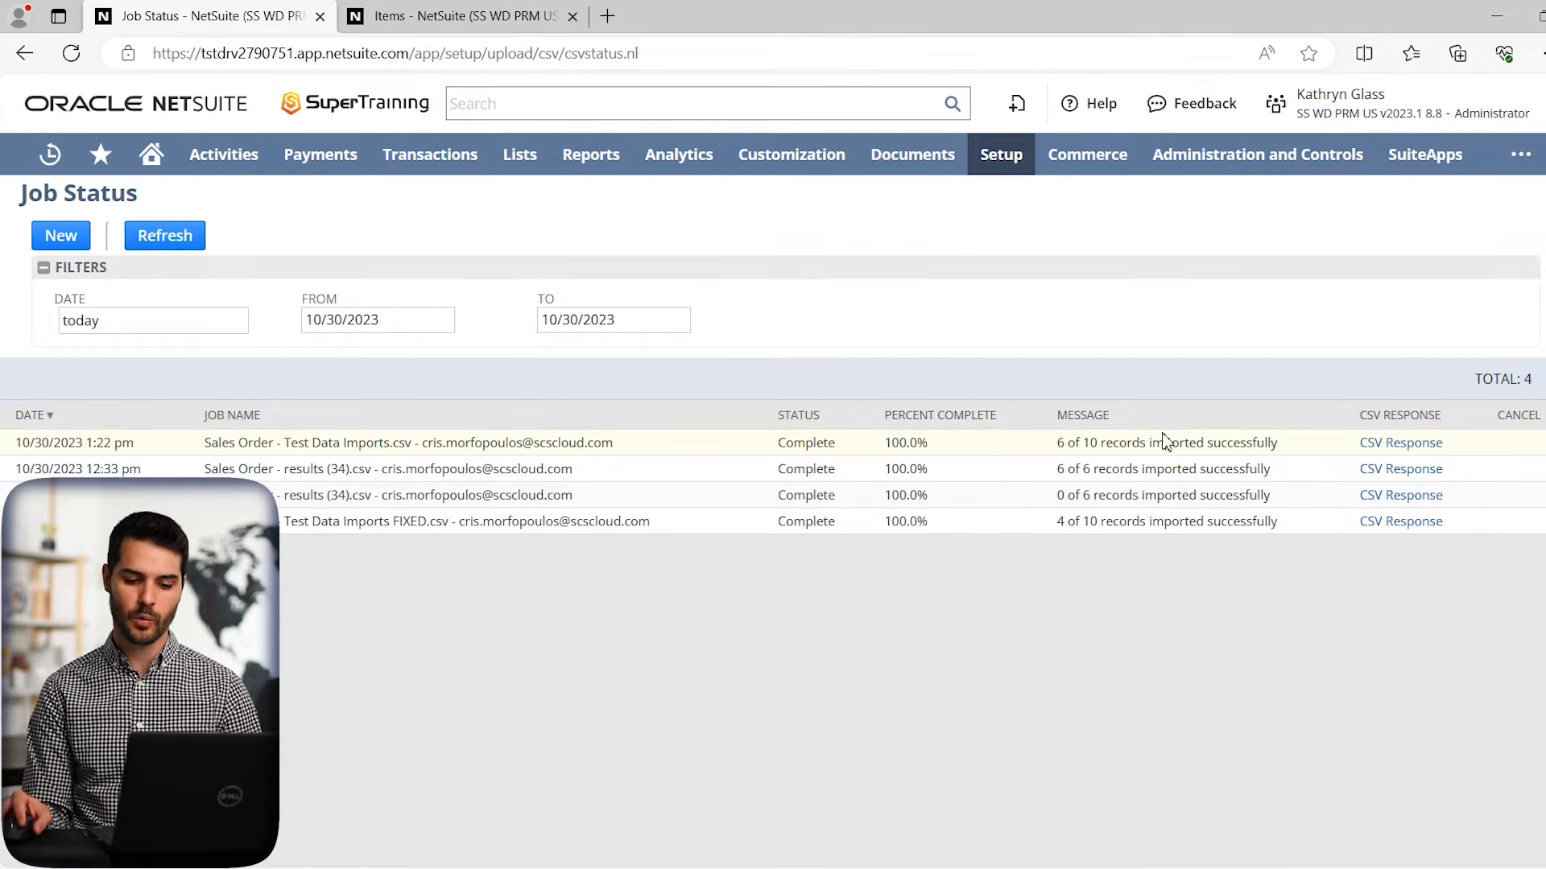
Download the CSV response of the latest Test Data Imports job and open results (37).csv in Excel
left_click(1425, 447)
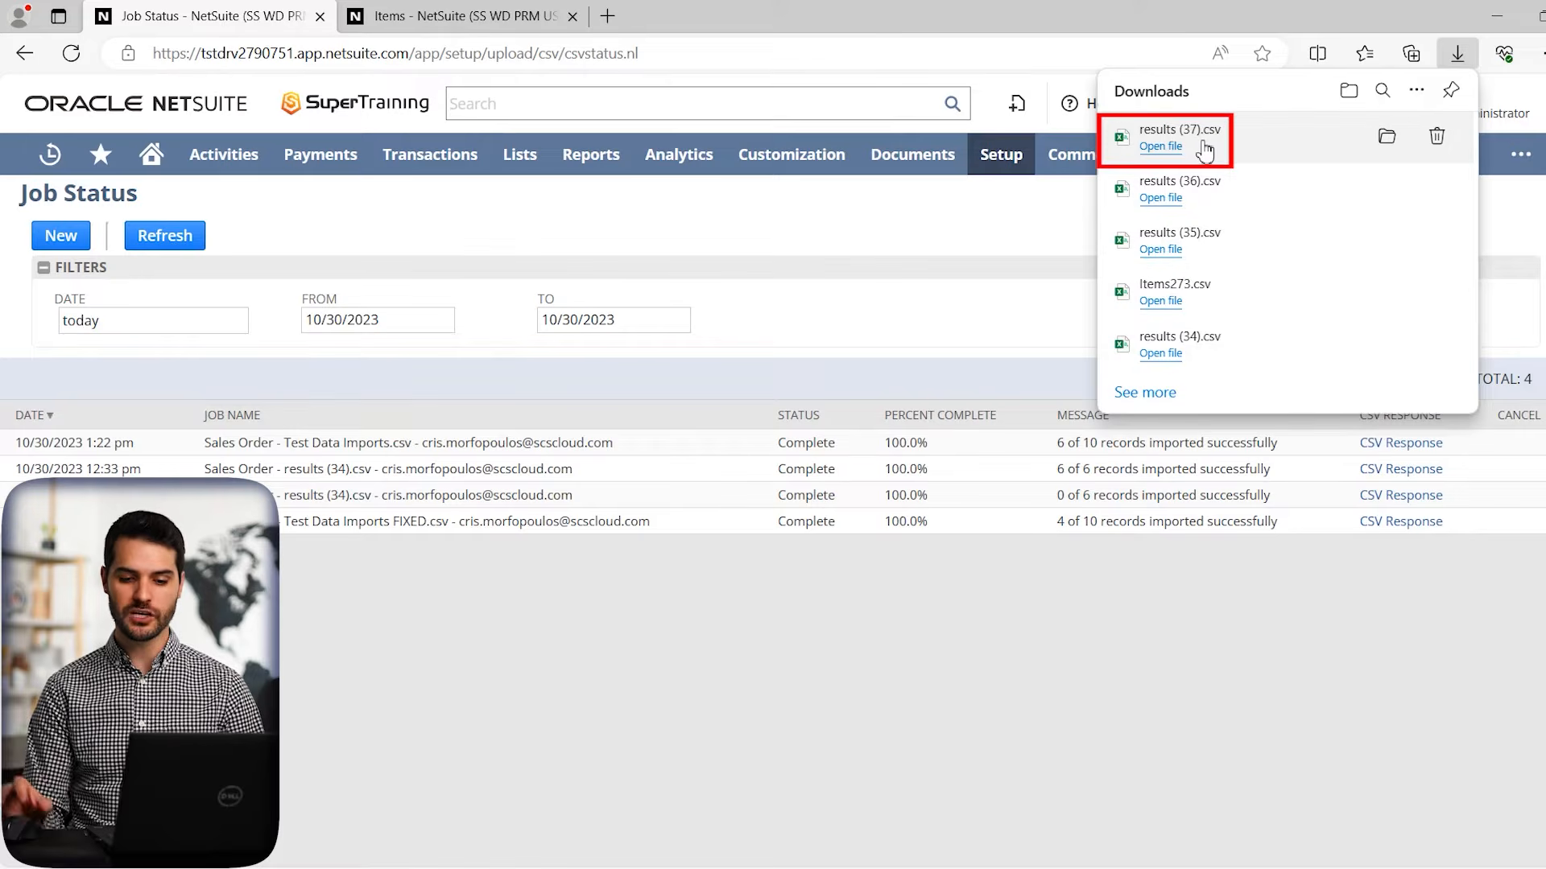
left_click(1169, 148)
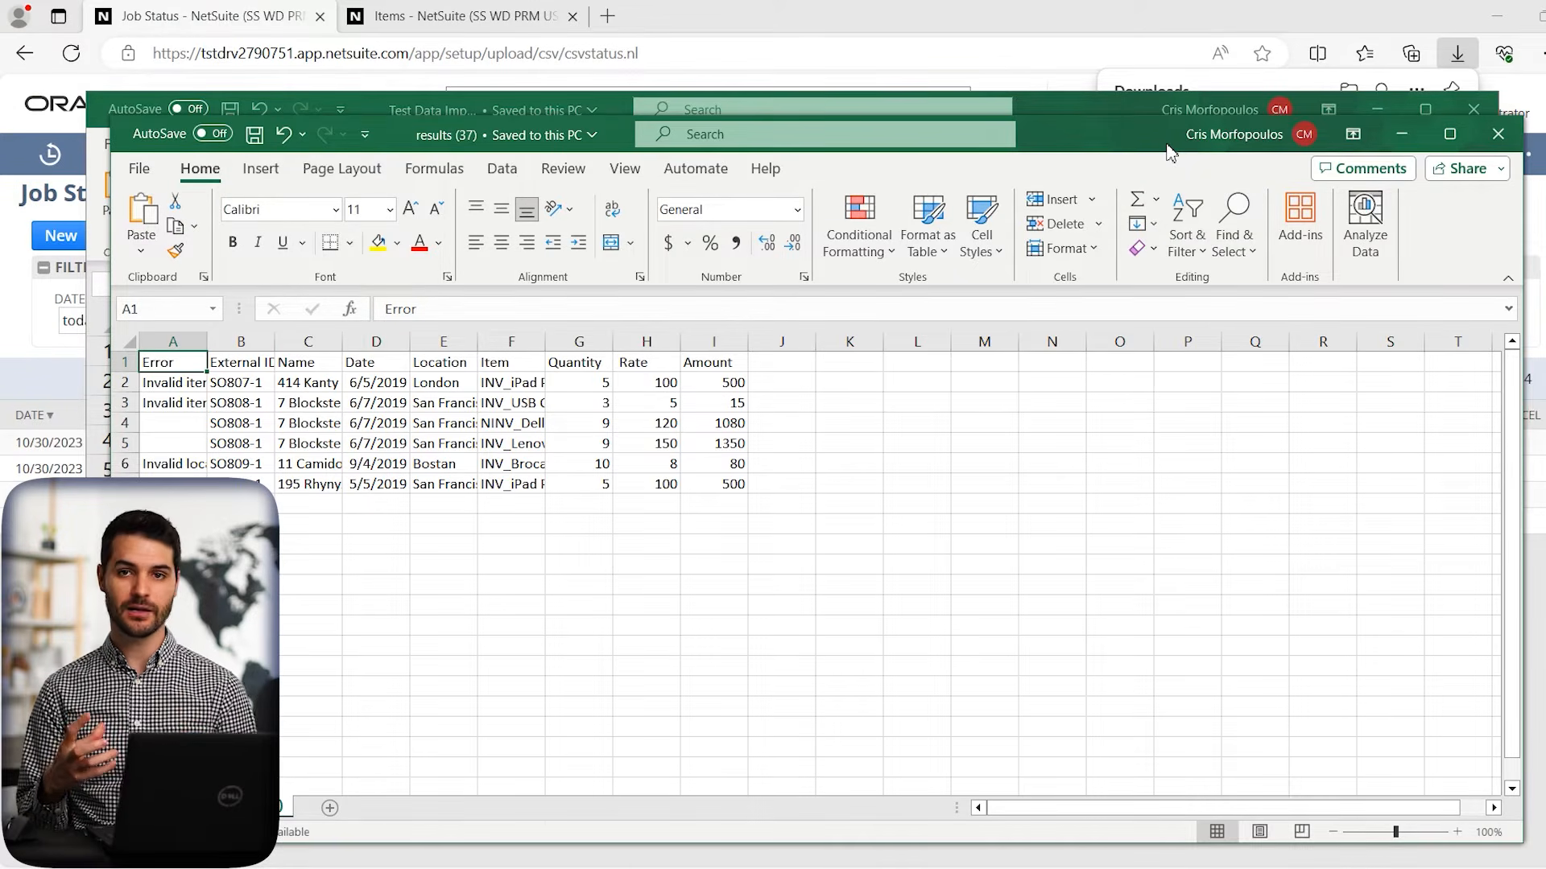
left_click_drag(503, 145, 483, 43)
scroll(302, 294, "up", 6)
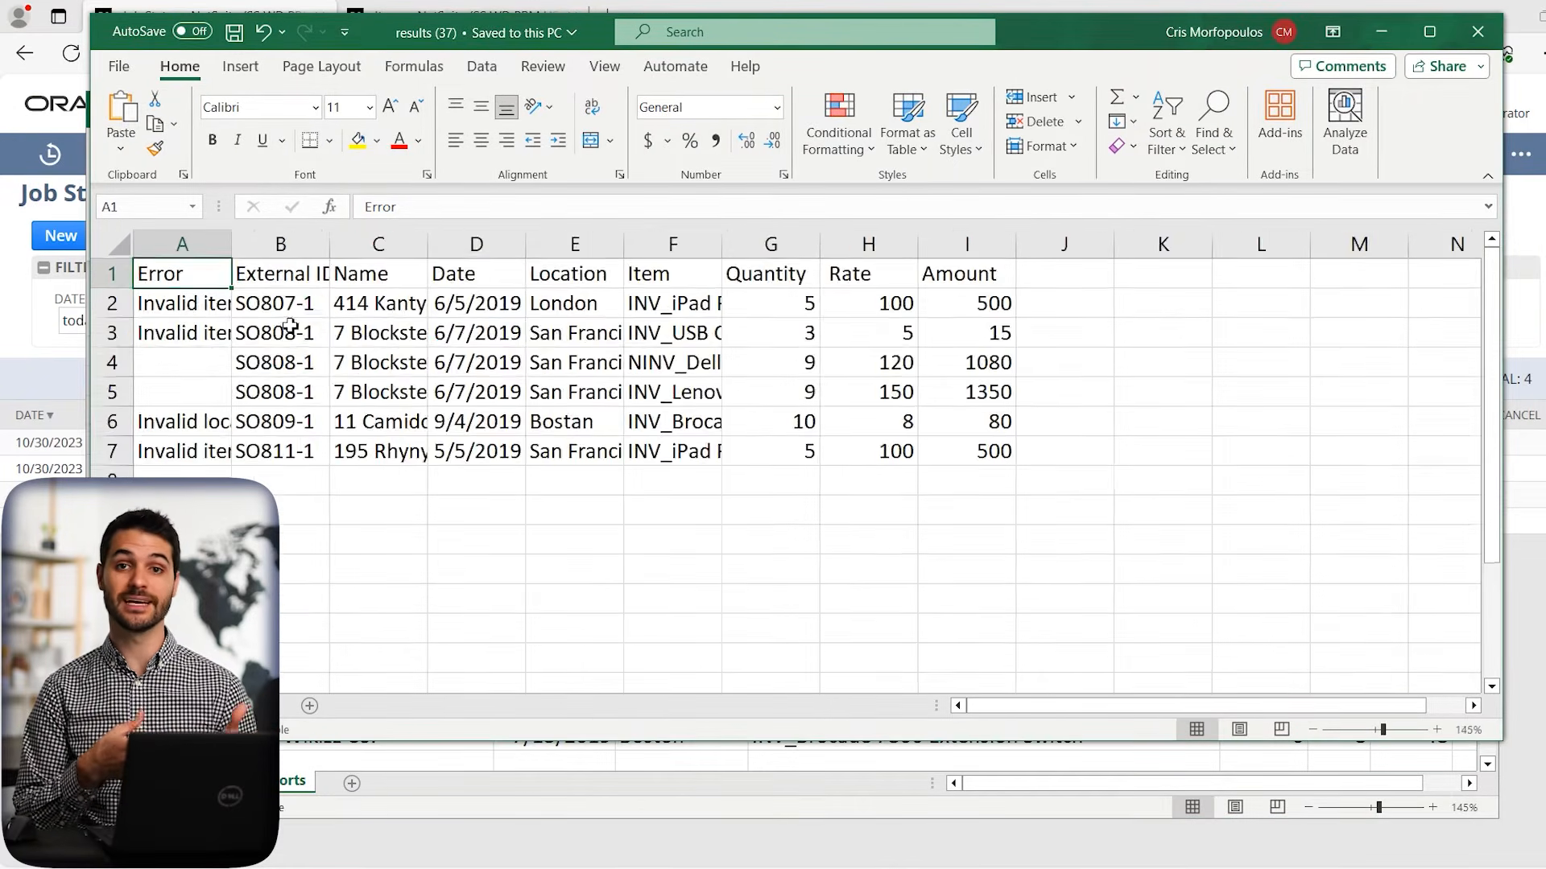
Widen the Error and Item columns of the results file to fit their contents
left_click(241, 249)
double_click(275, 249)
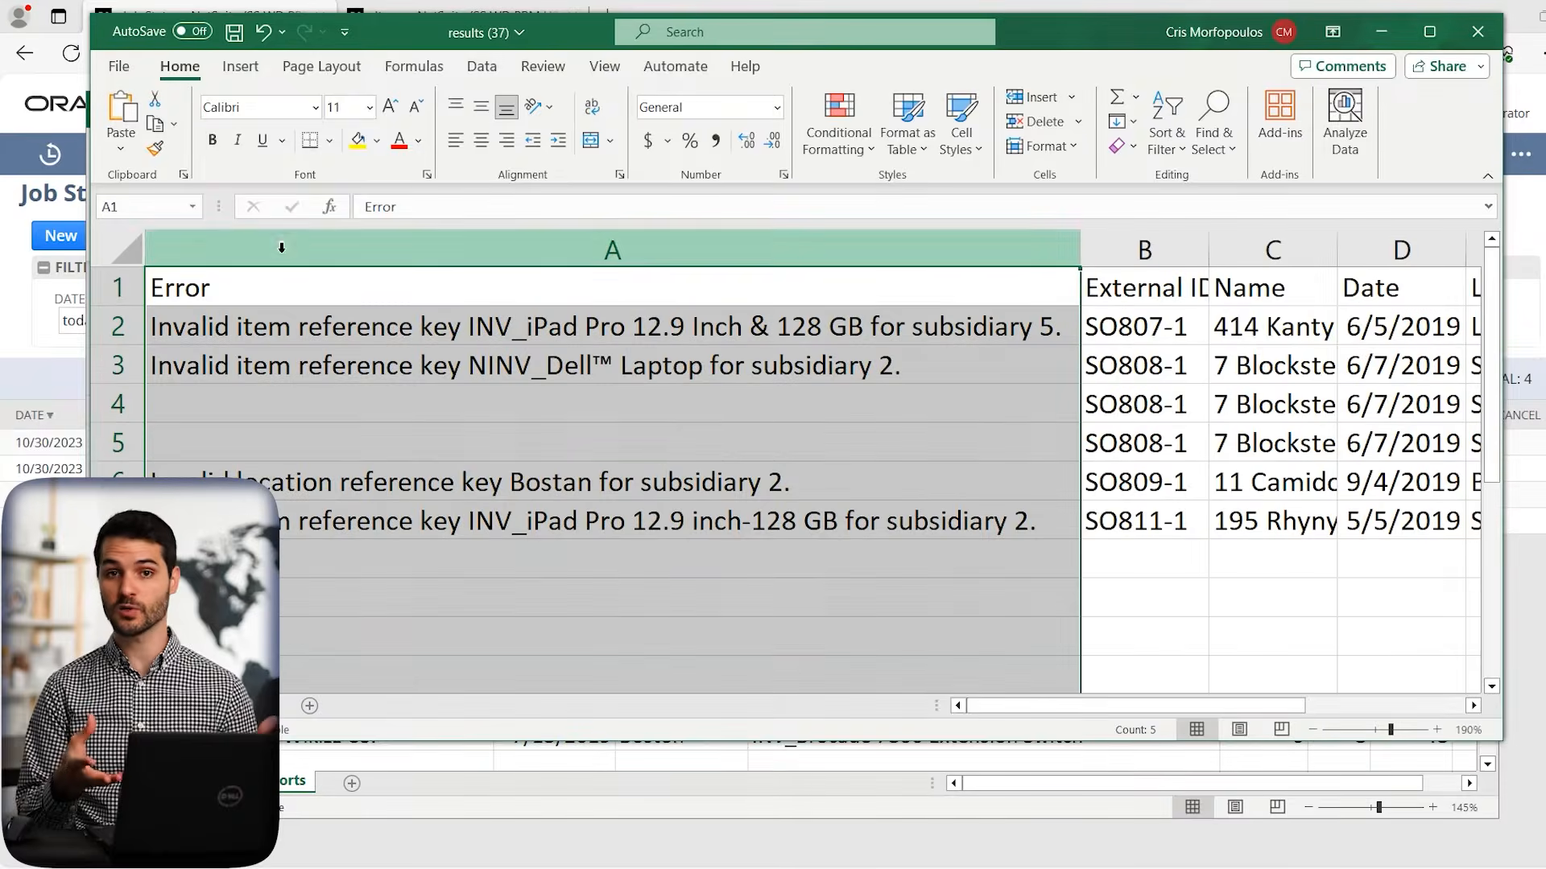
left_click(963, 433)
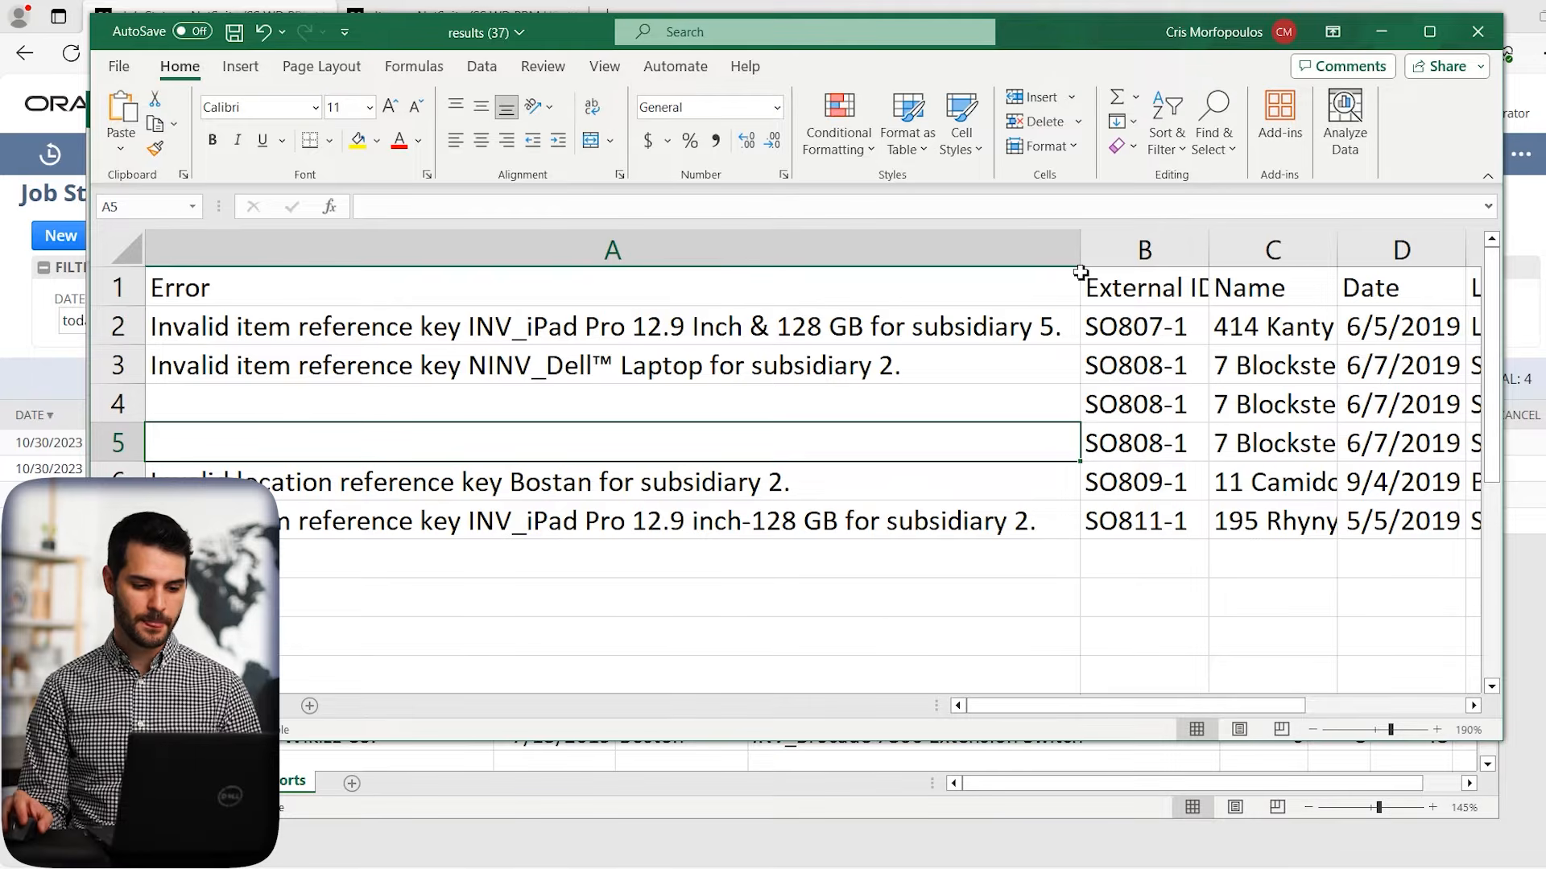
scroll(532, 515, "down", 2)
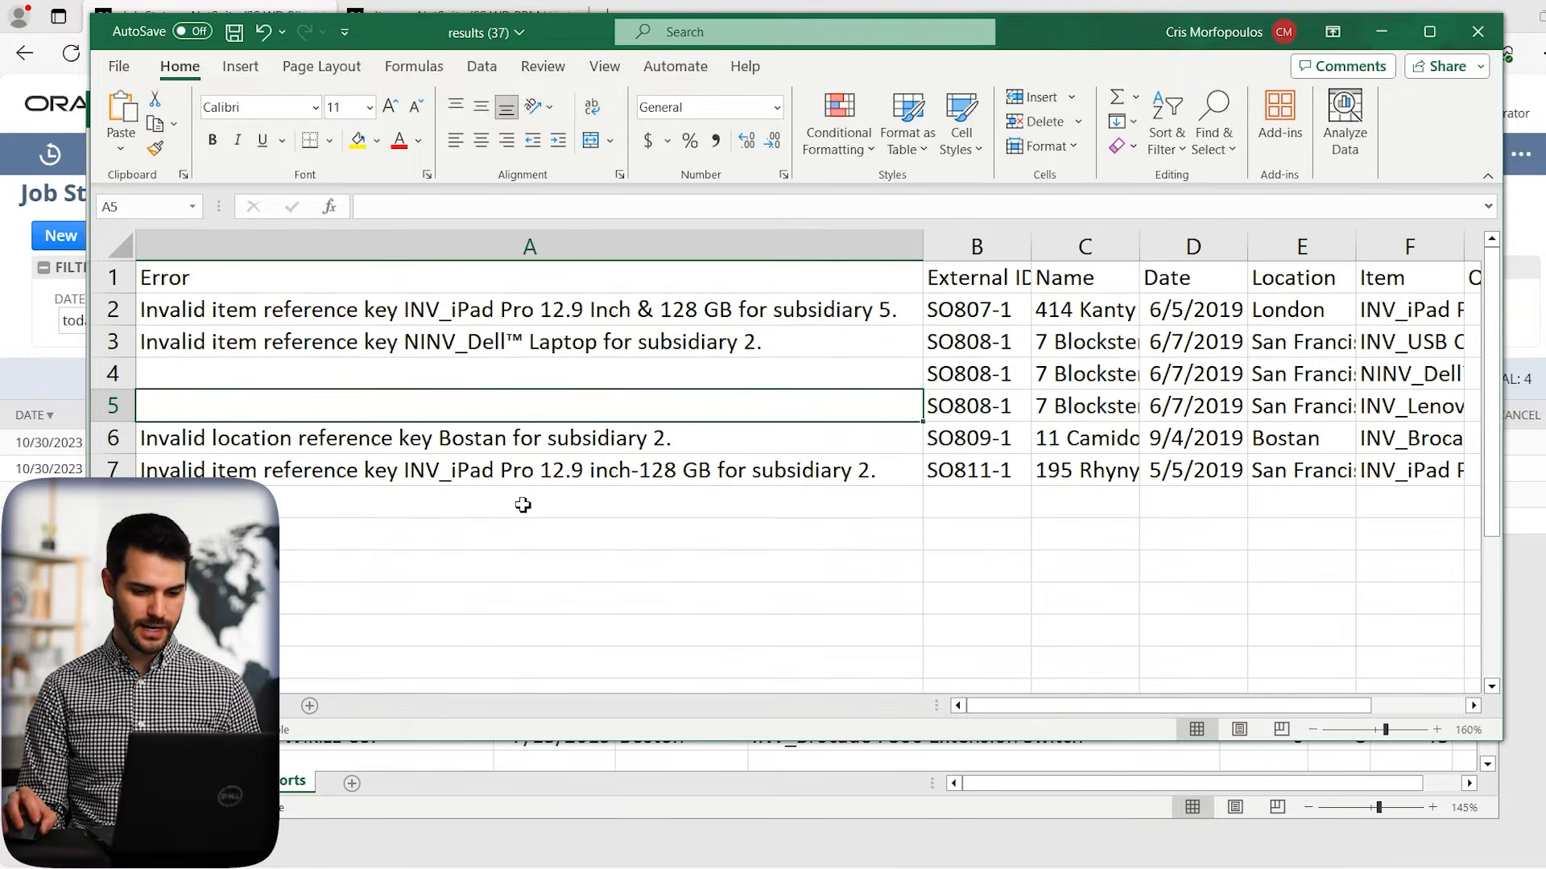
scroll(521, 508, "down", 1)
double_click(1344, 239)
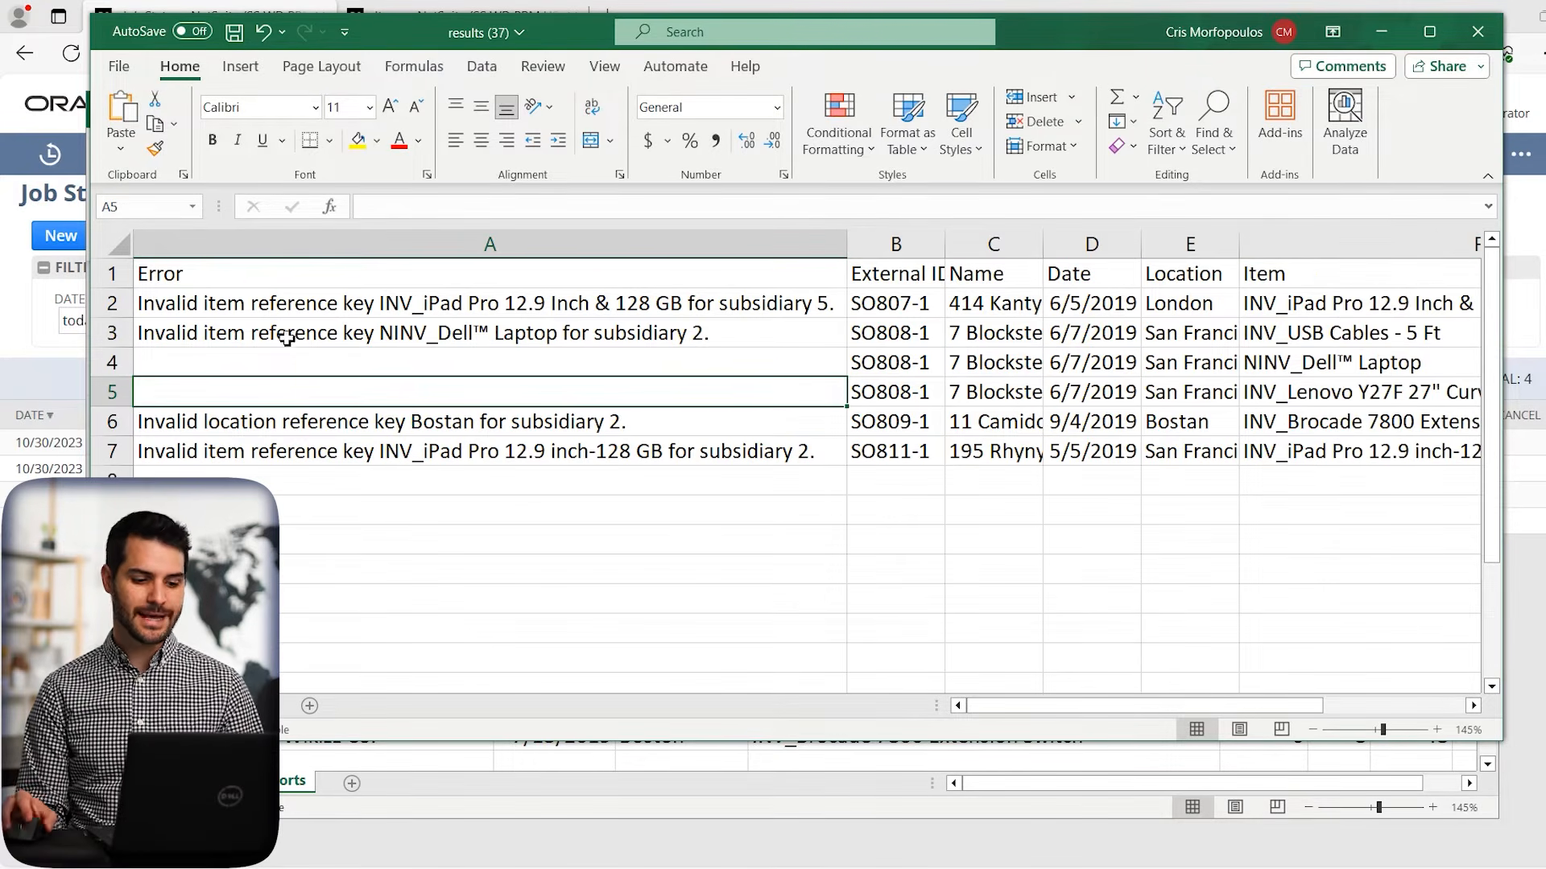
Replace the ampersand with a hyphen in the row 2 item so it reads INV_iPad Pro 12.9 Inch - 128 GB
left_click(258, 306)
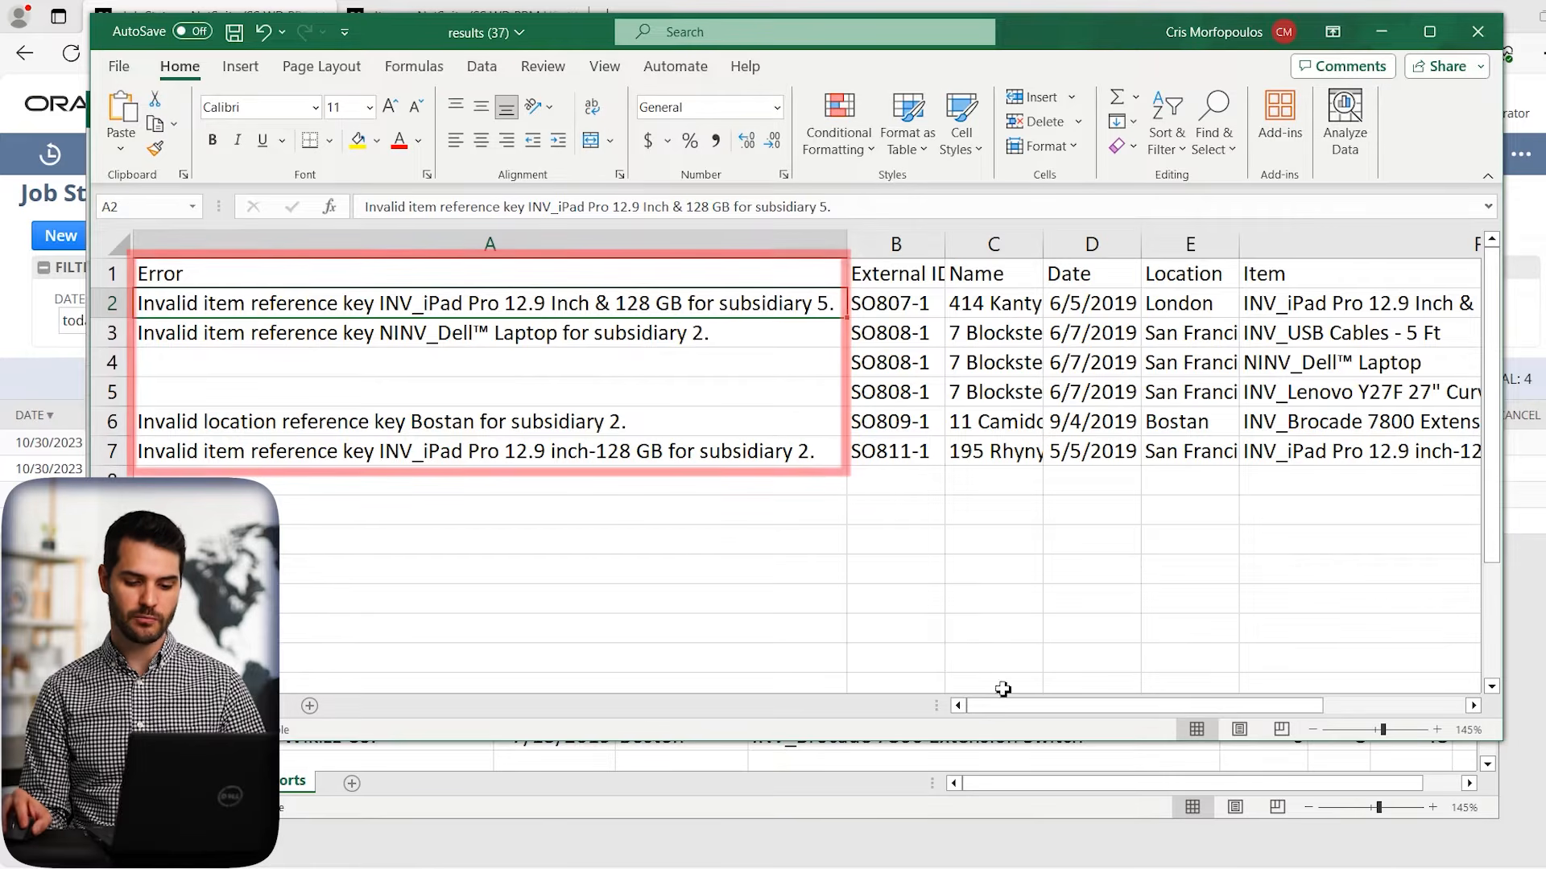
left_click_drag(1069, 706, 1159, 706)
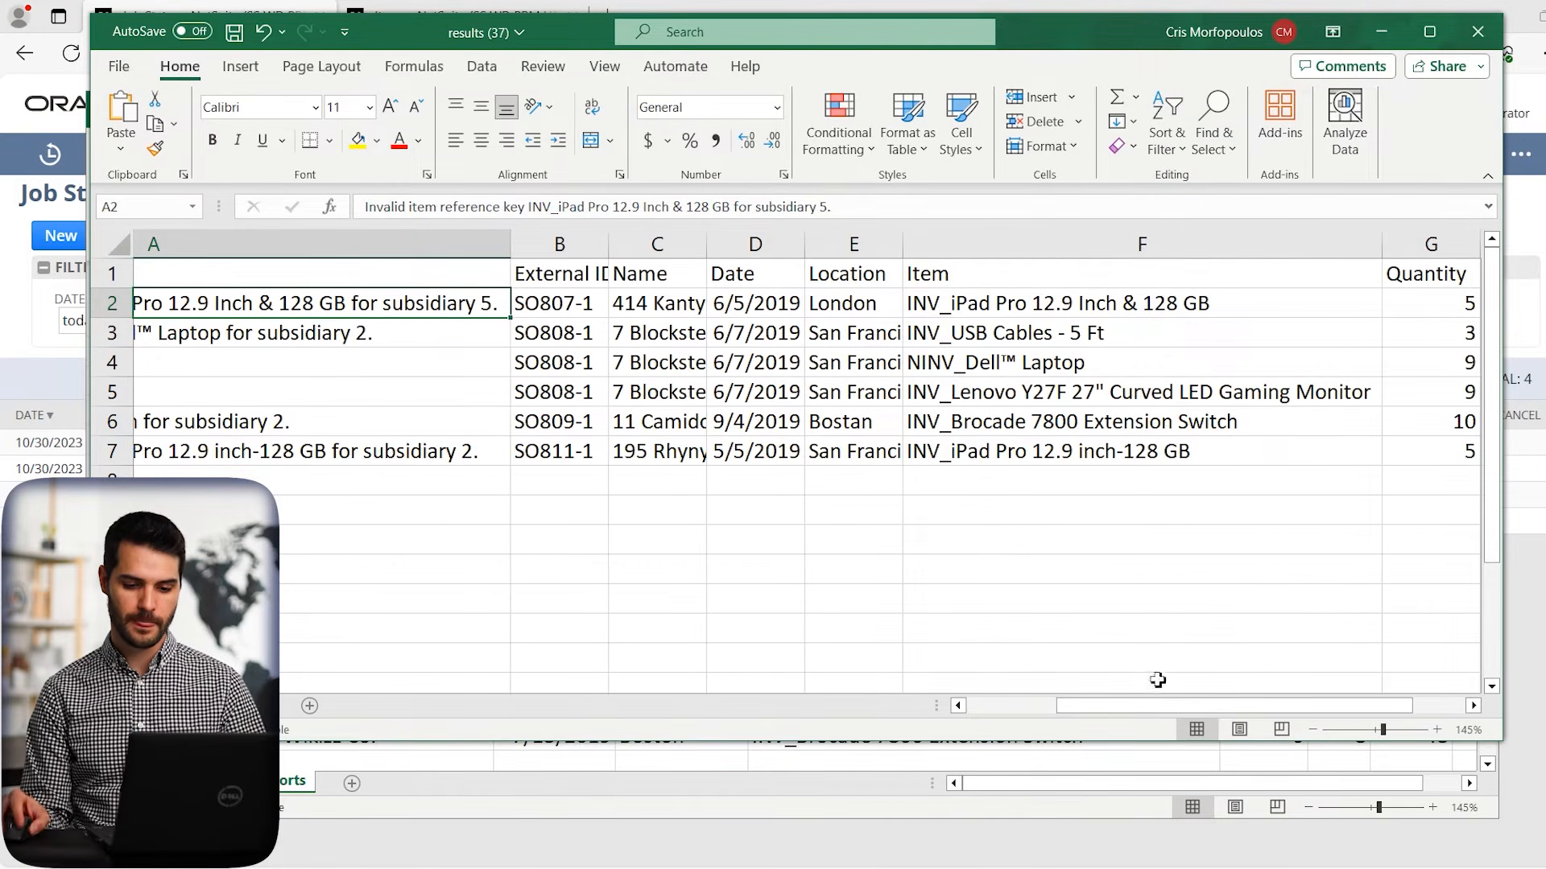
left_click(1137, 310)
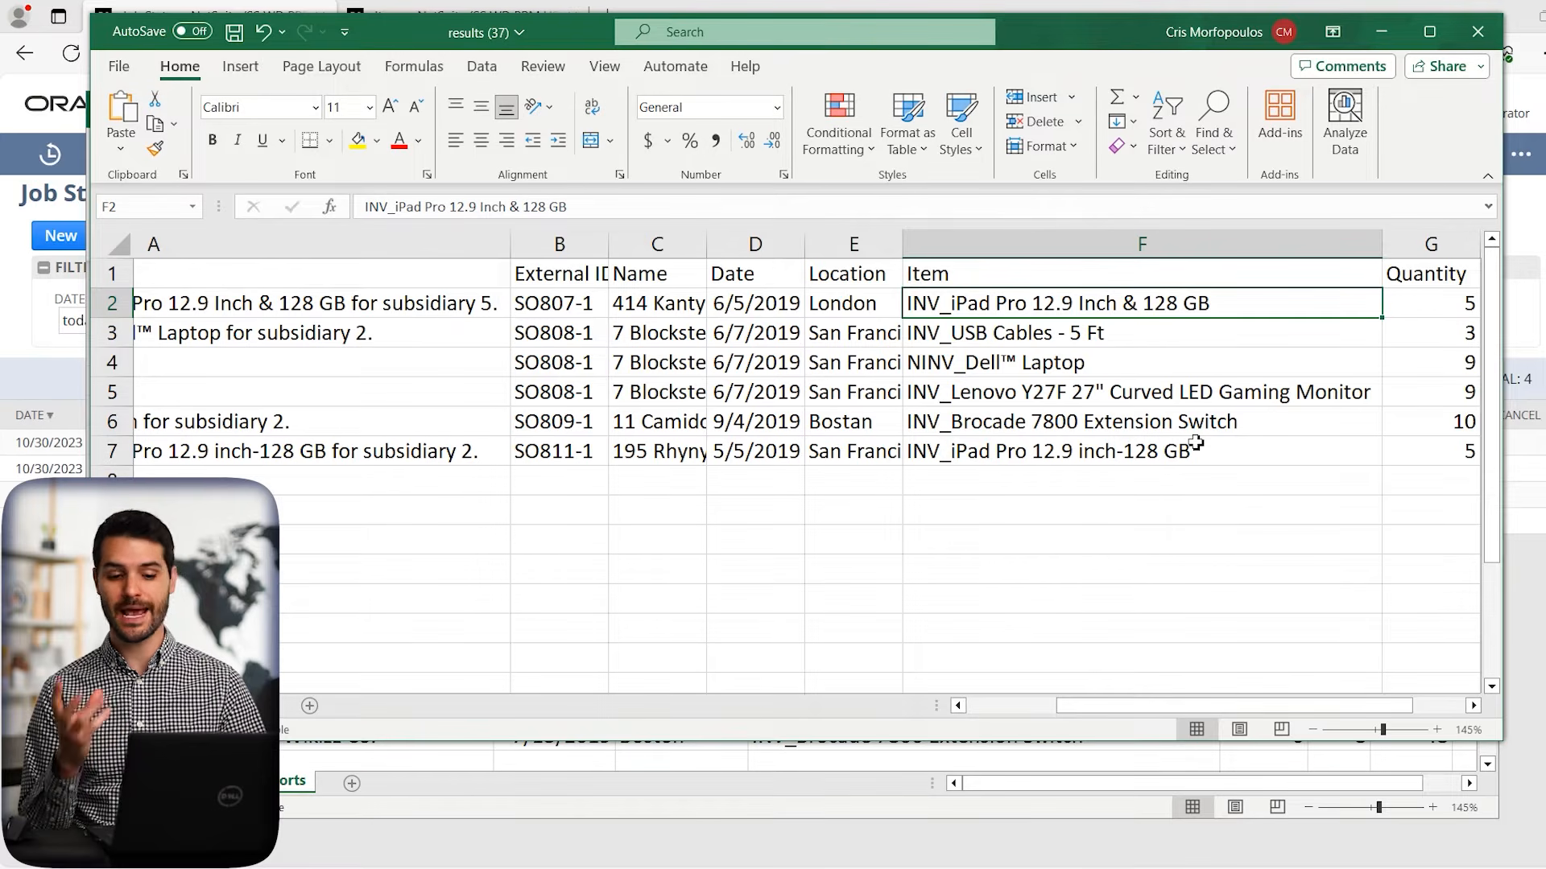
double_click(1129, 305)
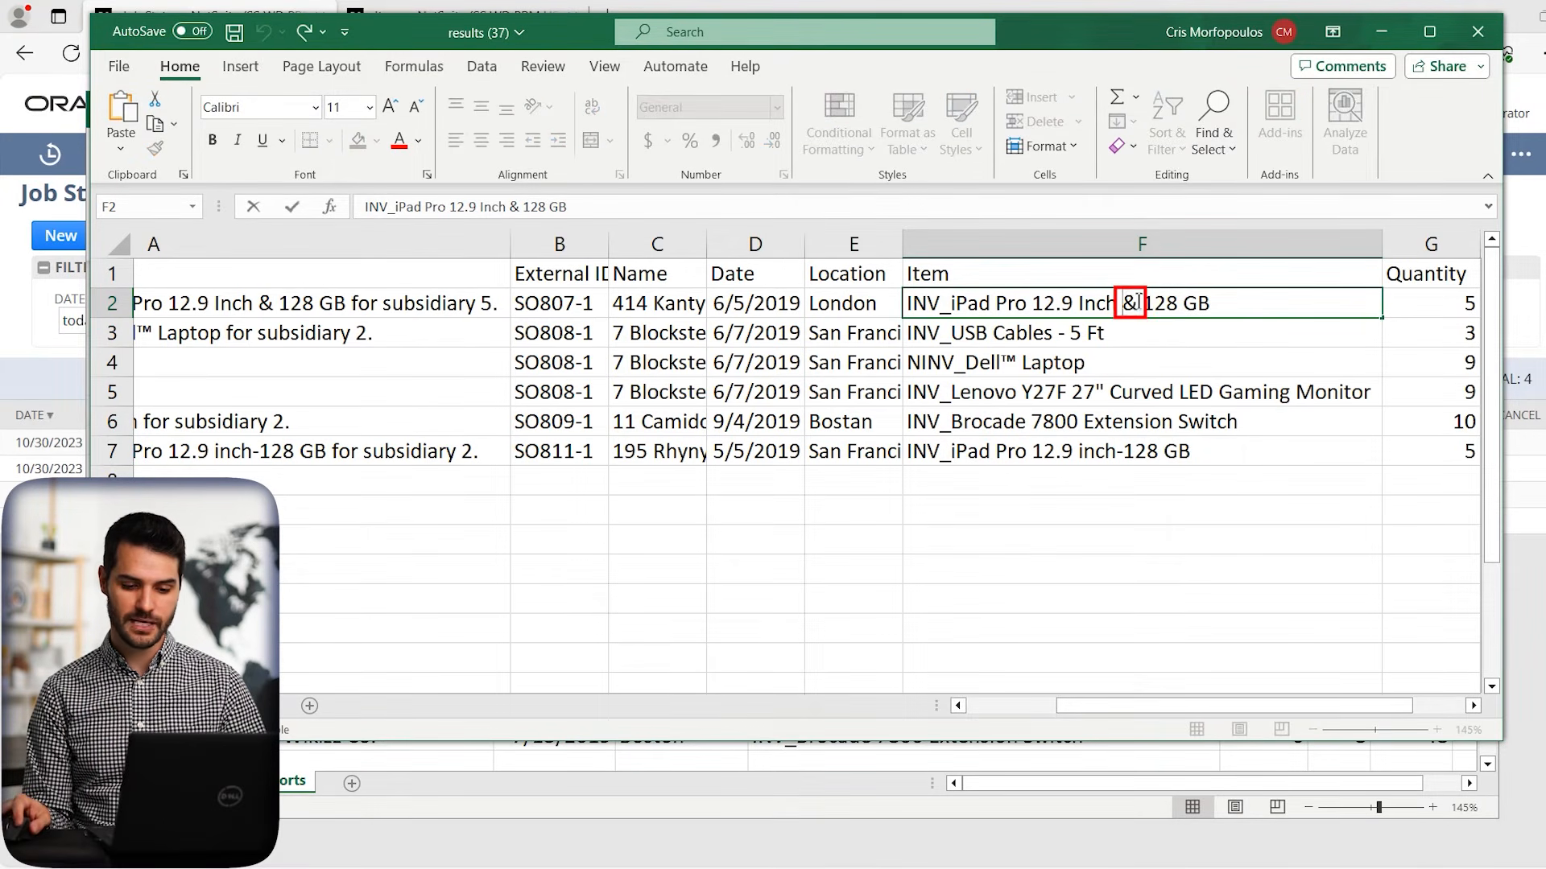
double_click(1127, 305)
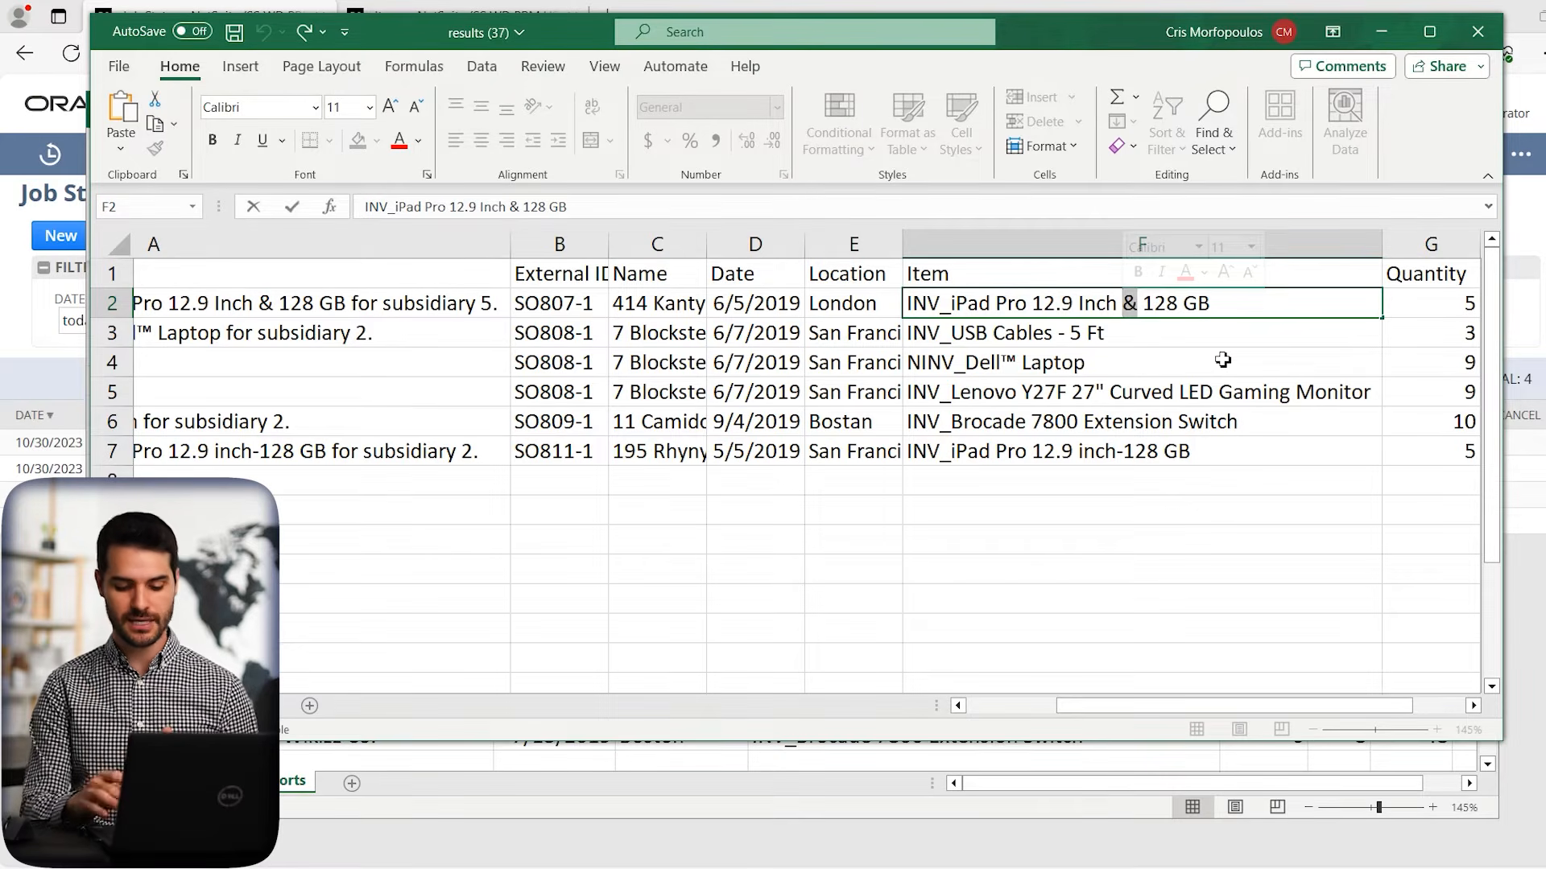
type("-")
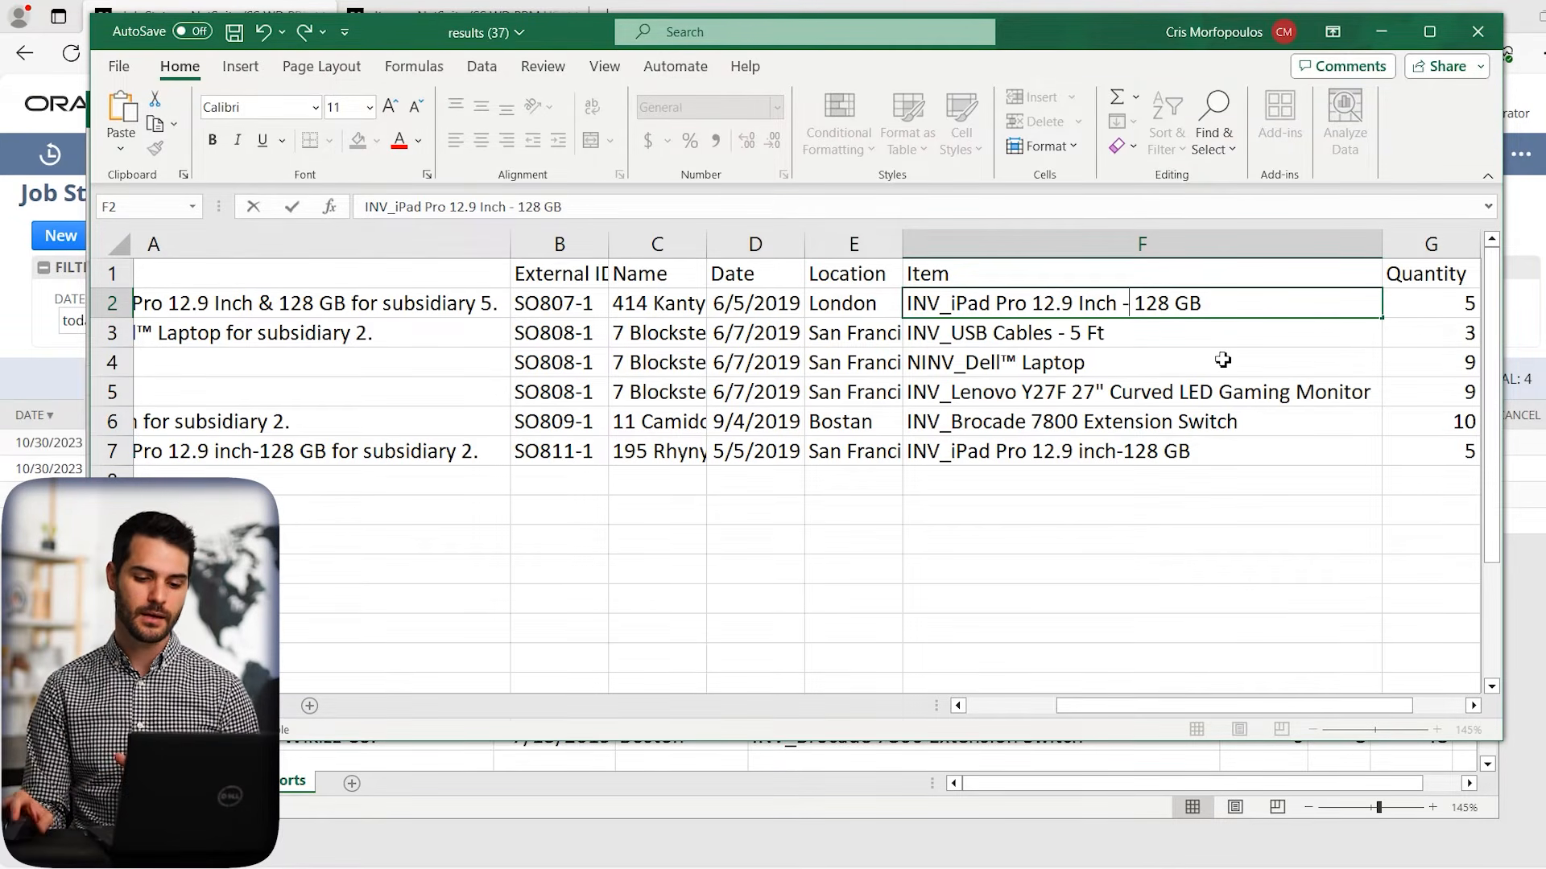
left_click(1151, 341)
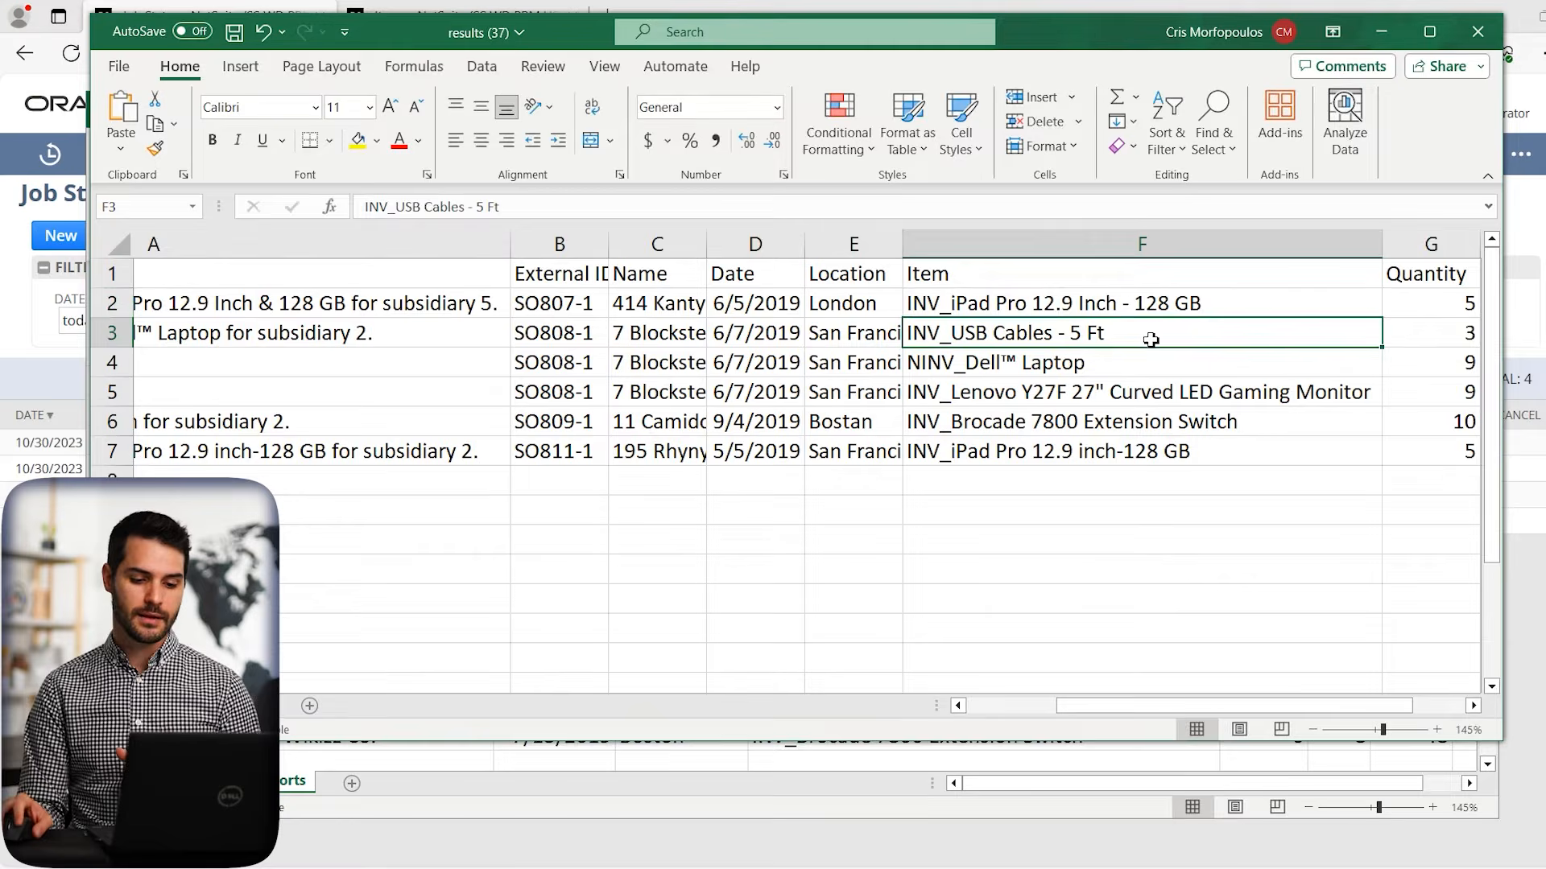
Examine the error message in row 3 against the three order lines in rows 3 to 5
left_click(343, 334)
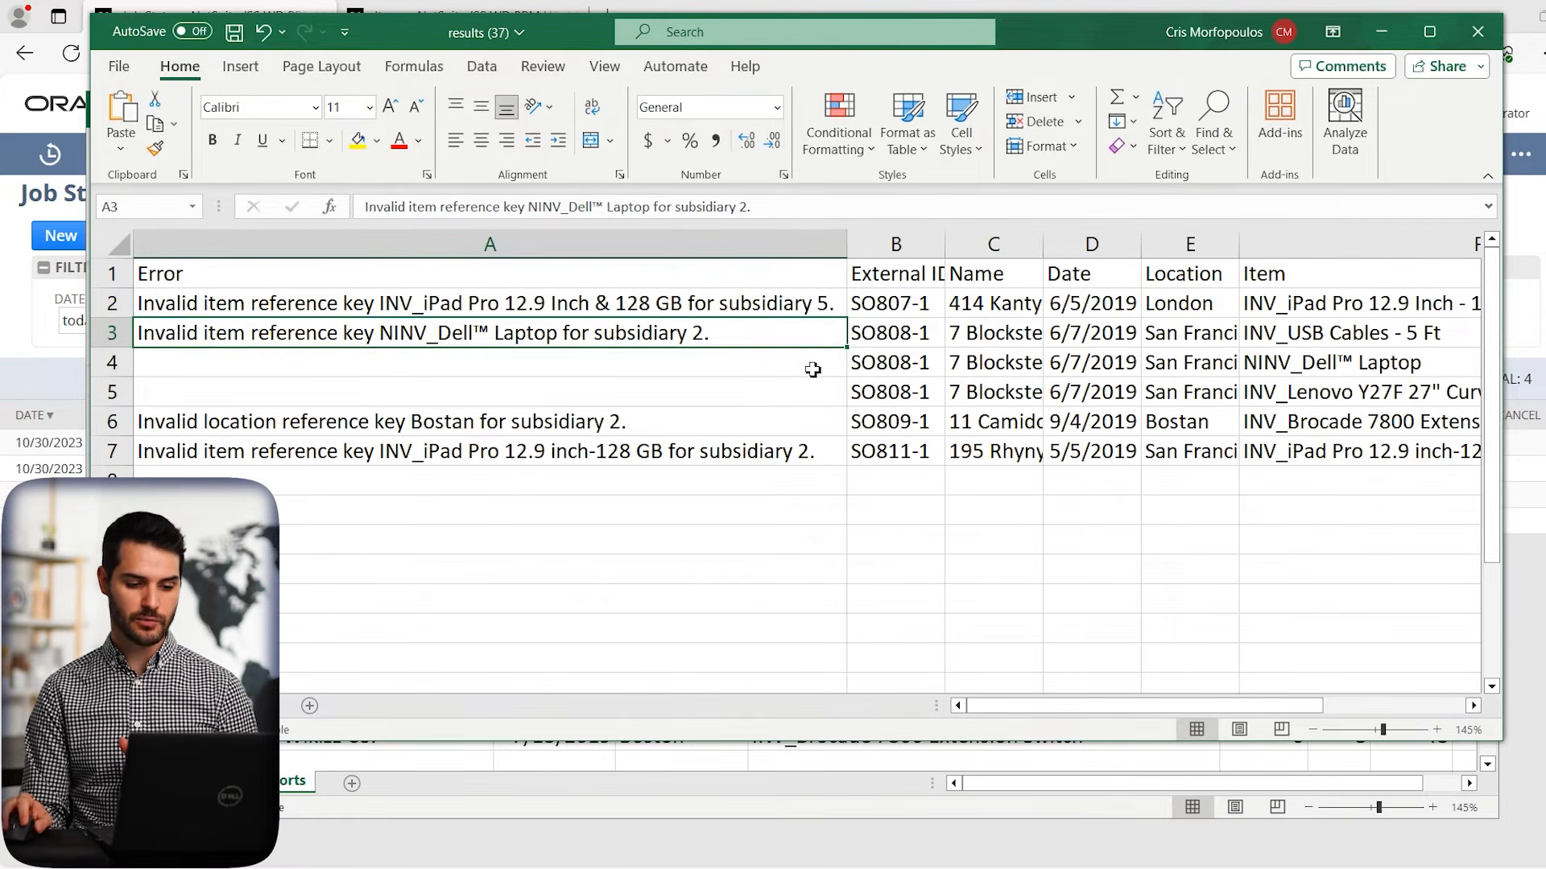
left_click_drag(874, 330, 1320, 407)
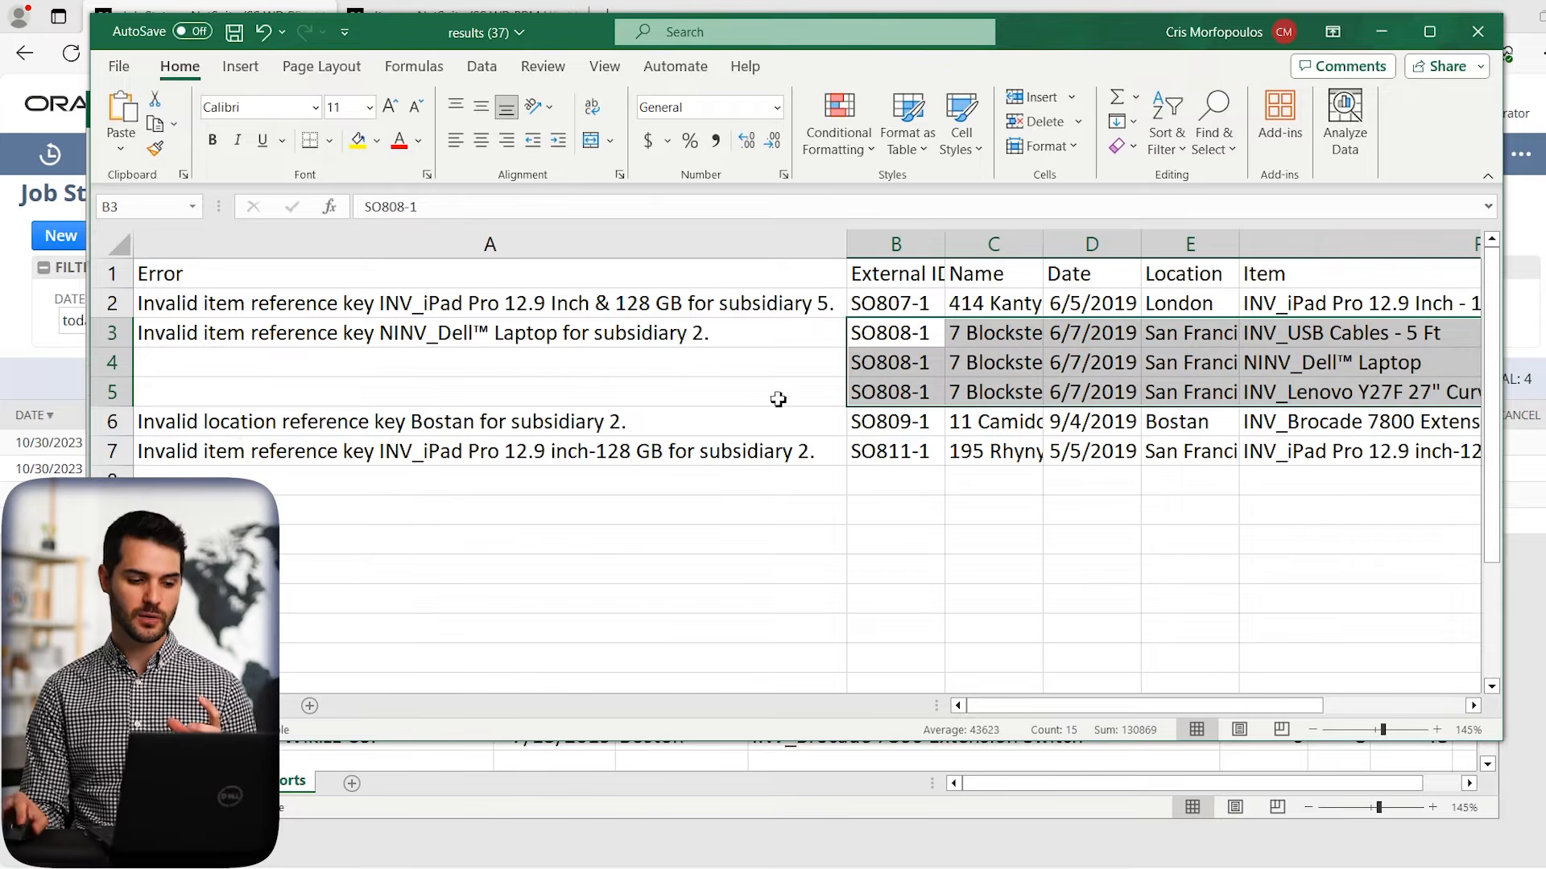
double_click(460, 333)
key("Right")
key("Right")
key("Right")
key("Right")
key("Right")
key("Right")
key("Right")
key("Right")
key("Right")
key("Right")
key("Left")
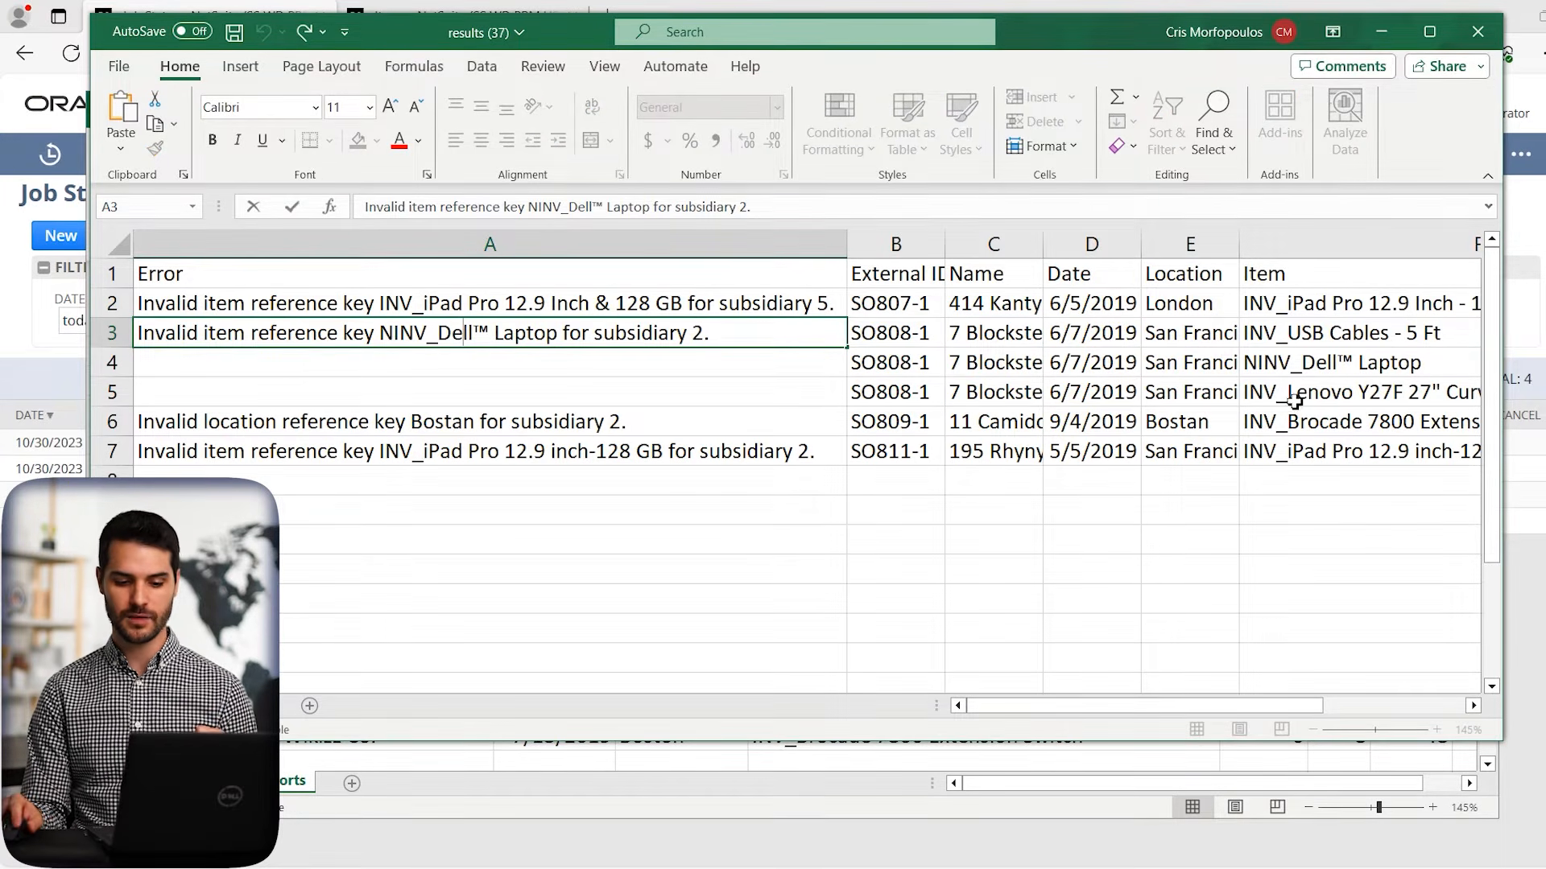
Remove the trademark symbol from the row 4 item so it reads NINV_Dell Laptop
left_click(1324, 372)
left_click_drag(1184, 706, 1259, 706)
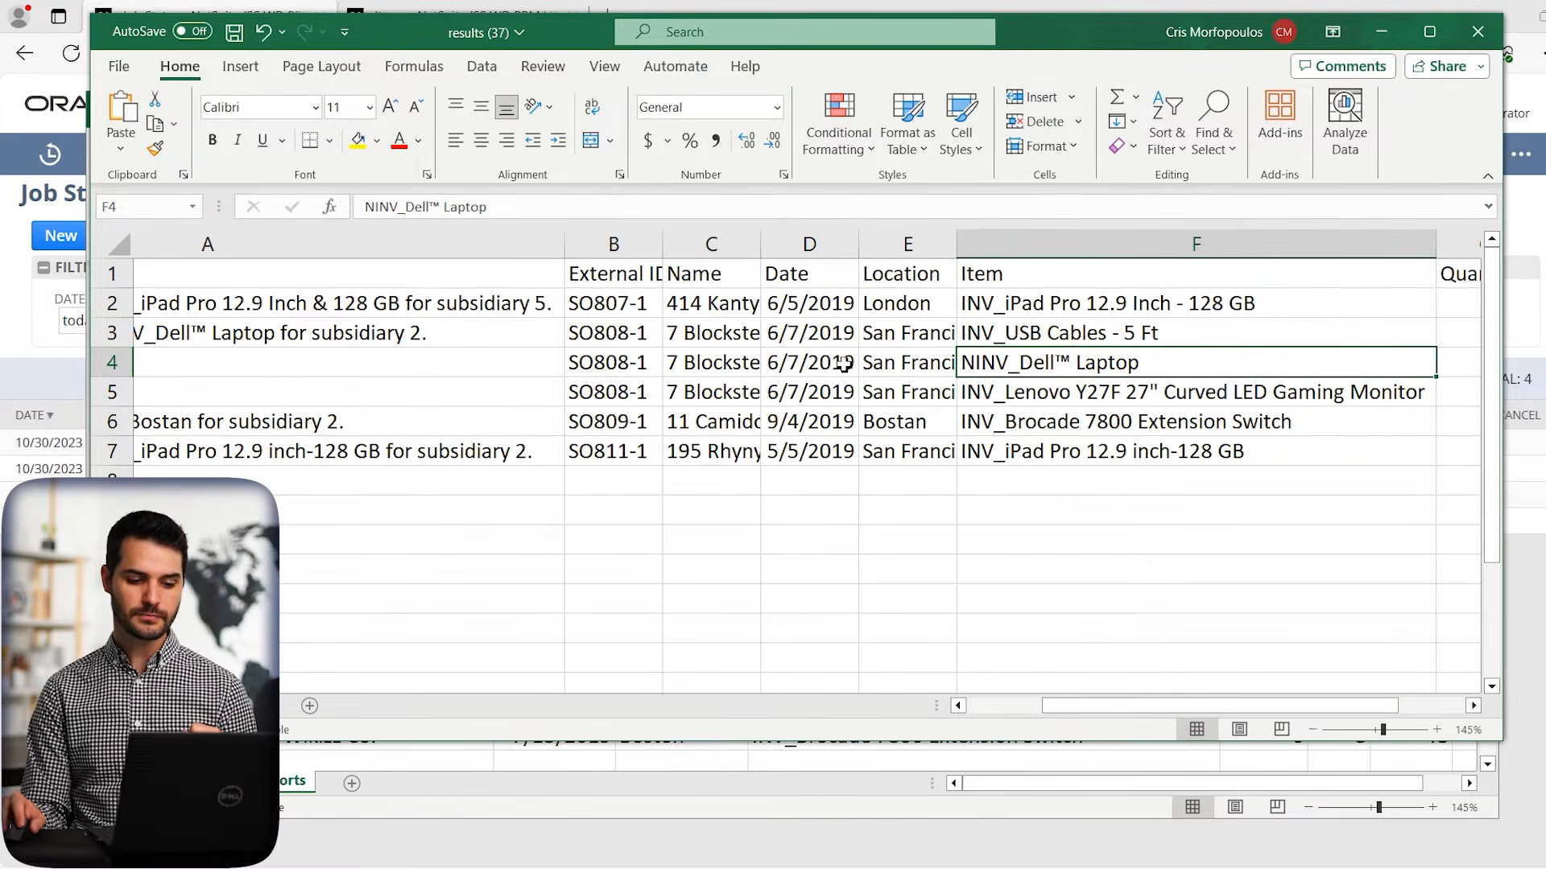
left_click_drag(603, 338, 996, 393)
left_click(1041, 367)
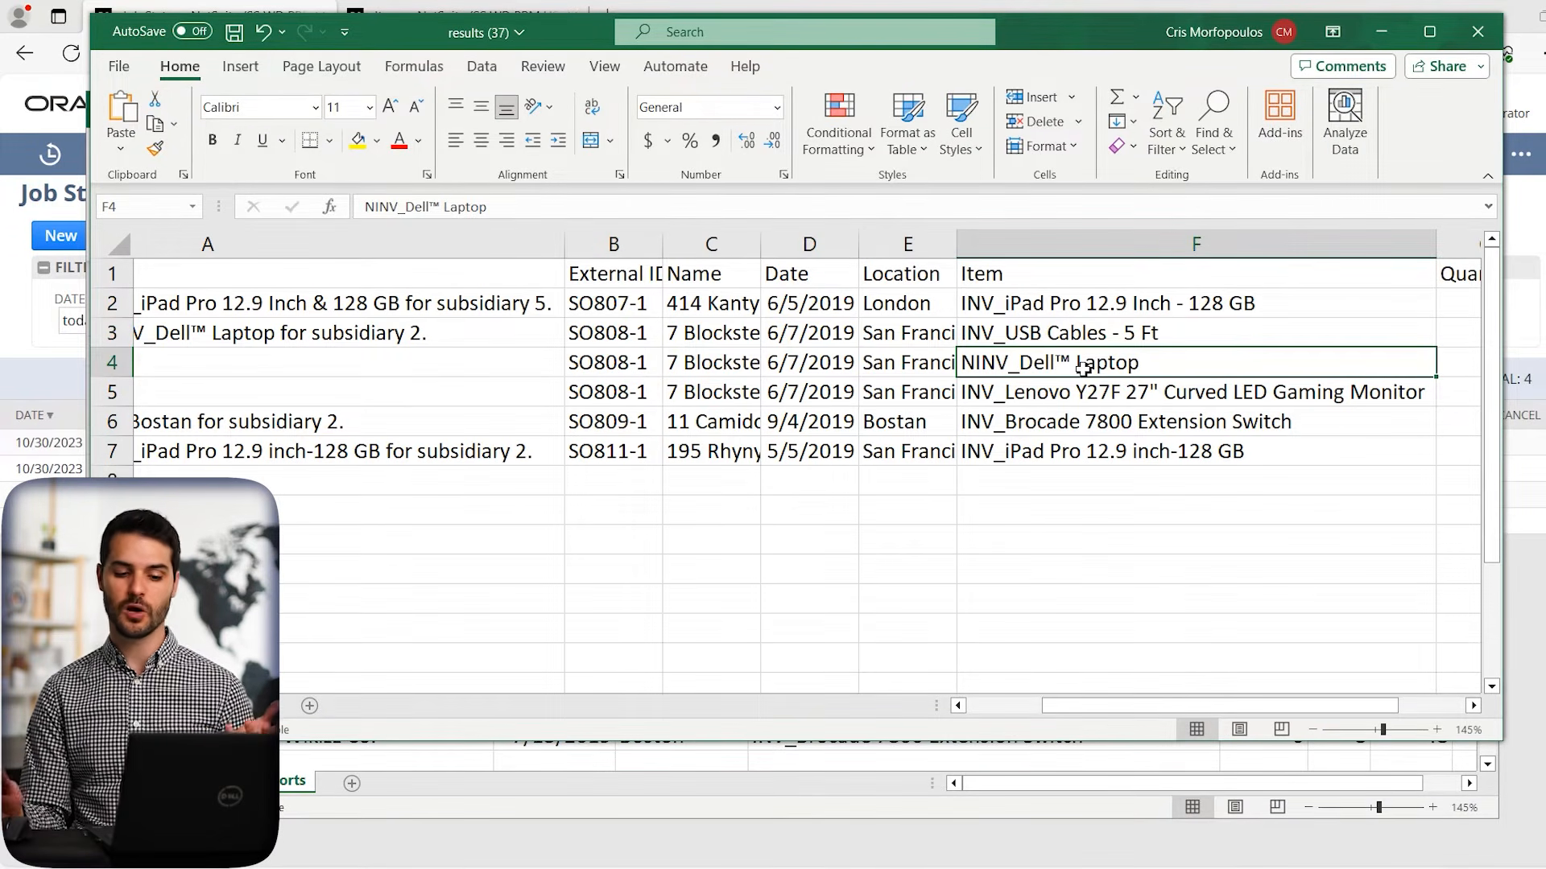
double_click(1064, 362)
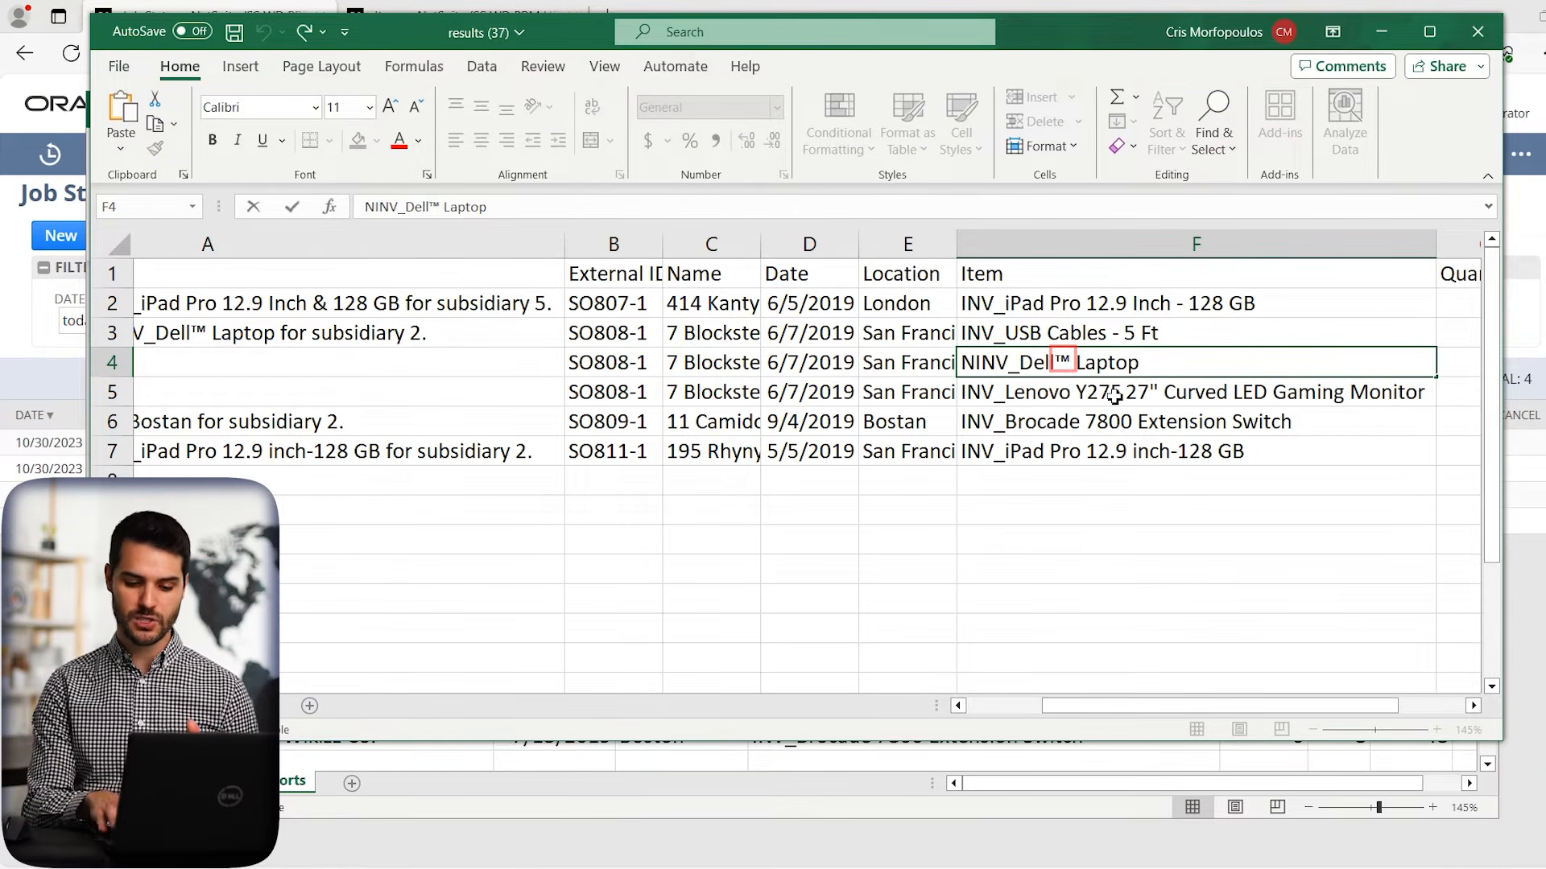
key("BackSpace")
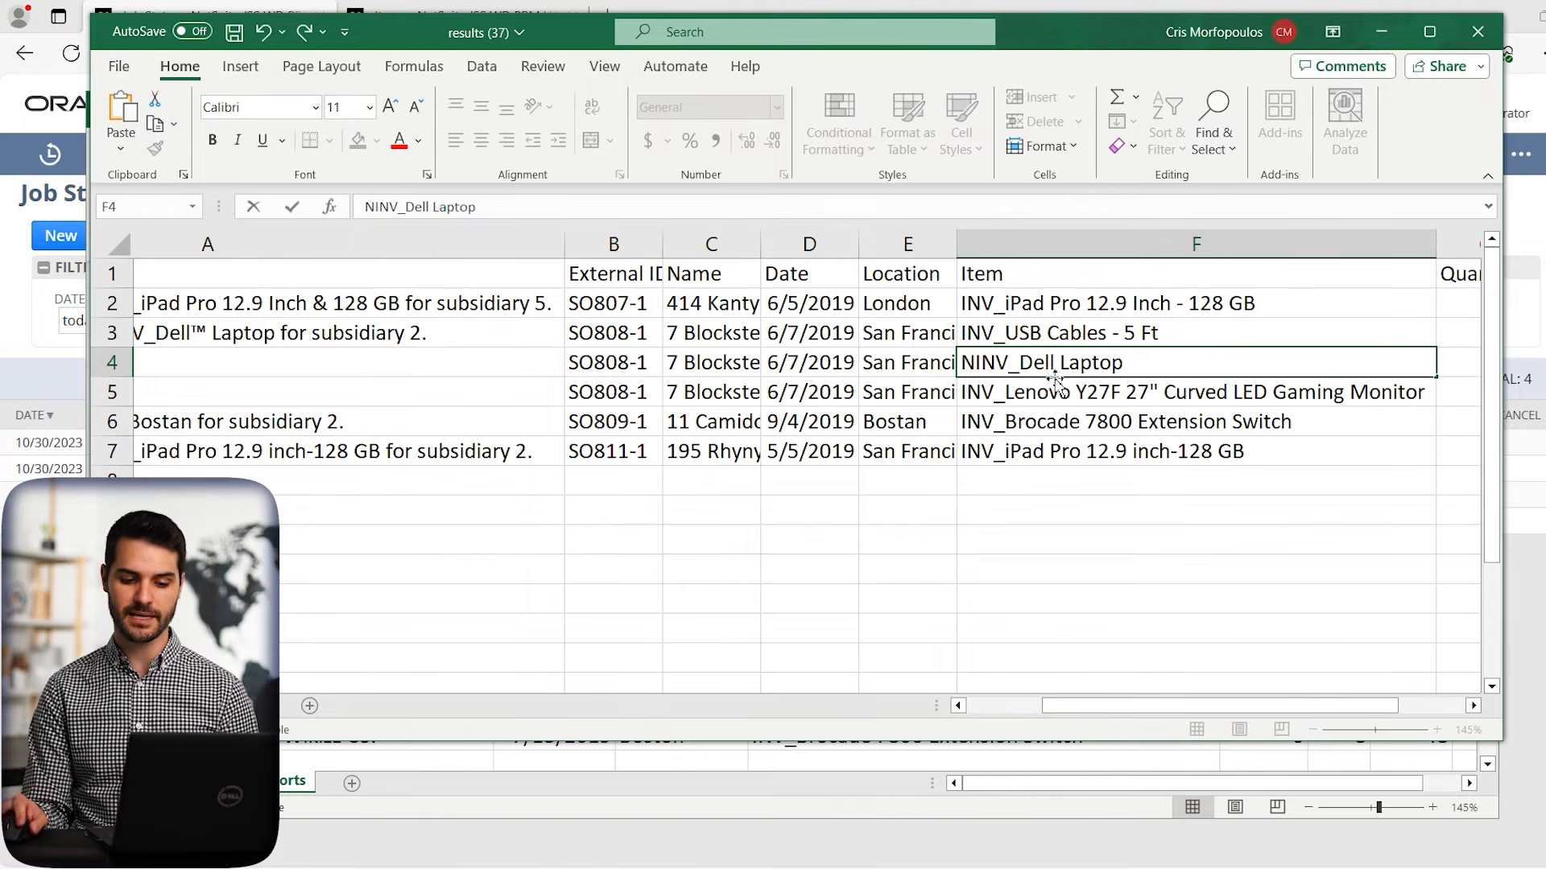
left_click(1104, 400)
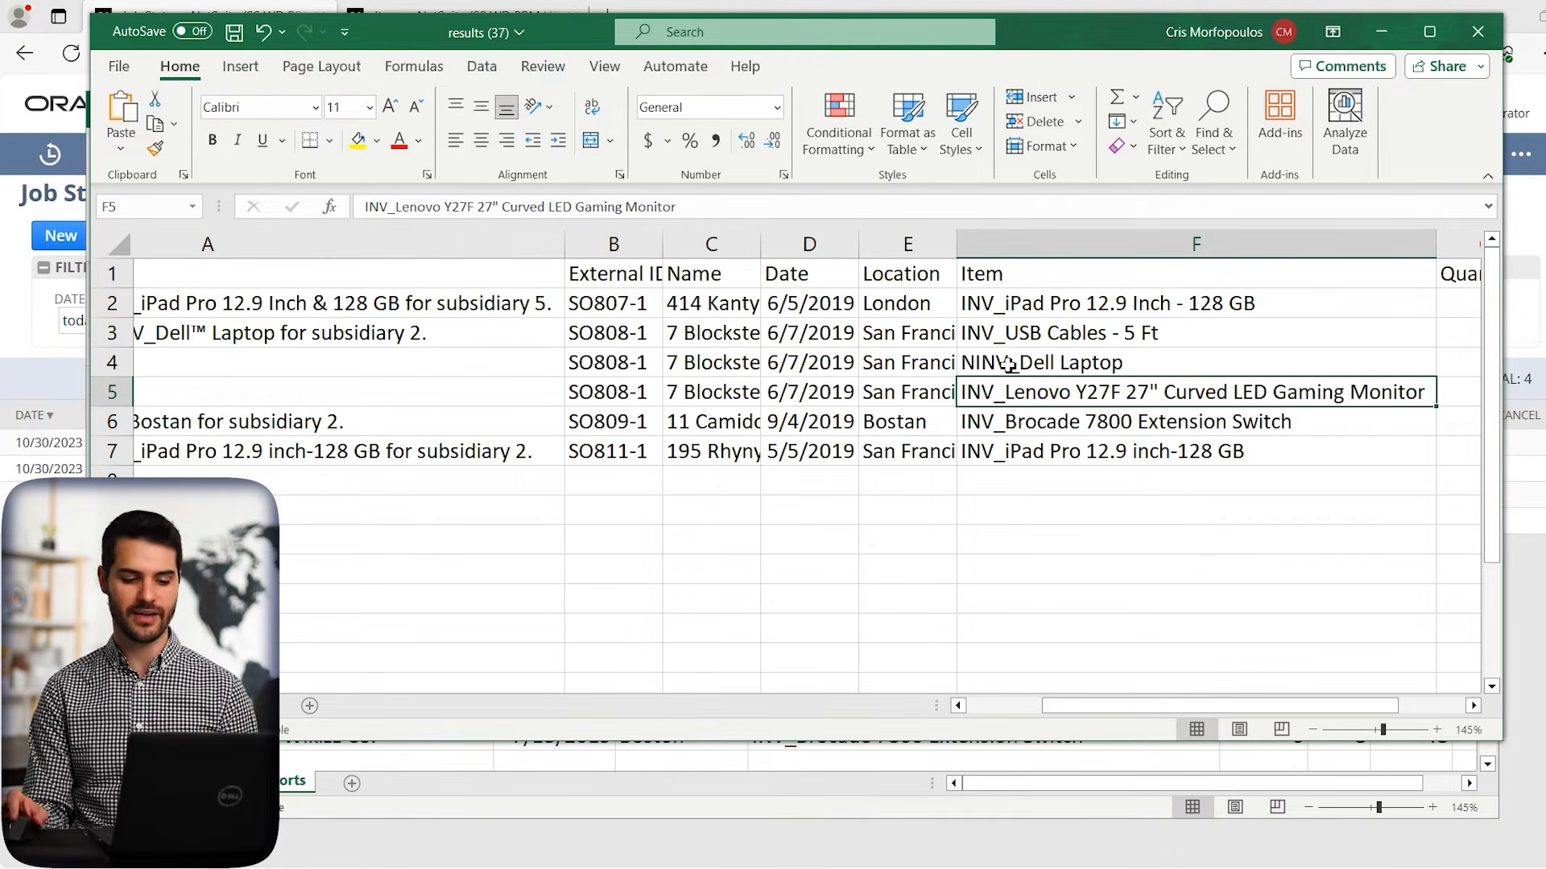
Review the remaining error messages and correct the location in row 6 to Boston
left_click_drag(373, 407, 448, 423)
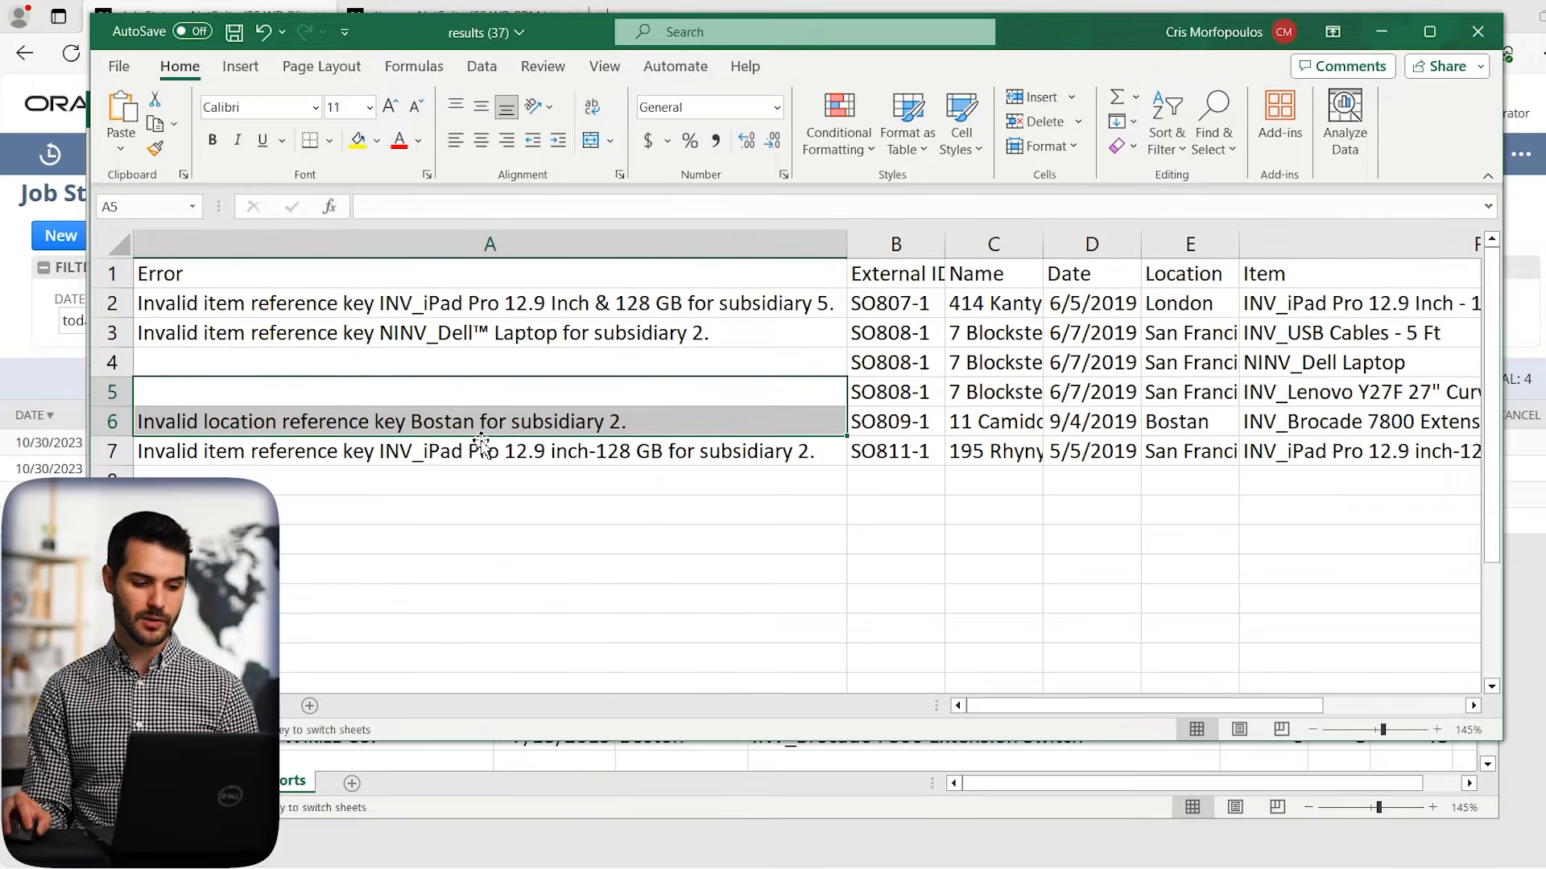
left_click(491, 425)
left_click(354, 370)
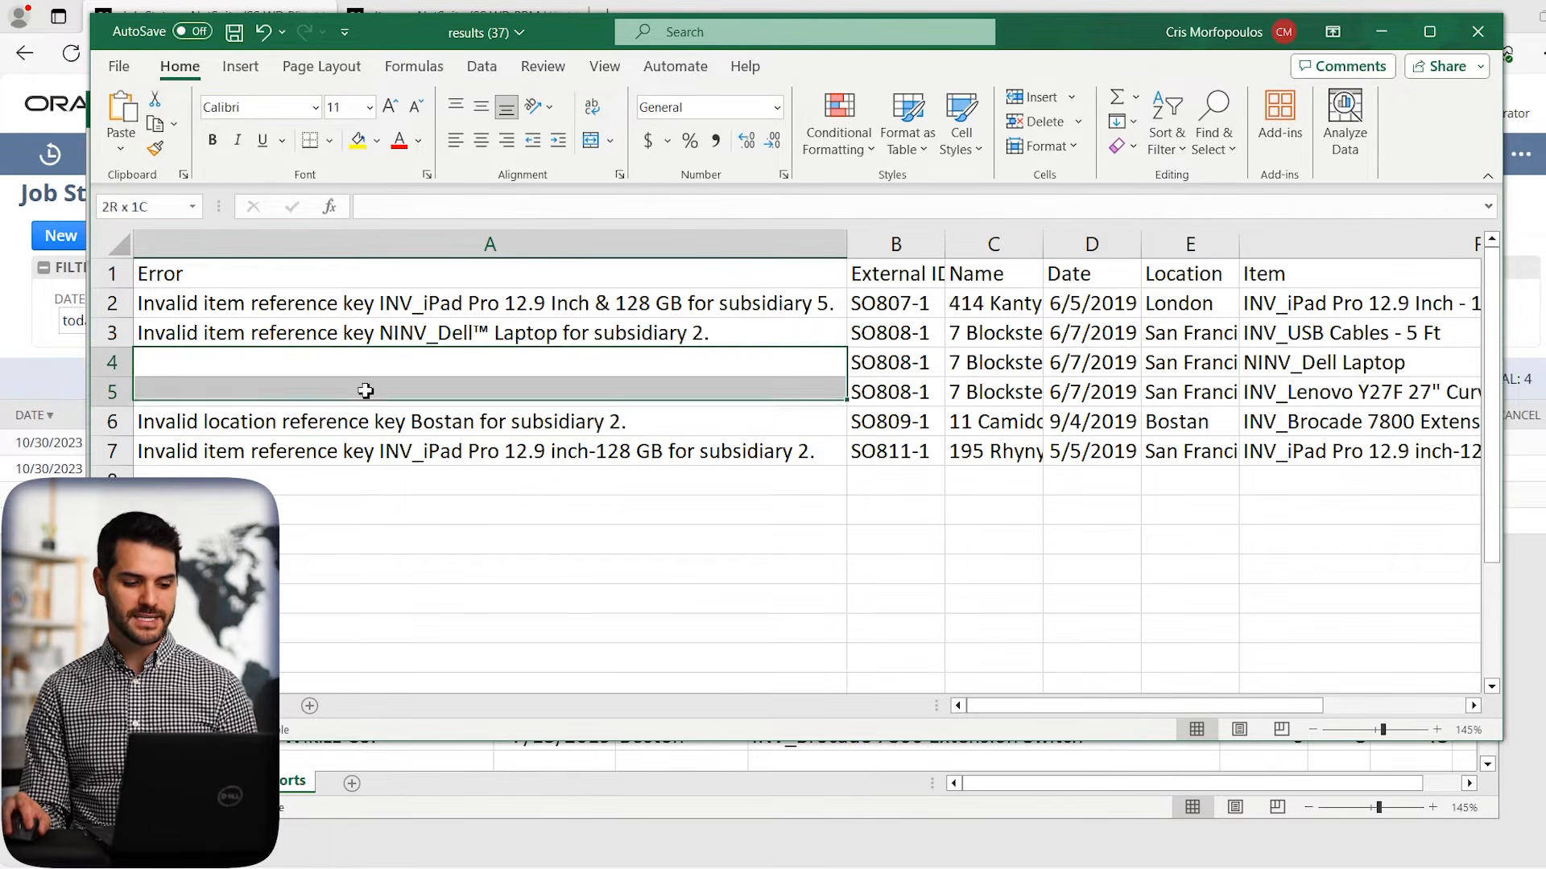
left_click_drag(739, 330, 1372, 393)
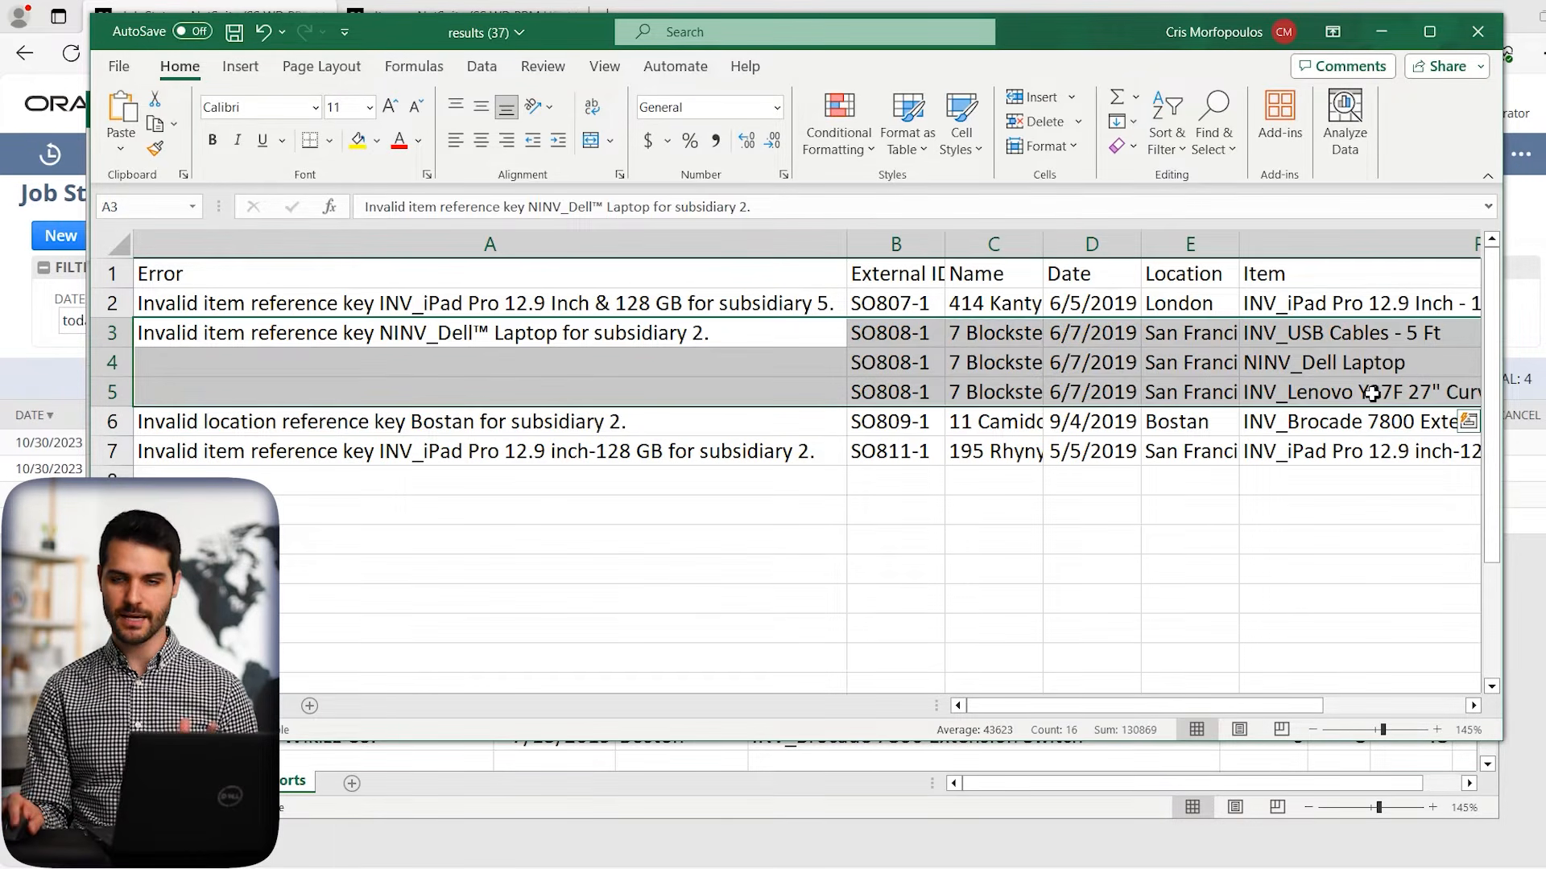
left_click(619, 421)
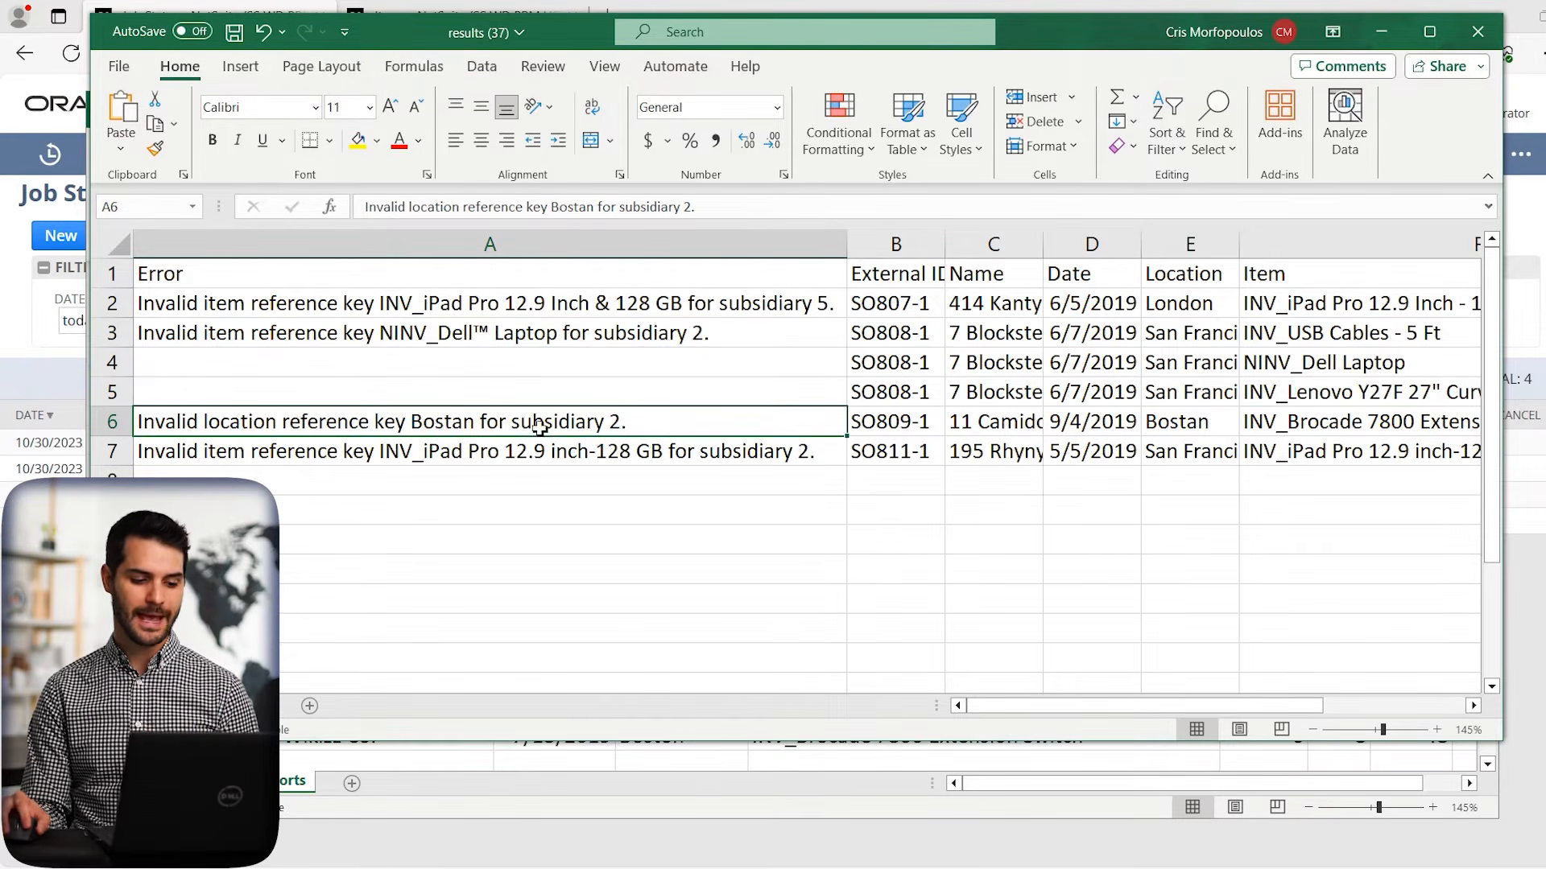
left_click(1201, 421)
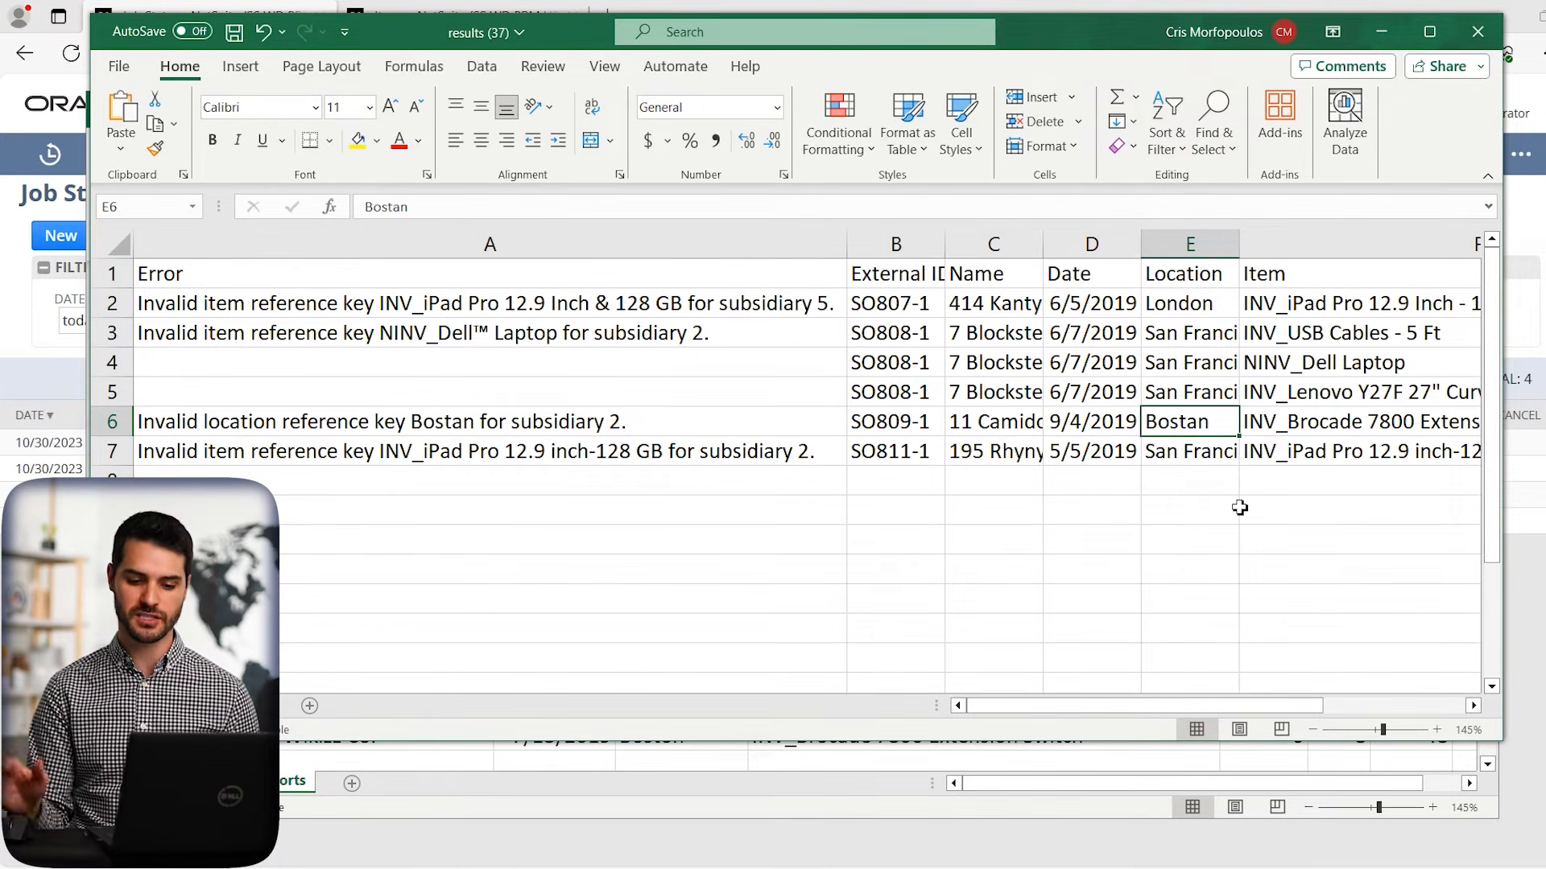
double_click(1197, 425)
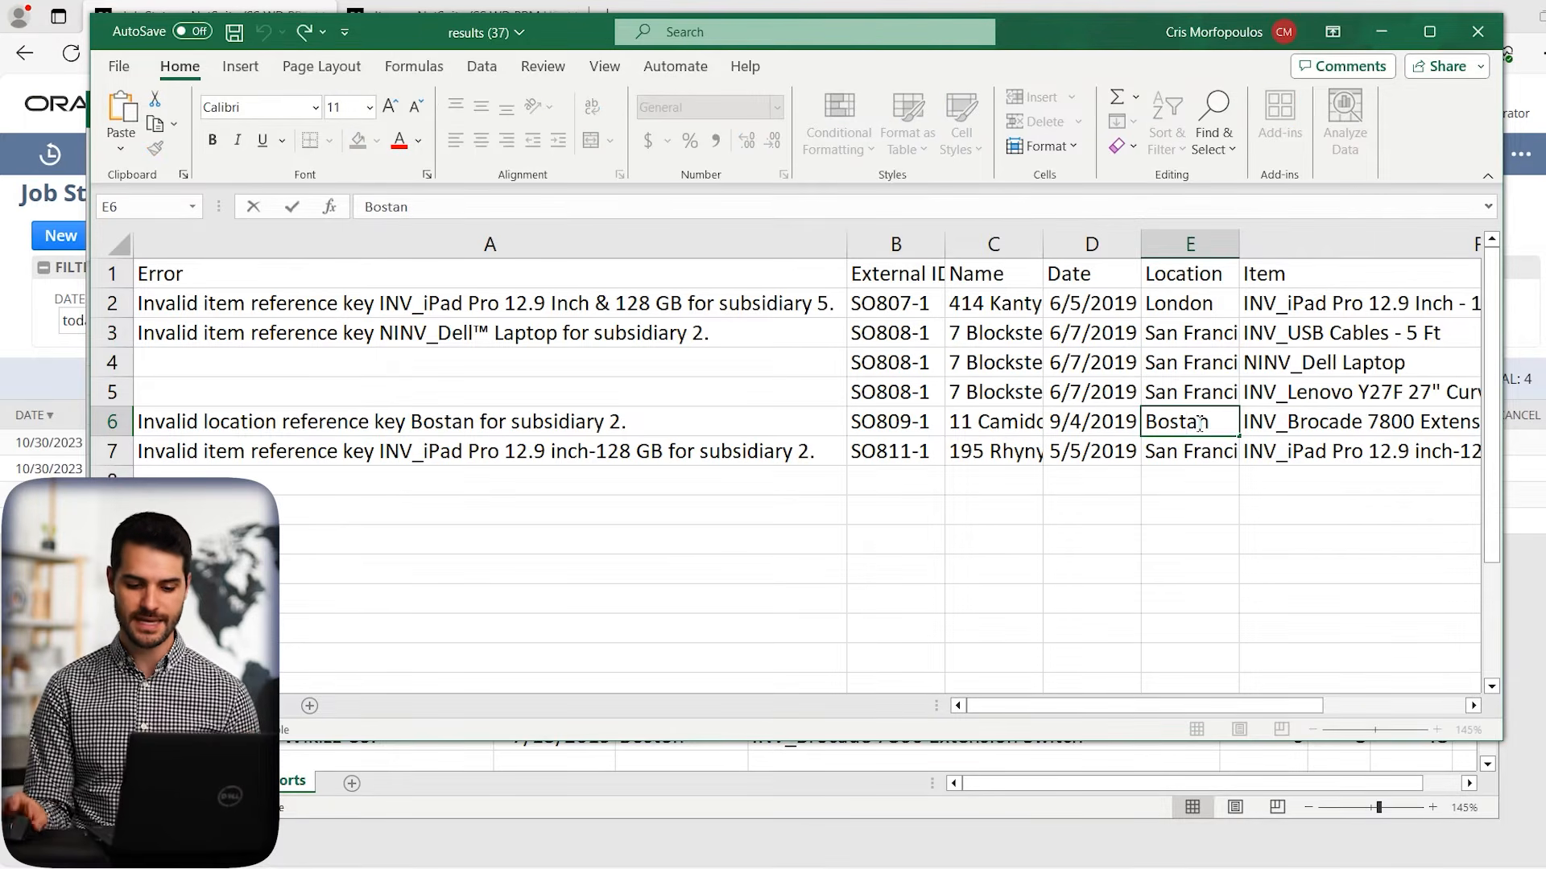
key("BackSpace")
type("o")
key("Return")
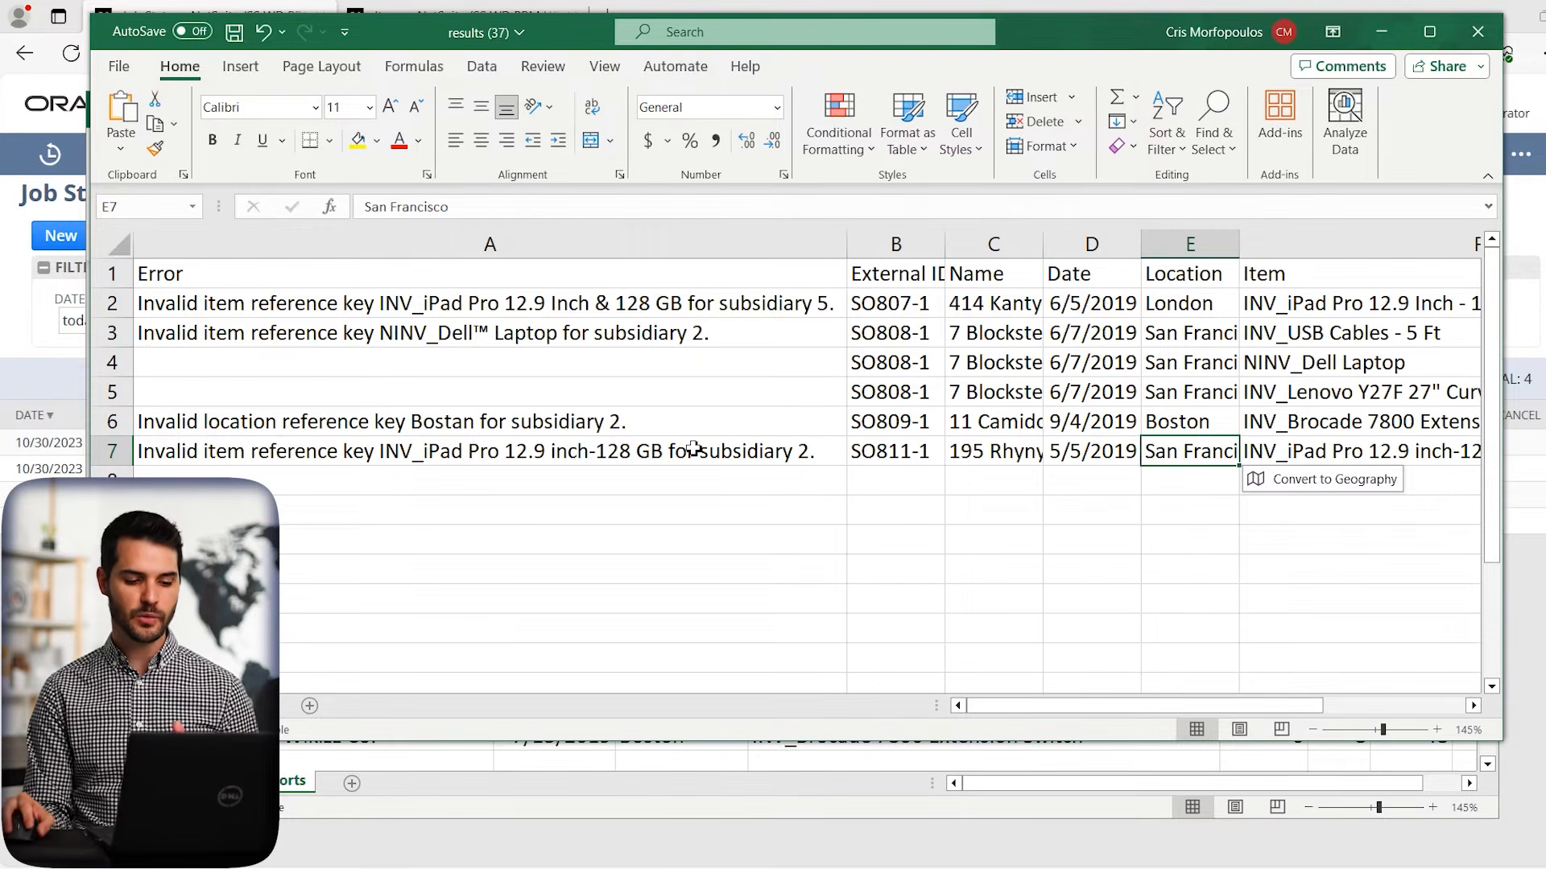
Add the missing spaces around the hyphen in the row 7 item so it reads INV_iPad Pro 12.9 inch - 128 GB
left_click(640, 452)
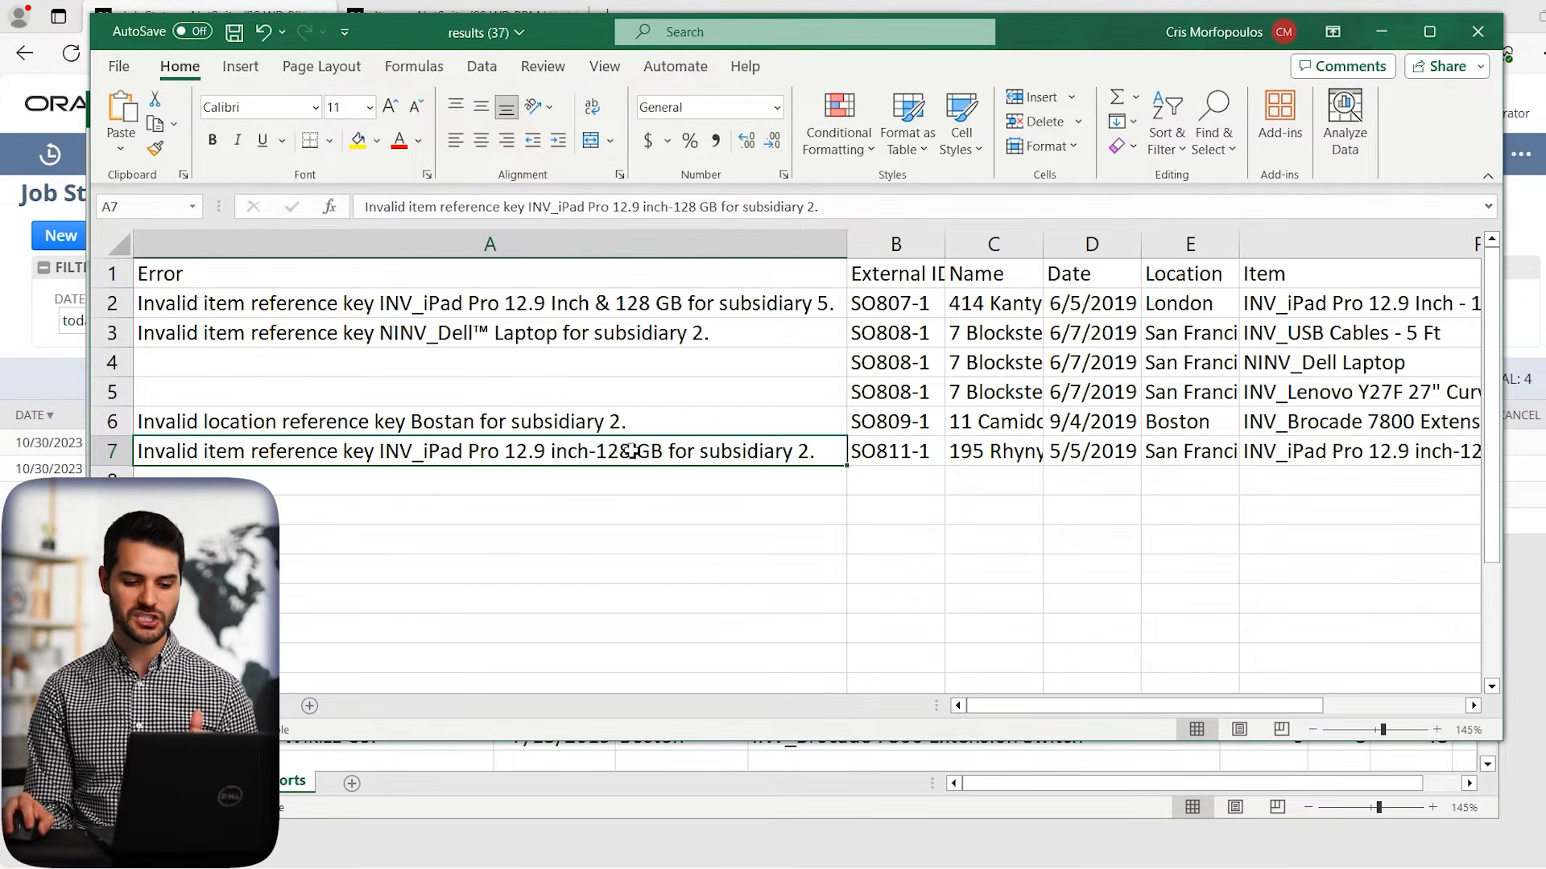
left_click(1344, 448)
scroll(1207, 451, "right", 1)
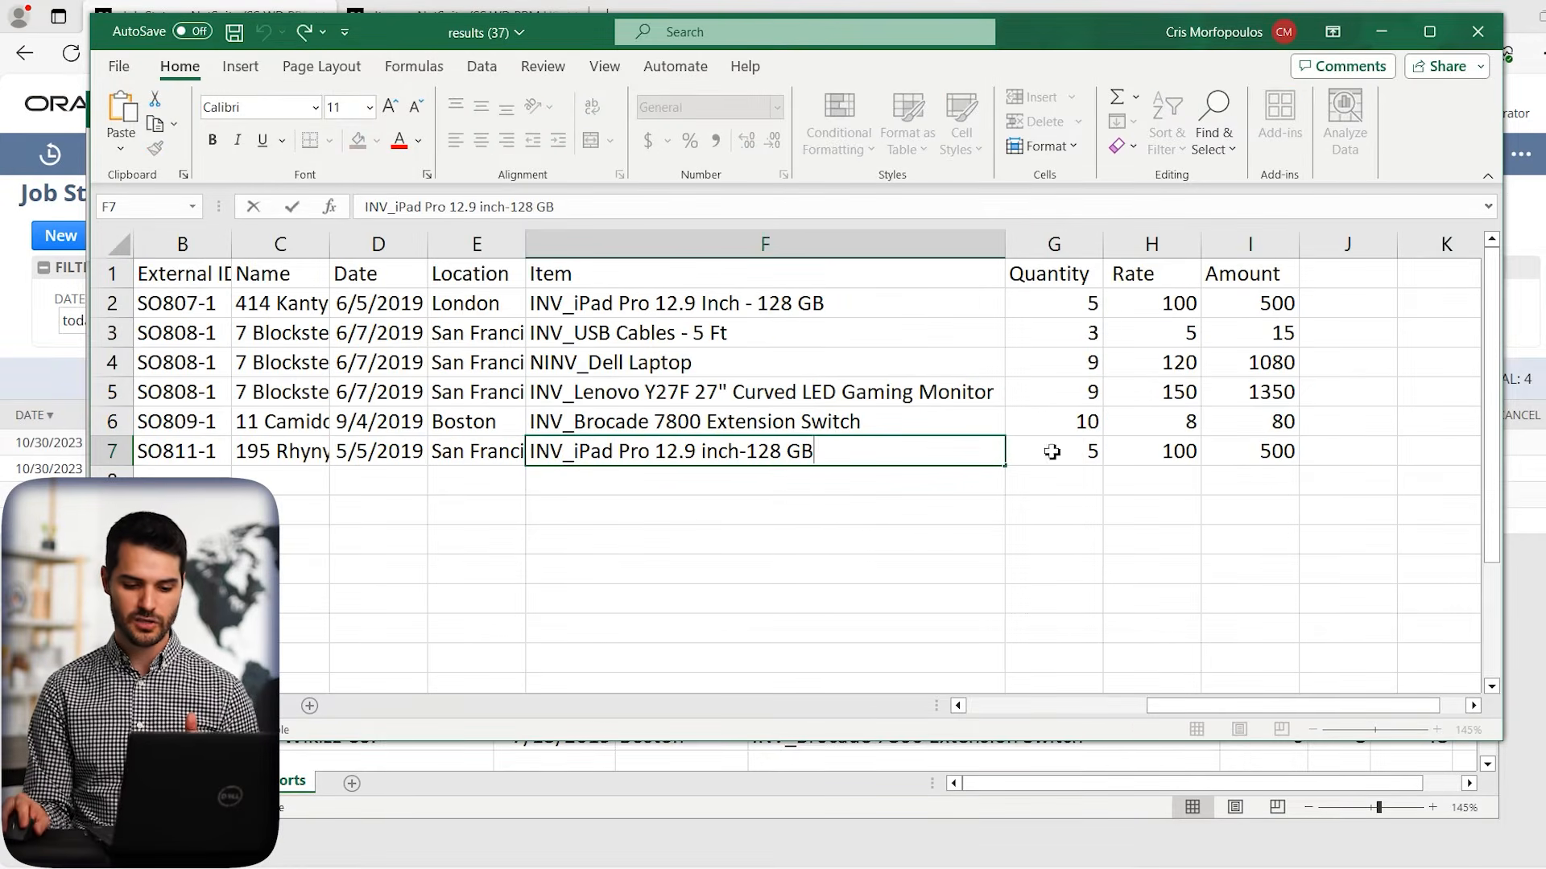
left_click(774, 473)
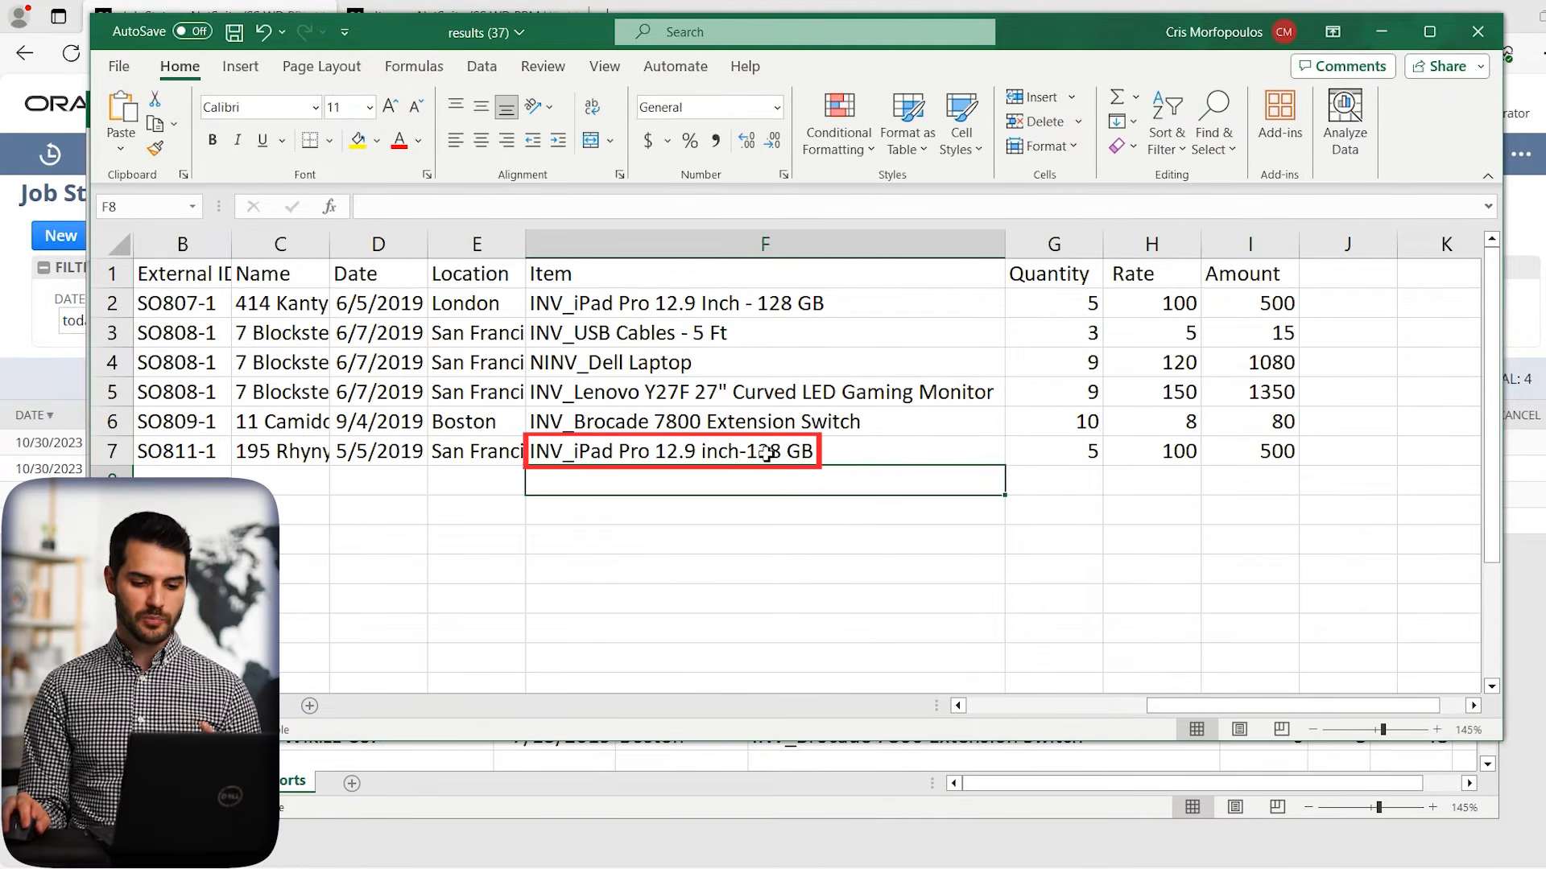
left_click(779, 306)
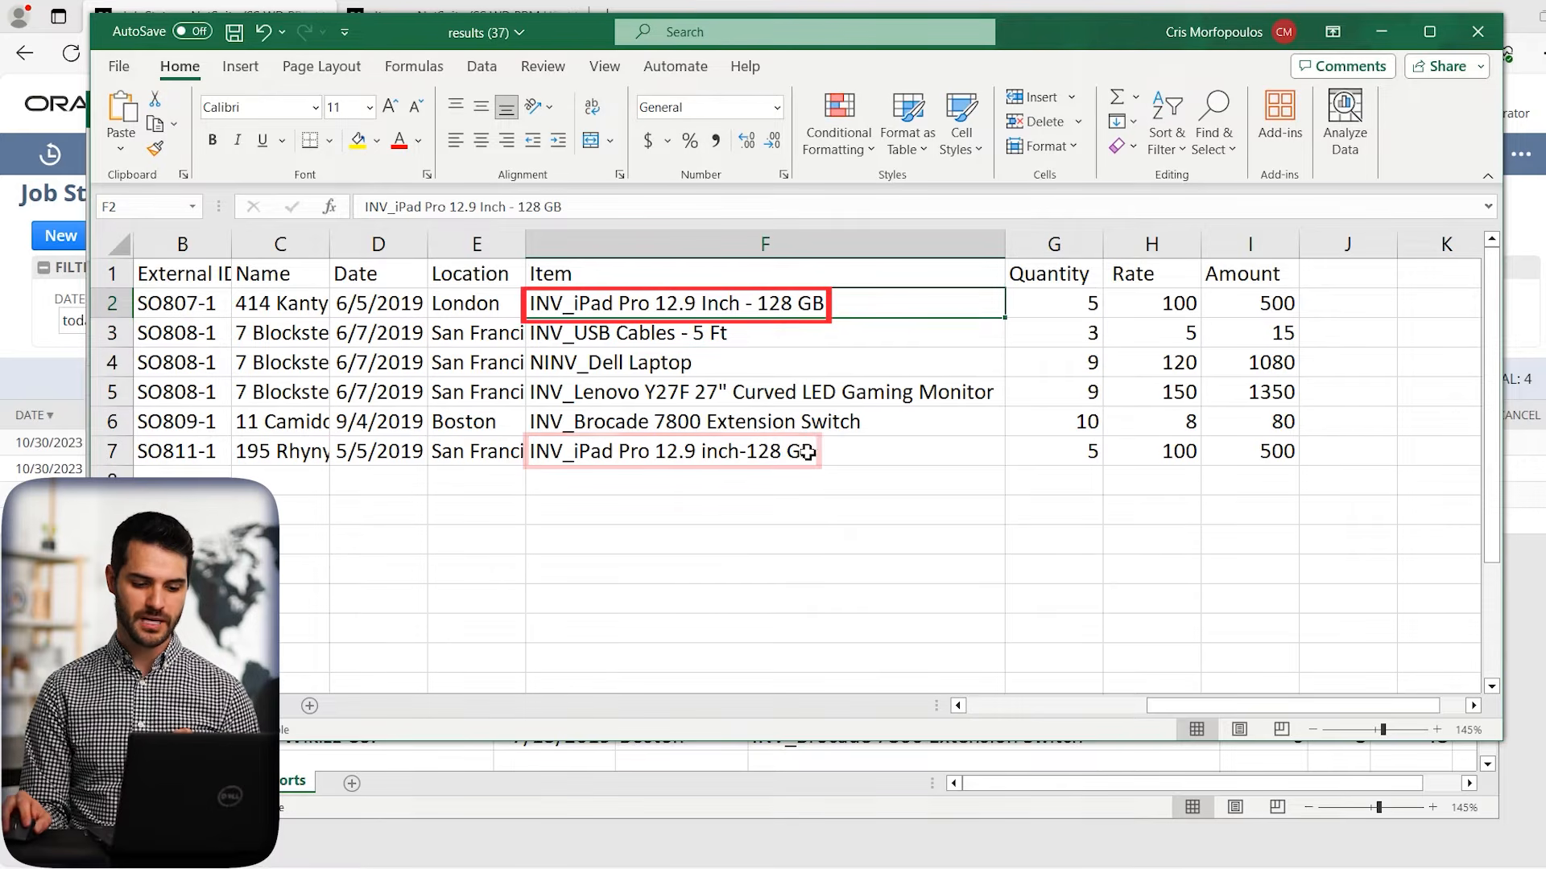
double_click(743, 453)
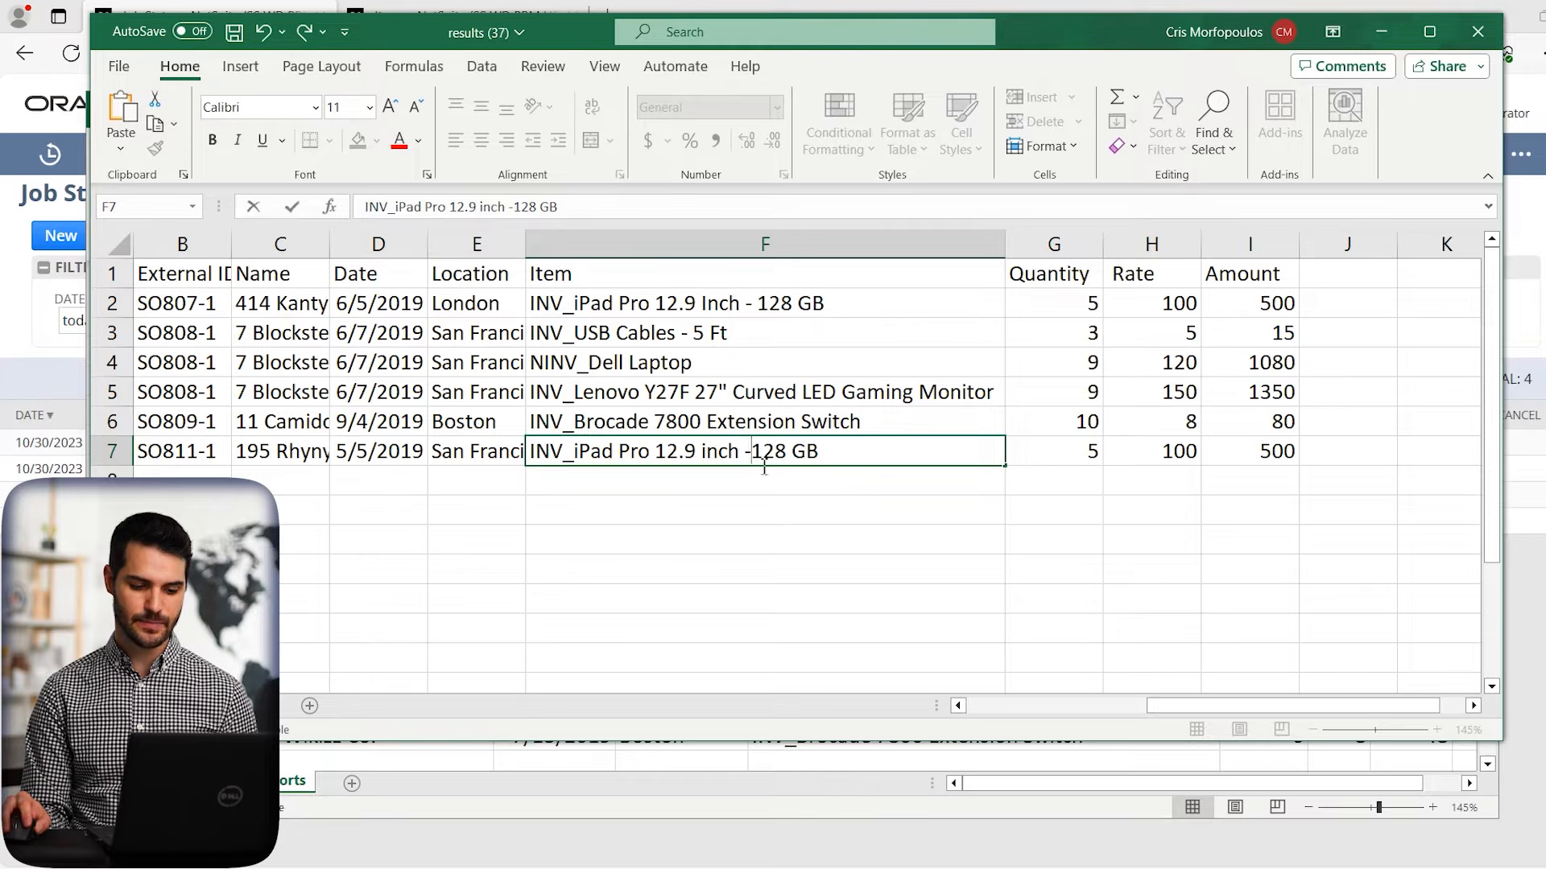
left_click(780, 479)
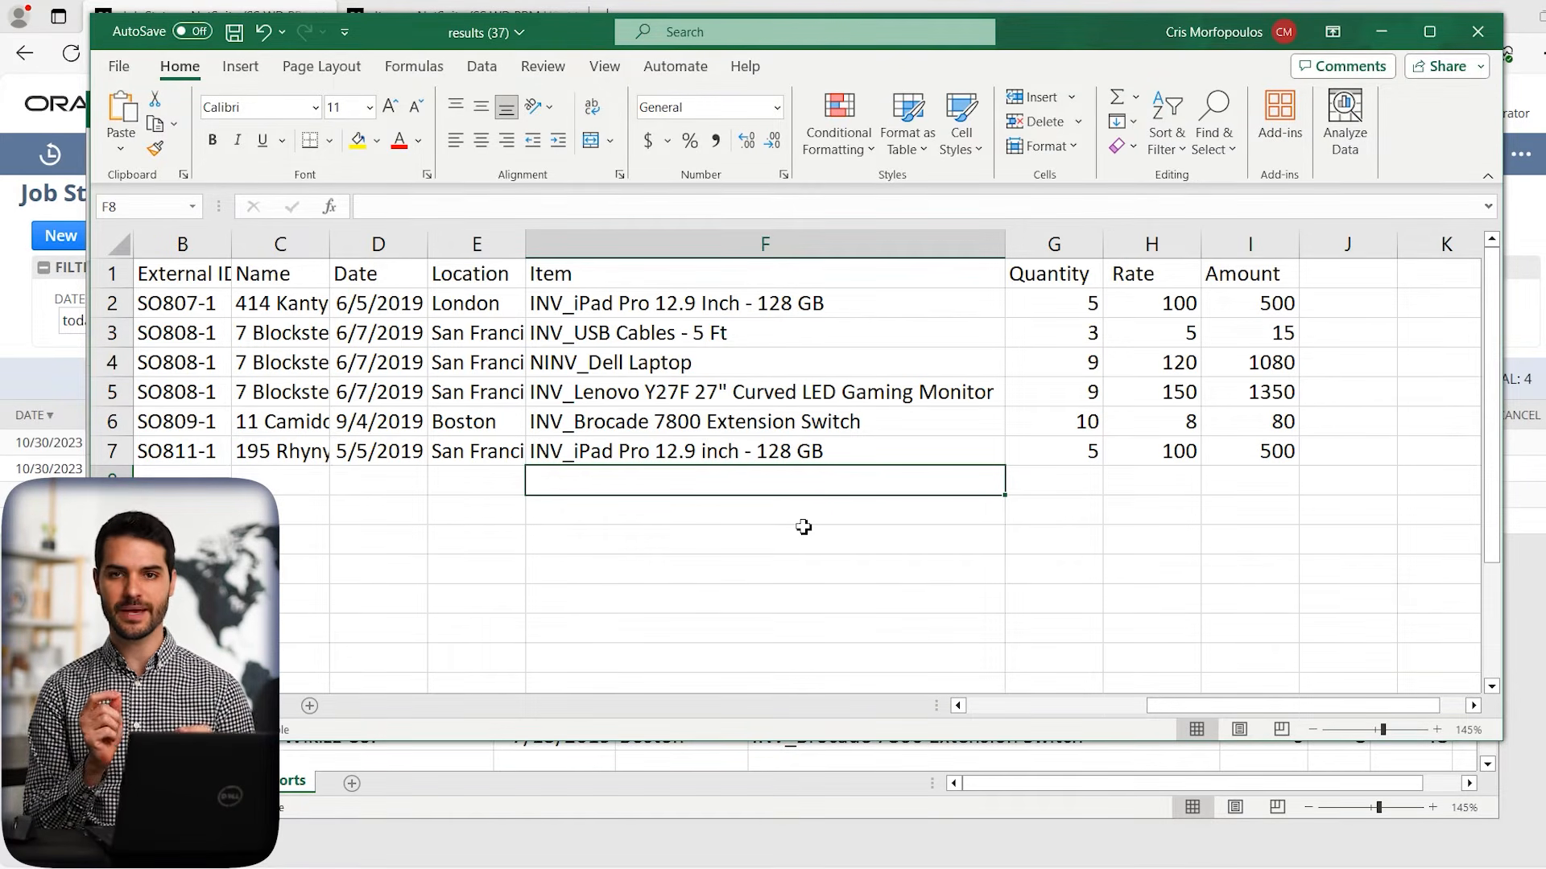
Try an extra space before the hyphen in the row 7 item and remove it again
left_click(754, 449)
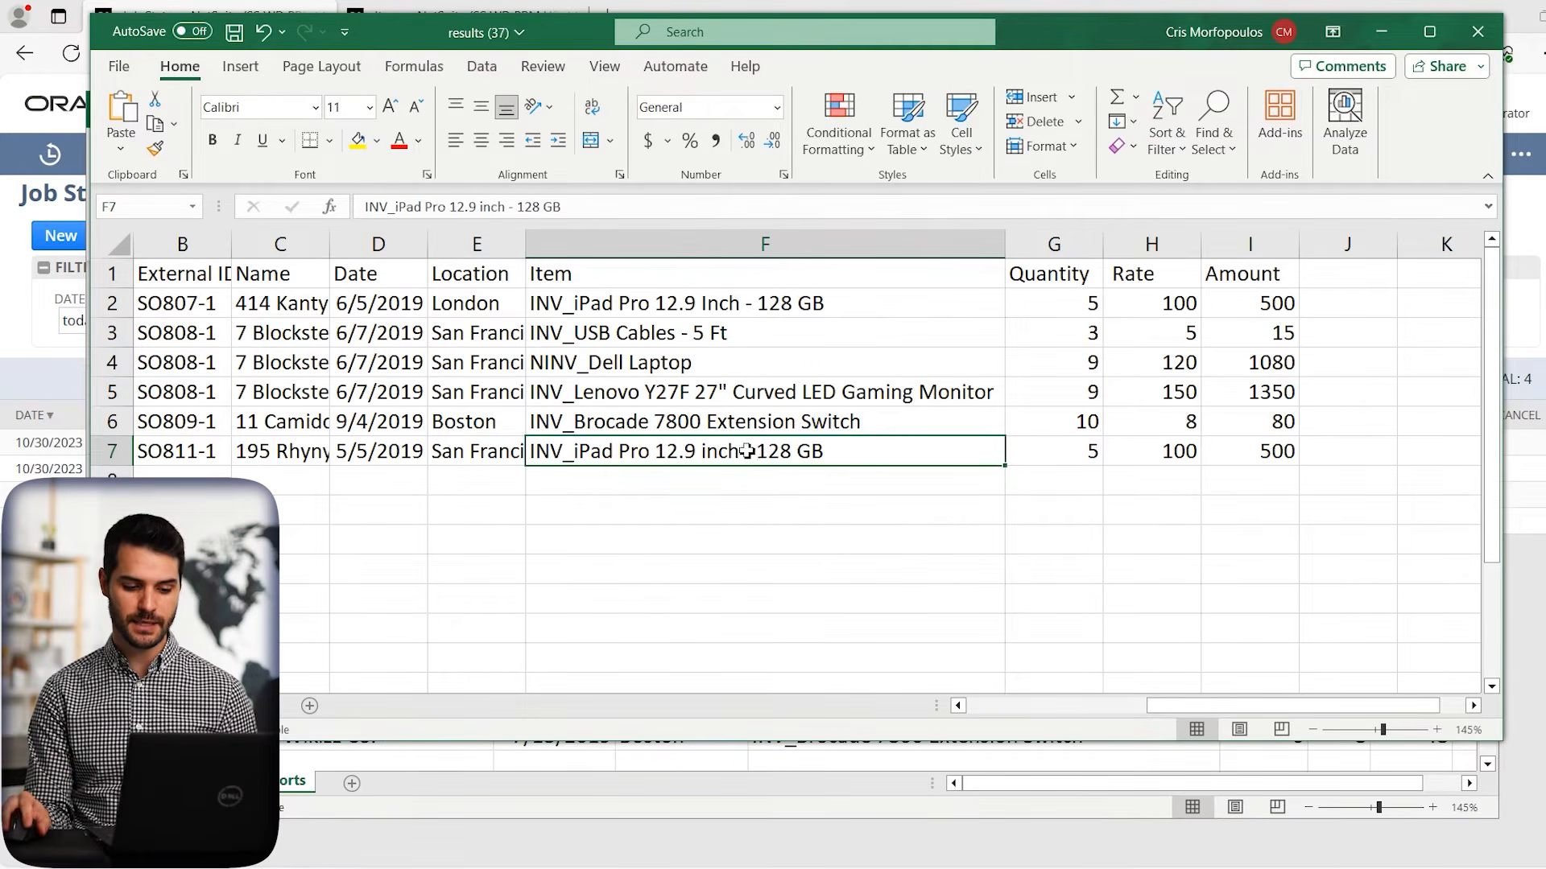
double_click(743, 451)
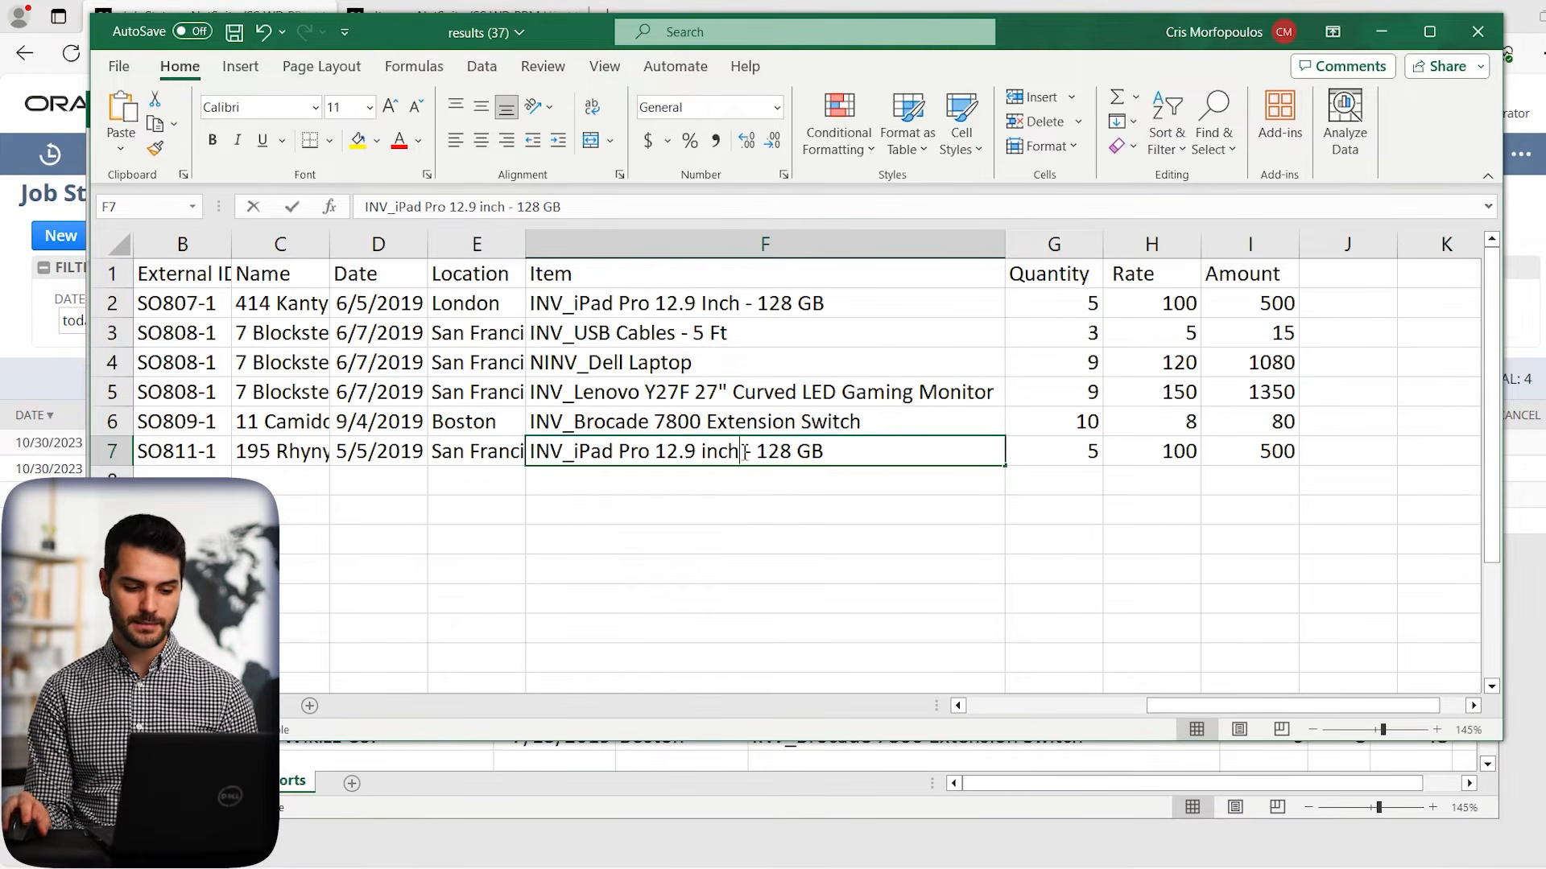
left_click(781, 479)
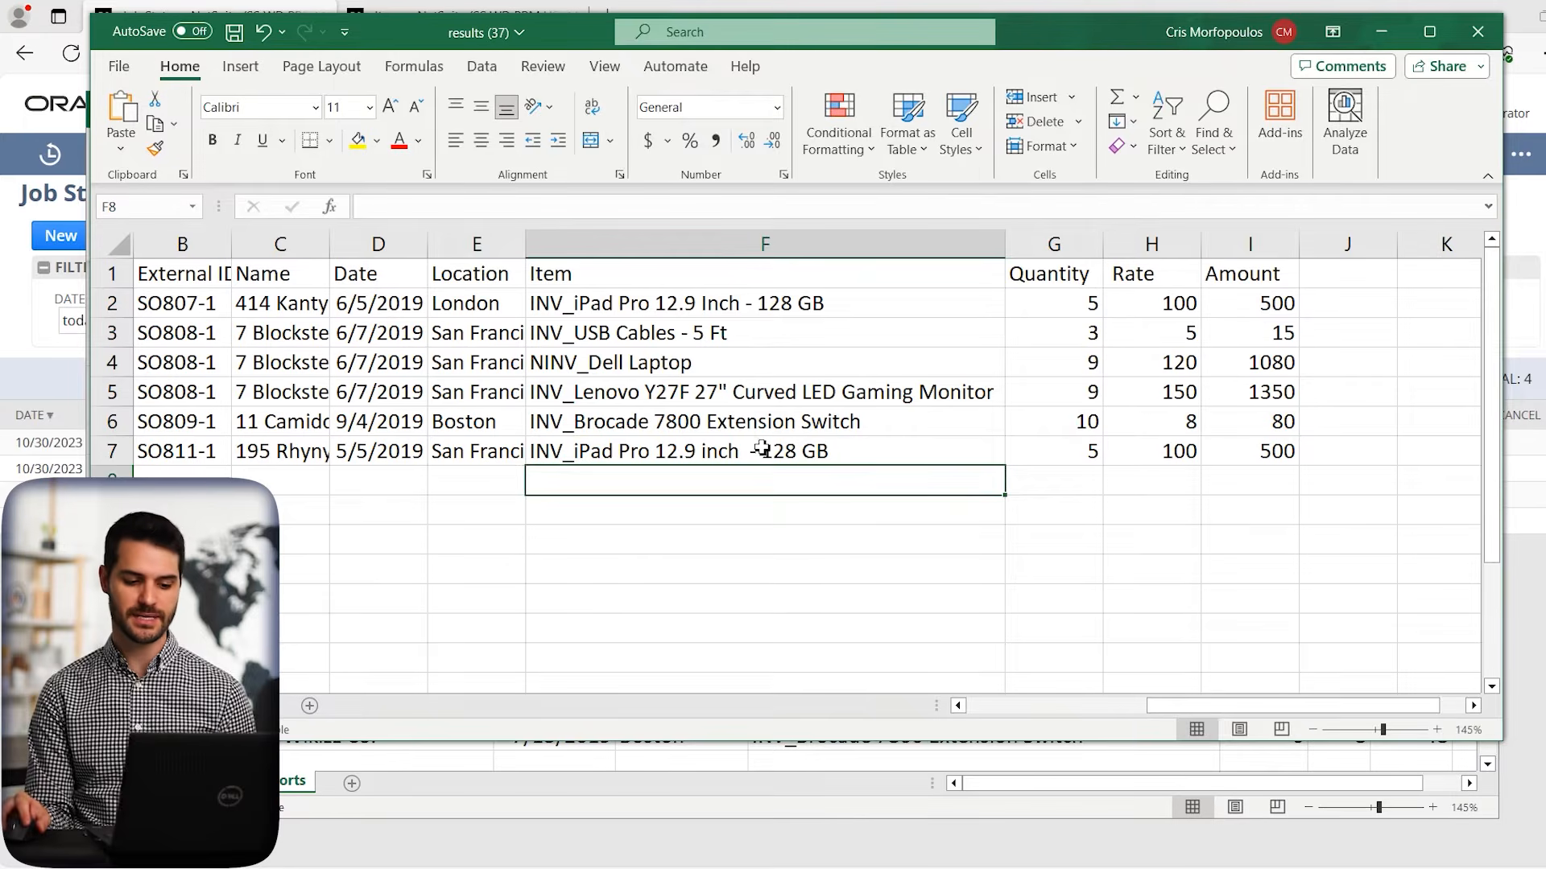
left_click(752, 451)
double_click(758, 454)
key("BackSpace")
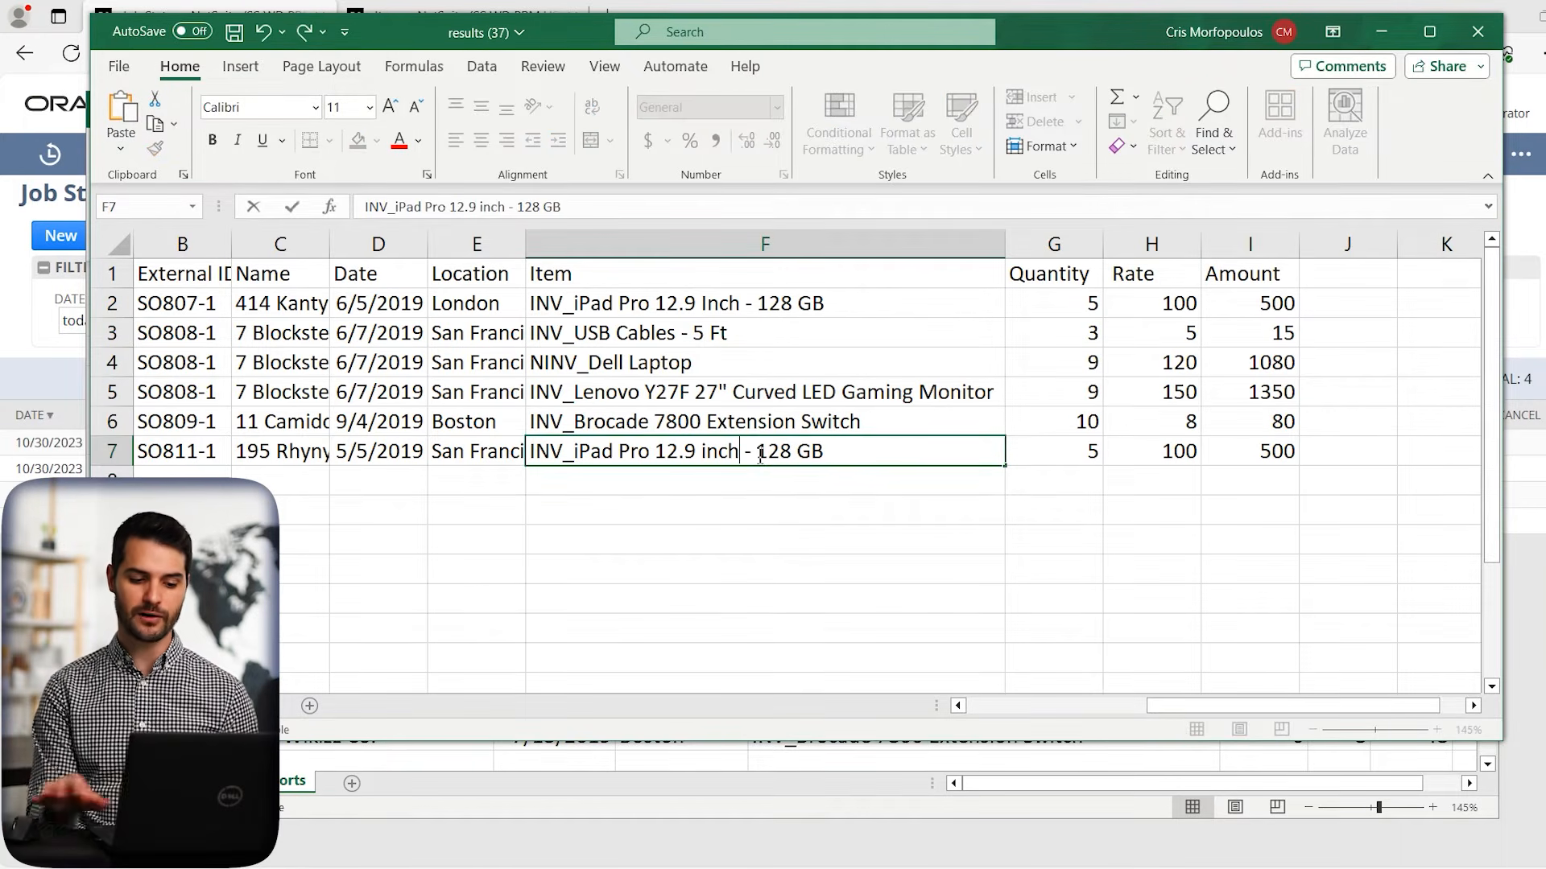
left_click(755, 491)
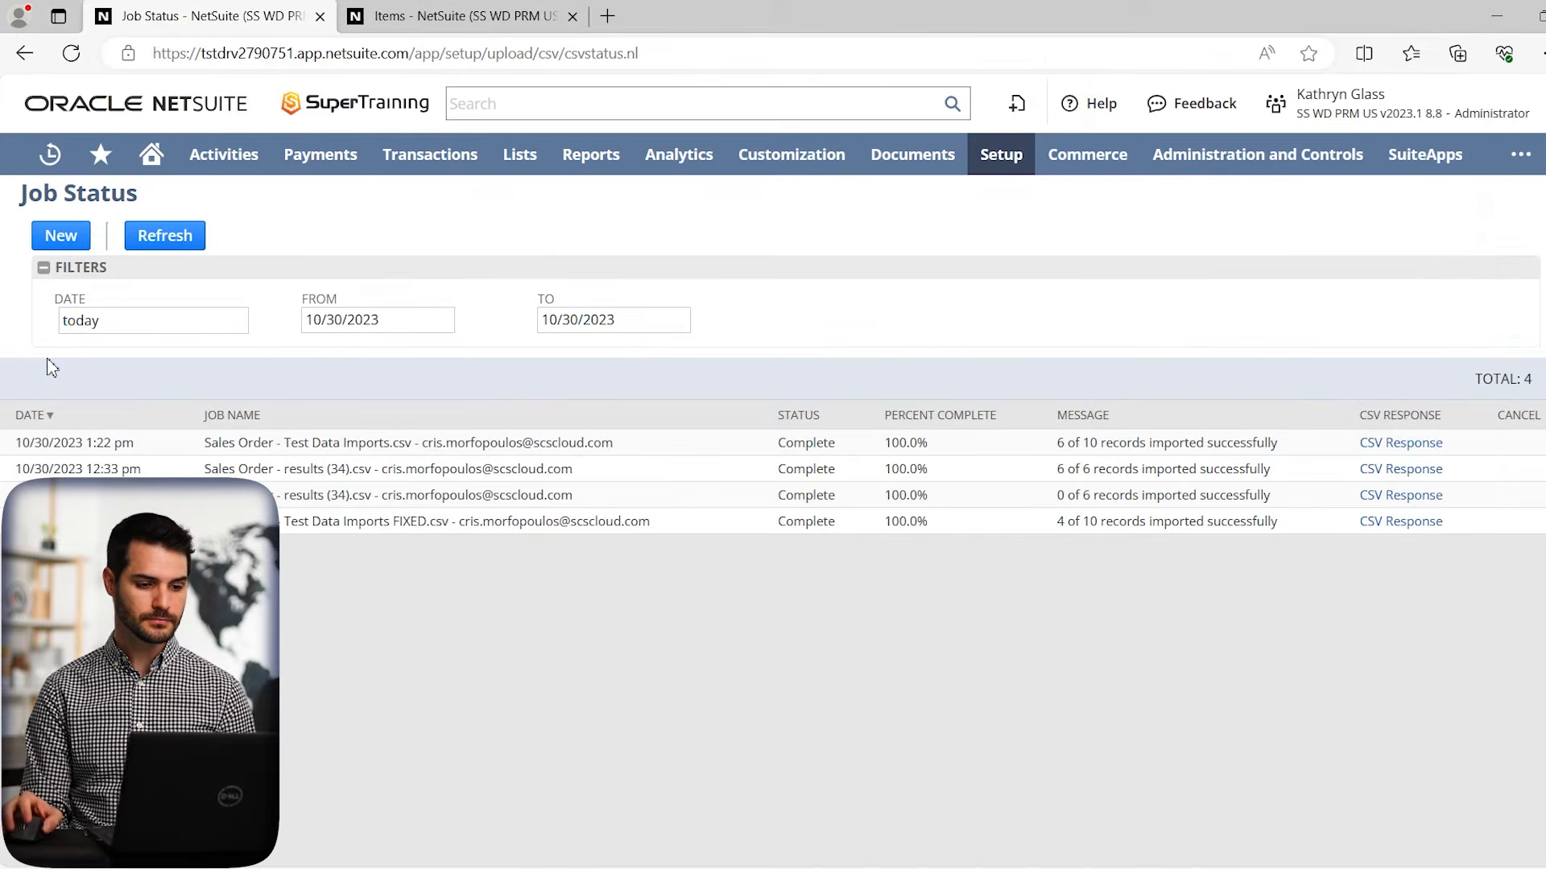
Switch to the NetSuite Items list, export it as a CSV file and open the downloaded Items59.csv
left_click(453, 18)
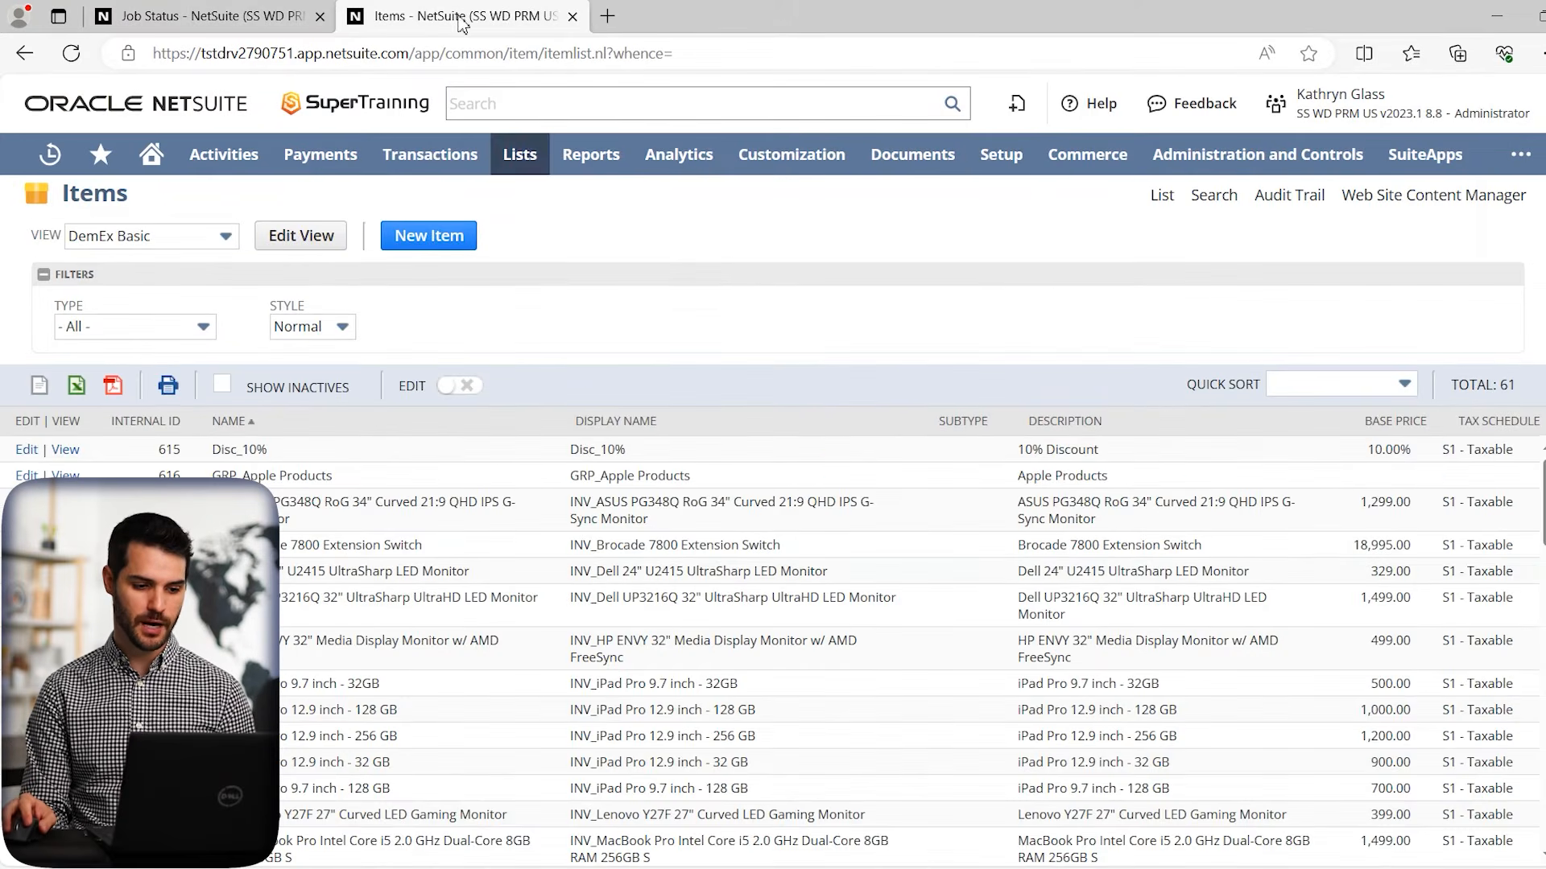
mouse_move(519, 155)
mouse_move(555, 240)
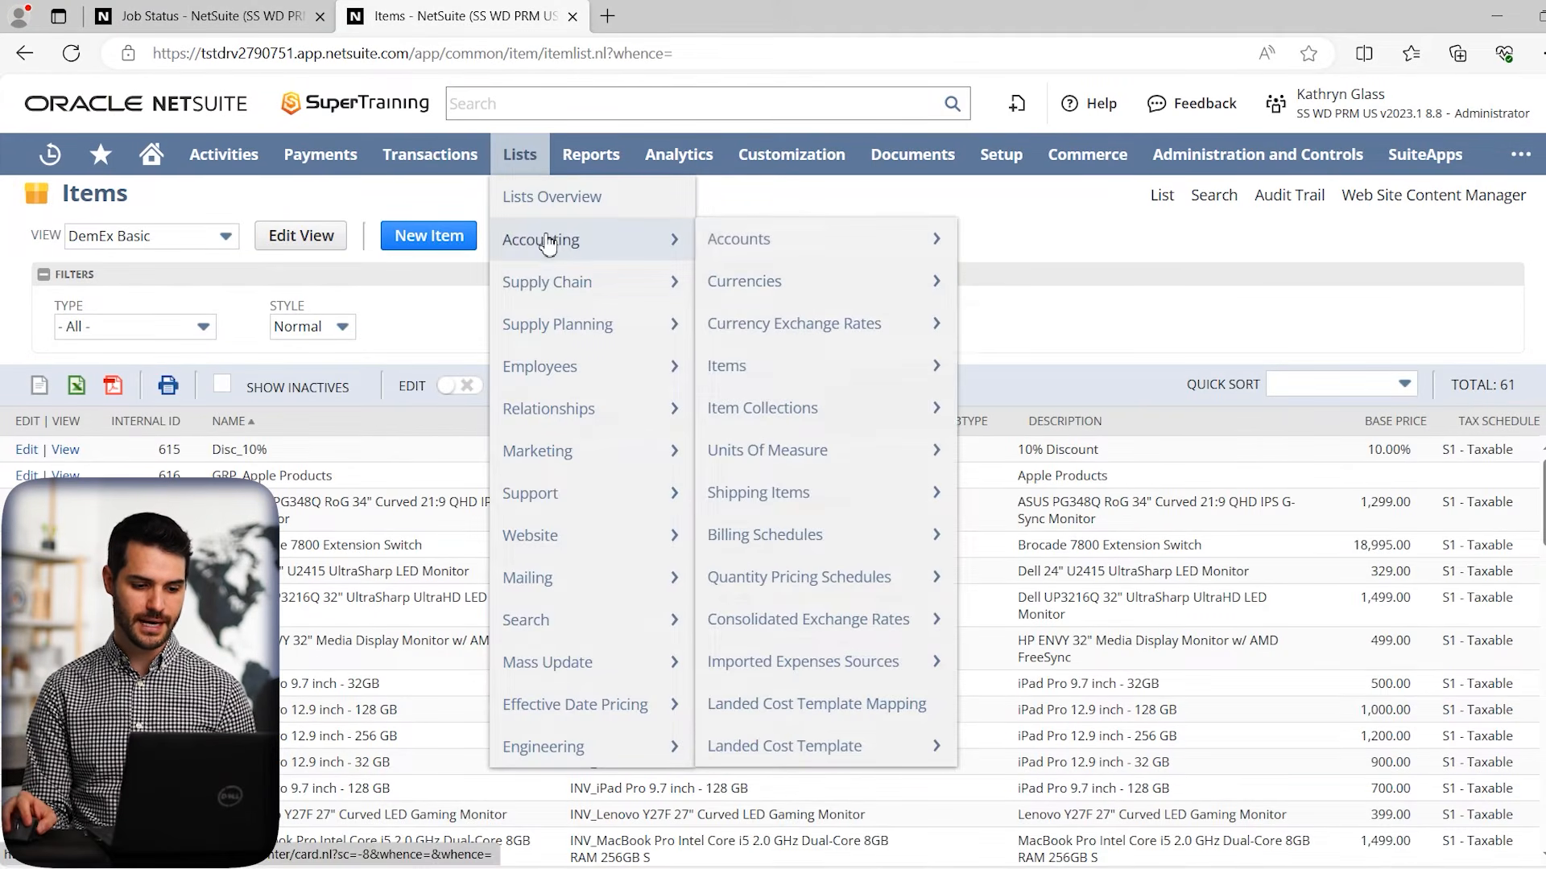
mouse_move(765, 371)
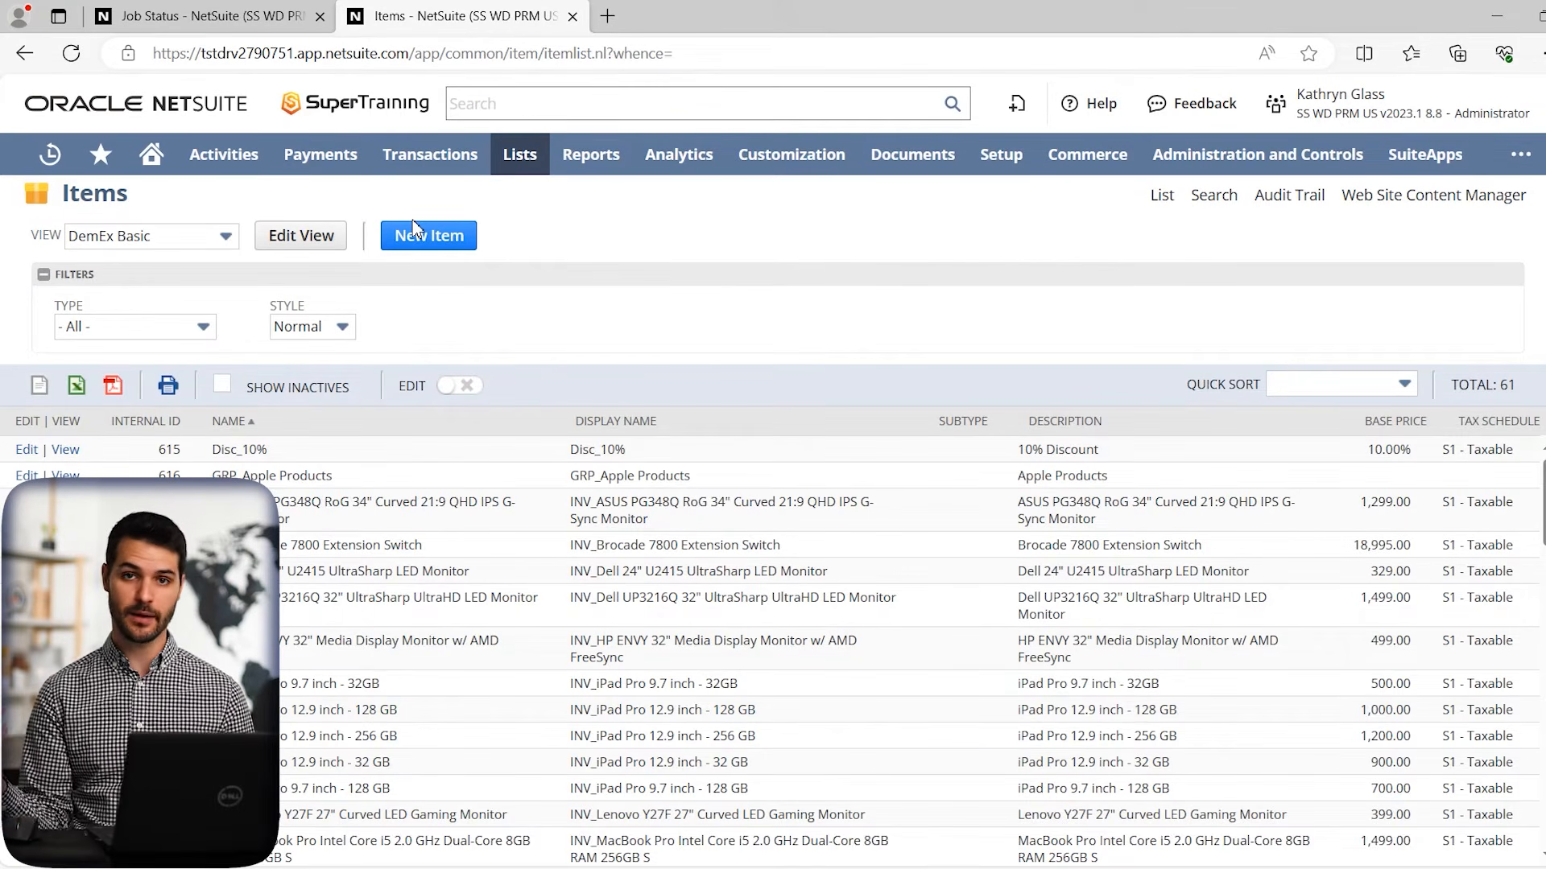
left_click(40, 389)
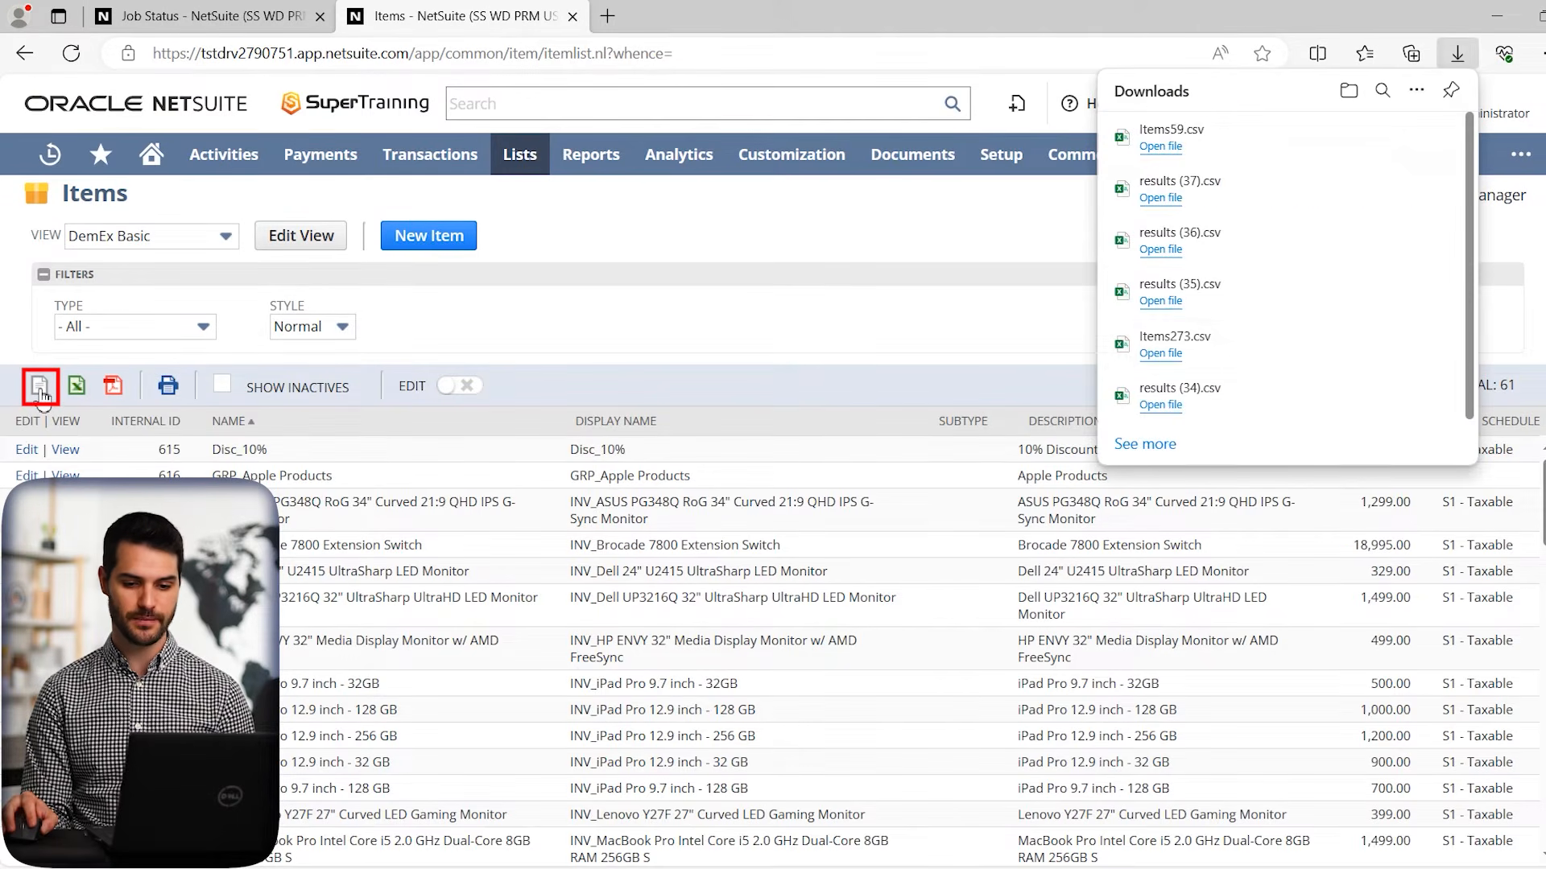
left_click(1177, 139)
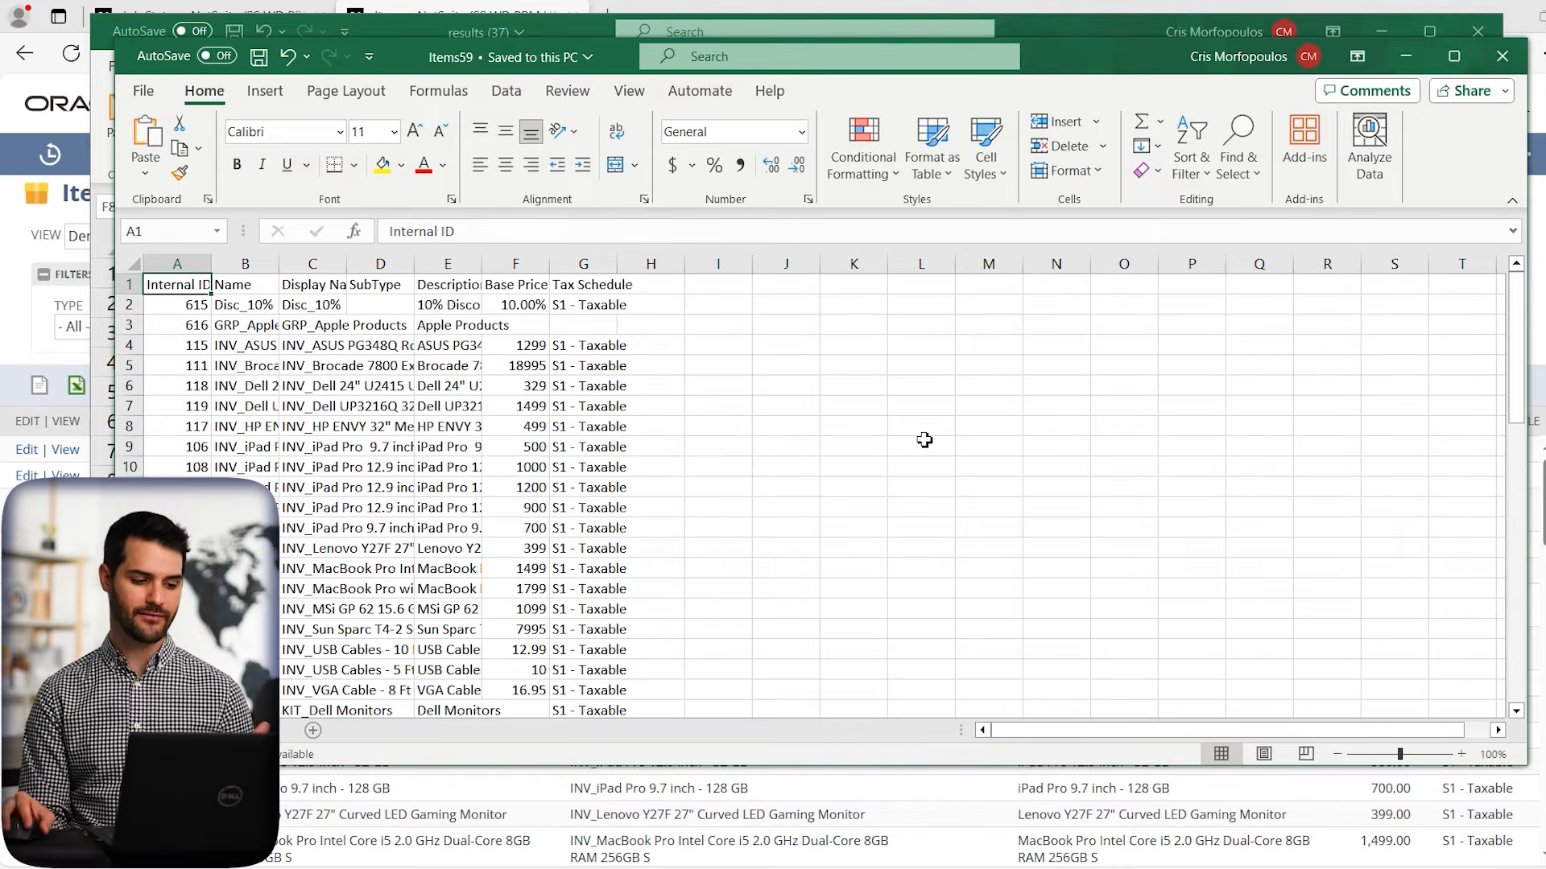
Shrink the Items59 workbook window, enlarge its view and widen the Internal ID and Name columns to make them readable
left_click_drag(367, 64, 265, 89)
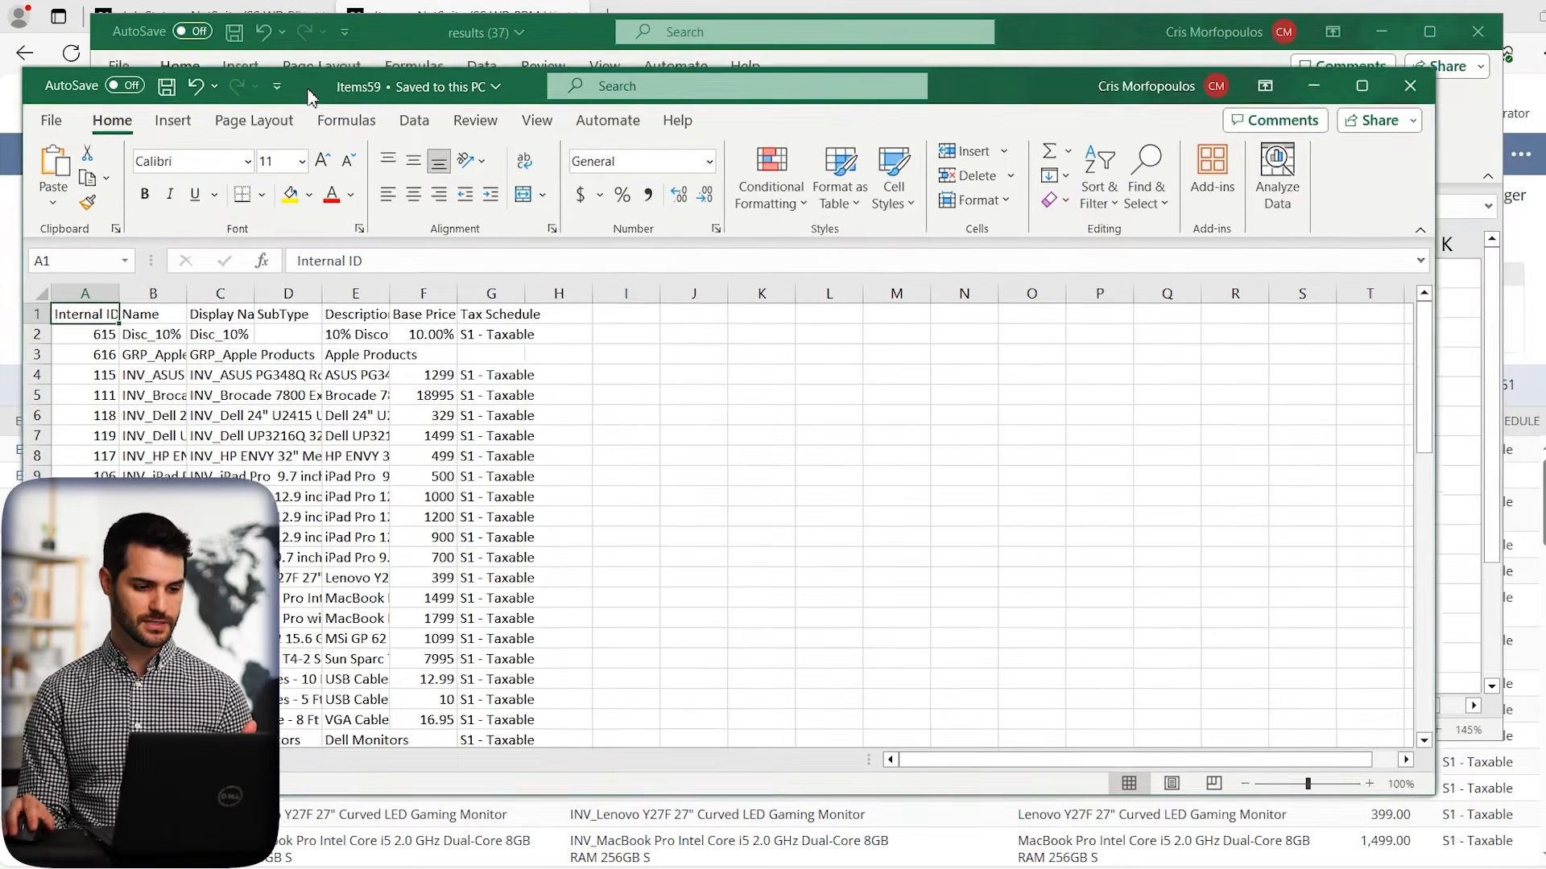
left_click_drag(1424, 395, 735, 395)
scroll(66, 370, "up", 4, "ctrl")
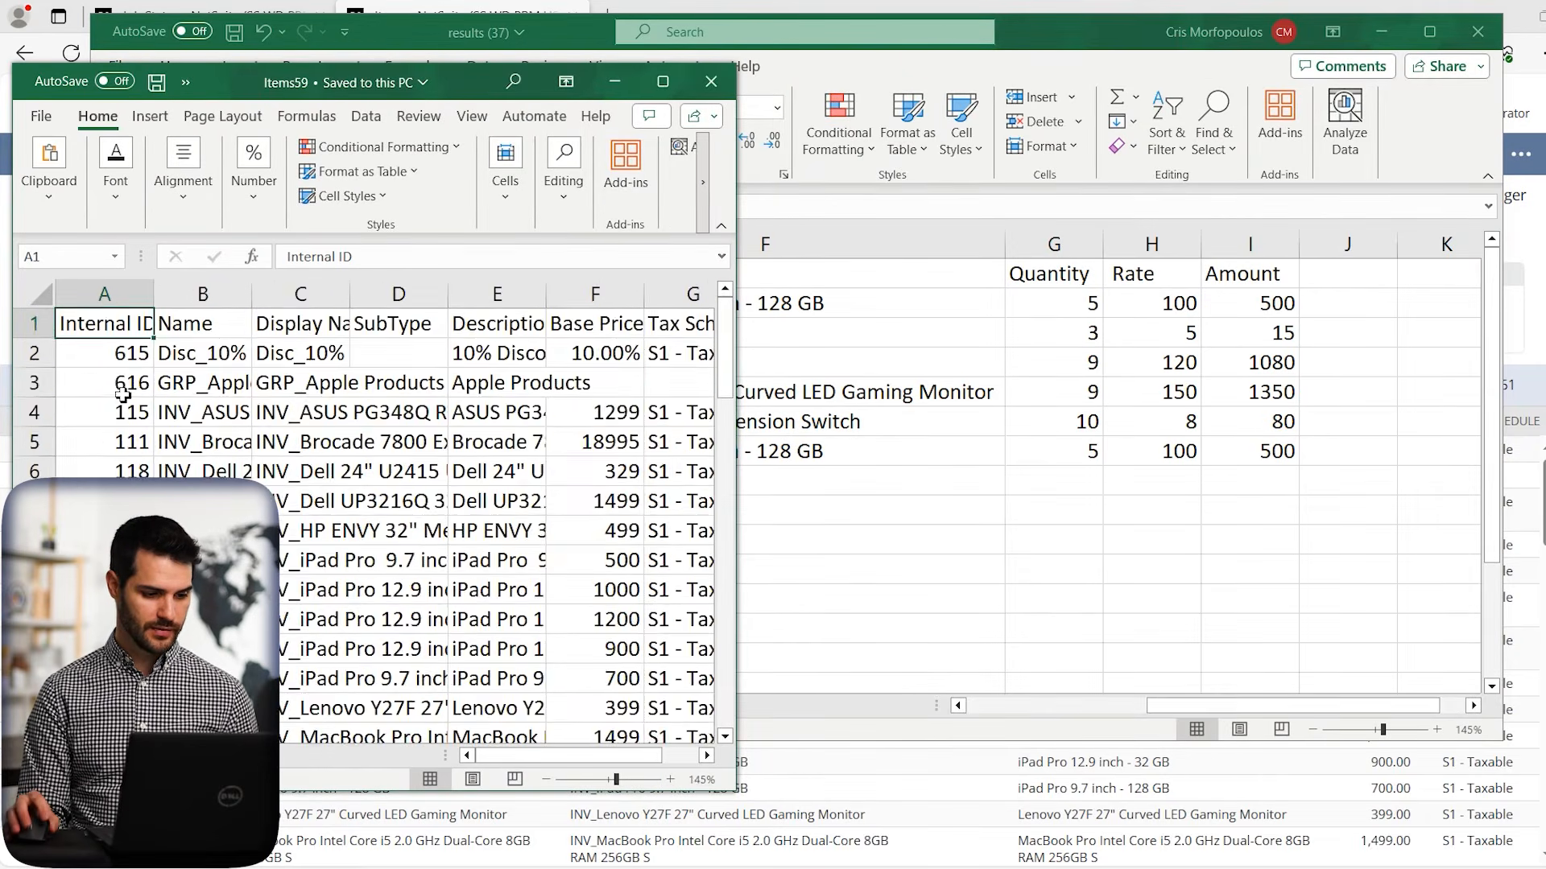
double_click(174, 299)
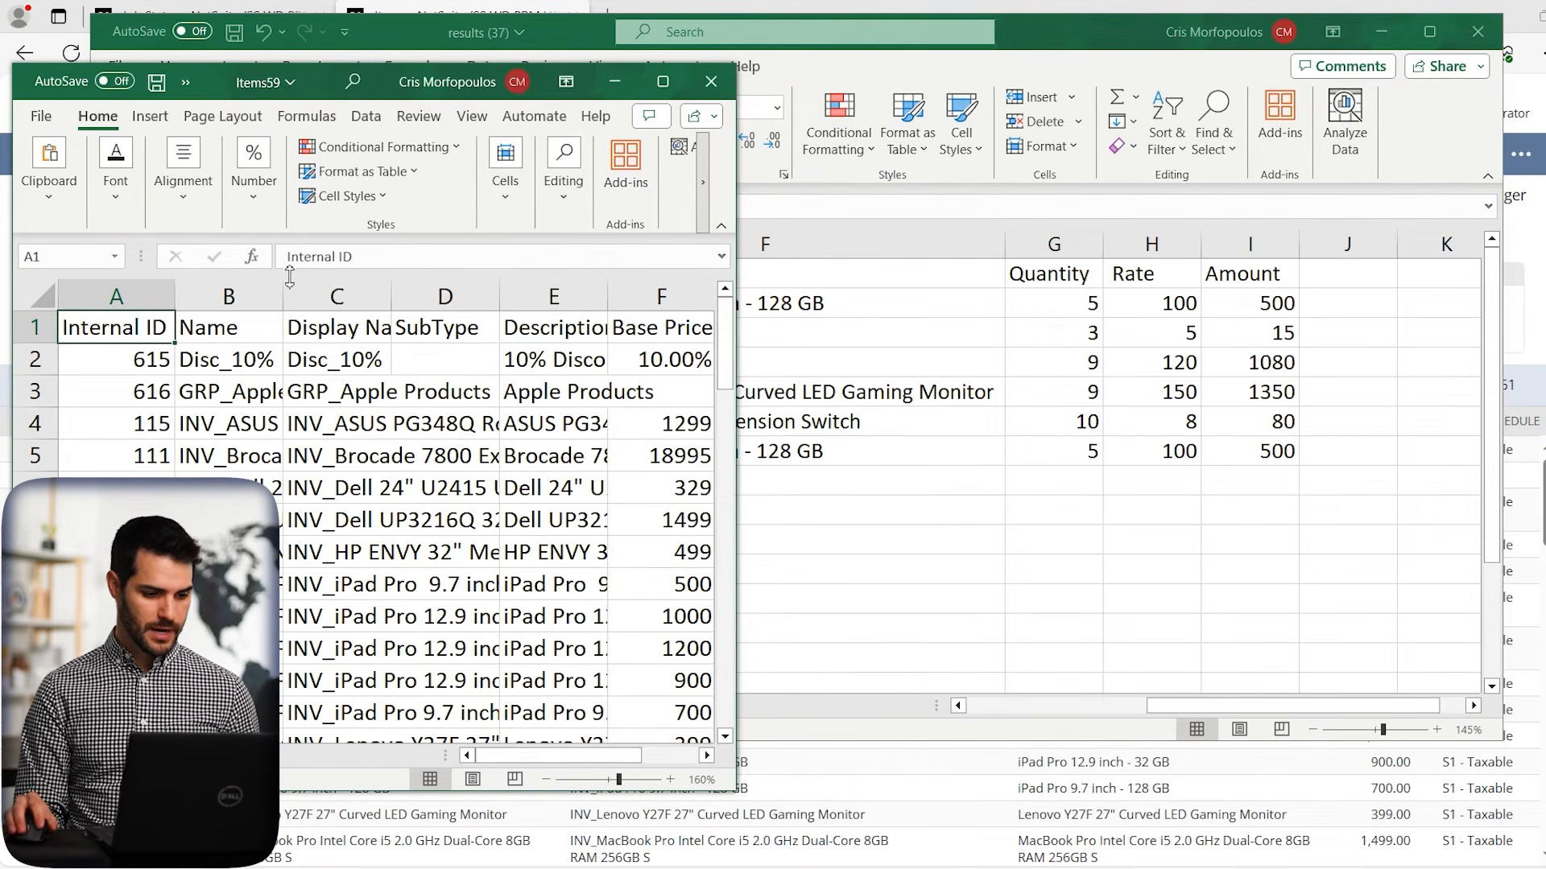
left_click_drag(283, 297, 582, 297)
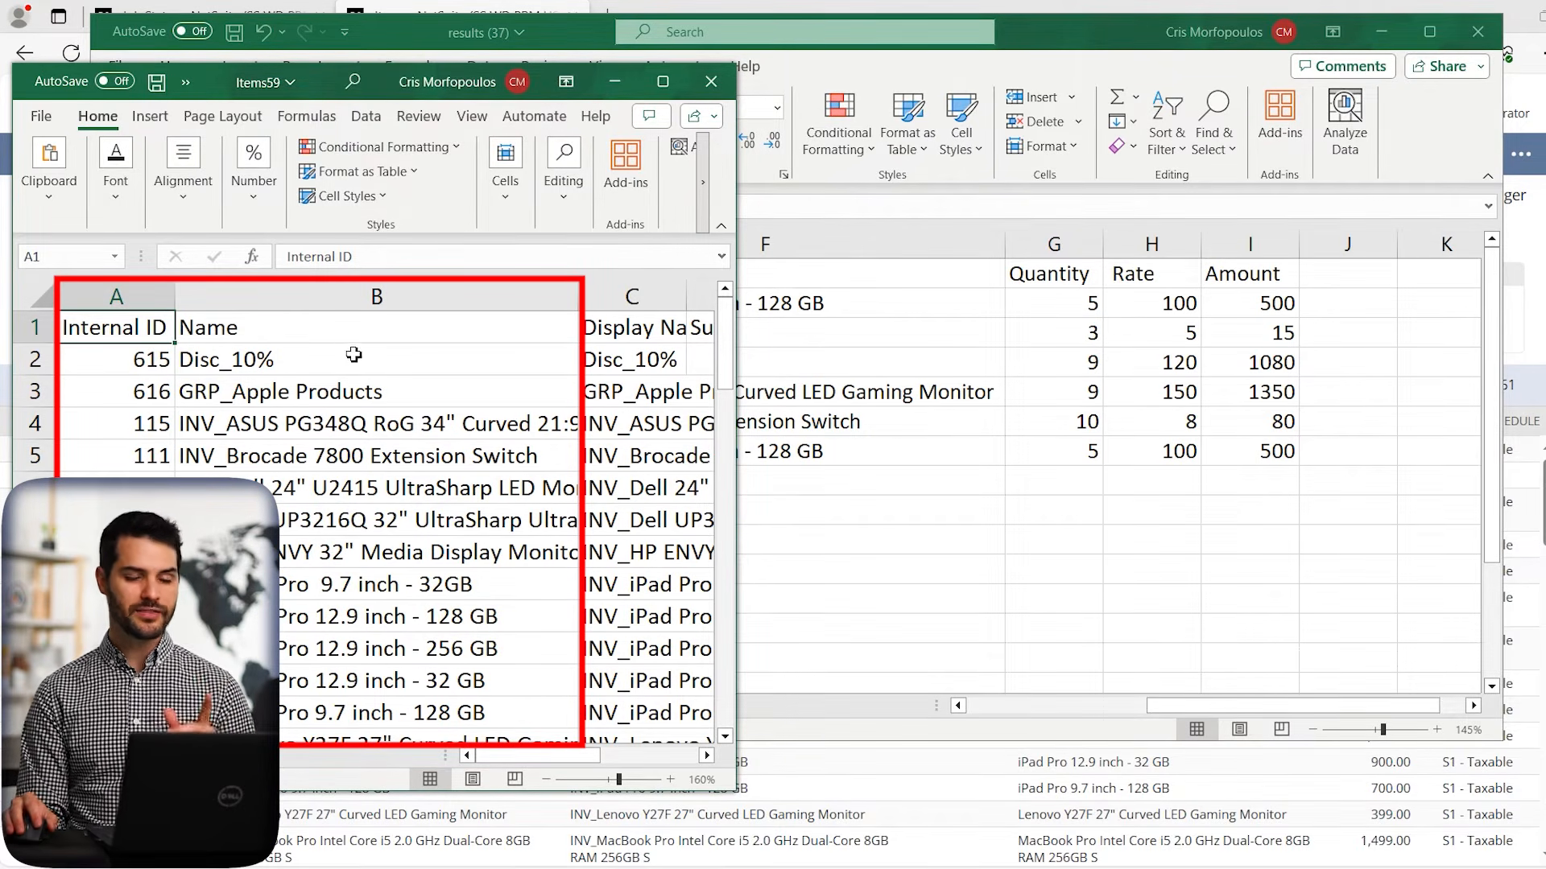
Move the Name column ahead of the Internal ID column in the Items59 workbook
left_click(350, 290)
right_click(350, 292)
left_click(435, 355)
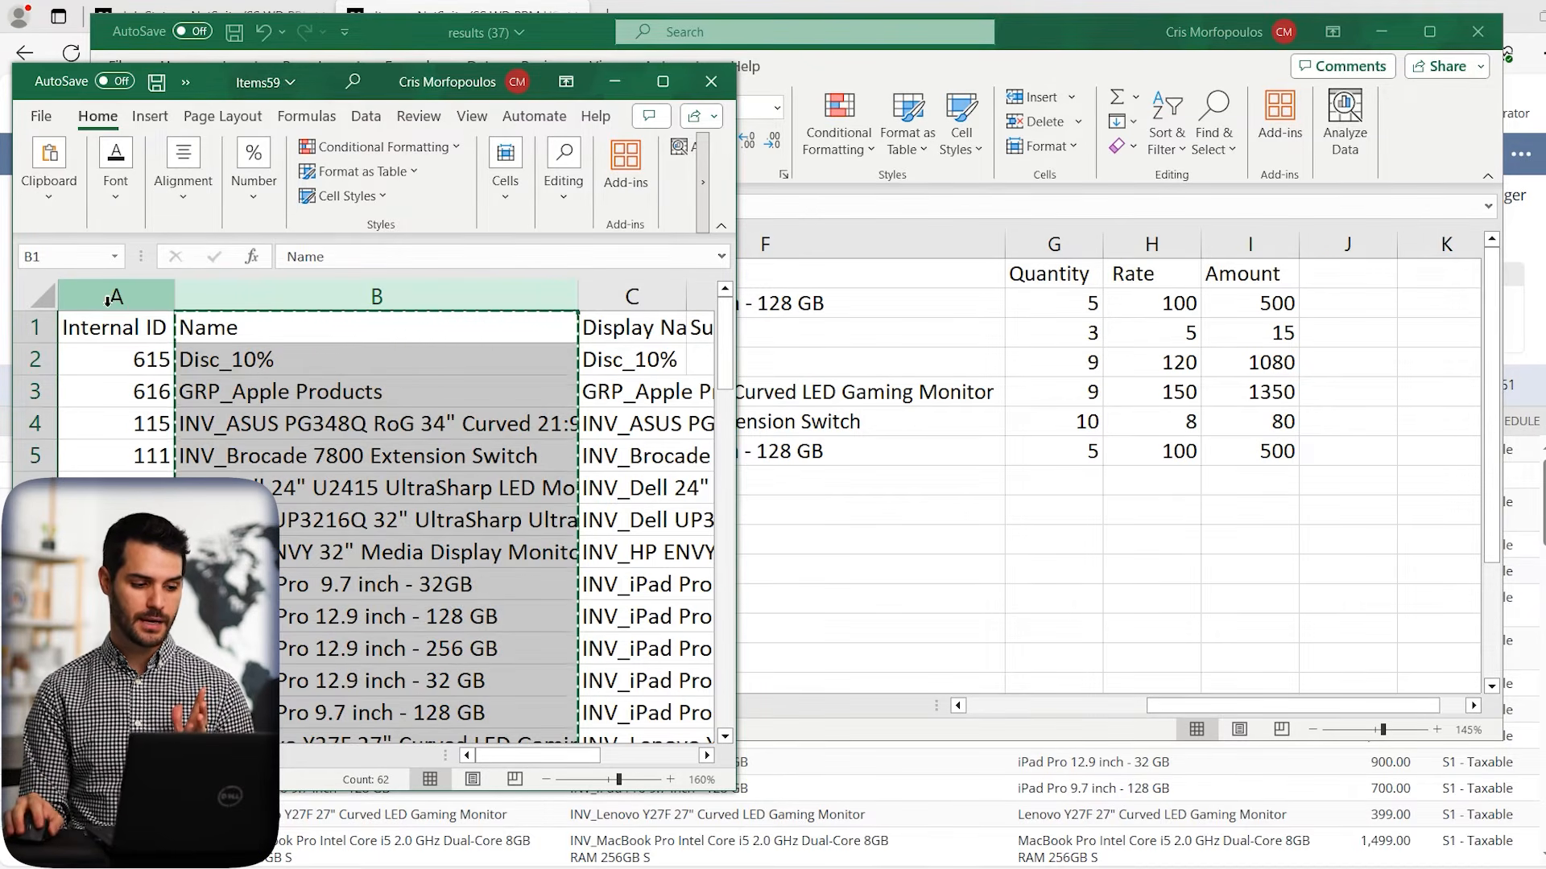
right_click(107, 301)
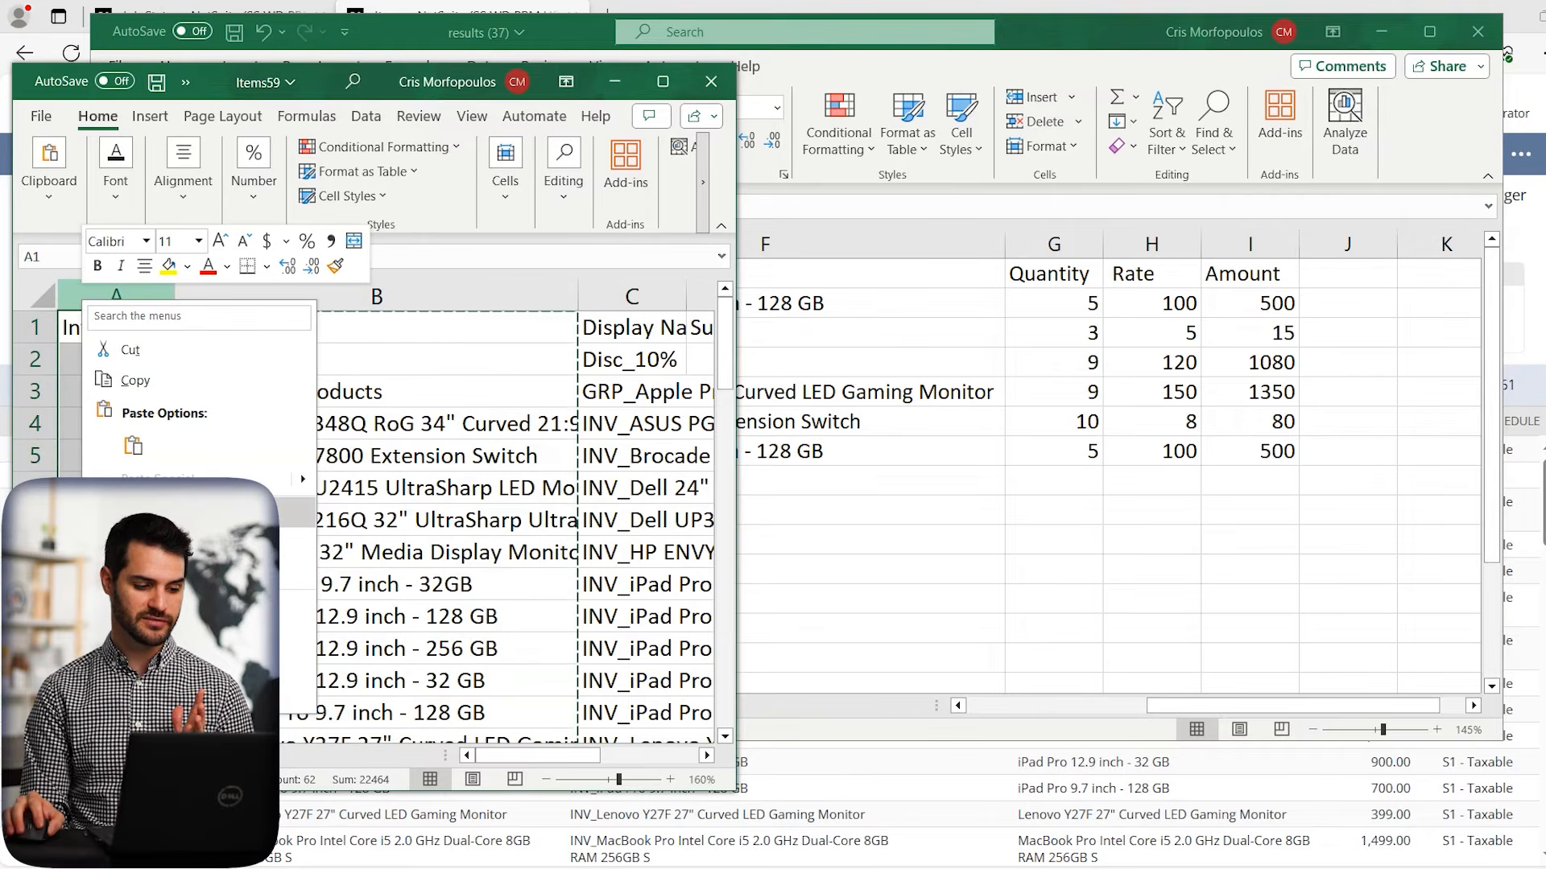
left_click(201, 512)
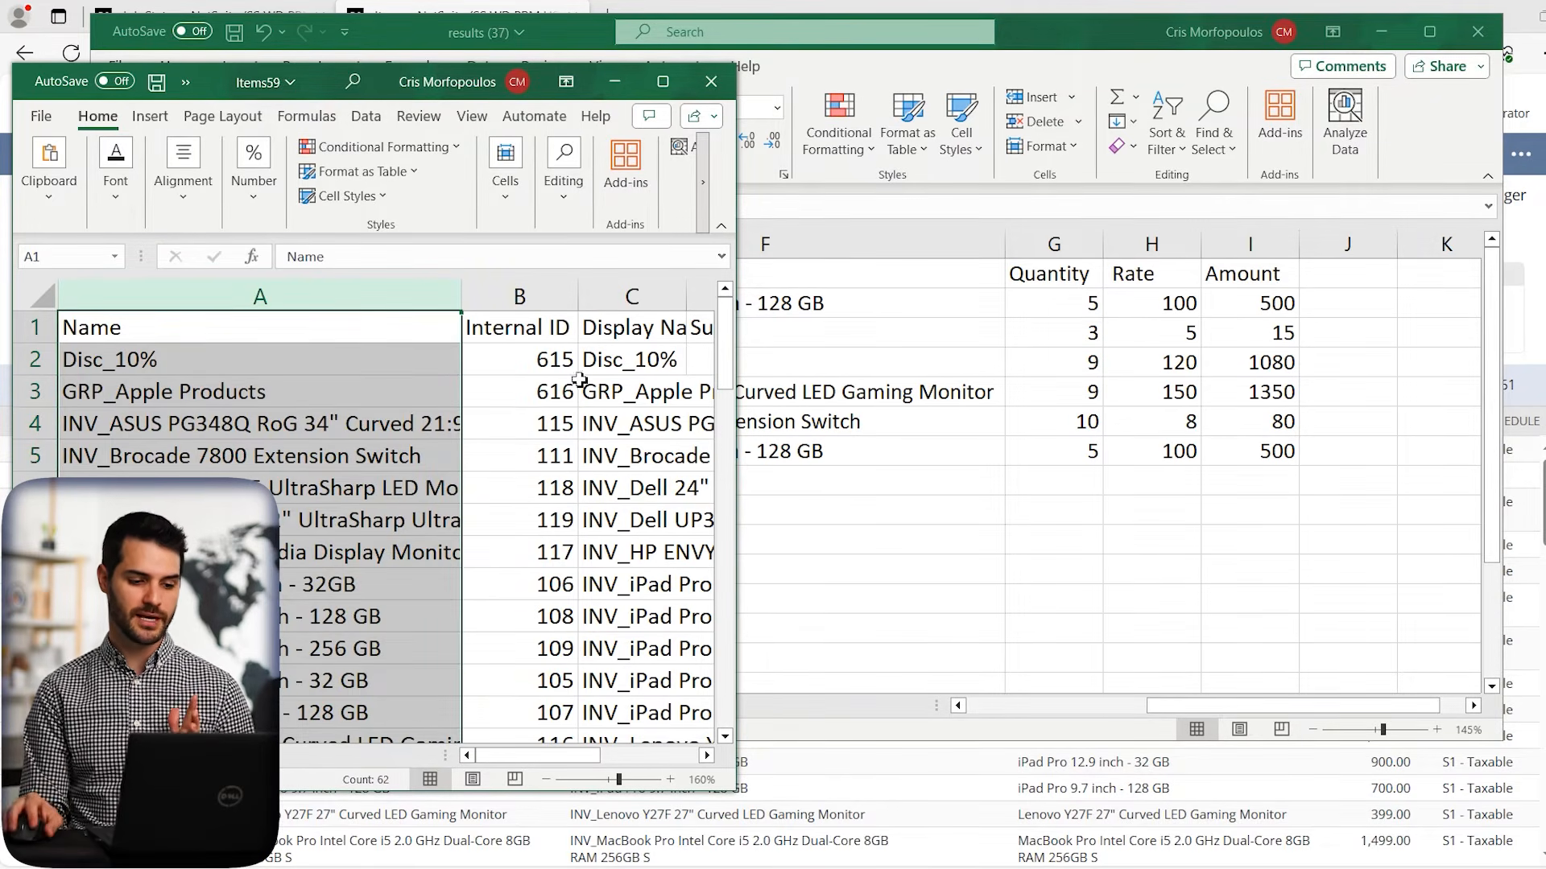
left_click(538, 305)
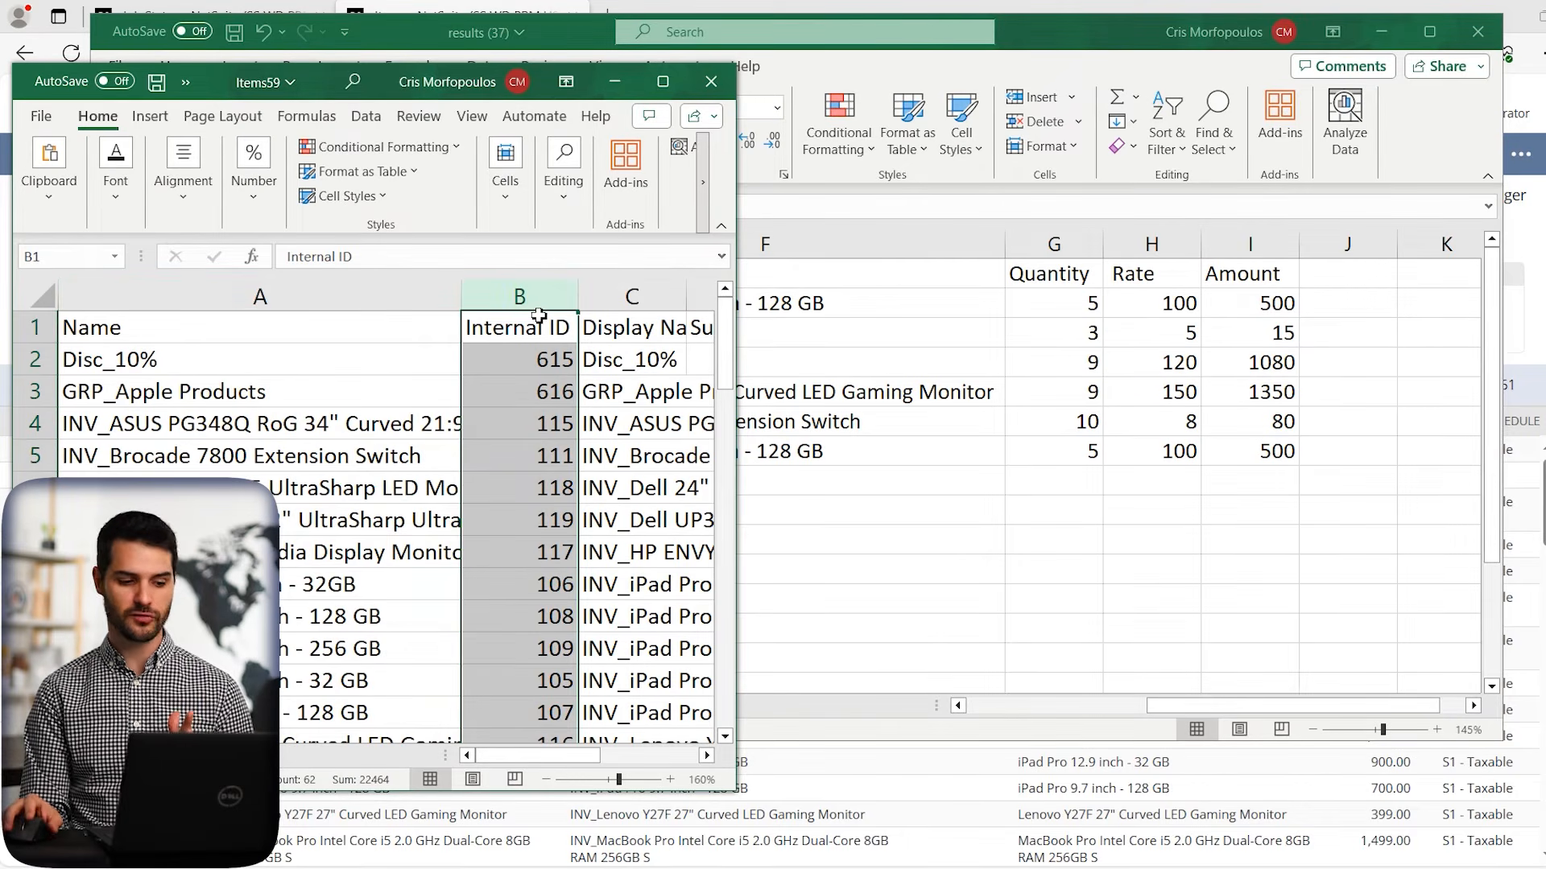
left_click(262, 299)
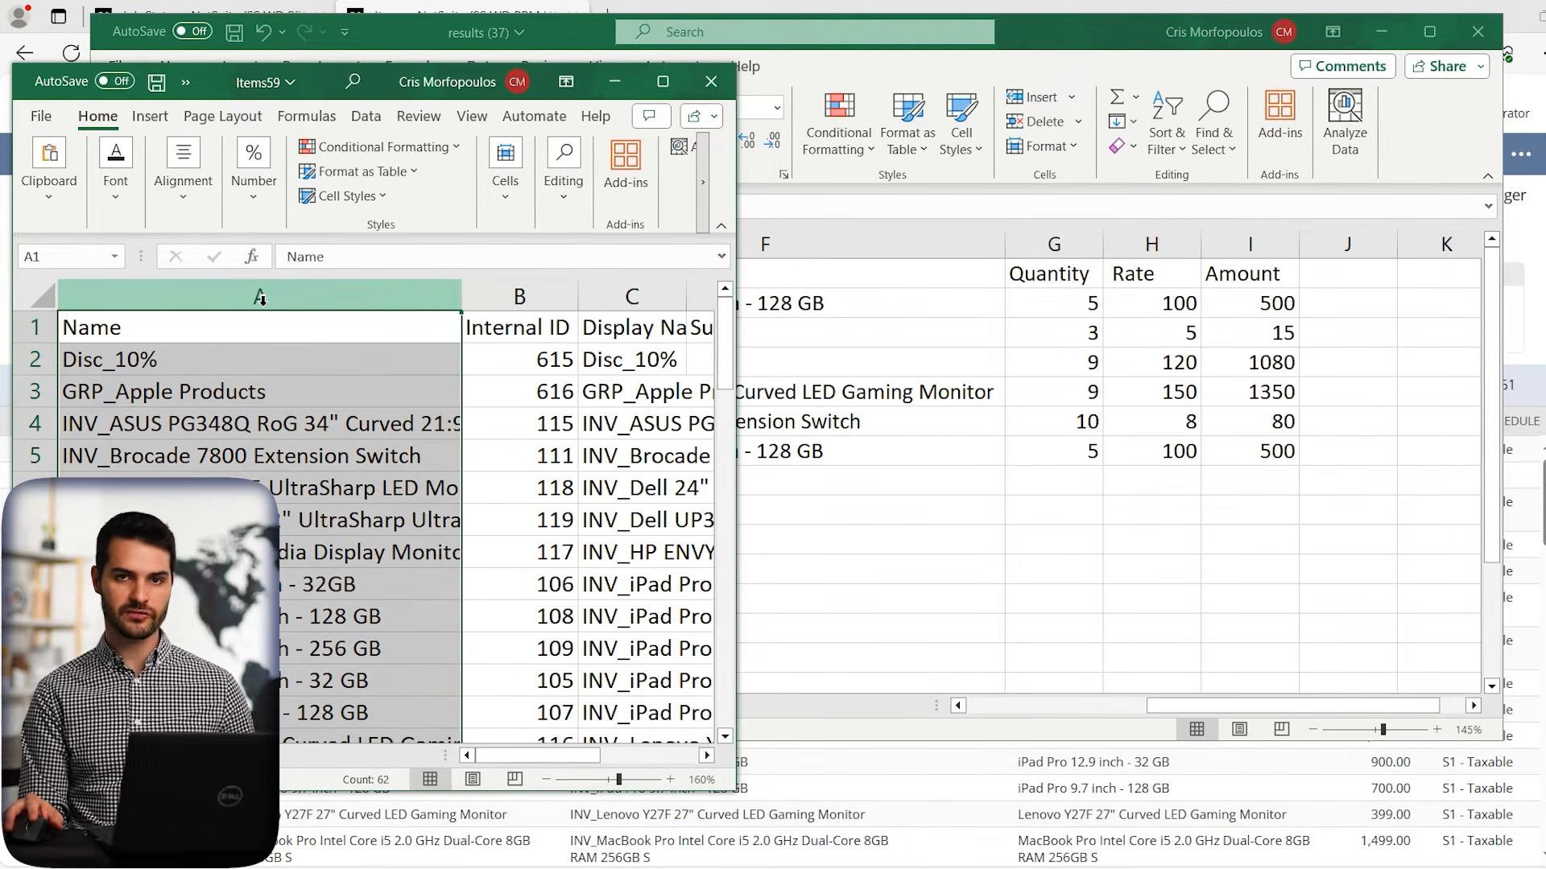
left_click(314, 396)
left_click(242, 338)
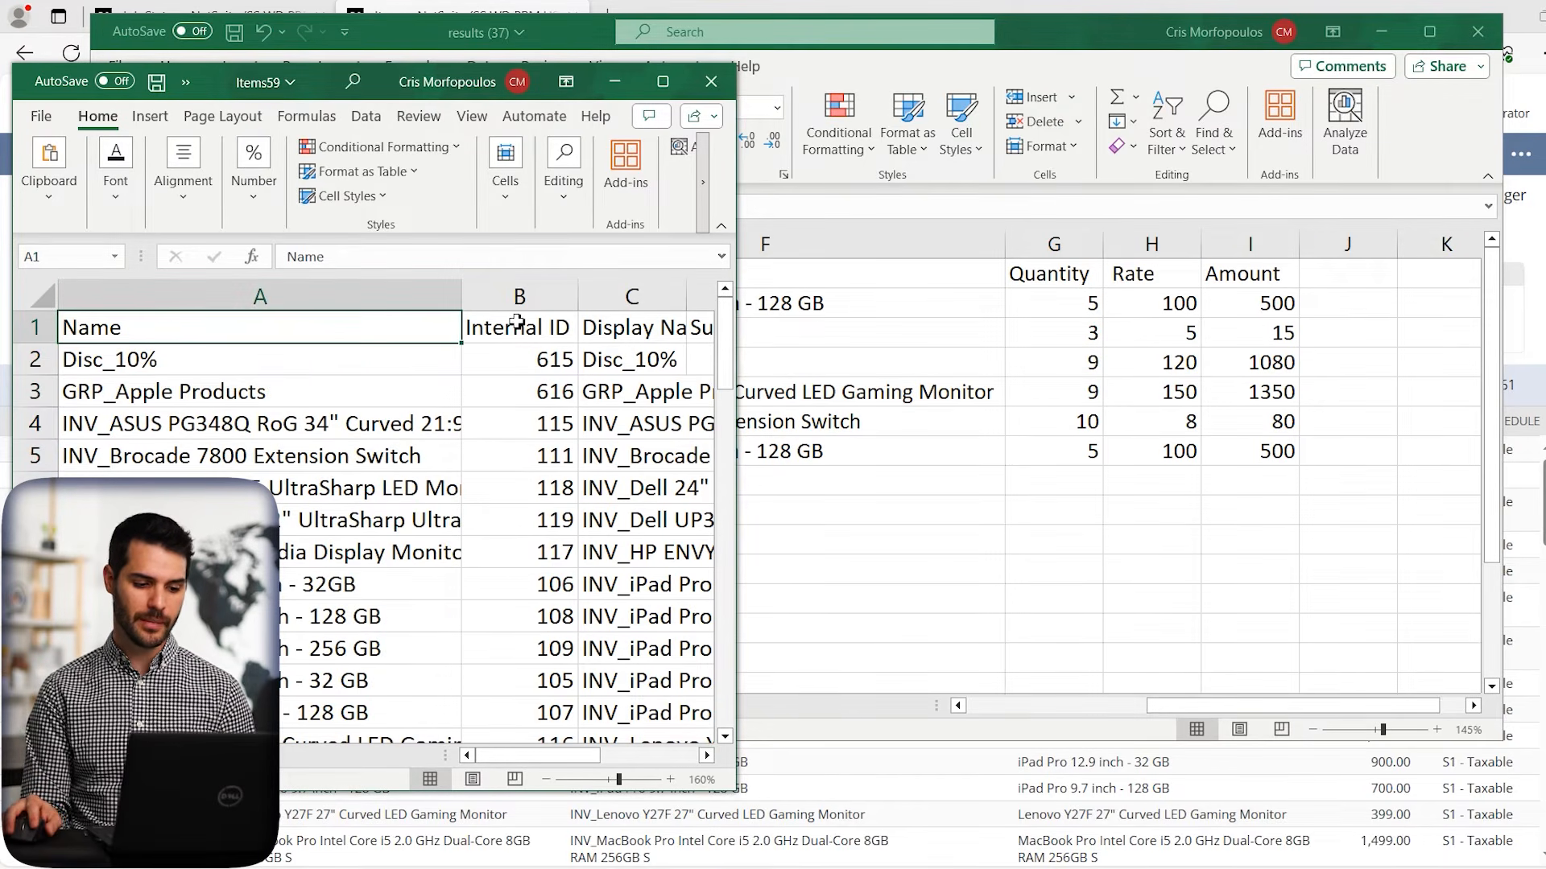
left_click(518, 322)
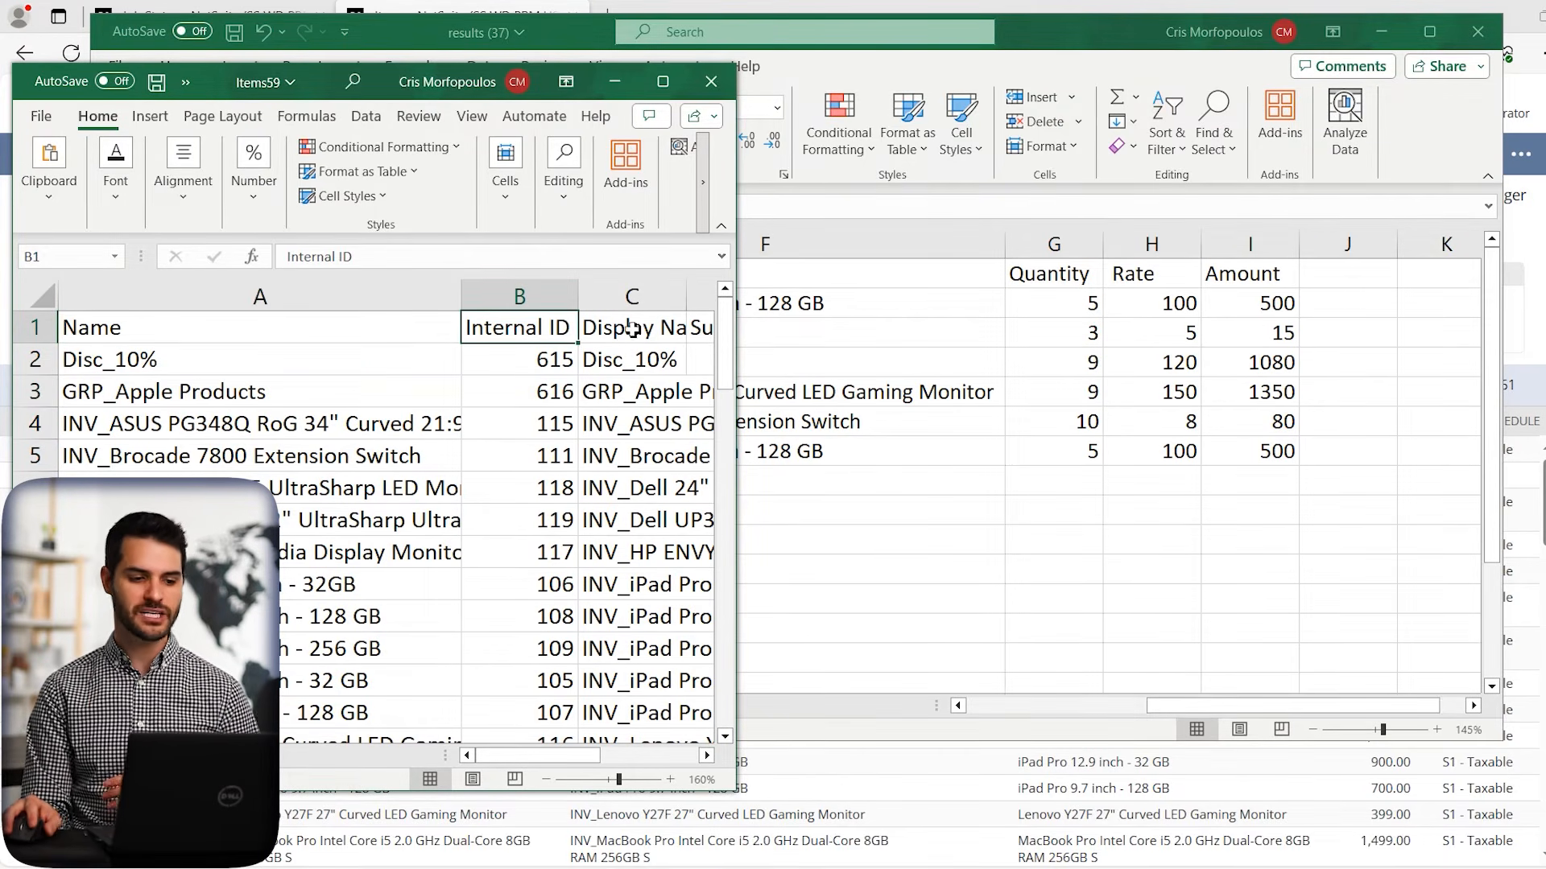
Place the results (37) workbook beside the Items59 workbook and insert a blank column before Quantity
left_click_drag(490, 36, 594, 67)
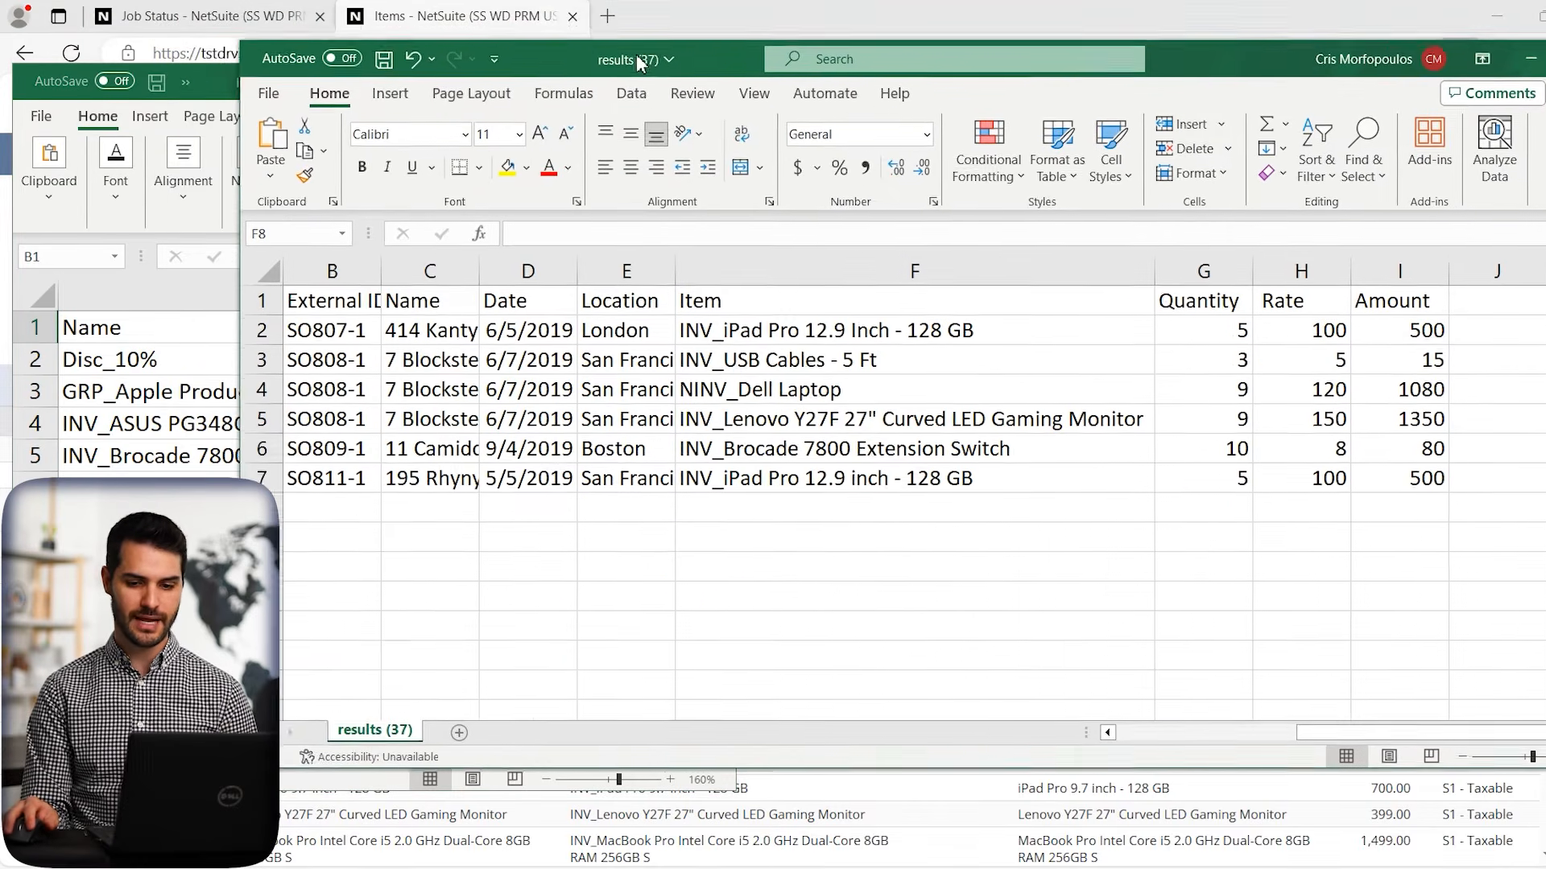
left_click_drag(190, 77, 756, 83)
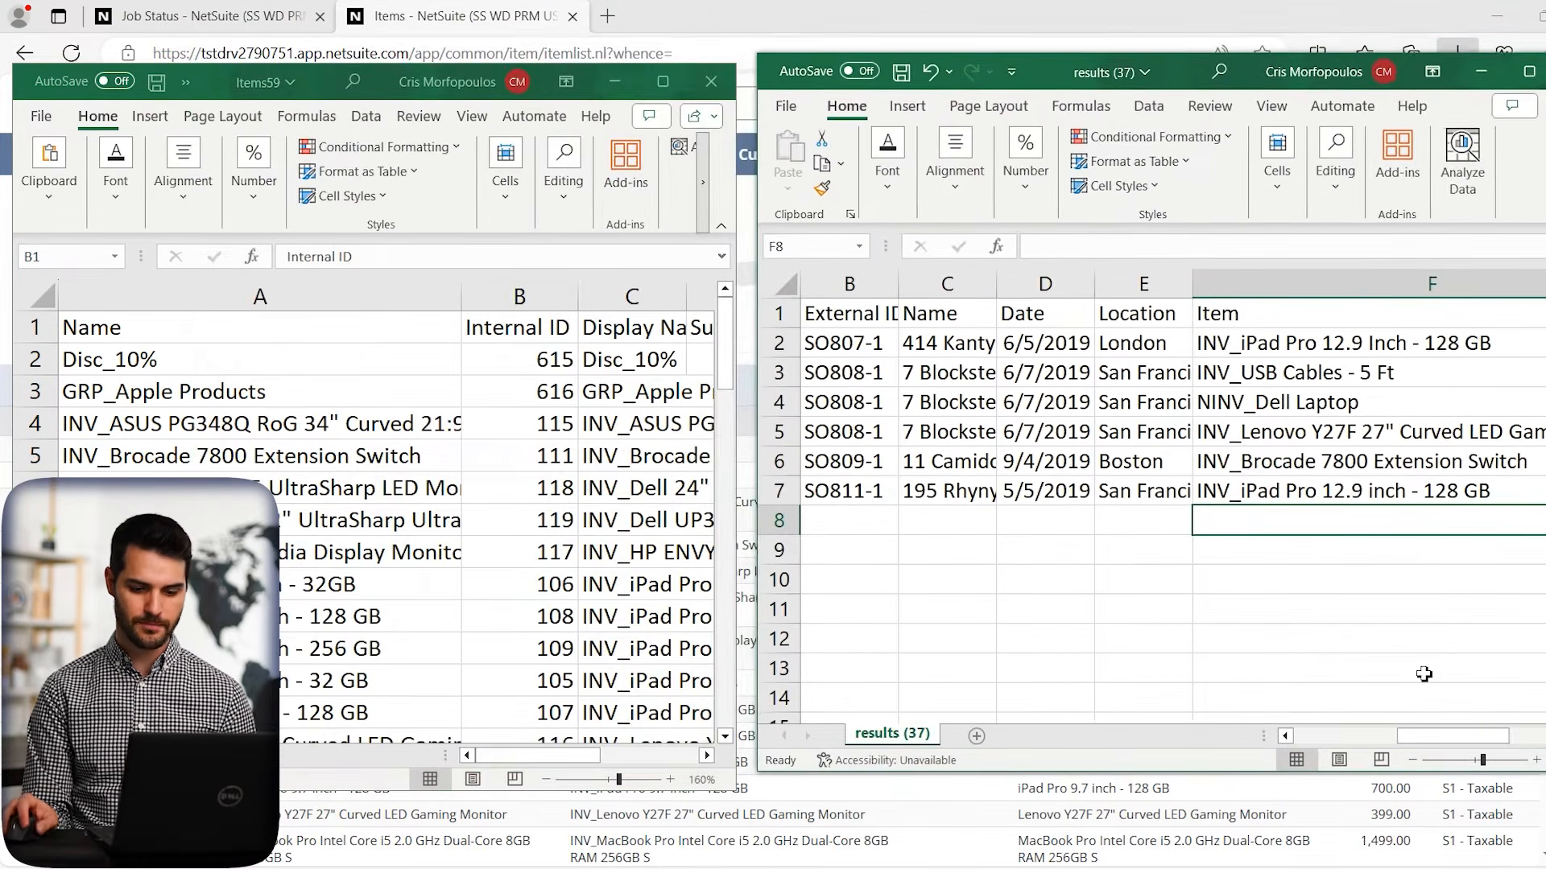
left_click_drag(1416, 739, 1449, 741)
left_click(1324, 286)
right_click(1317, 293)
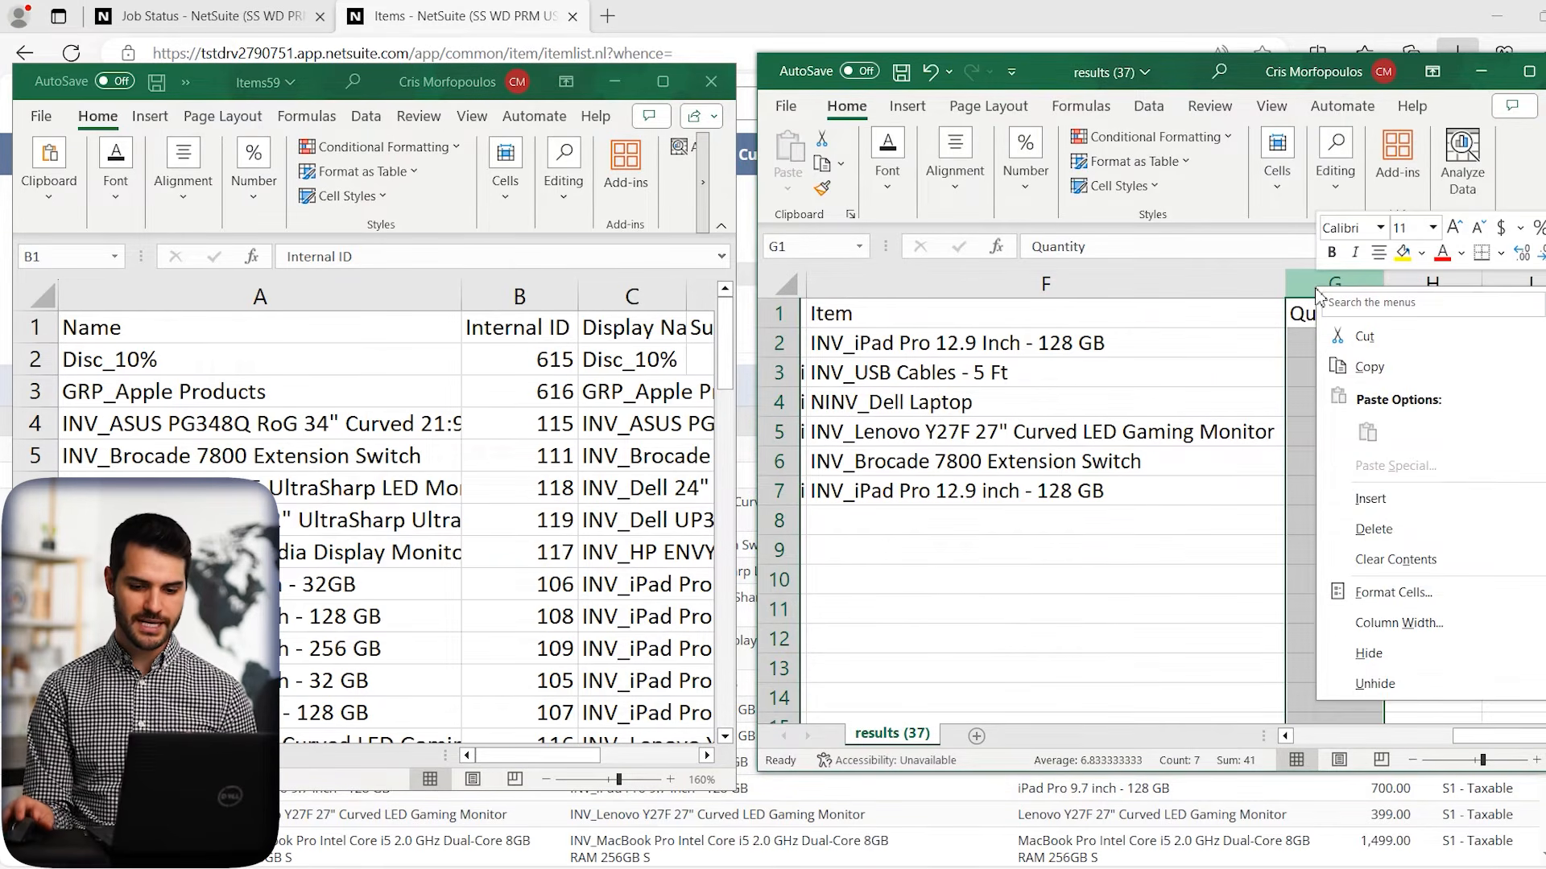
left_click(1386, 500)
Title the new column Item Internal ID and narrow it to fit the header
left_click(1363, 317)
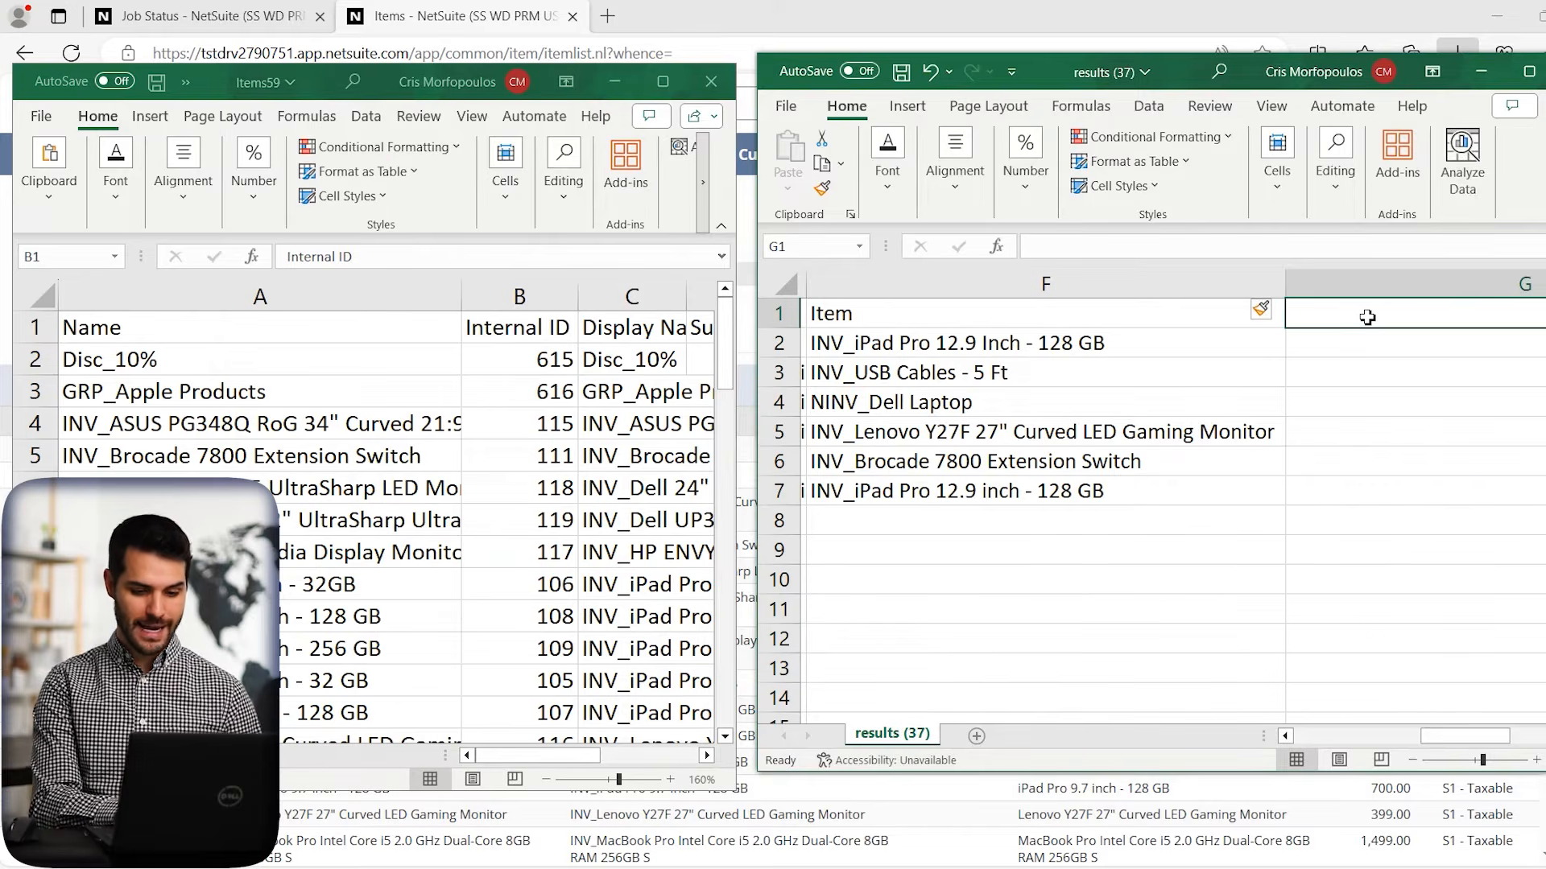
type("Item Internal ID")
left_click(1263, 372)
left_click_drag(1279, 284, 953, 304)
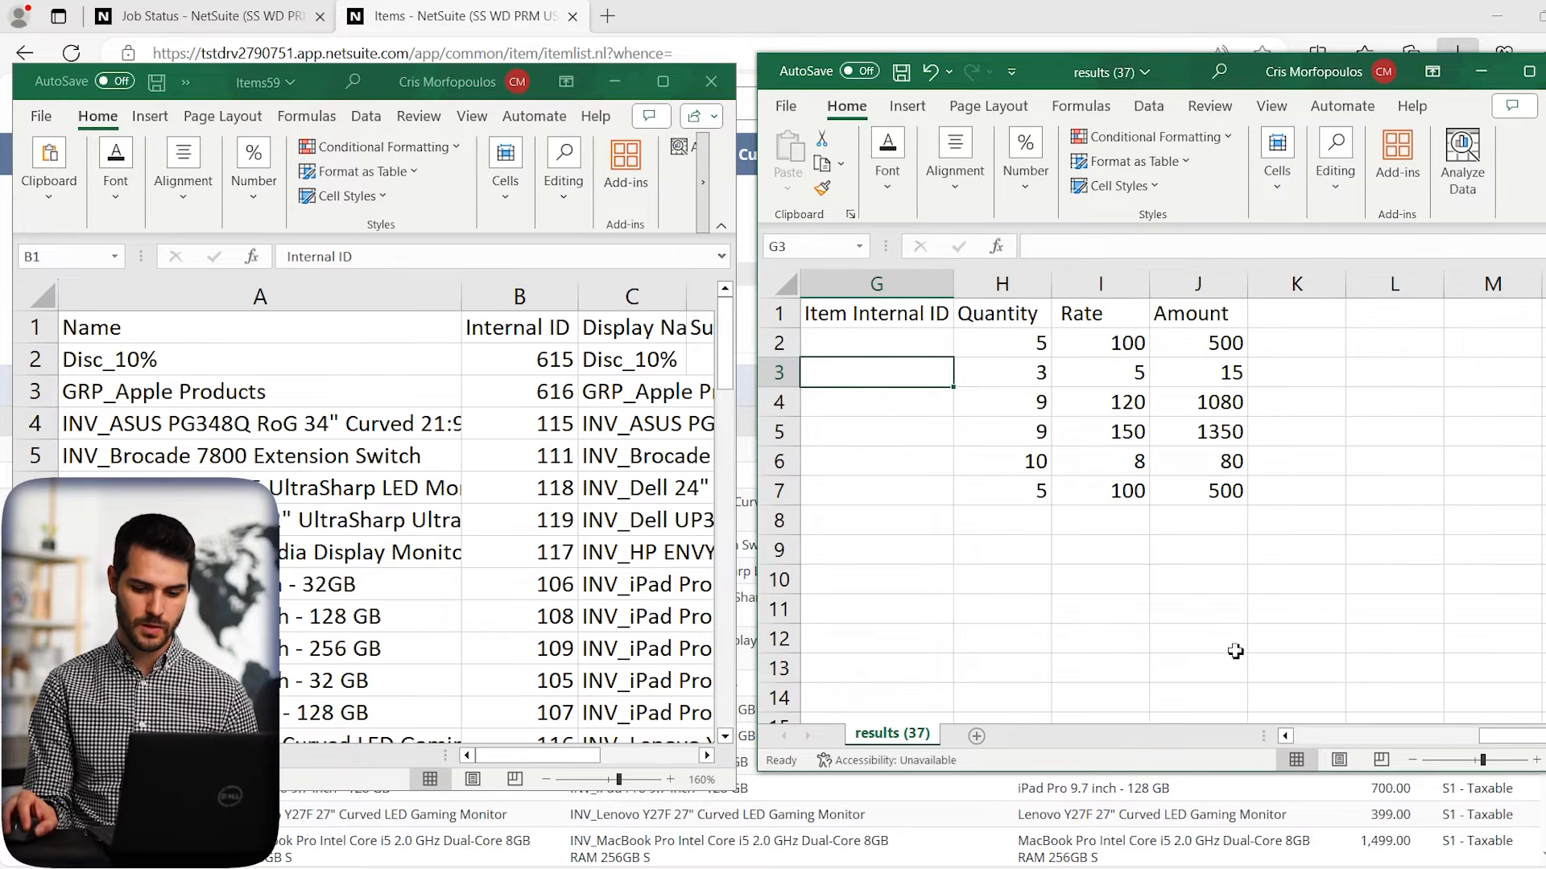
Start a VLOOKUP formula in the first Item Internal ID cell, using the whole Item column (F:F) as the lookup value
left_click(1453, 734)
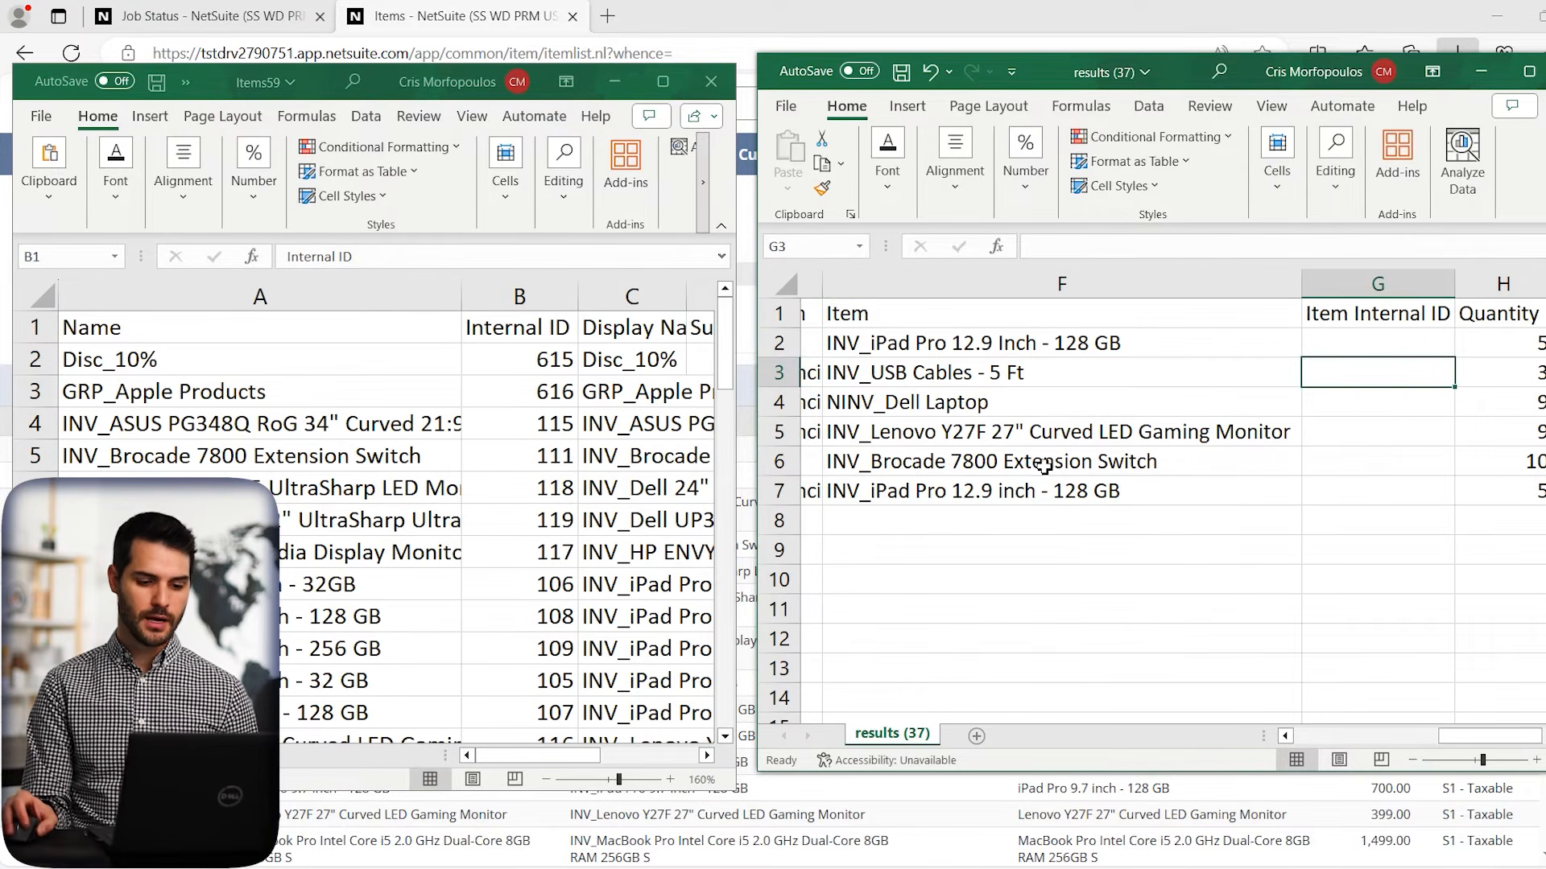
left_click(1092, 521)
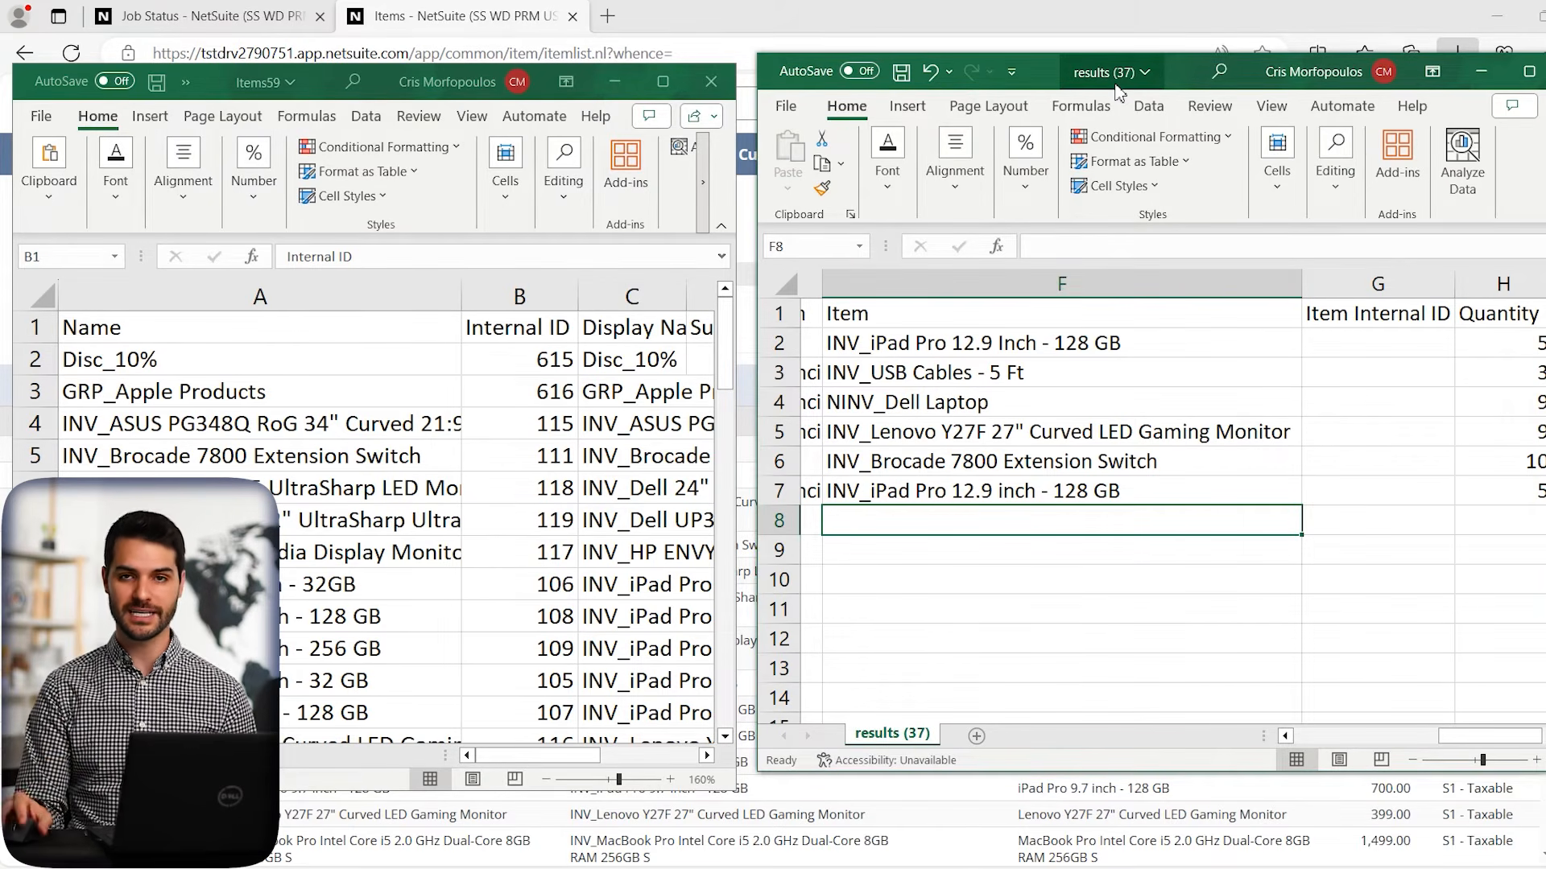
left_click(1373, 344)
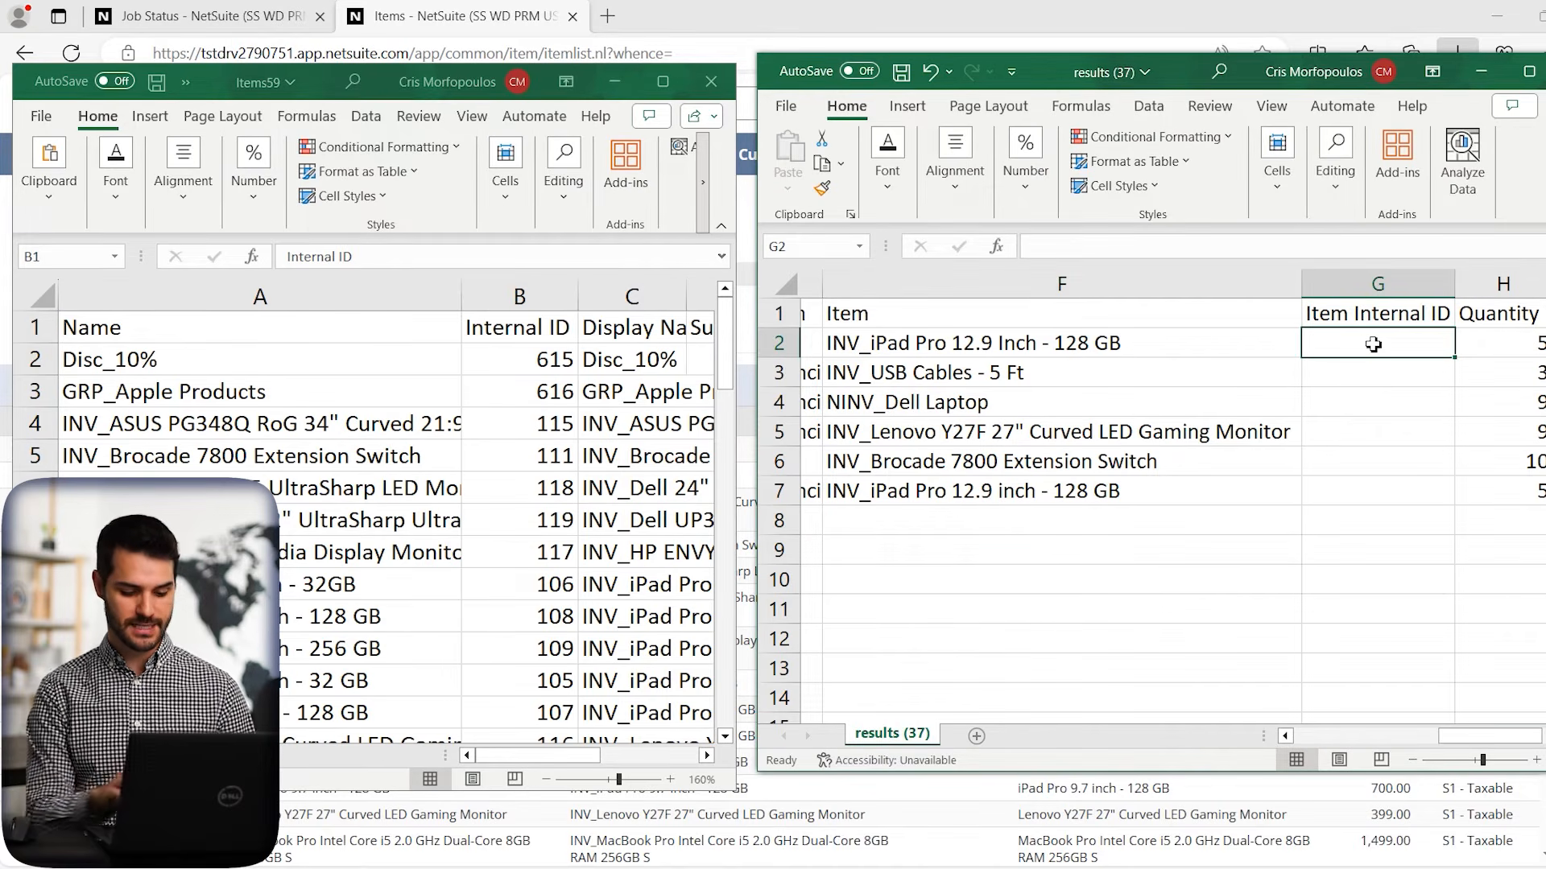
type("=")
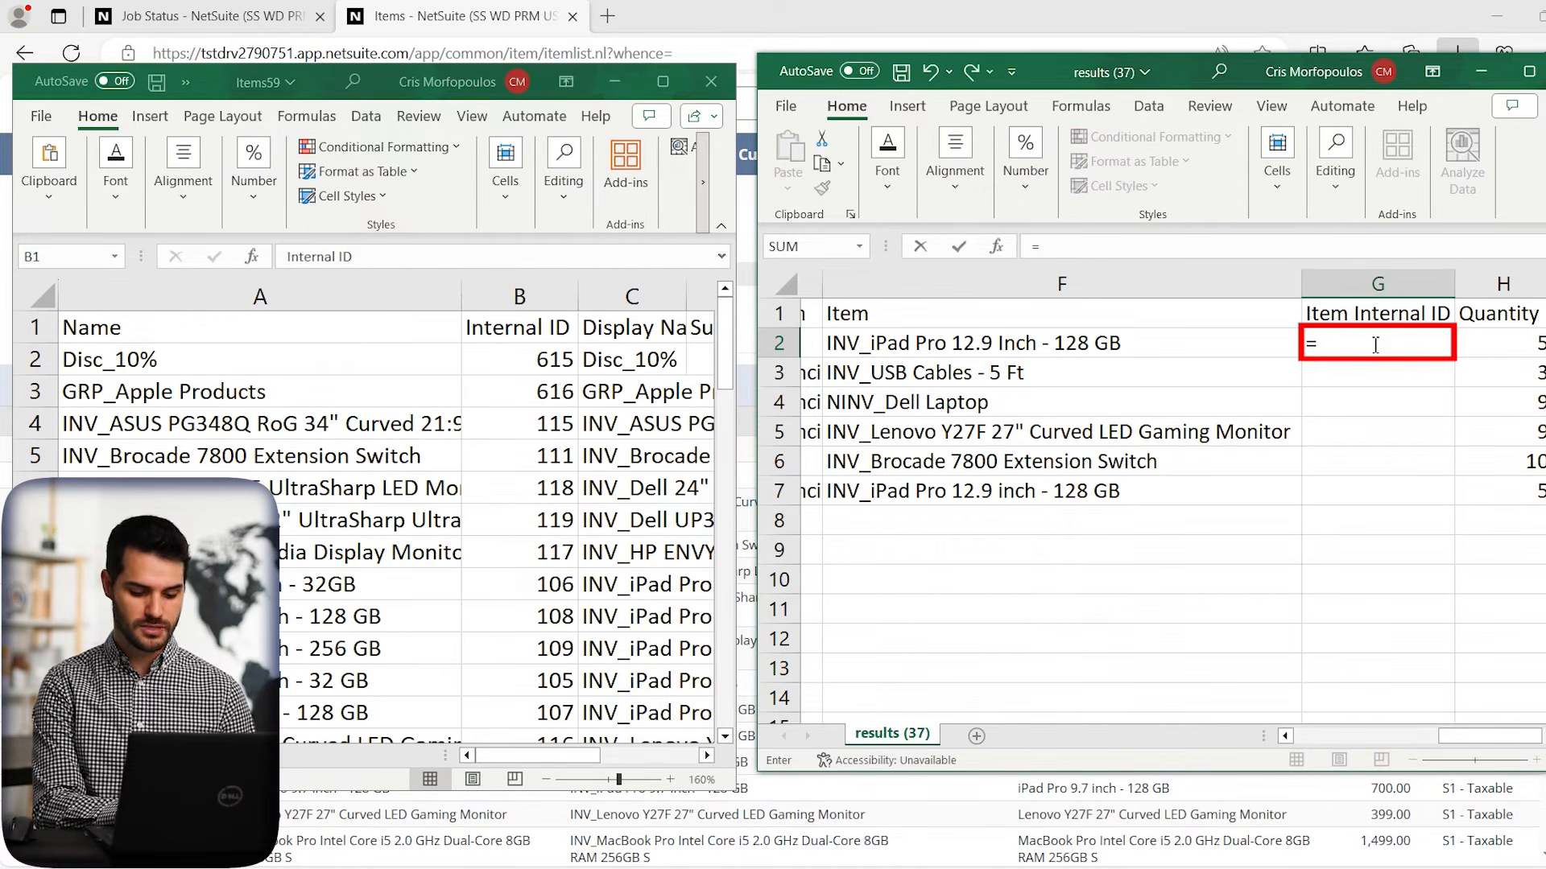
type("vlooku")
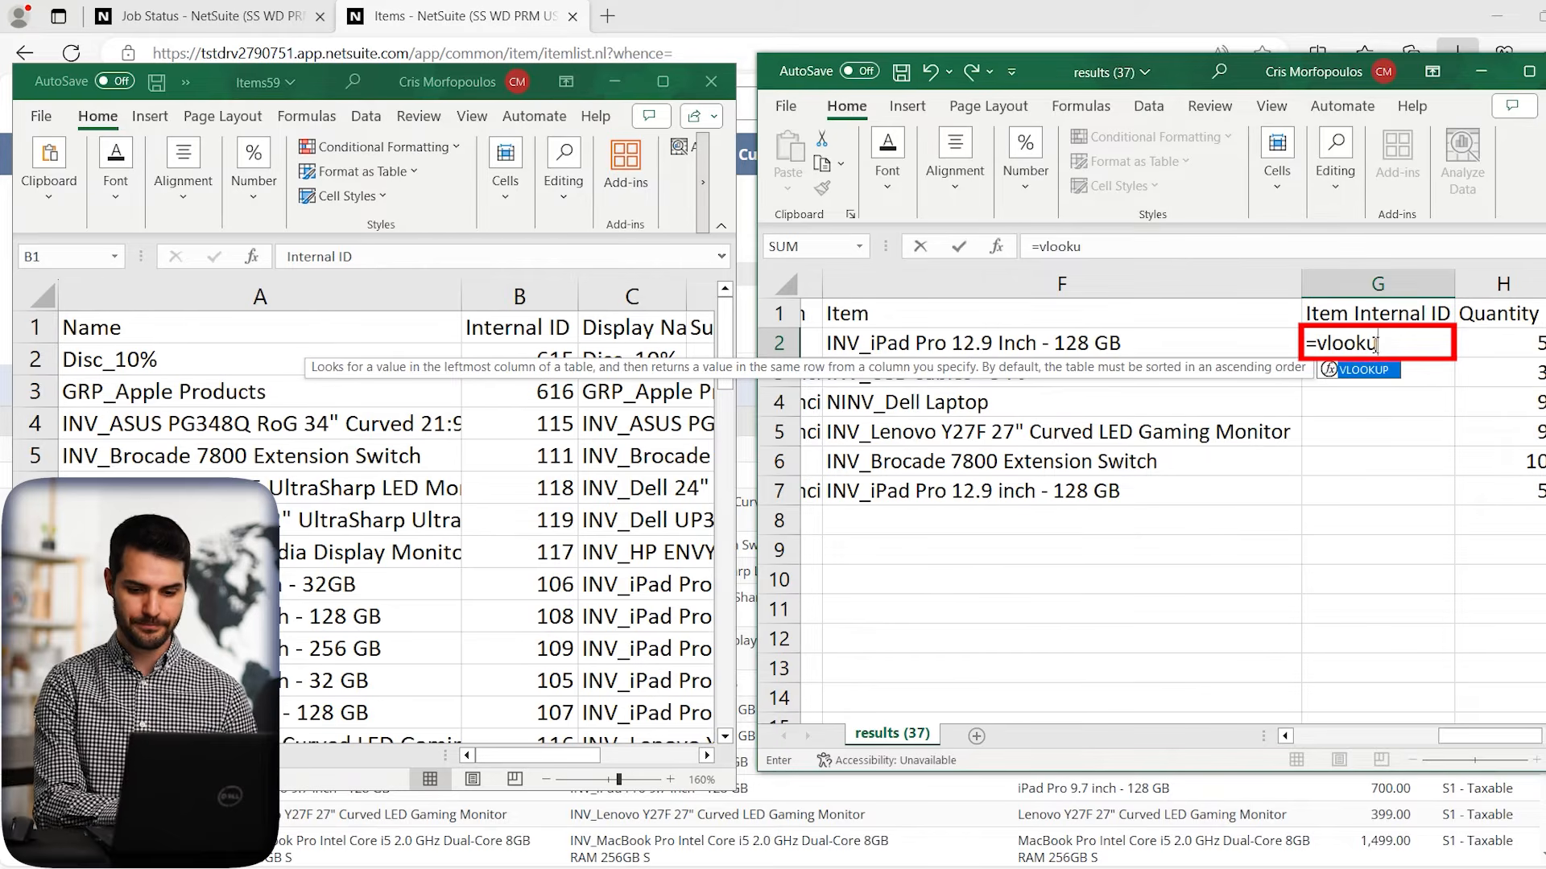
type("p(")
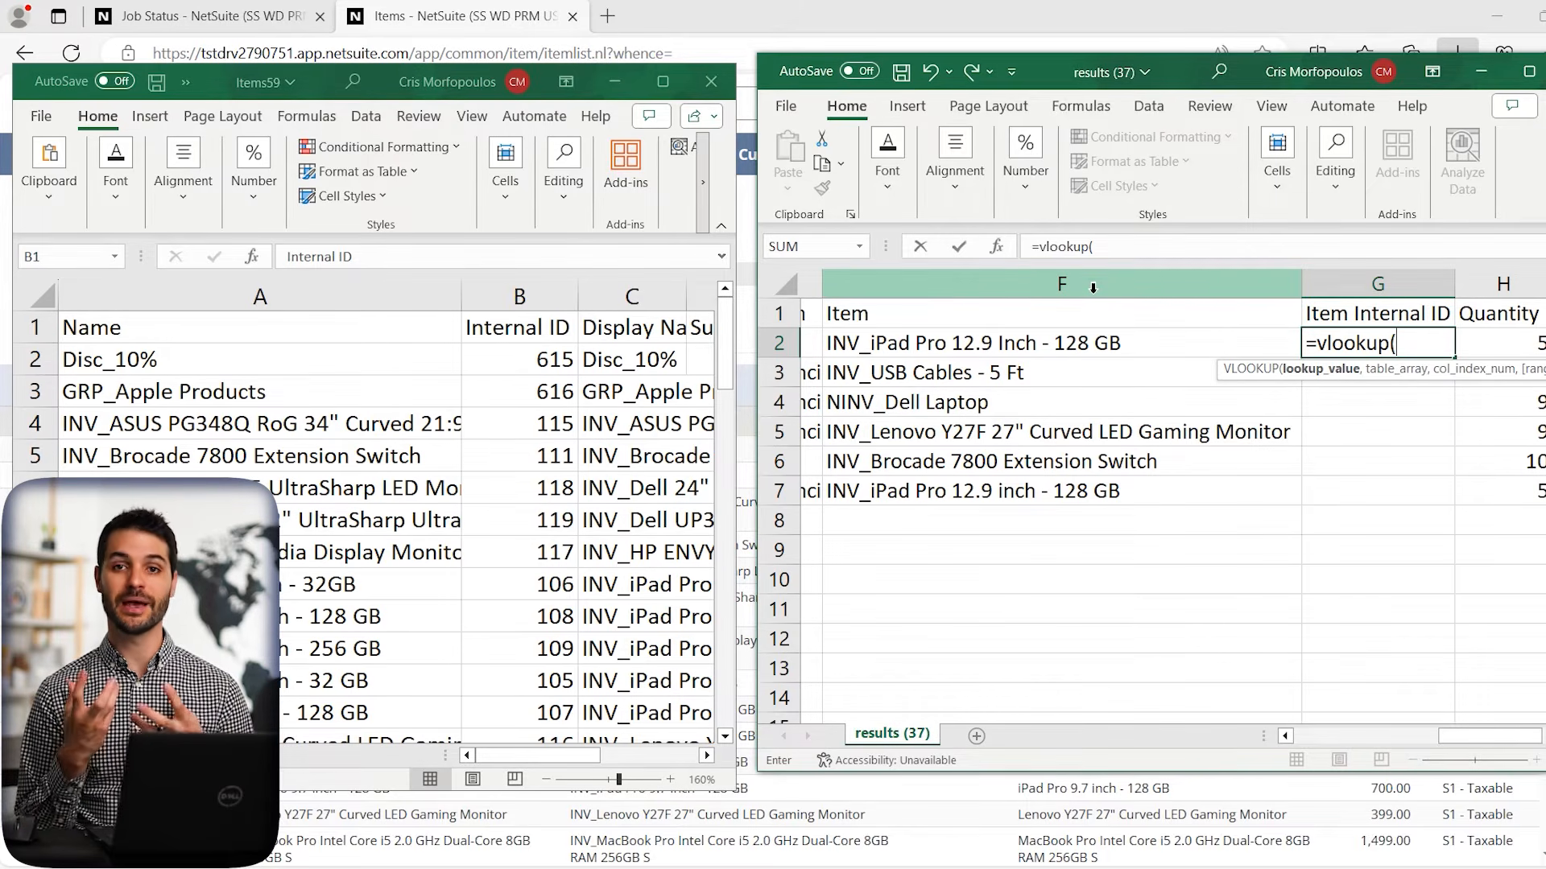
left_click(1064, 287)
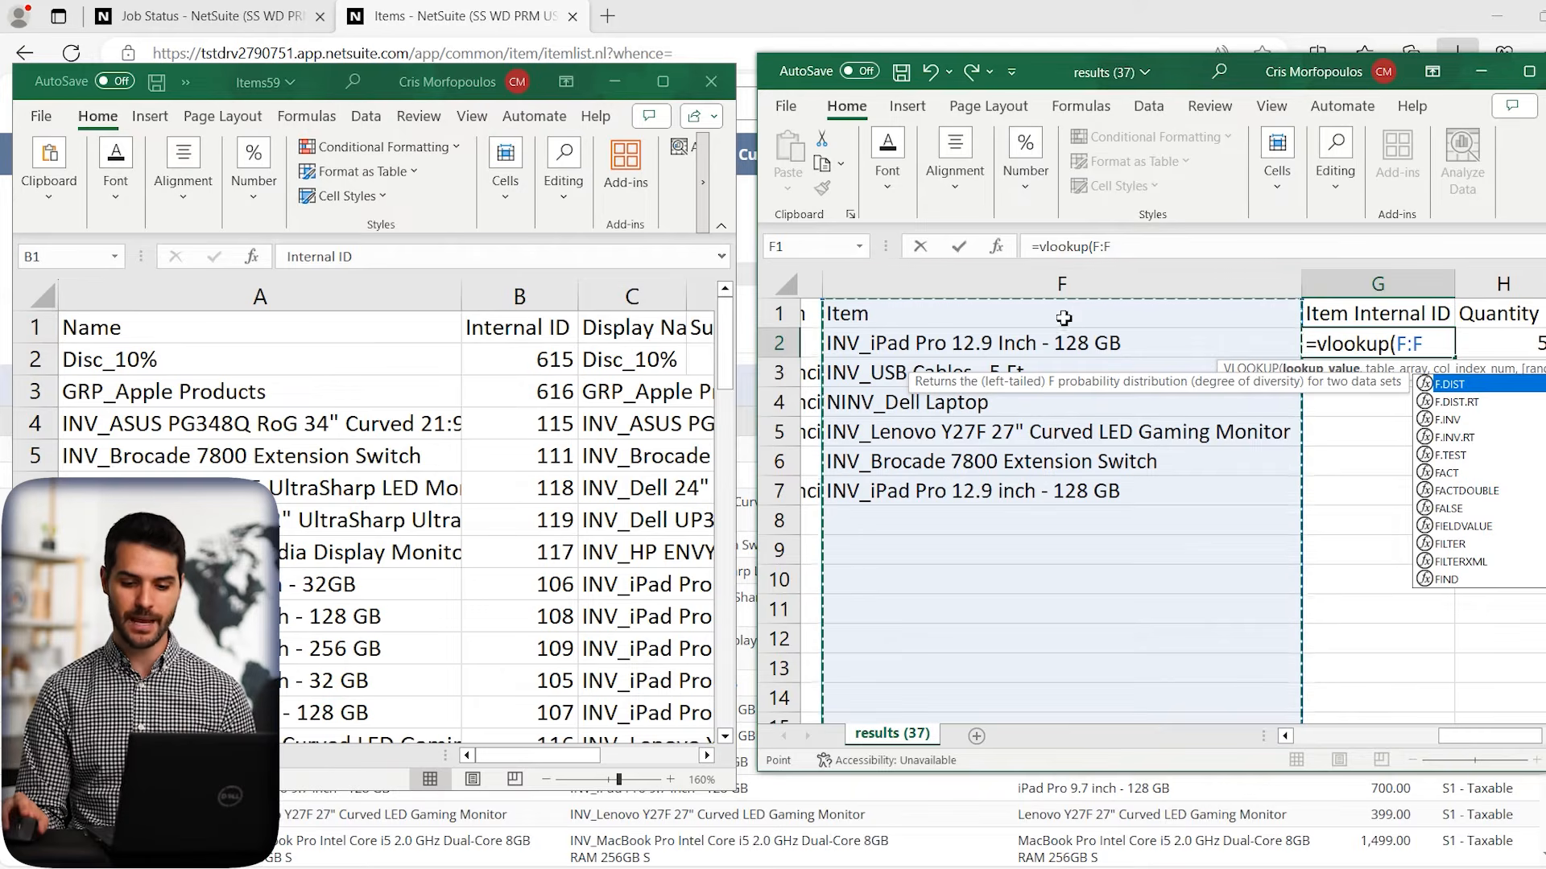
type(",")
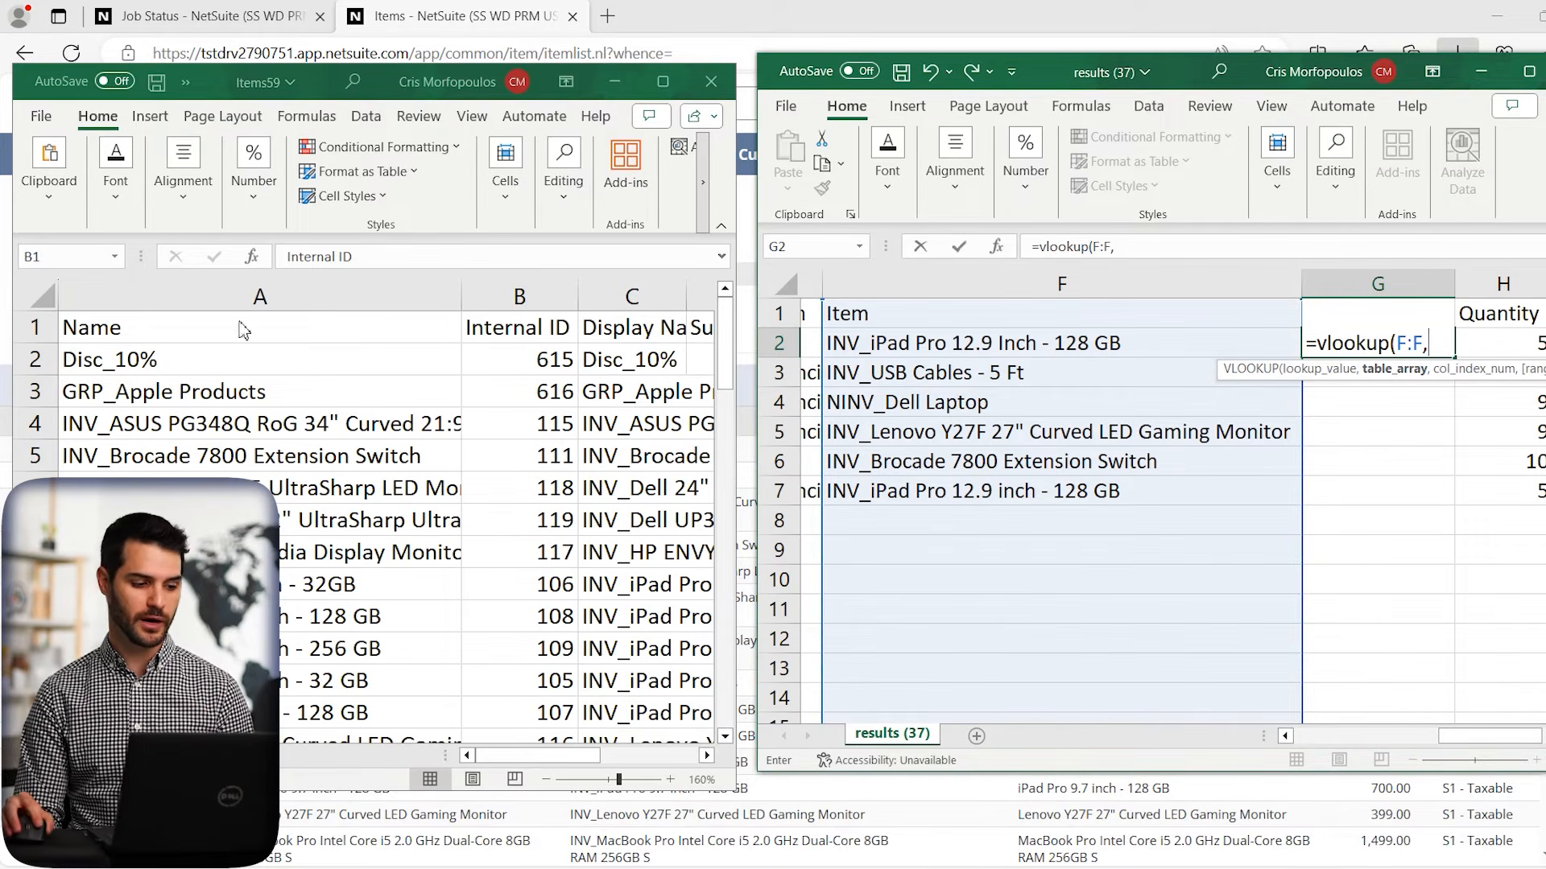
Complete the VLOOKUP with the entire Items59 sheet as table, column index 2 and FALSE, and accept the suggested @F:F version
left_click(43, 303)
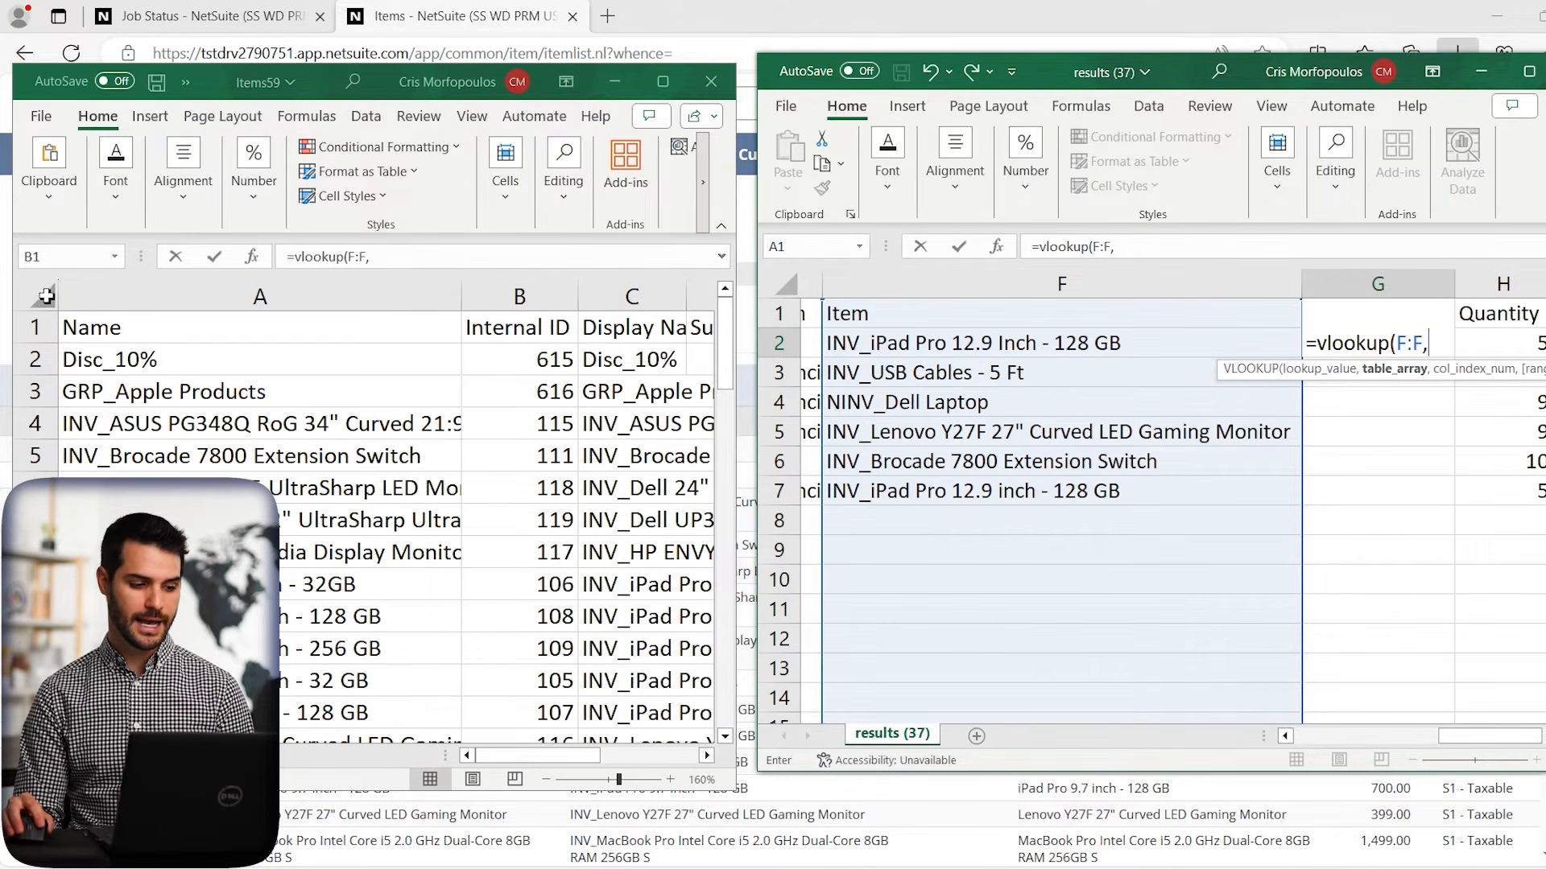
left_click(43, 302)
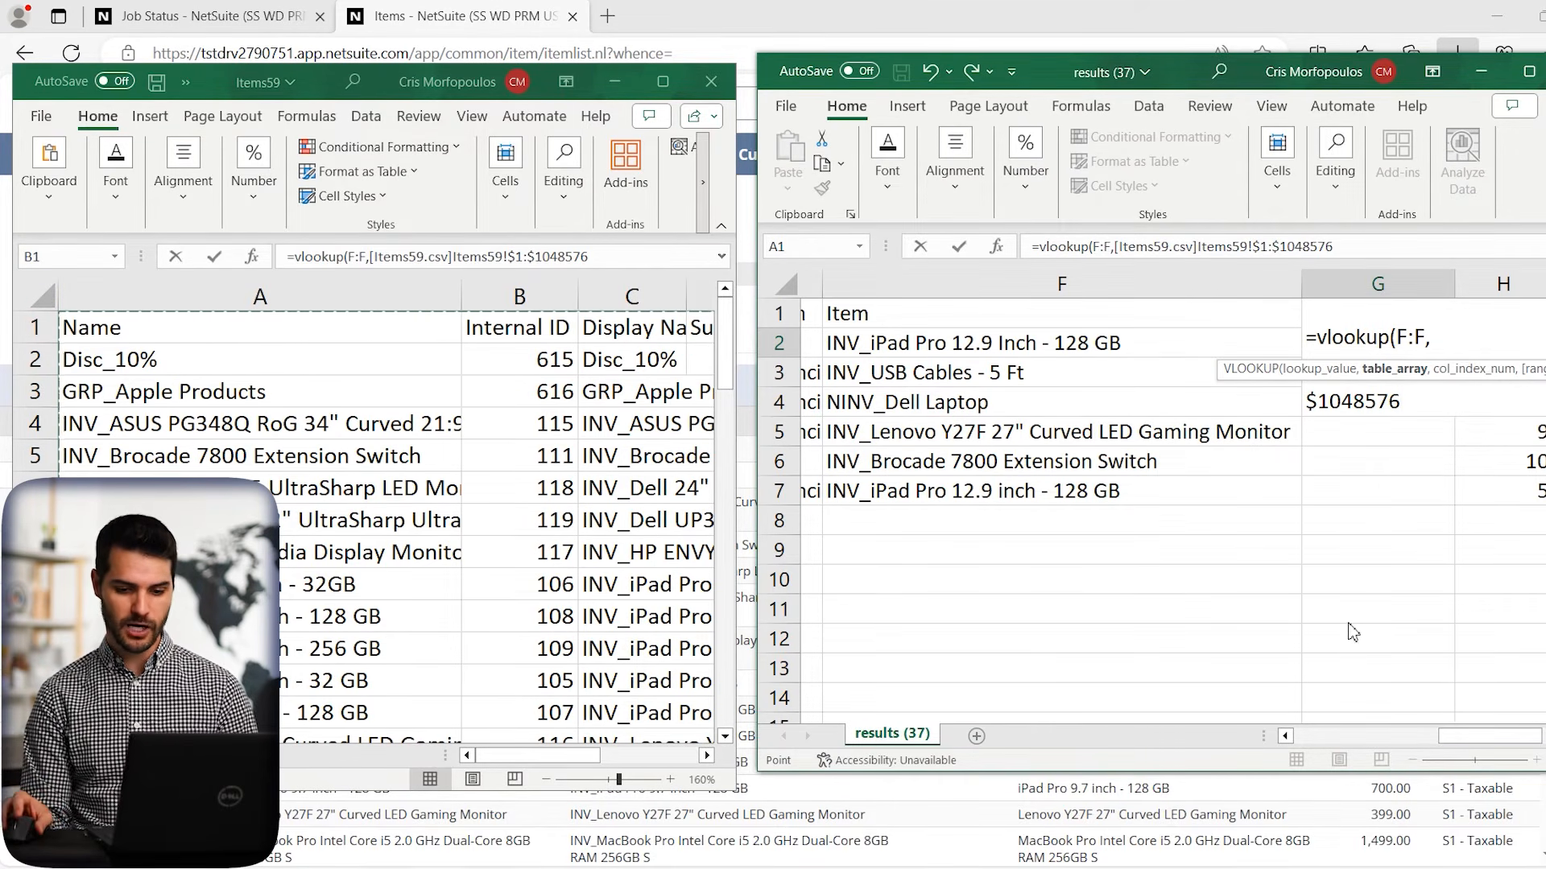
type(",")
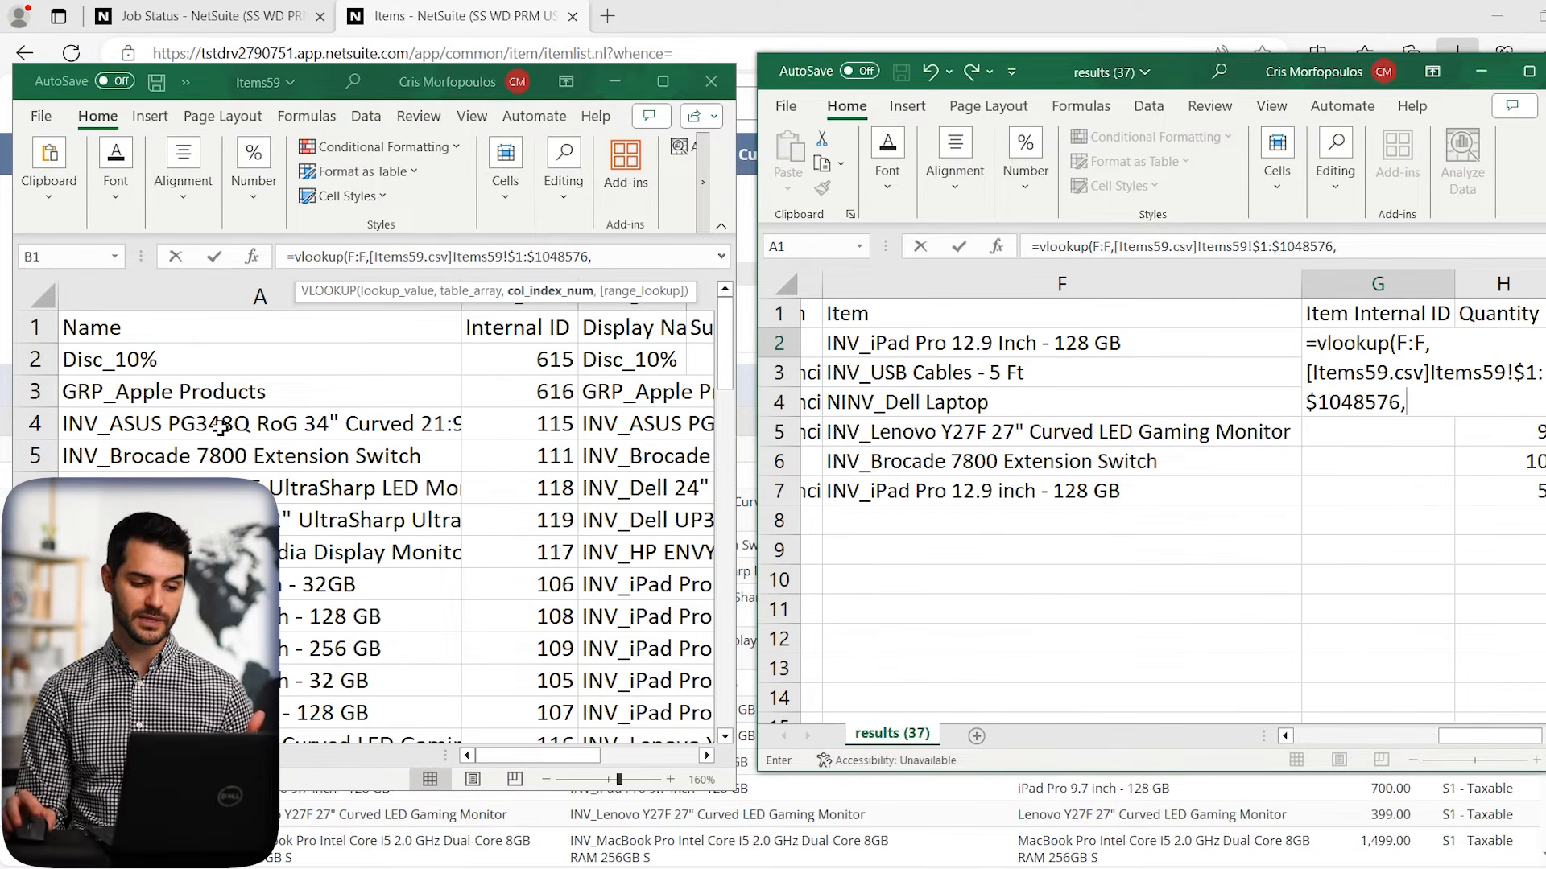
left_click(260, 298)
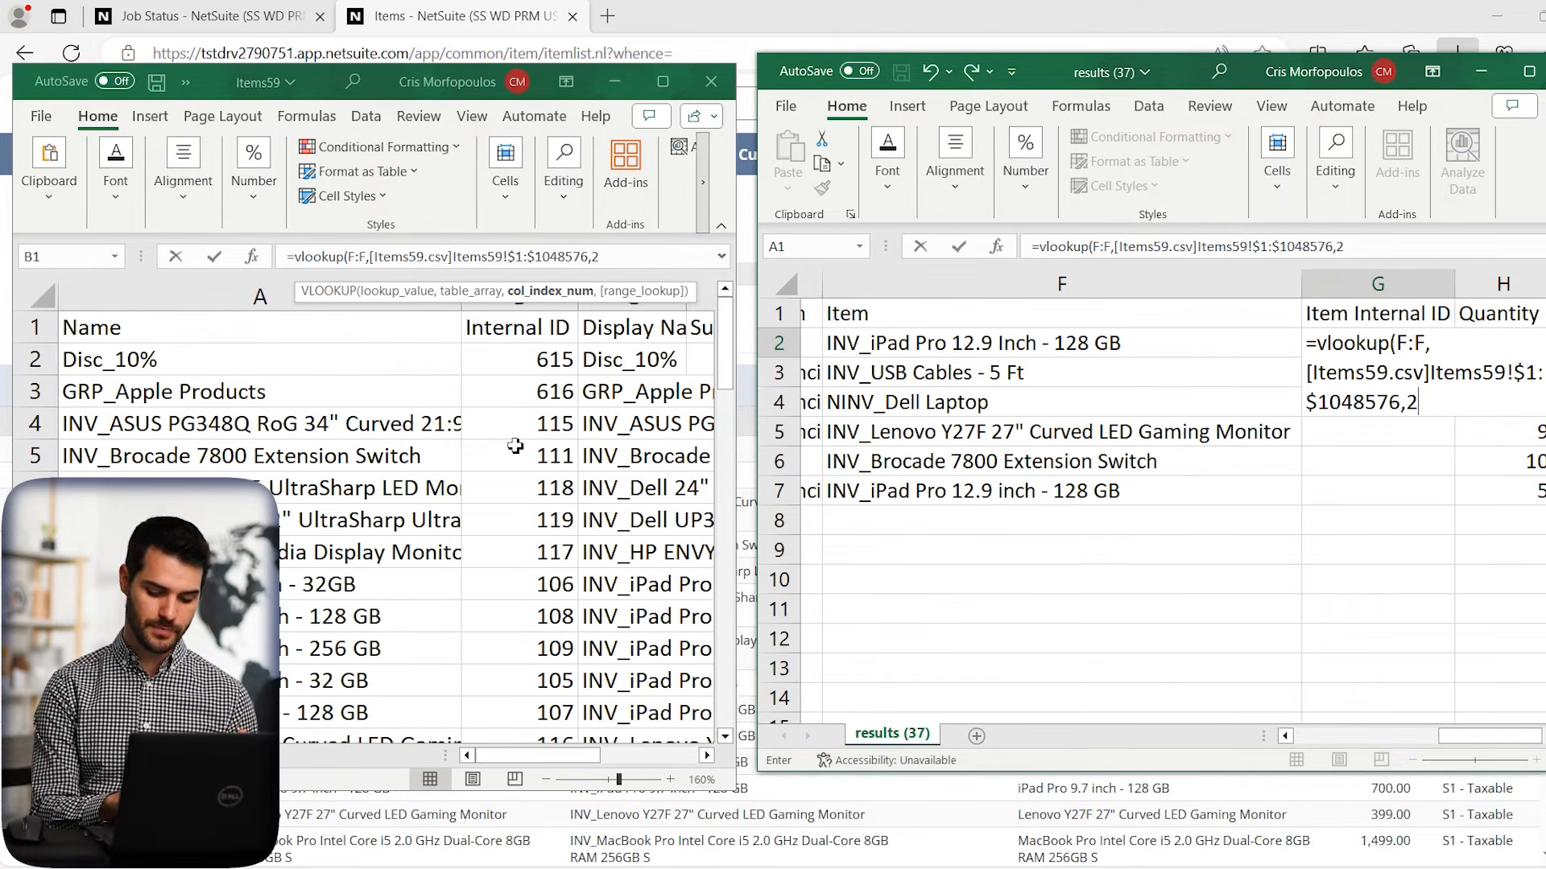
type(",")
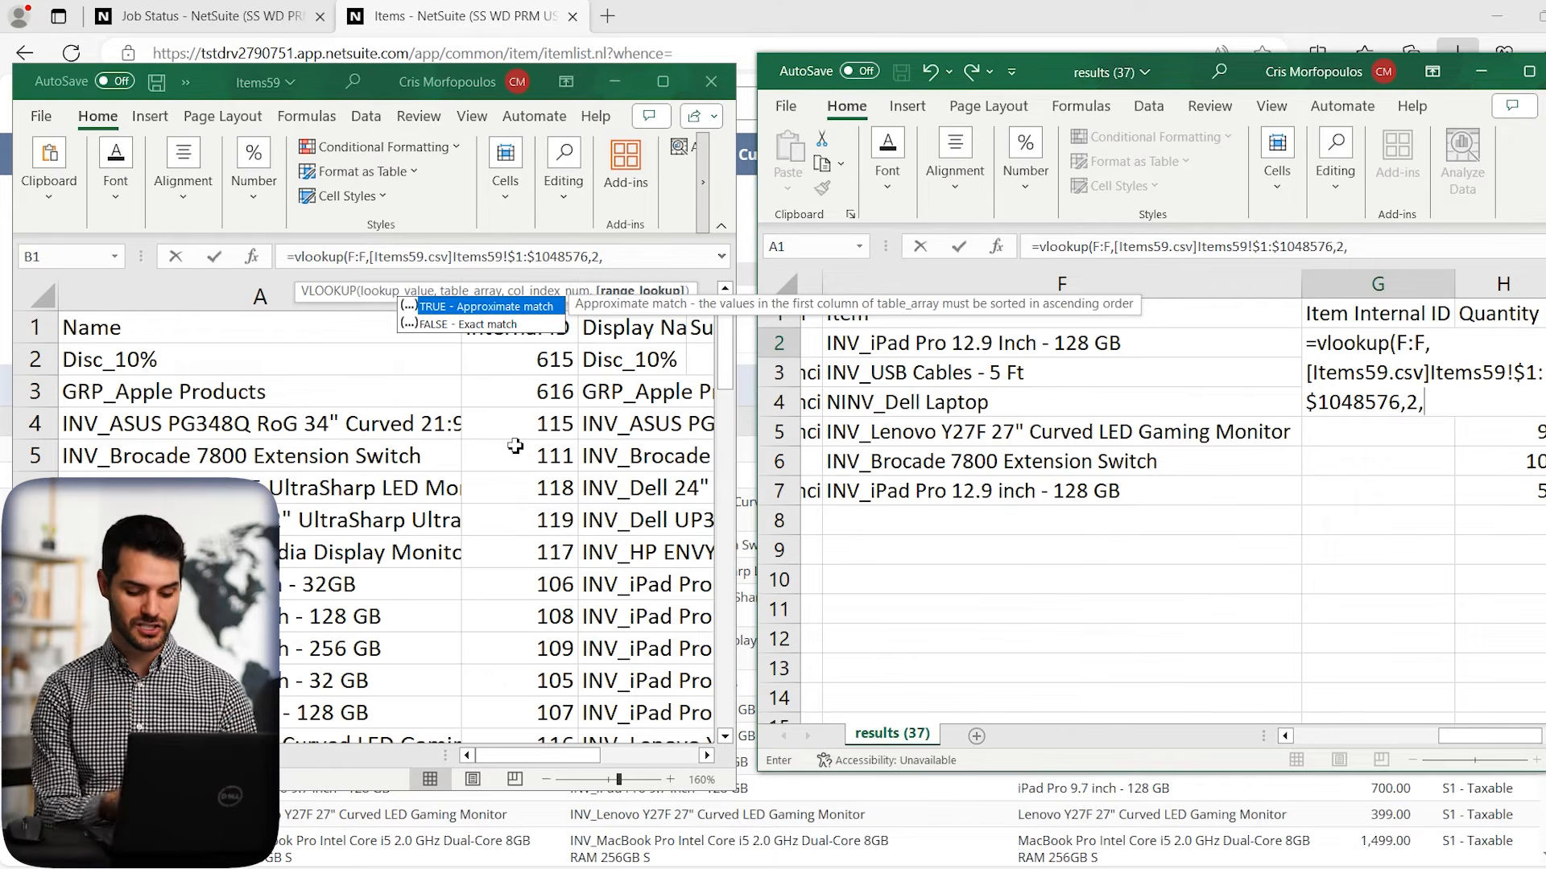
type("false")
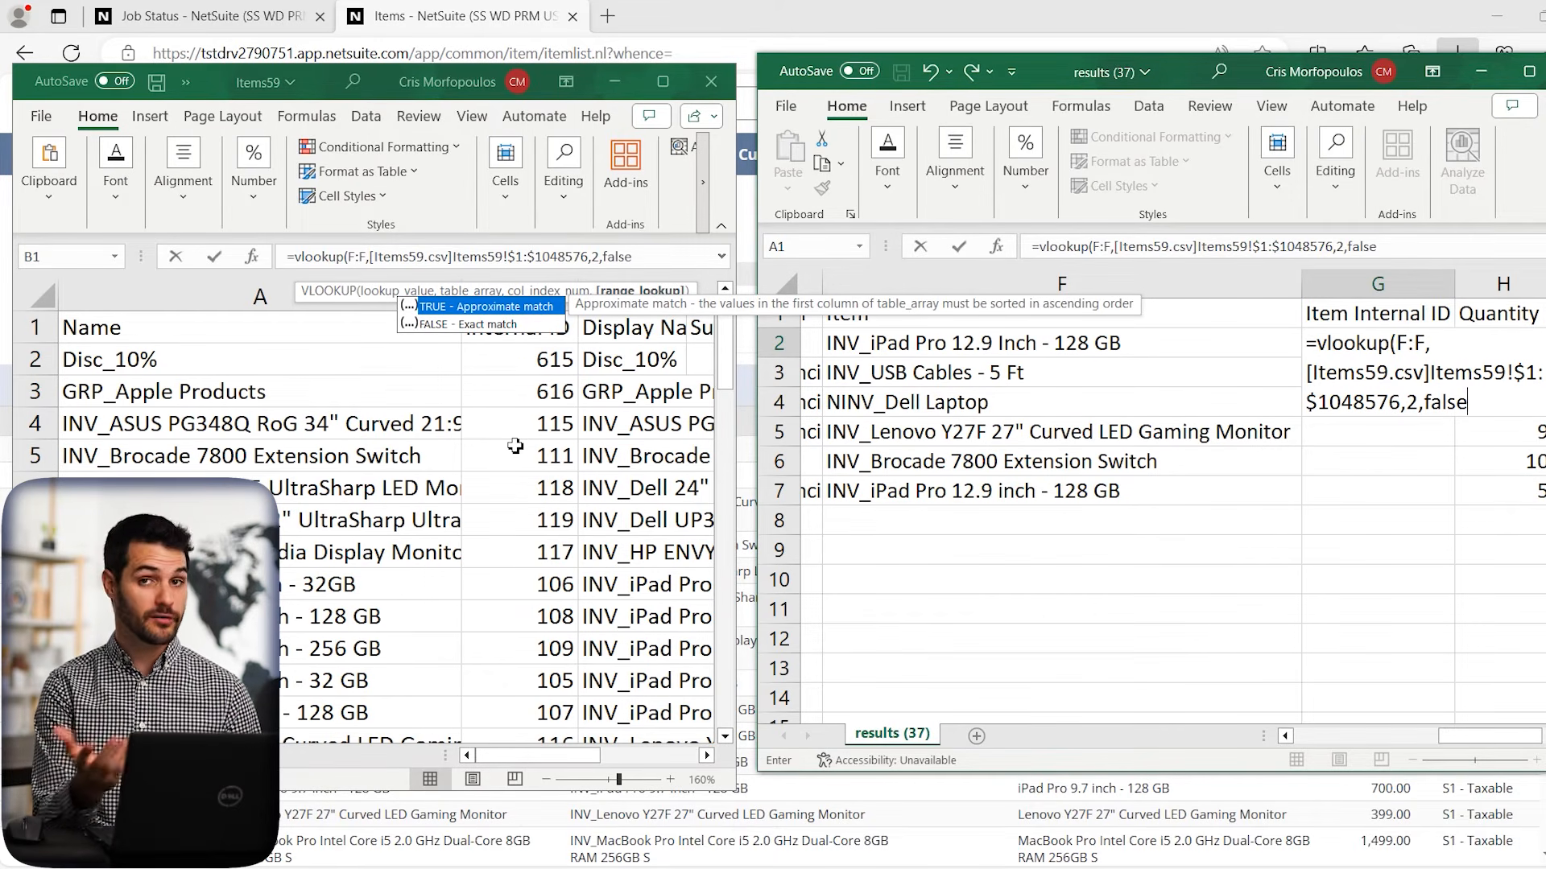
type(")")
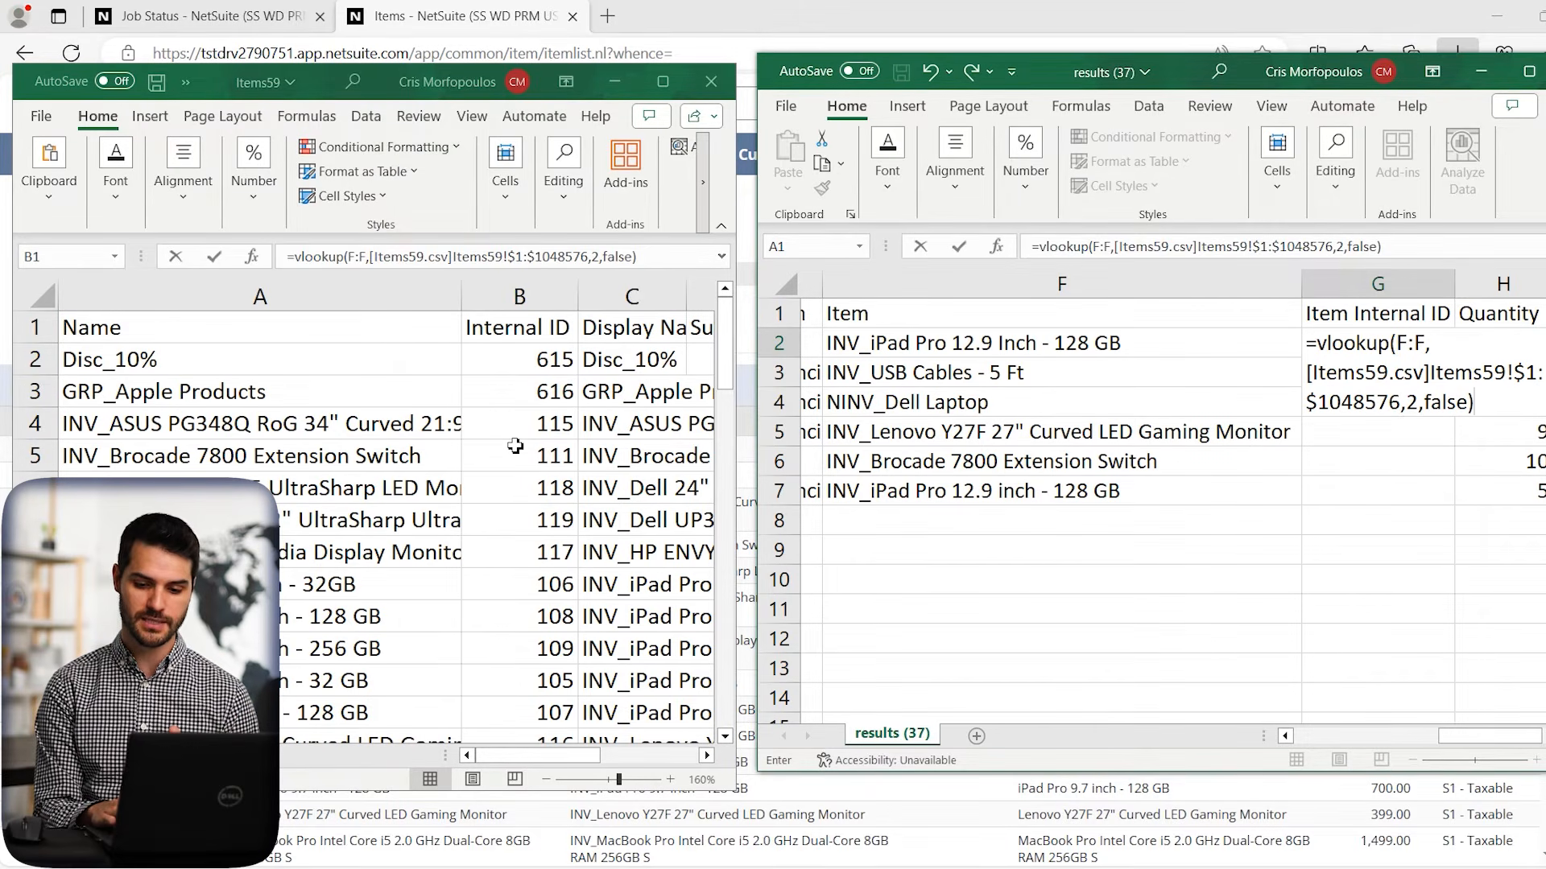
key("Return")
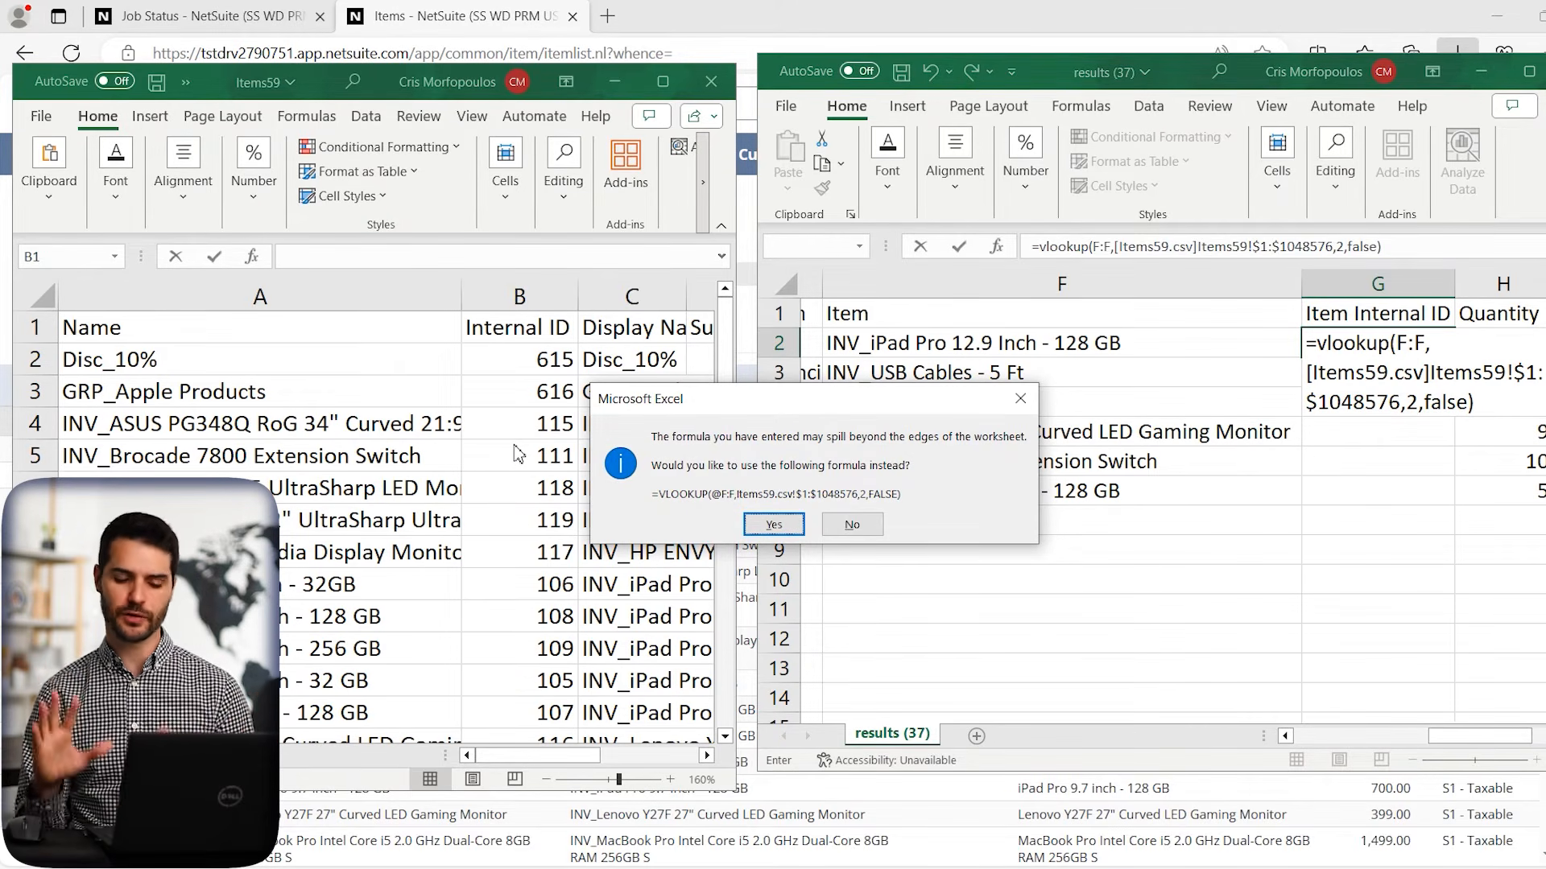
left_click(773, 525)
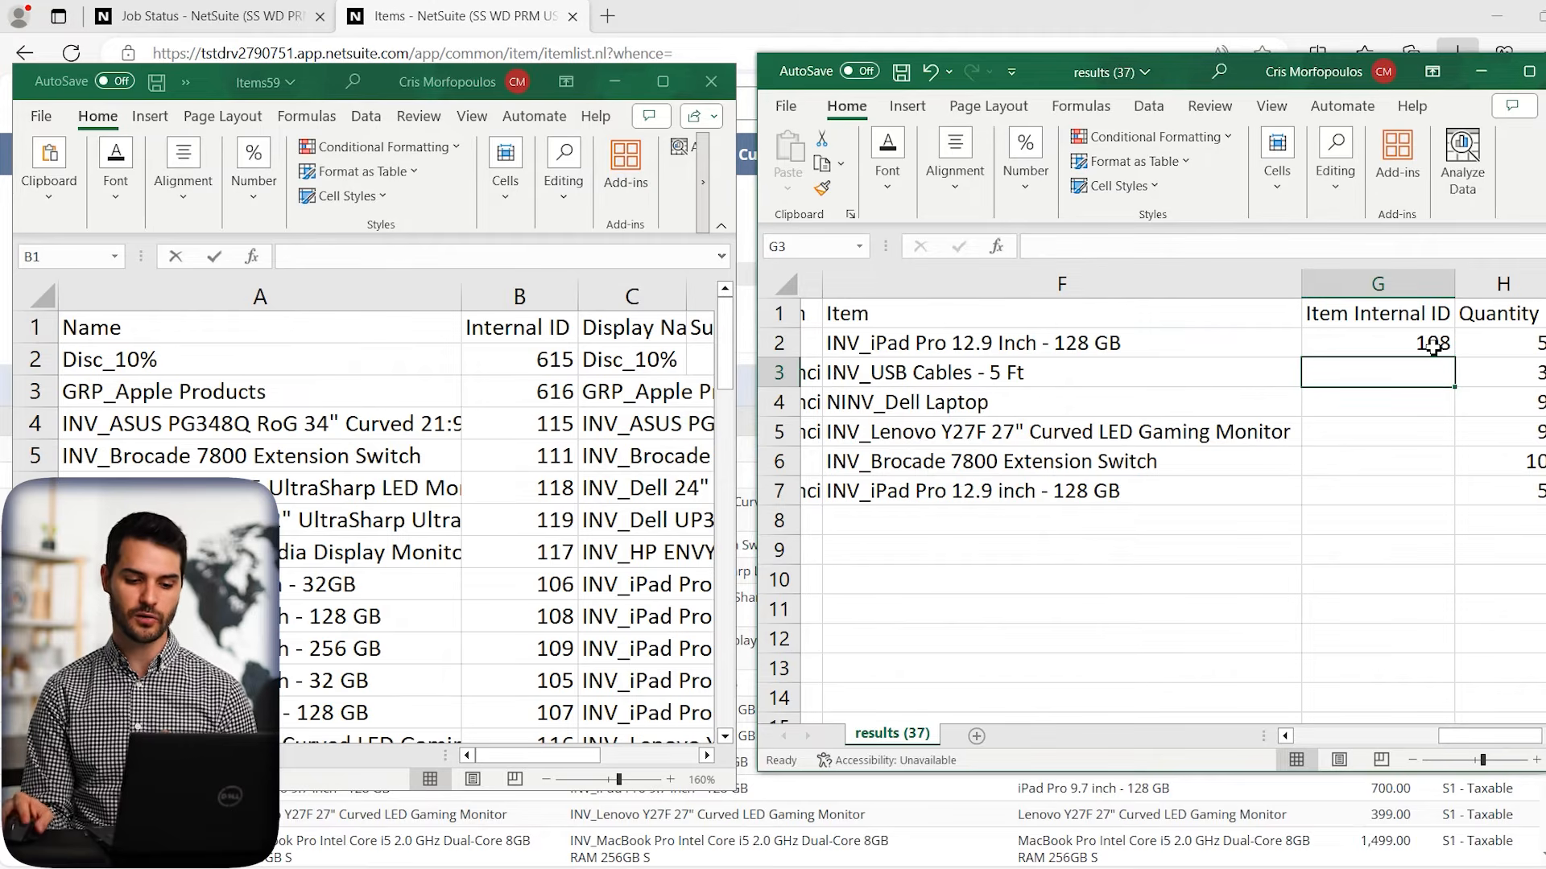
Compare the looked-up ID for INV_iPad Pro 12.9 Inch - 128 GB with its Internal ID in the Items59 workbook
left_click(932, 344)
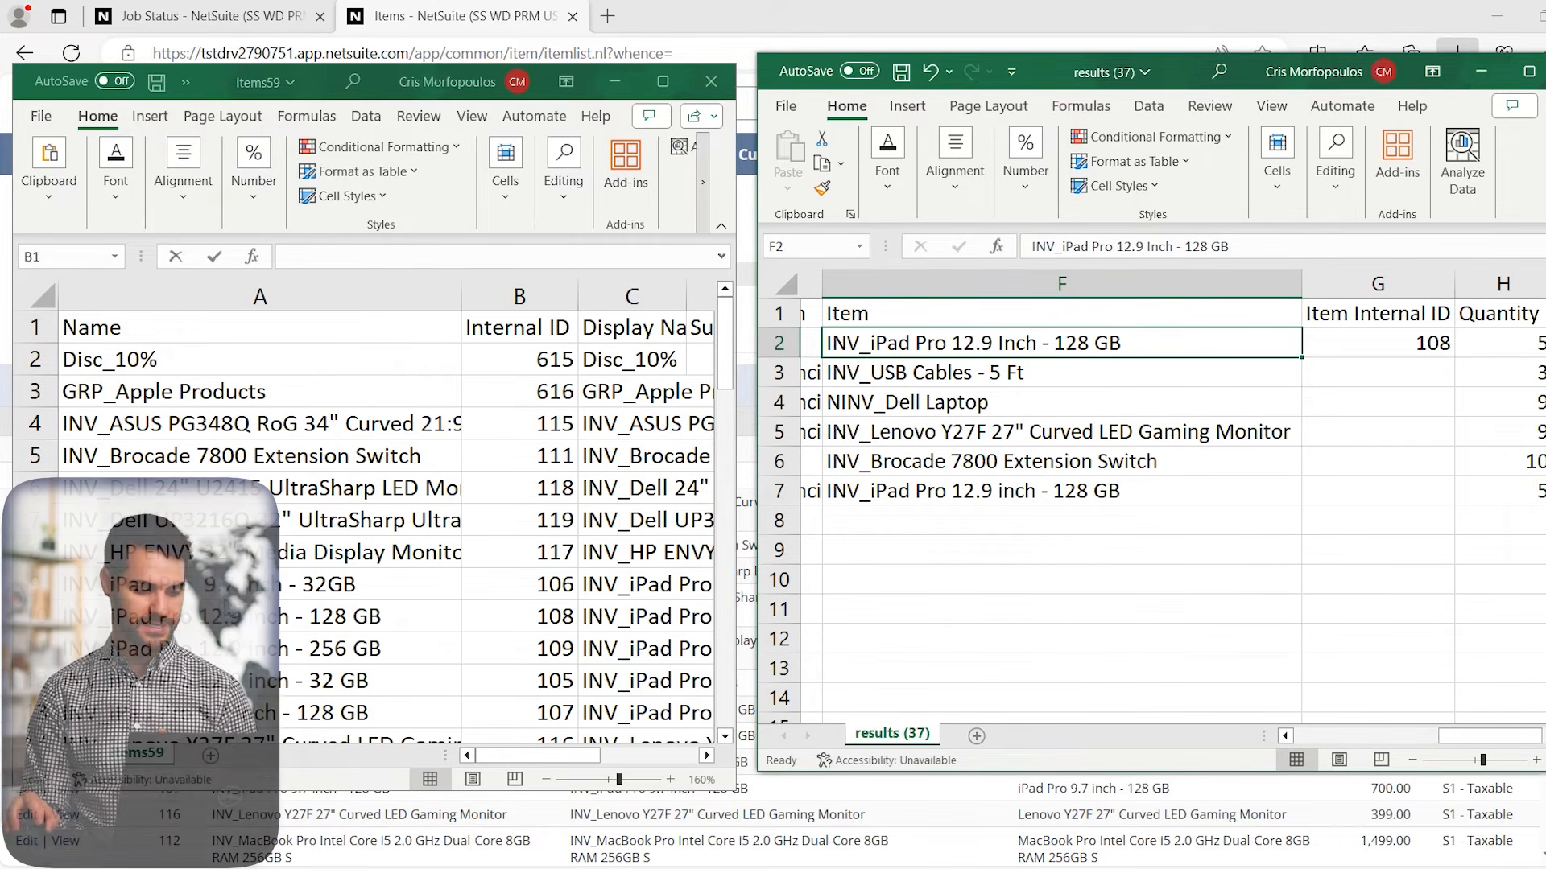
left_click(252, 618)
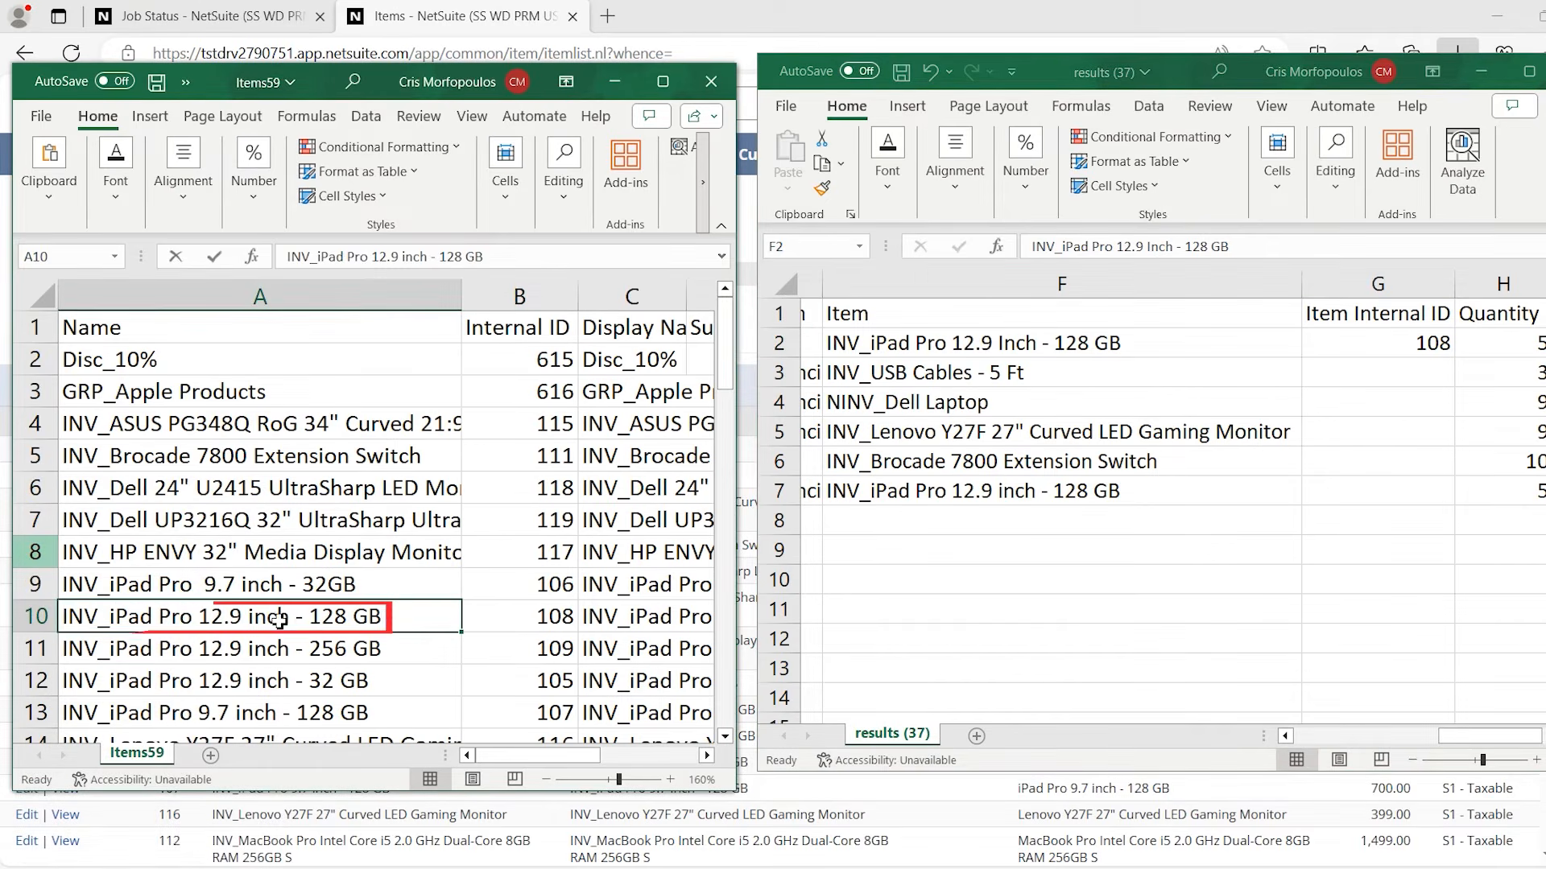
left_click(539, 616)
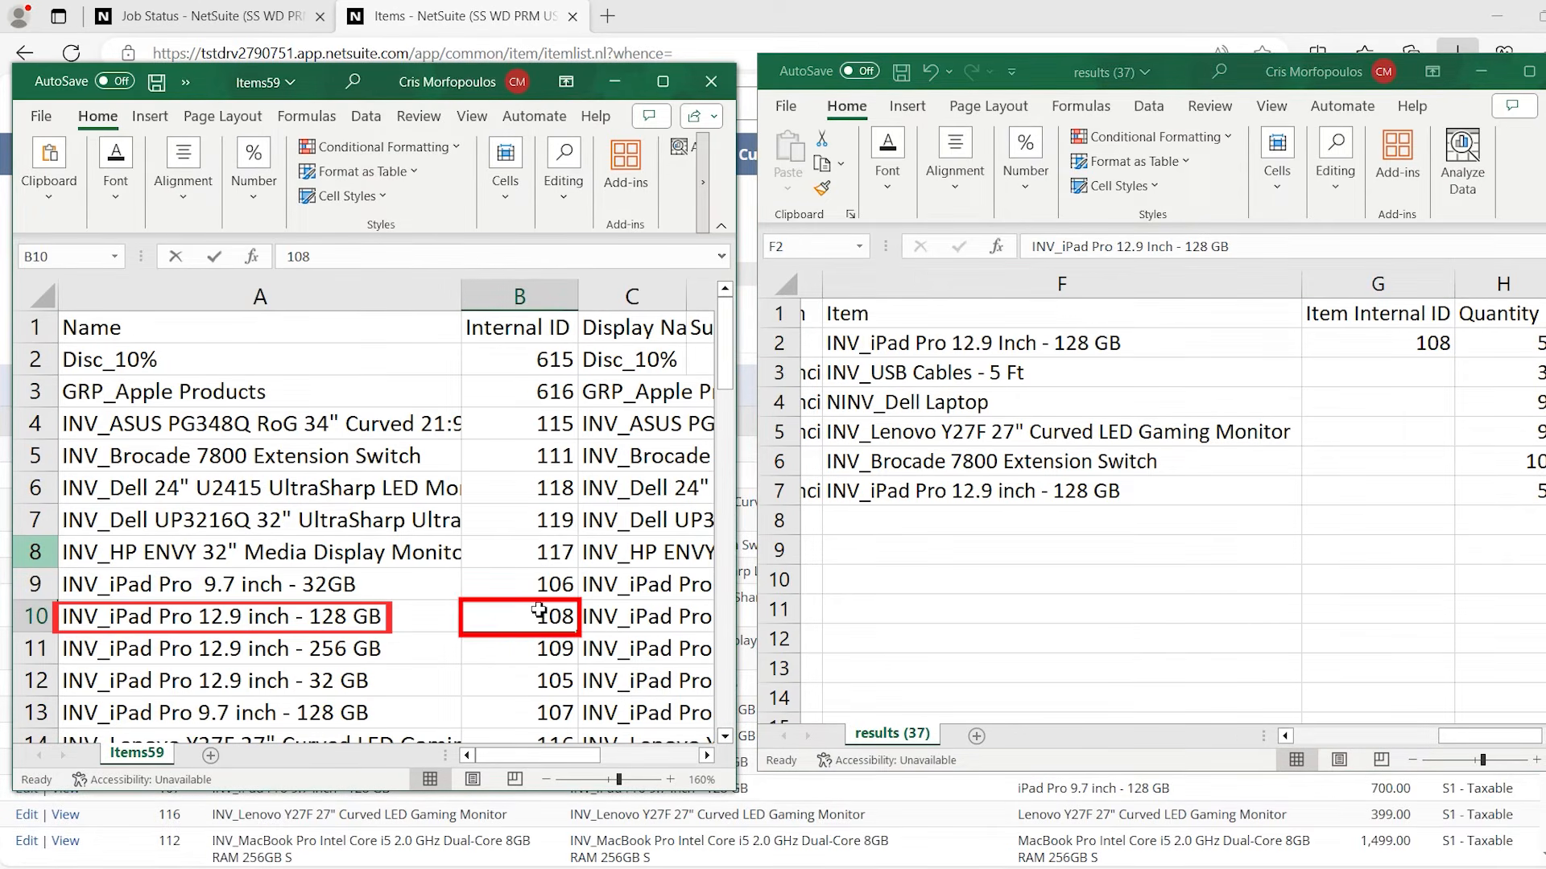
Fill the VLOOKUP formula down the Item Internal ID column through row 7 and check the last row's formula
left_click(1436, 346)
left_click_drag(1454, 358, 1452, 510)
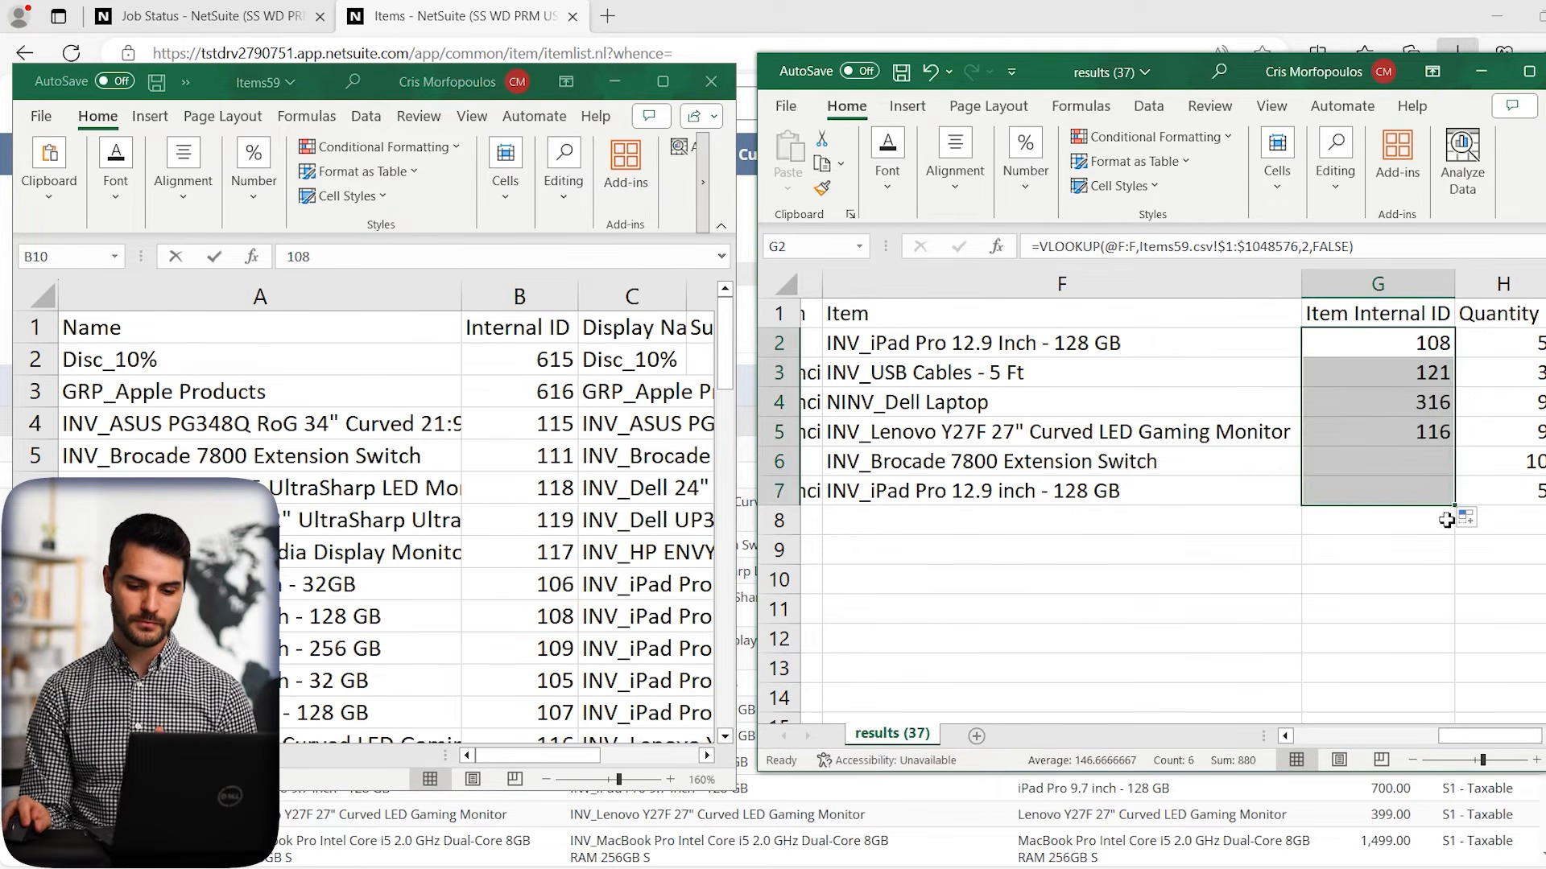
left_click(1406, 528)
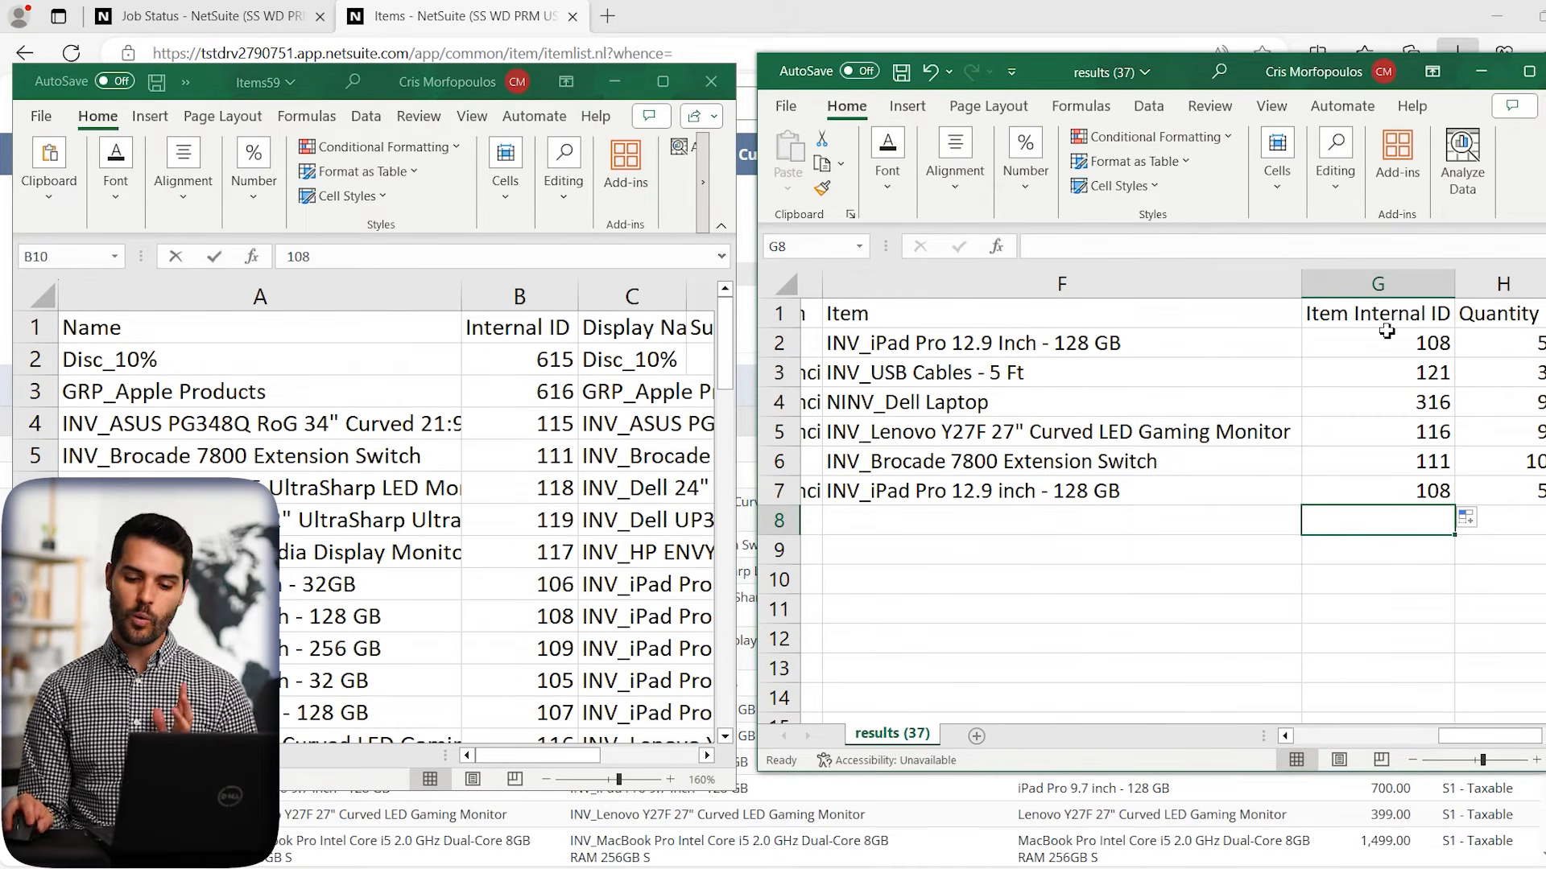
left_click(1435, 493)
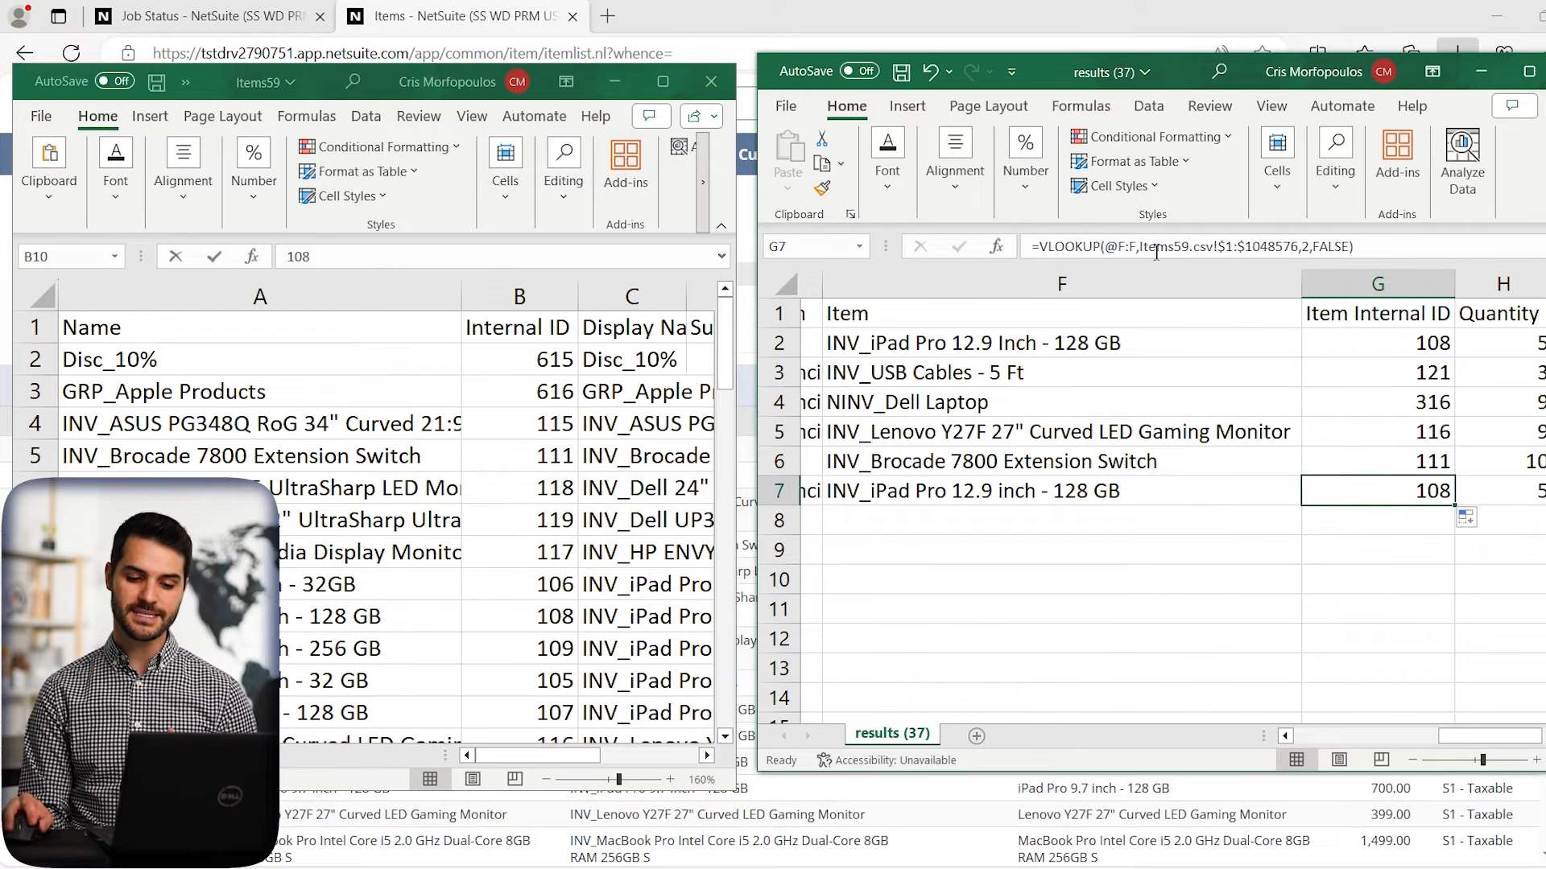
left_click(1351, 533)
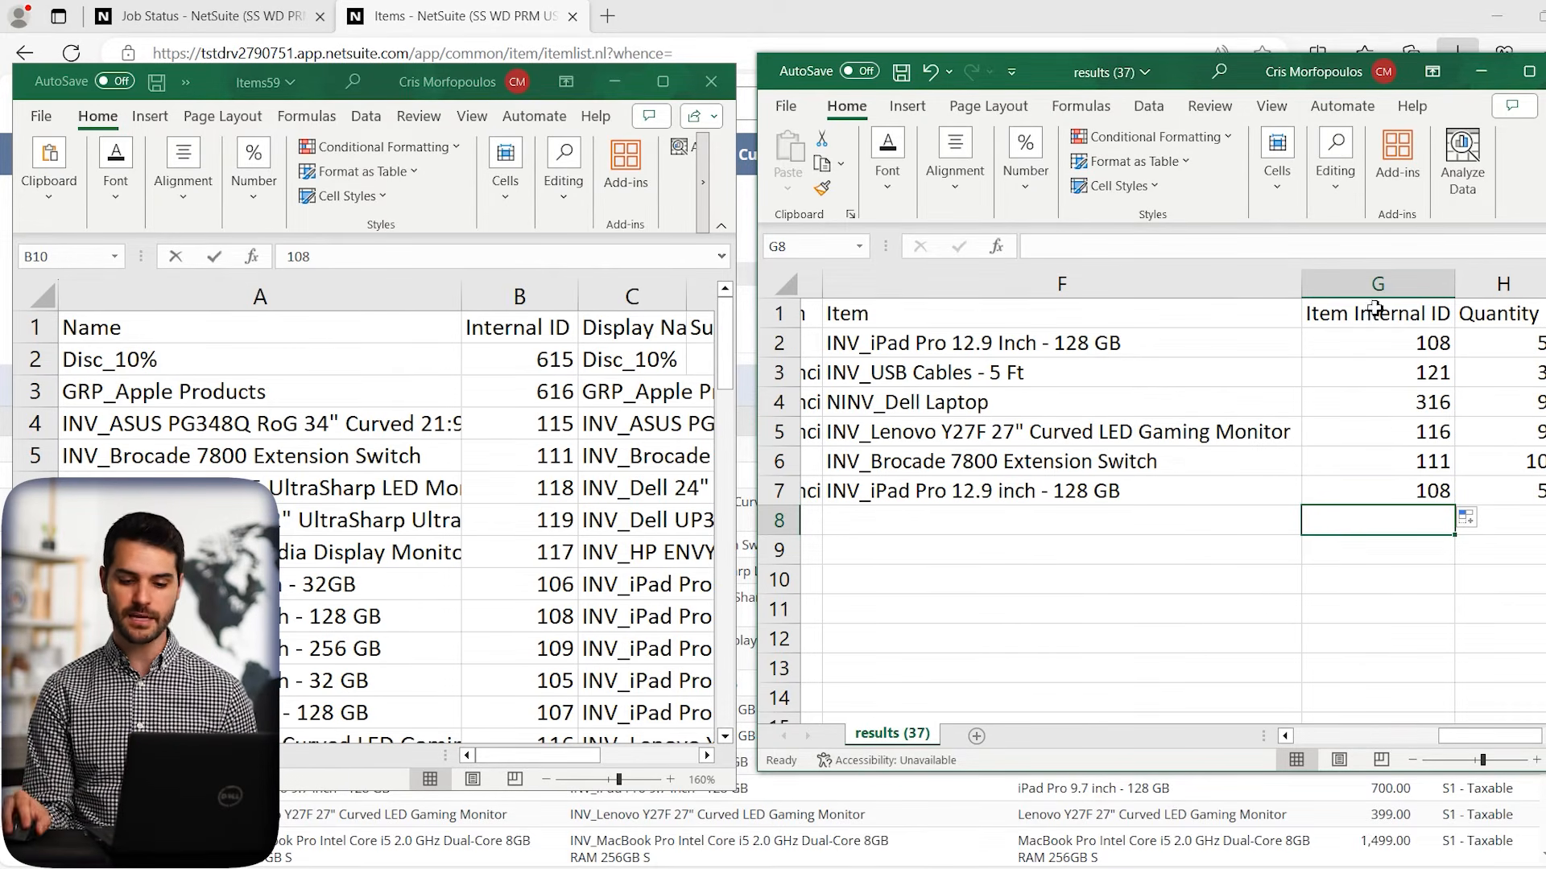
Replace the formulas in the Item Internal ID column with their plain values and check the content of individual cells
left_click(1378, 282)
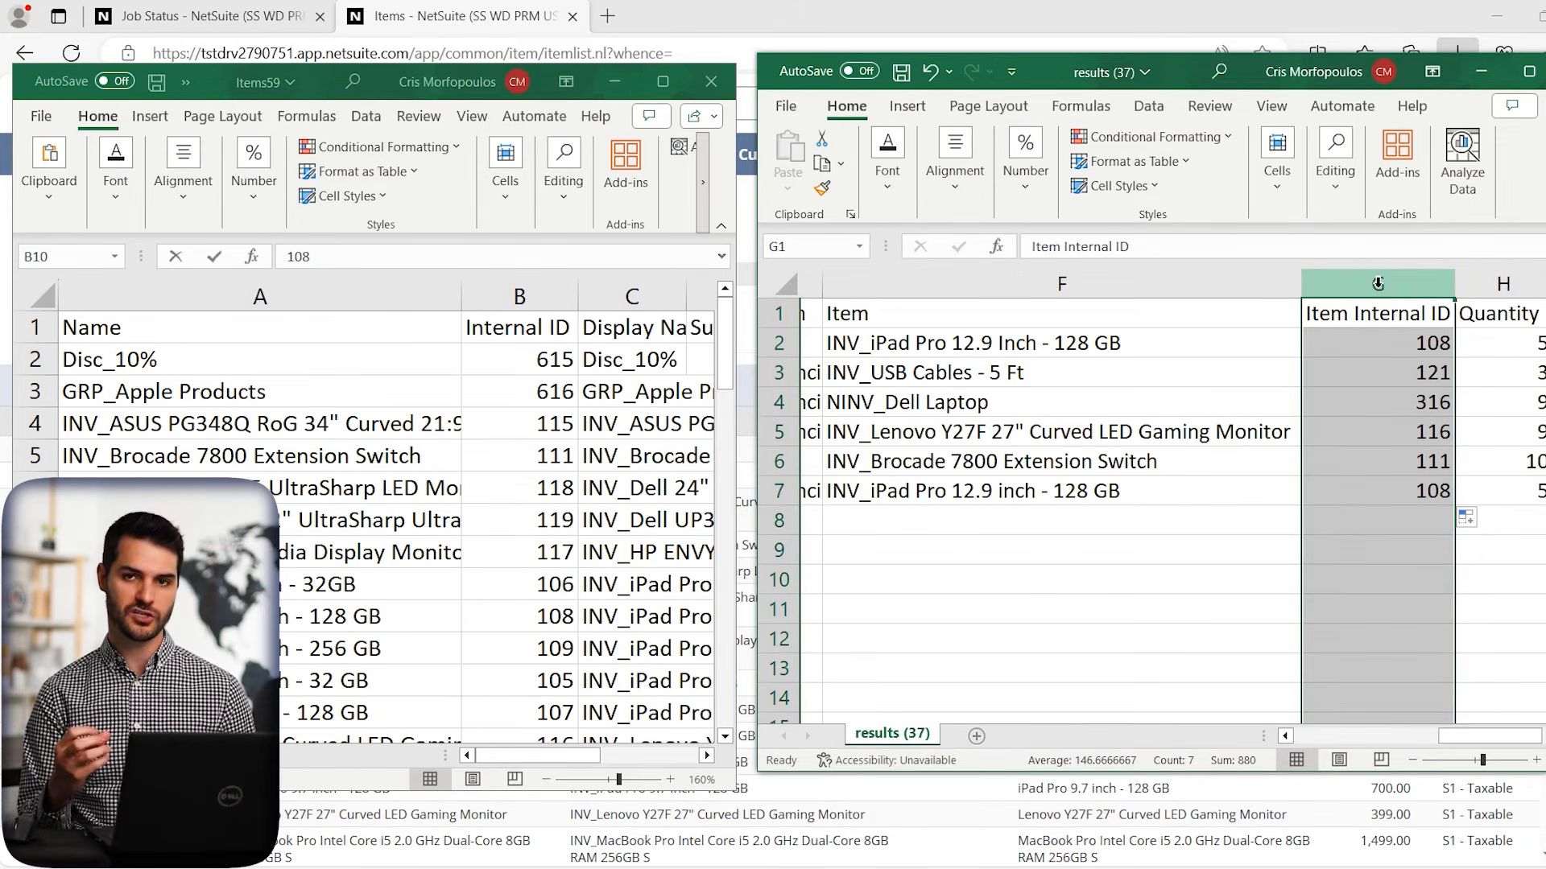
key("ctrl+c")
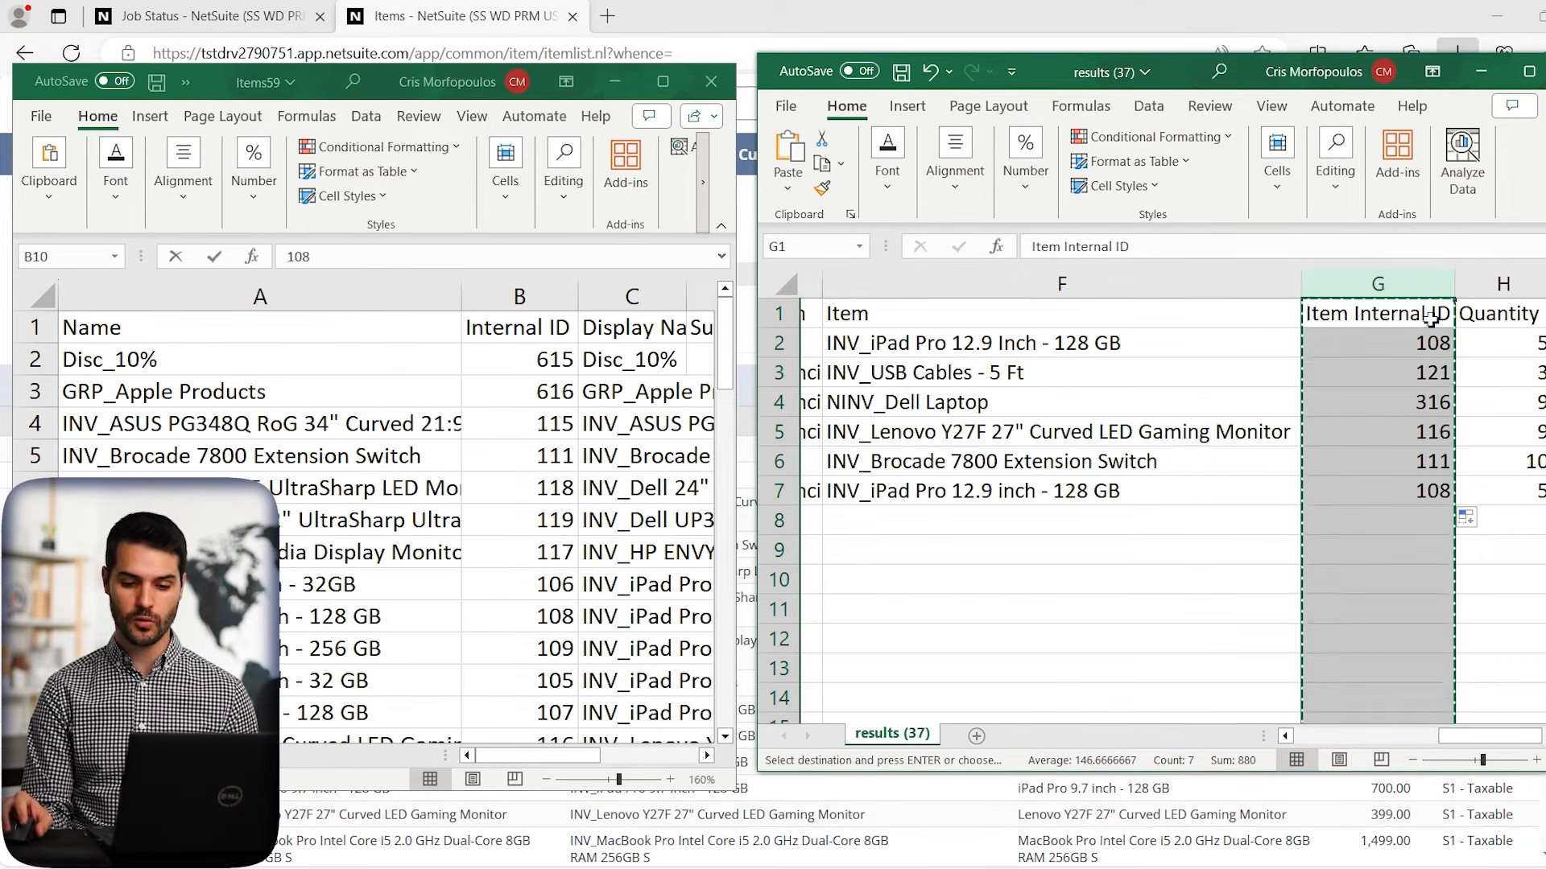
right_click(1378, 286)
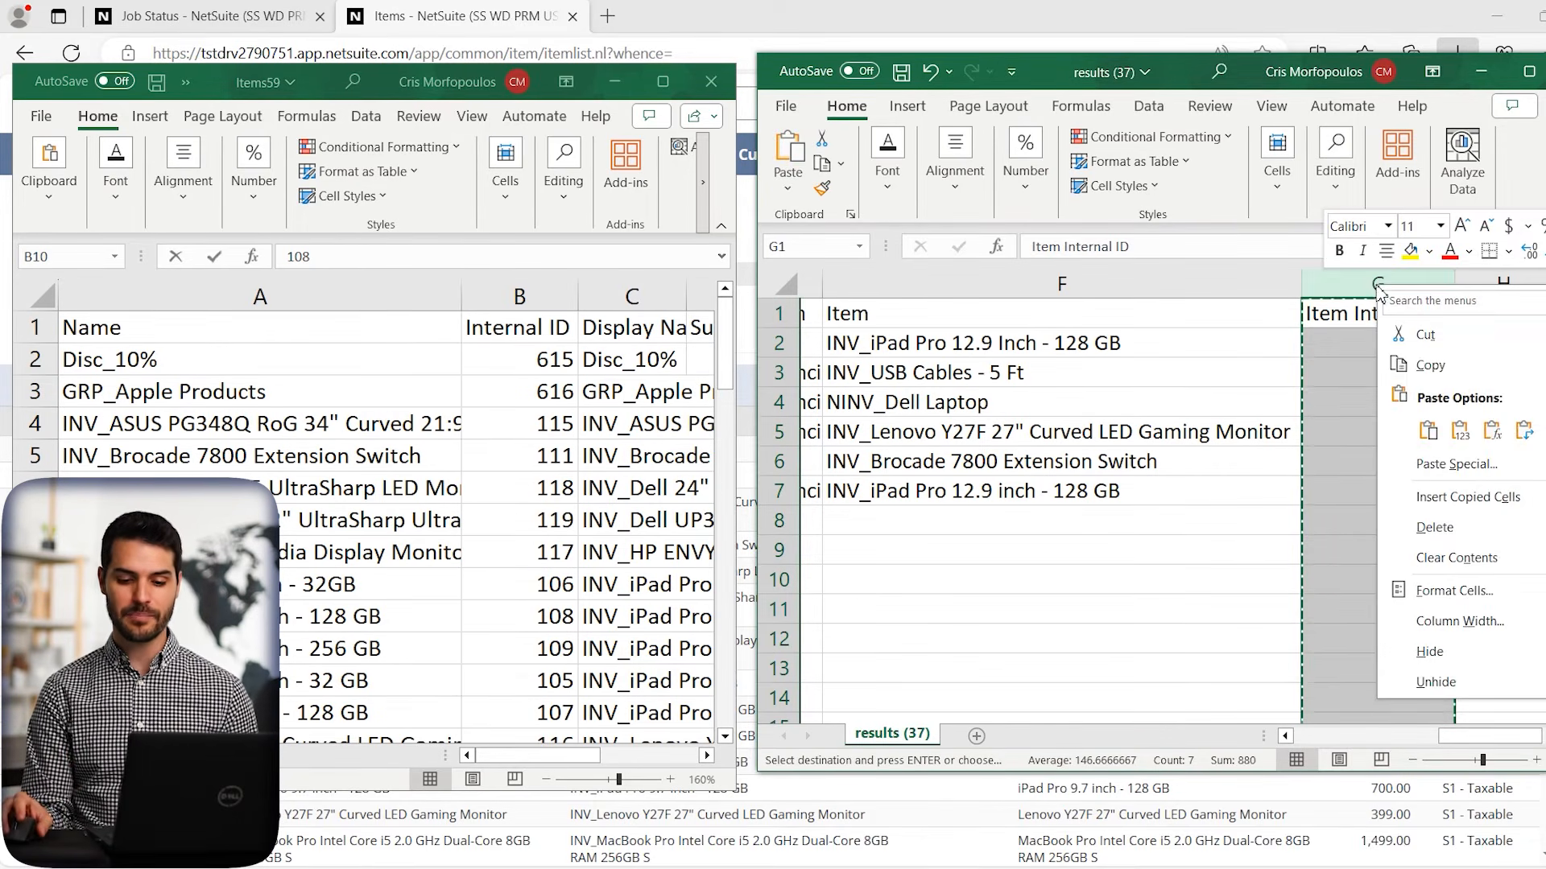
left_click(1460, 431)
left_click(1460, 431)
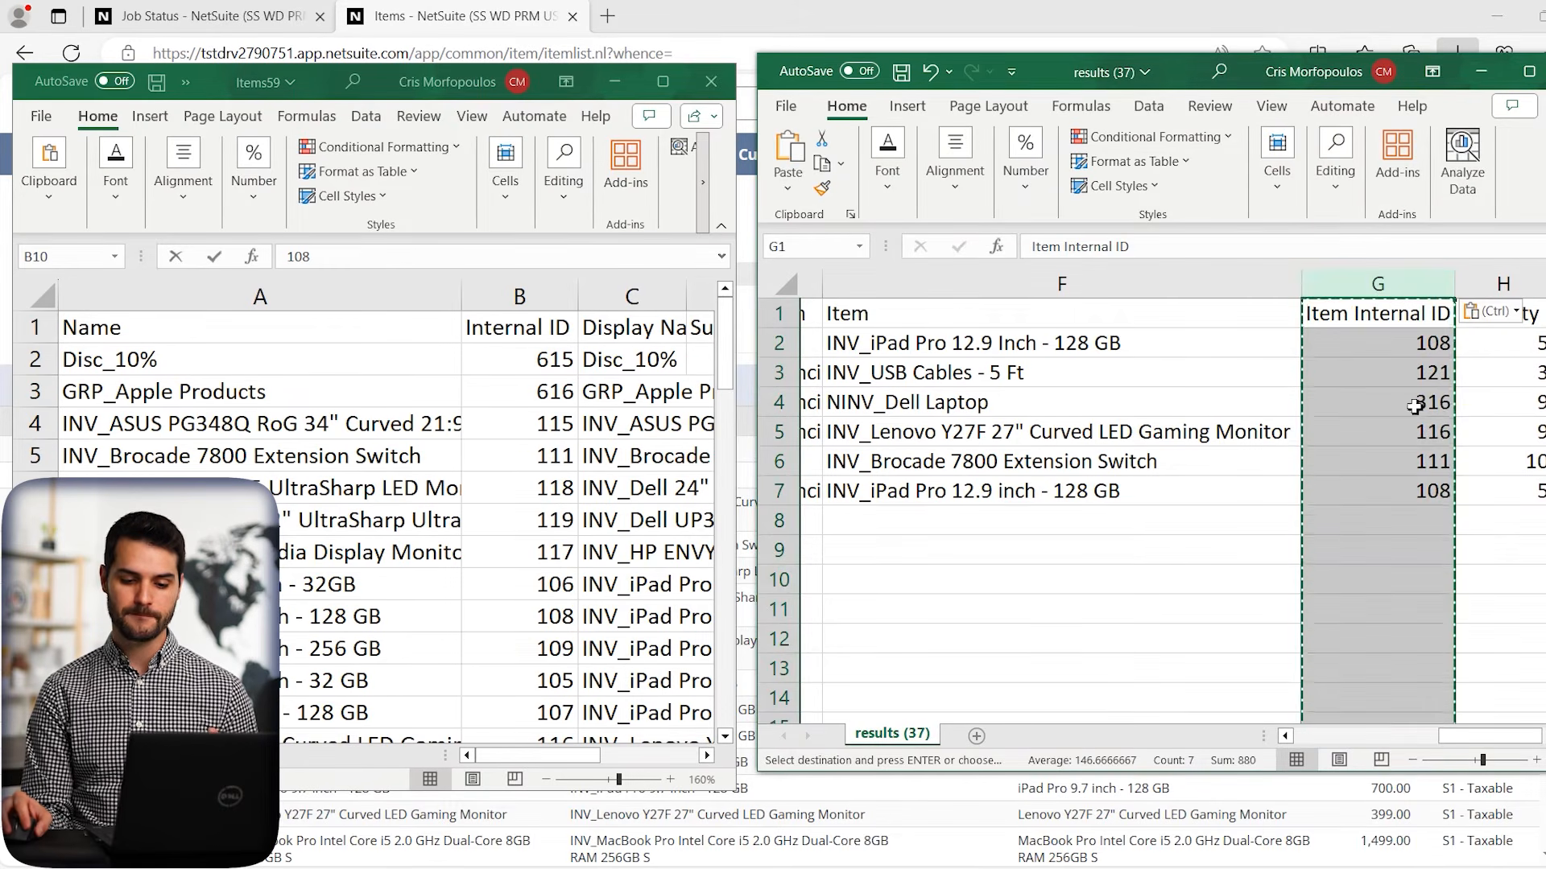
left_click(1365, 348)
key("Escape")
left_click(1366, 374)
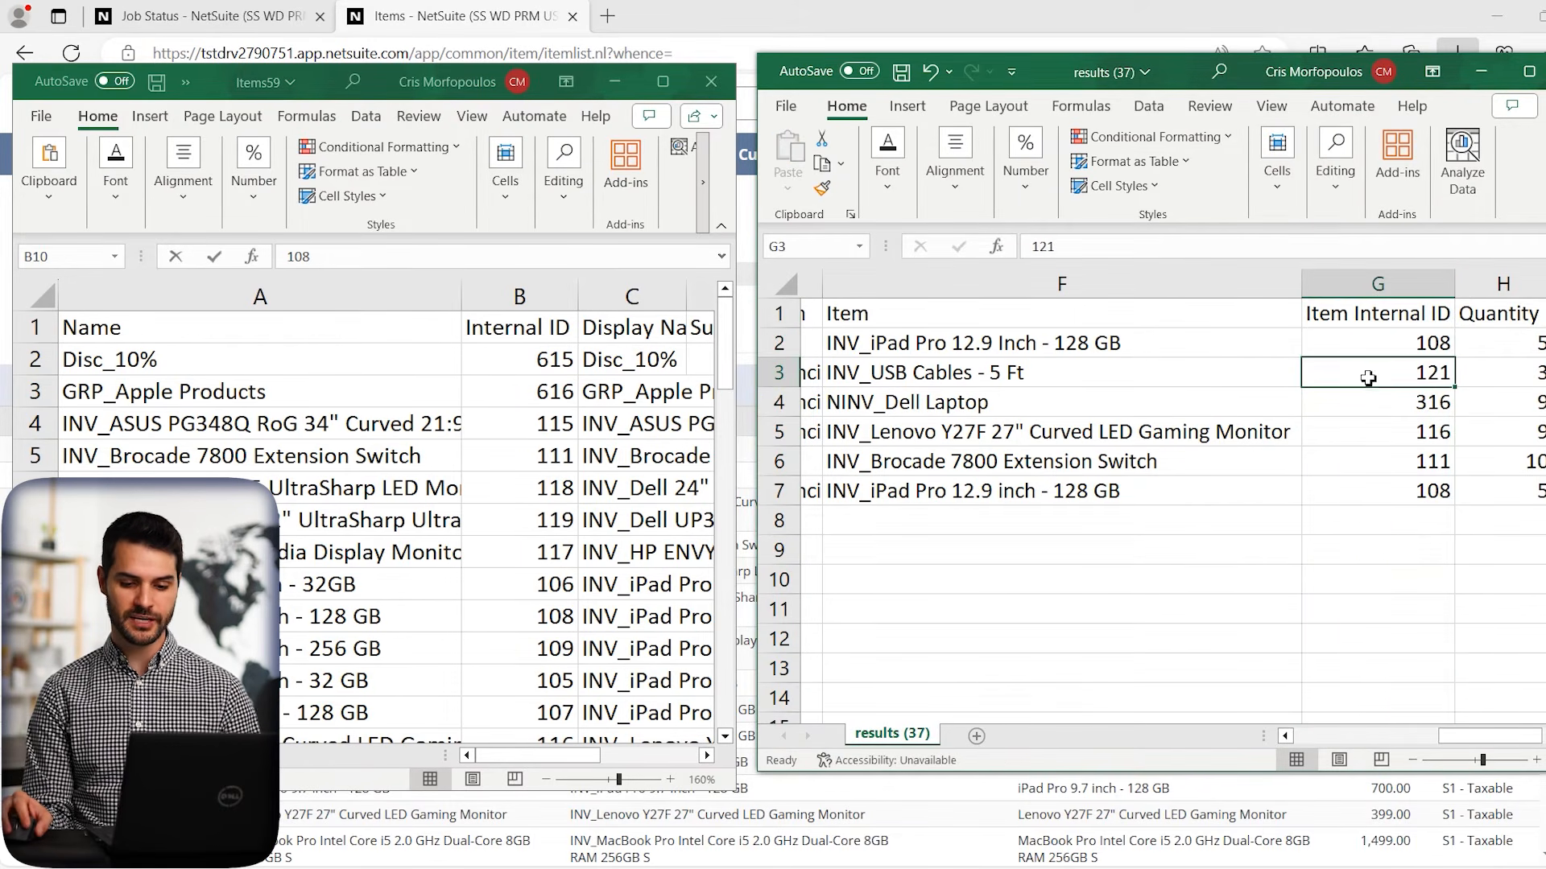
double_click(1058, 246)
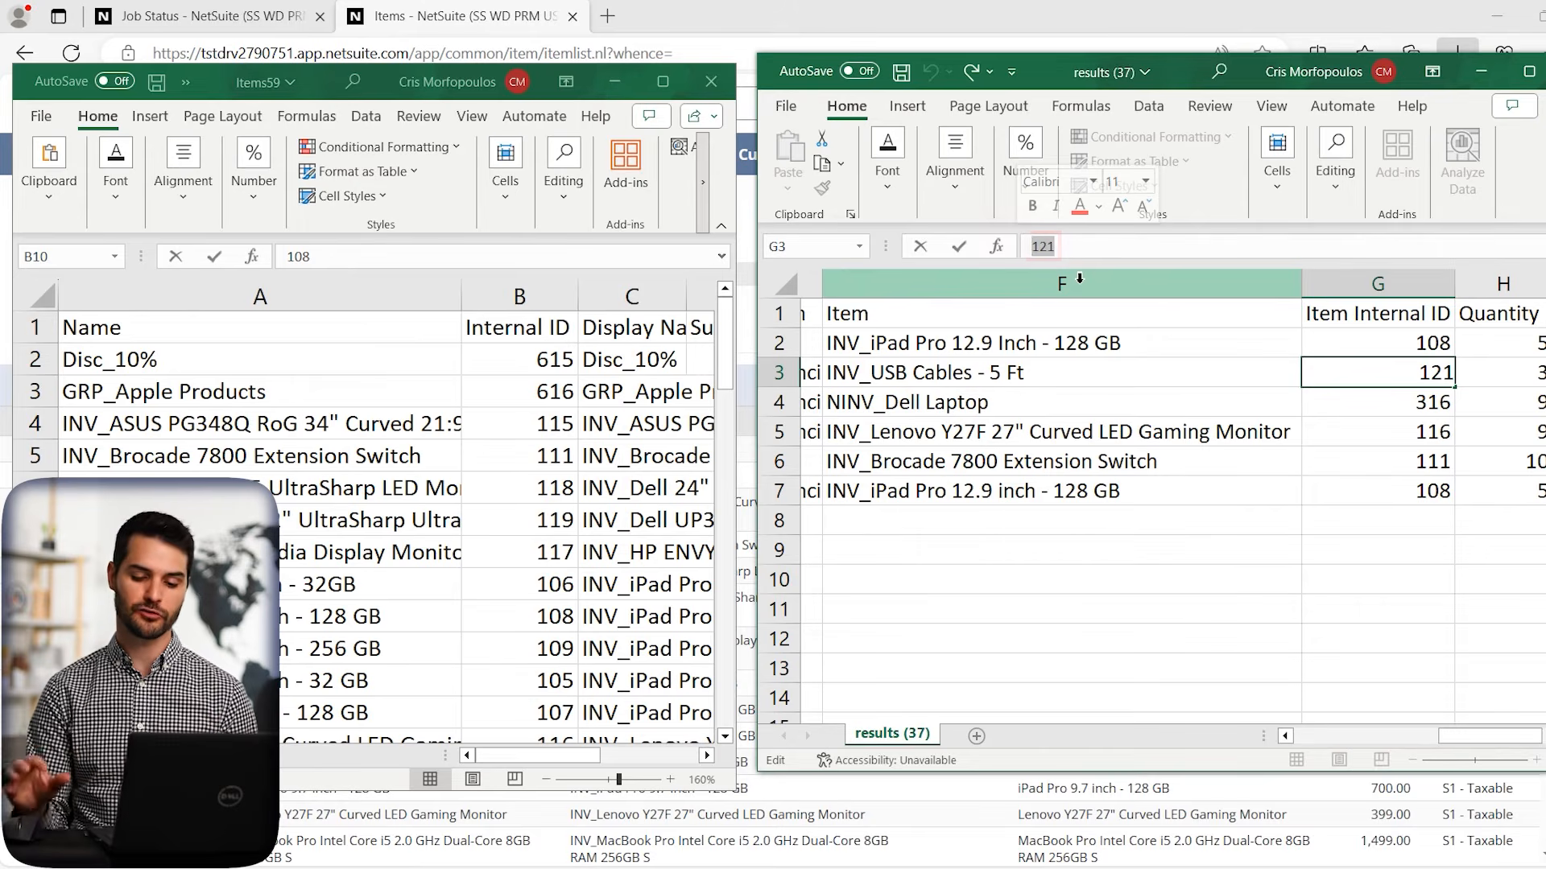
left_click(1338, 437)
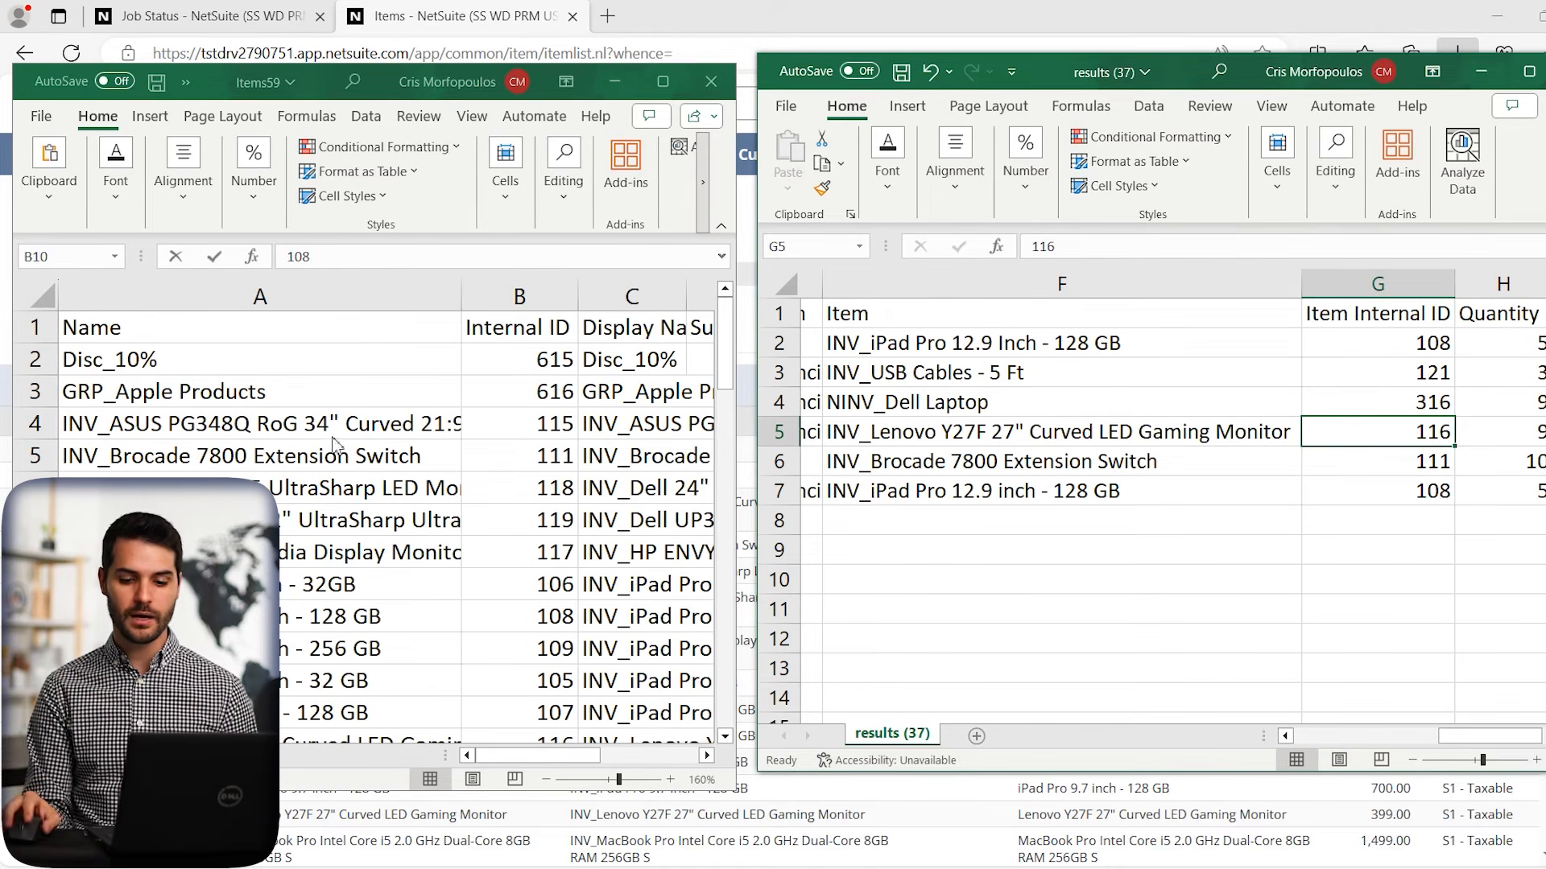
Save the results (37) file, check its name and location, and switch to the NetSuite Items page in the browser
left_click(1325, 372)
key("ctrl+s")
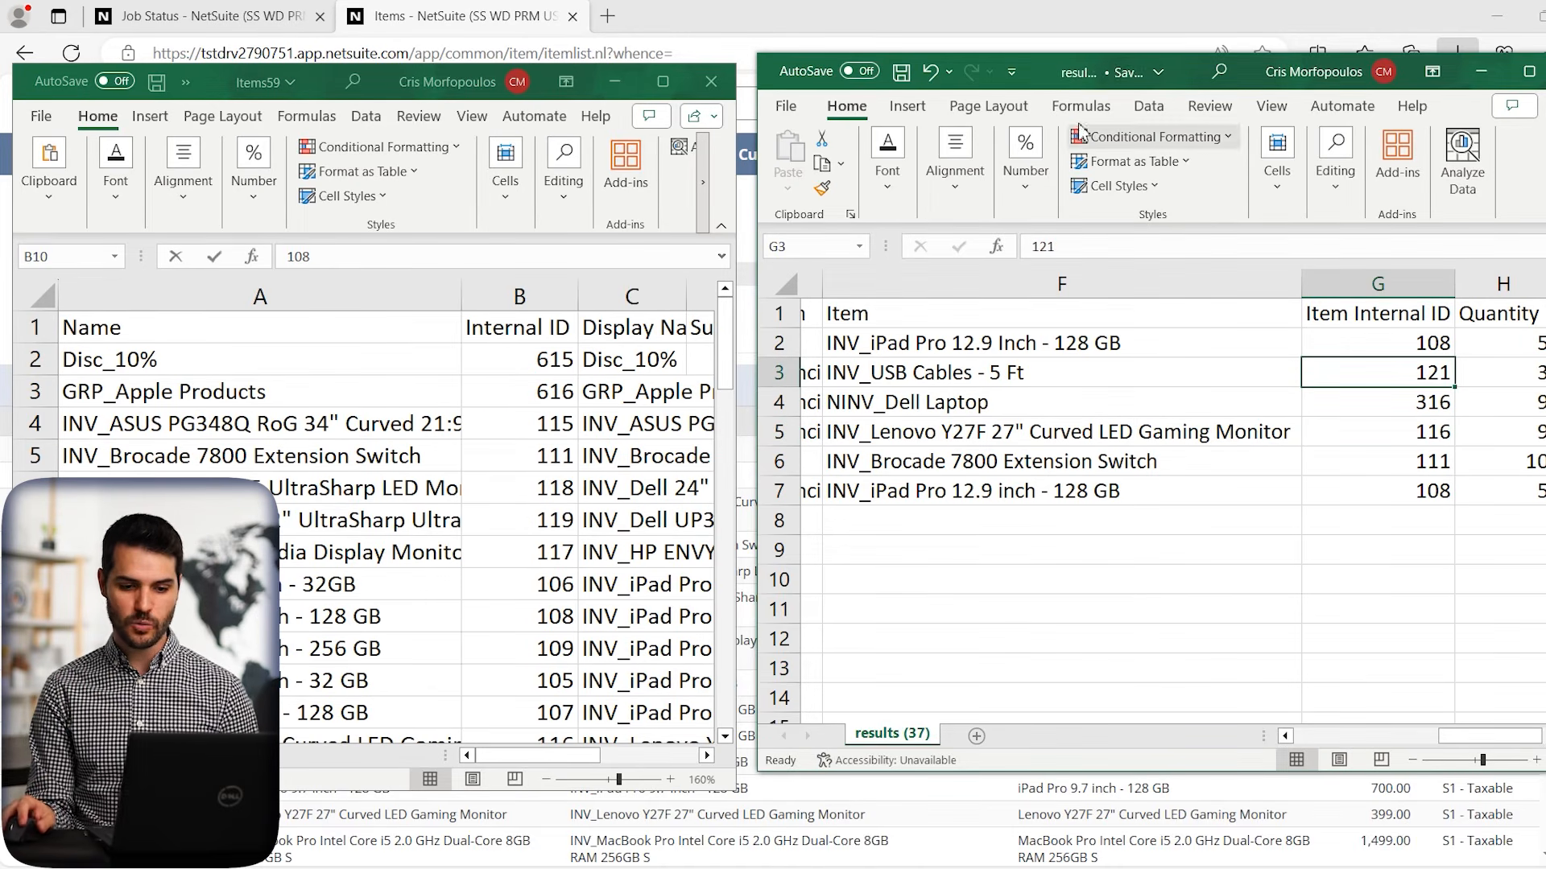
left_click(1082, 74)
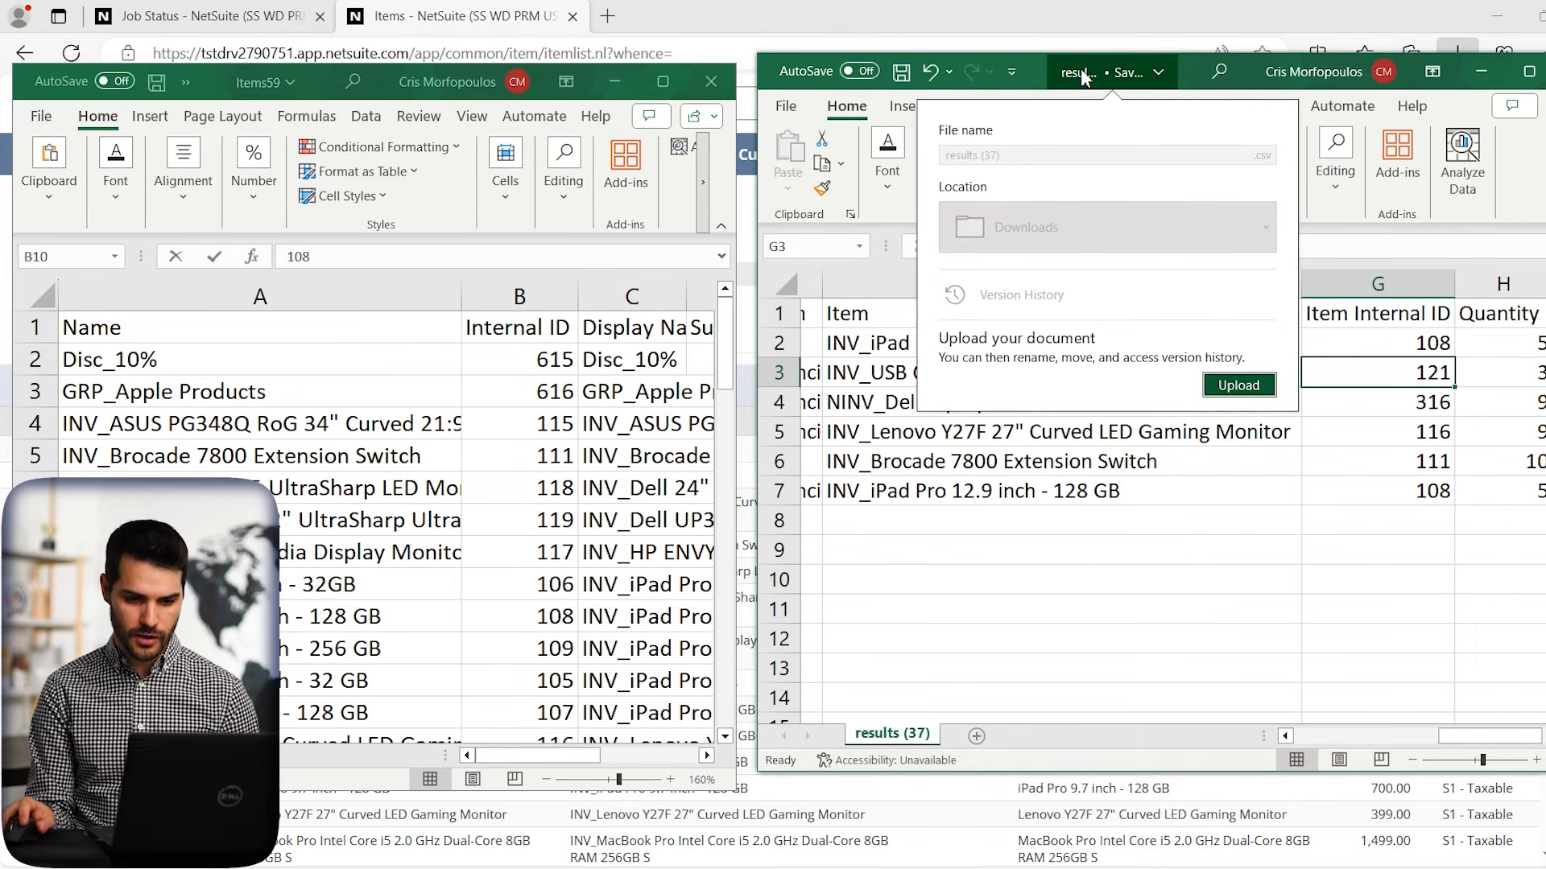
left_click(1359, 394)
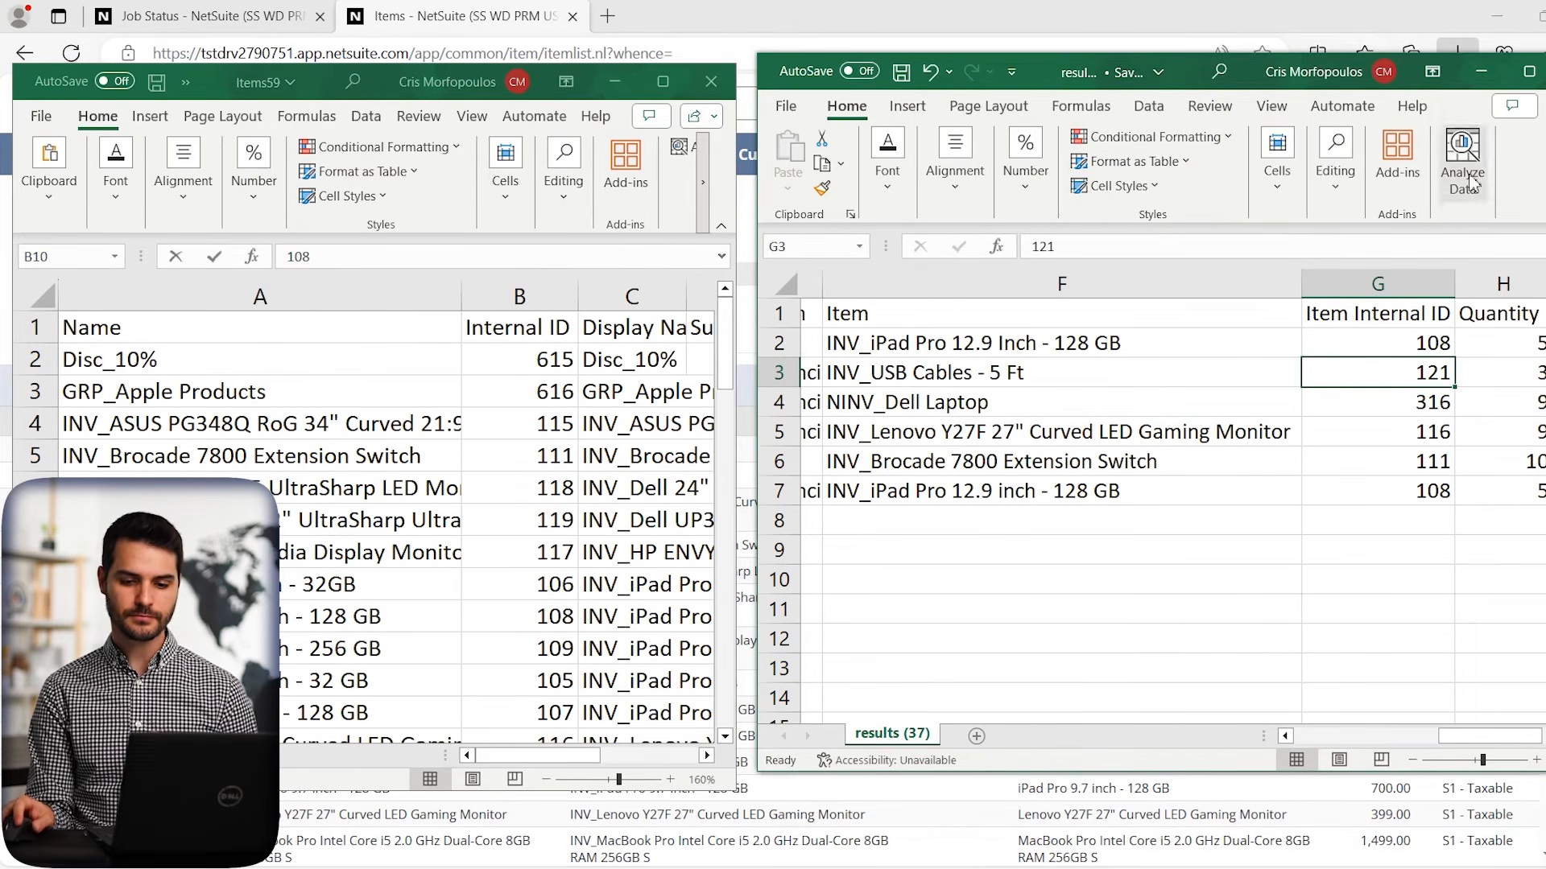
left_click(1350, 29)
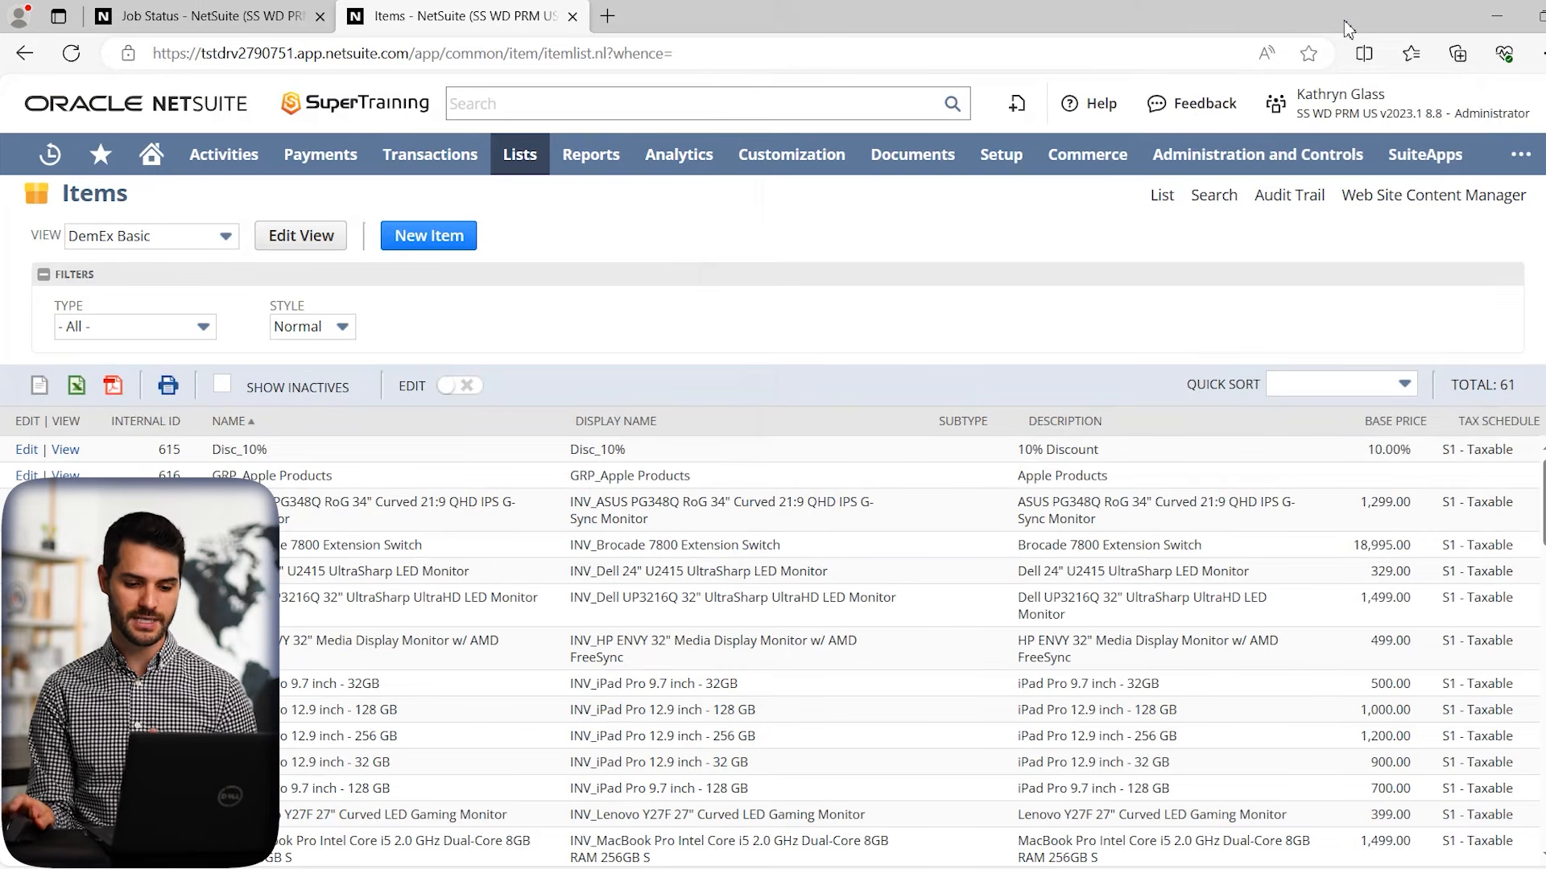
Switch to the Job Status page and open the Sales Order import map Import Test 2 from the saved CSV imports
left_click(236, 20)
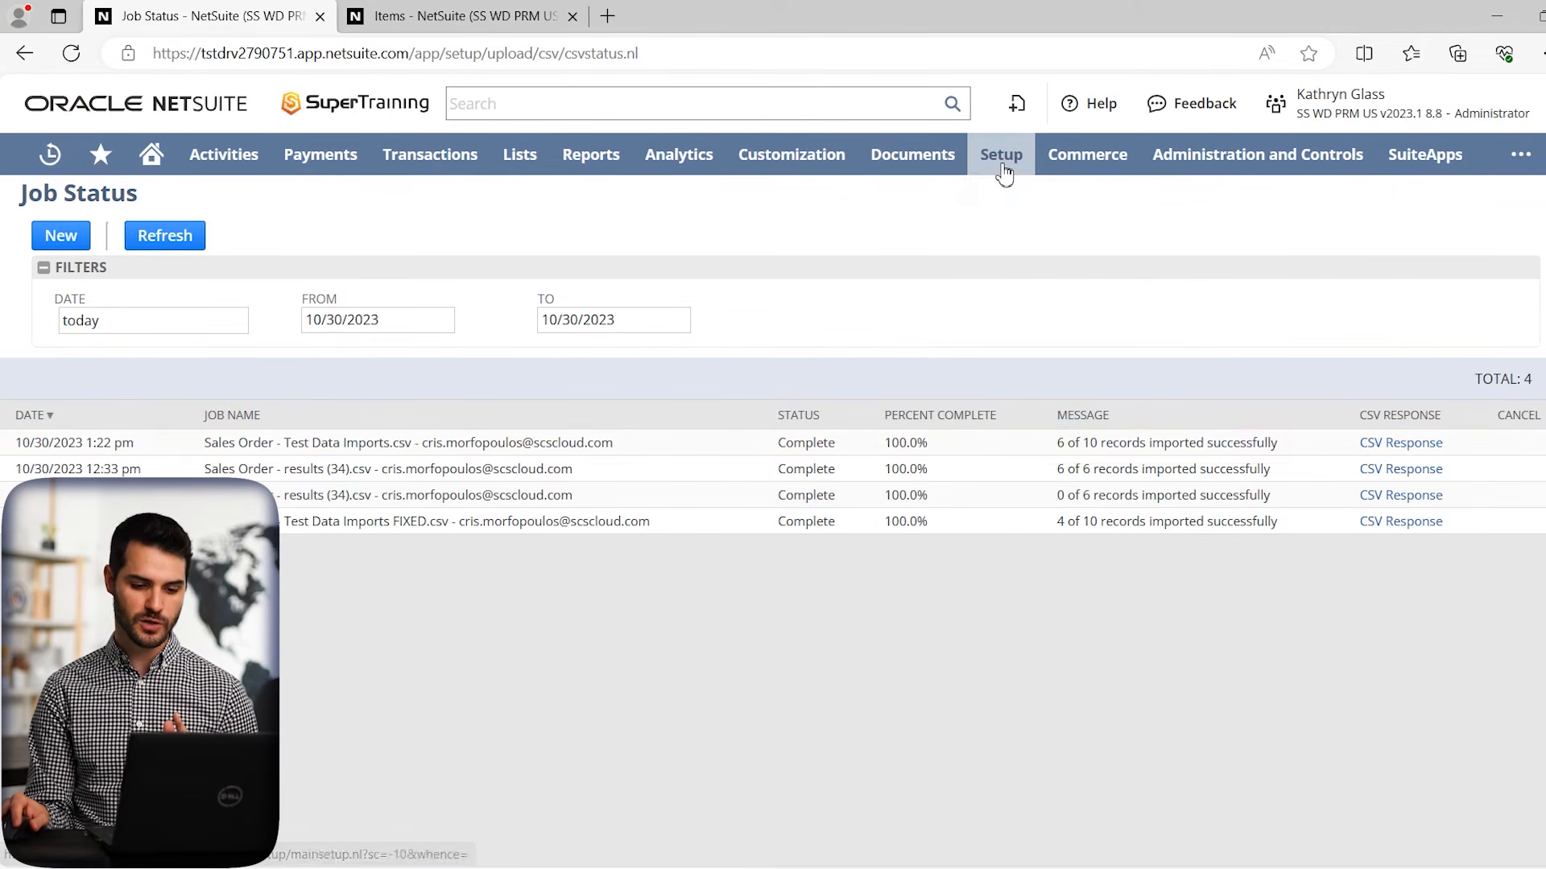
mouse_move(1004, 171)
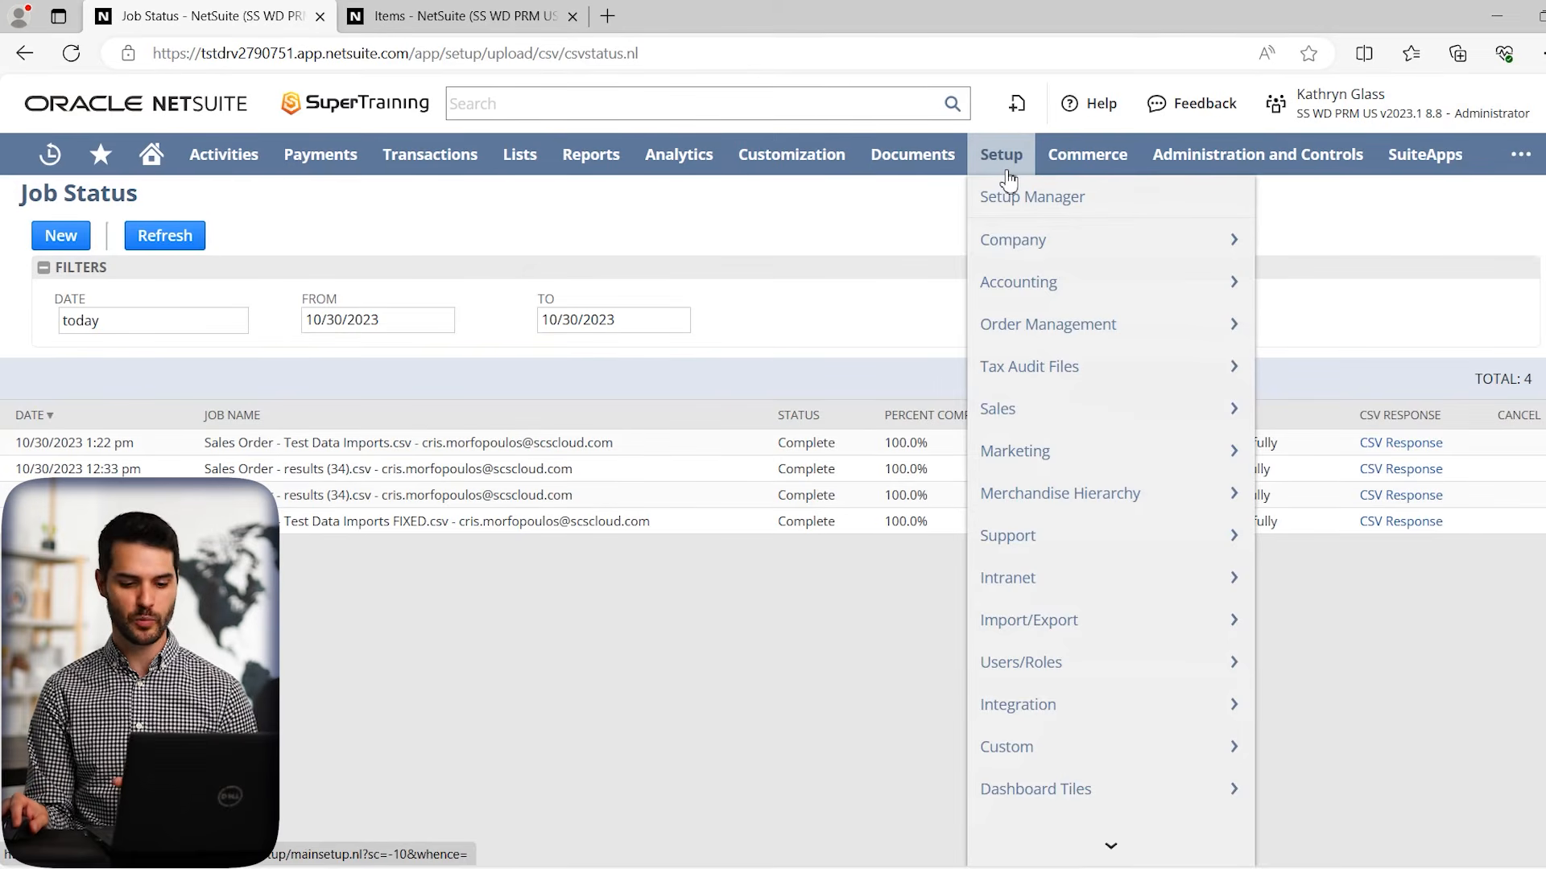
mouse_move(1102, 620)
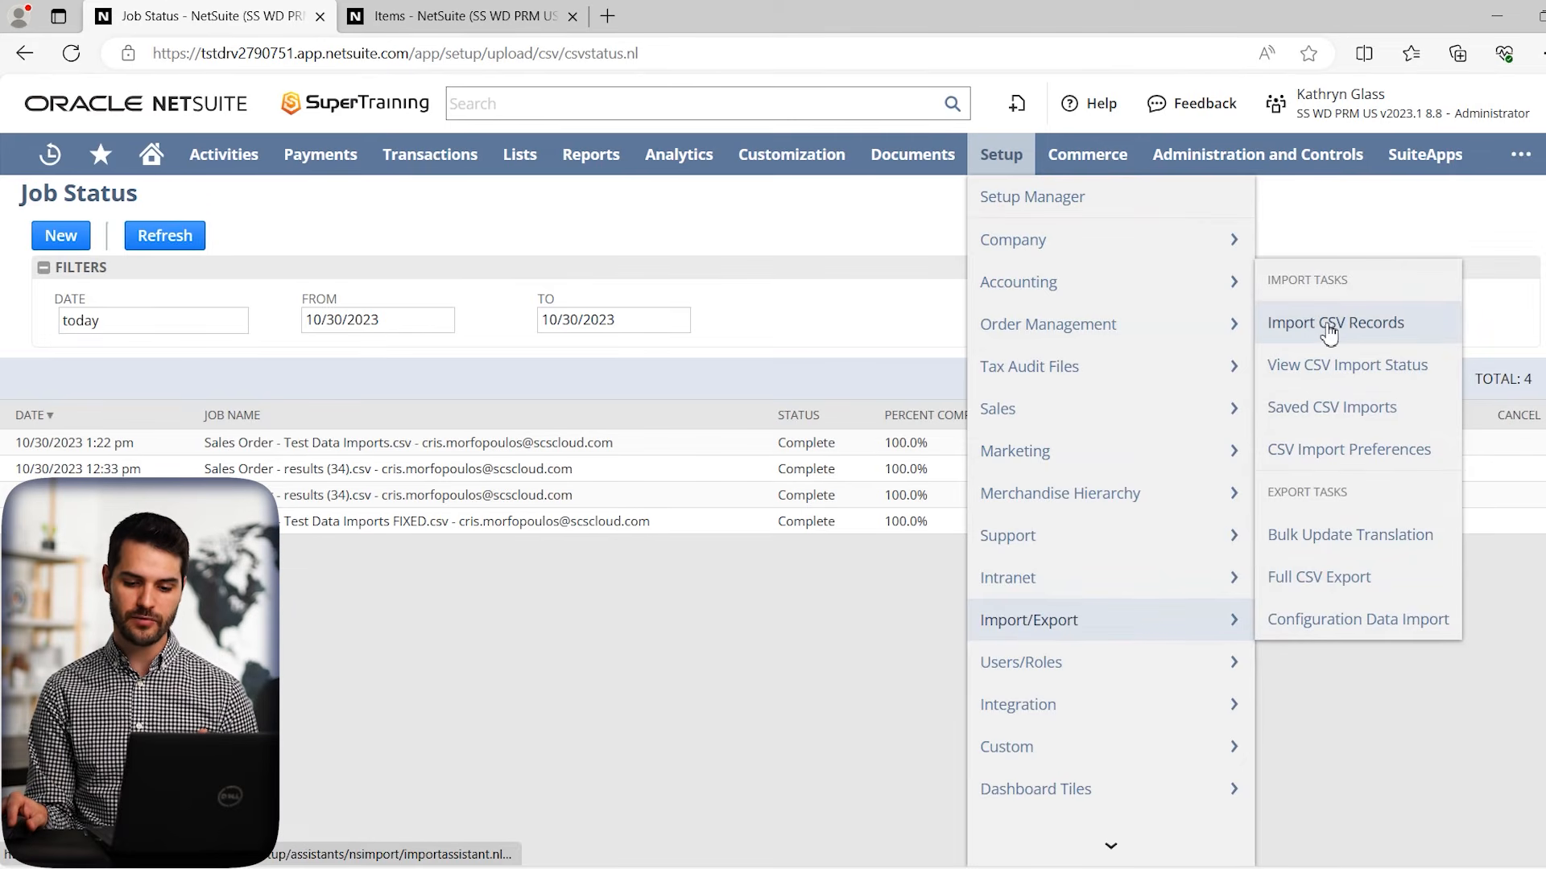
left_click(1349, 420)
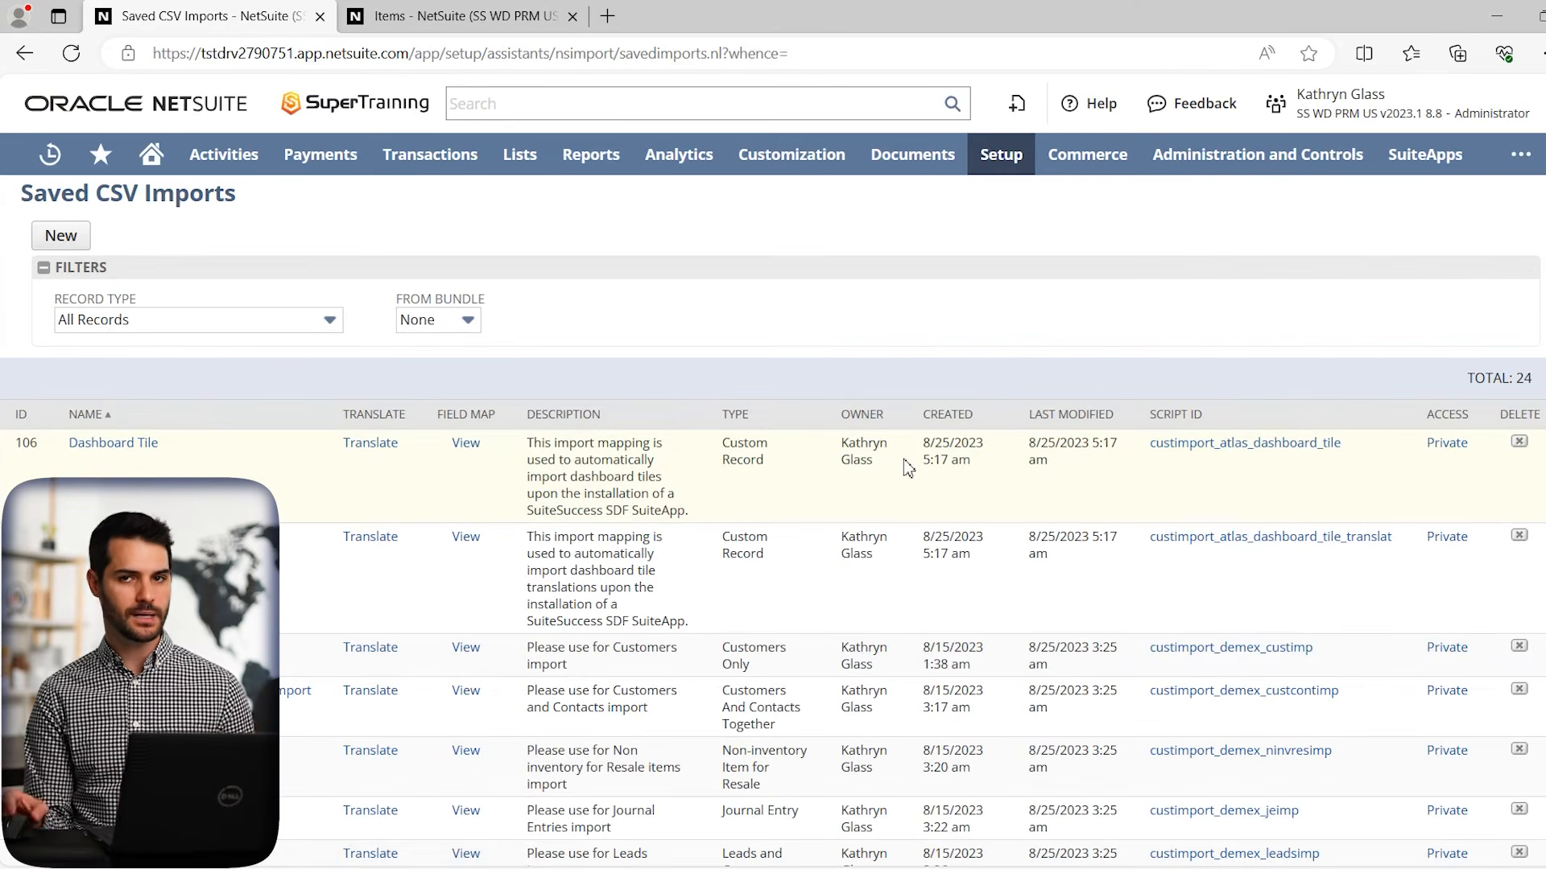
scroll(531, 483, "down", 3)
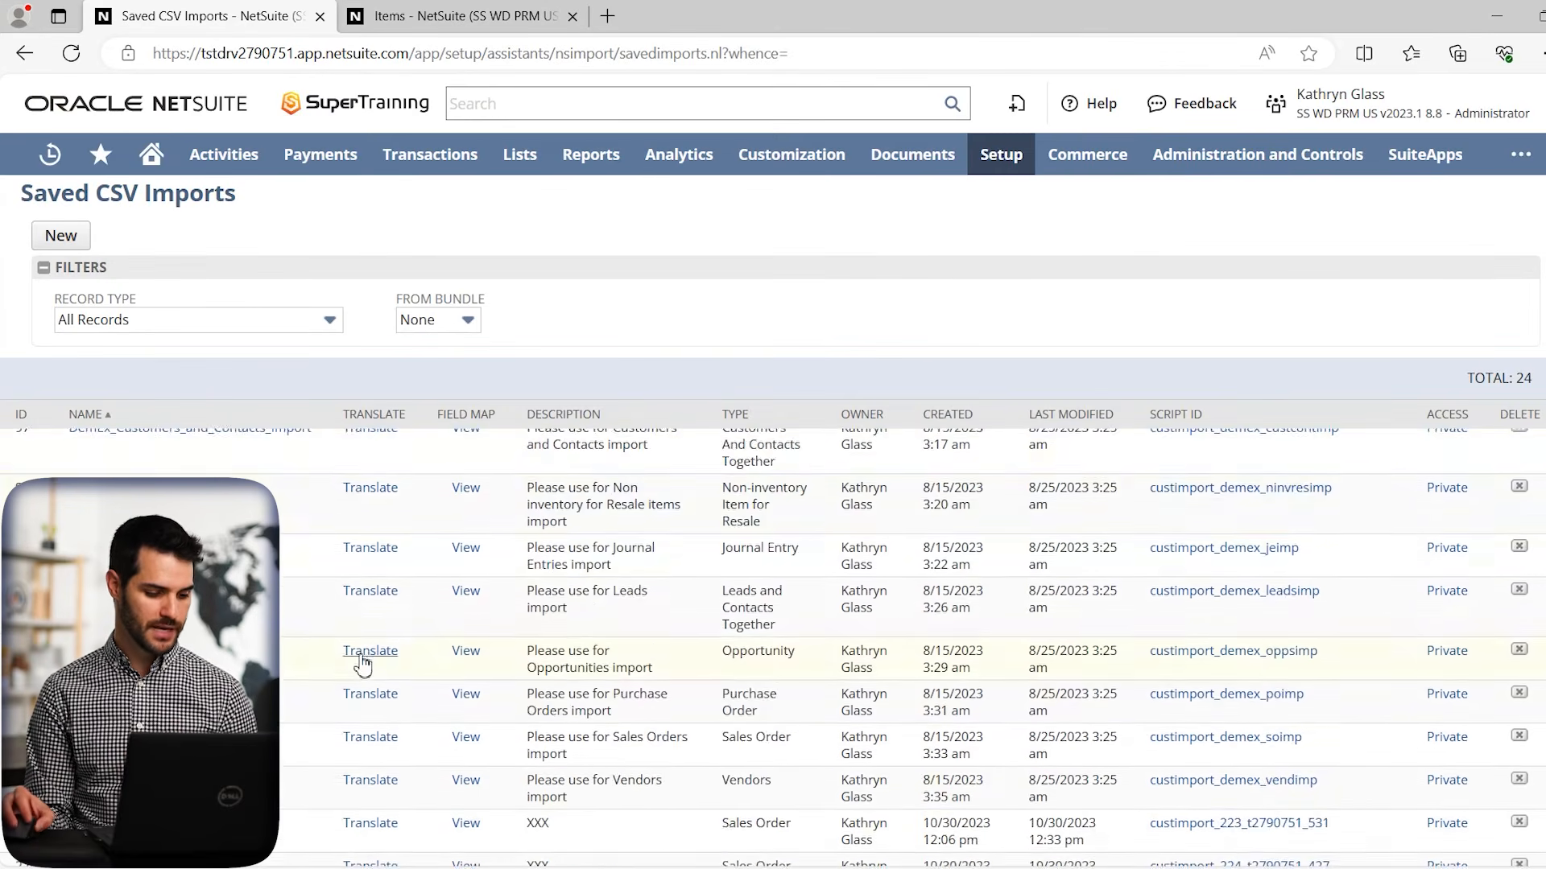
scroll(362, 662, "down", 2)
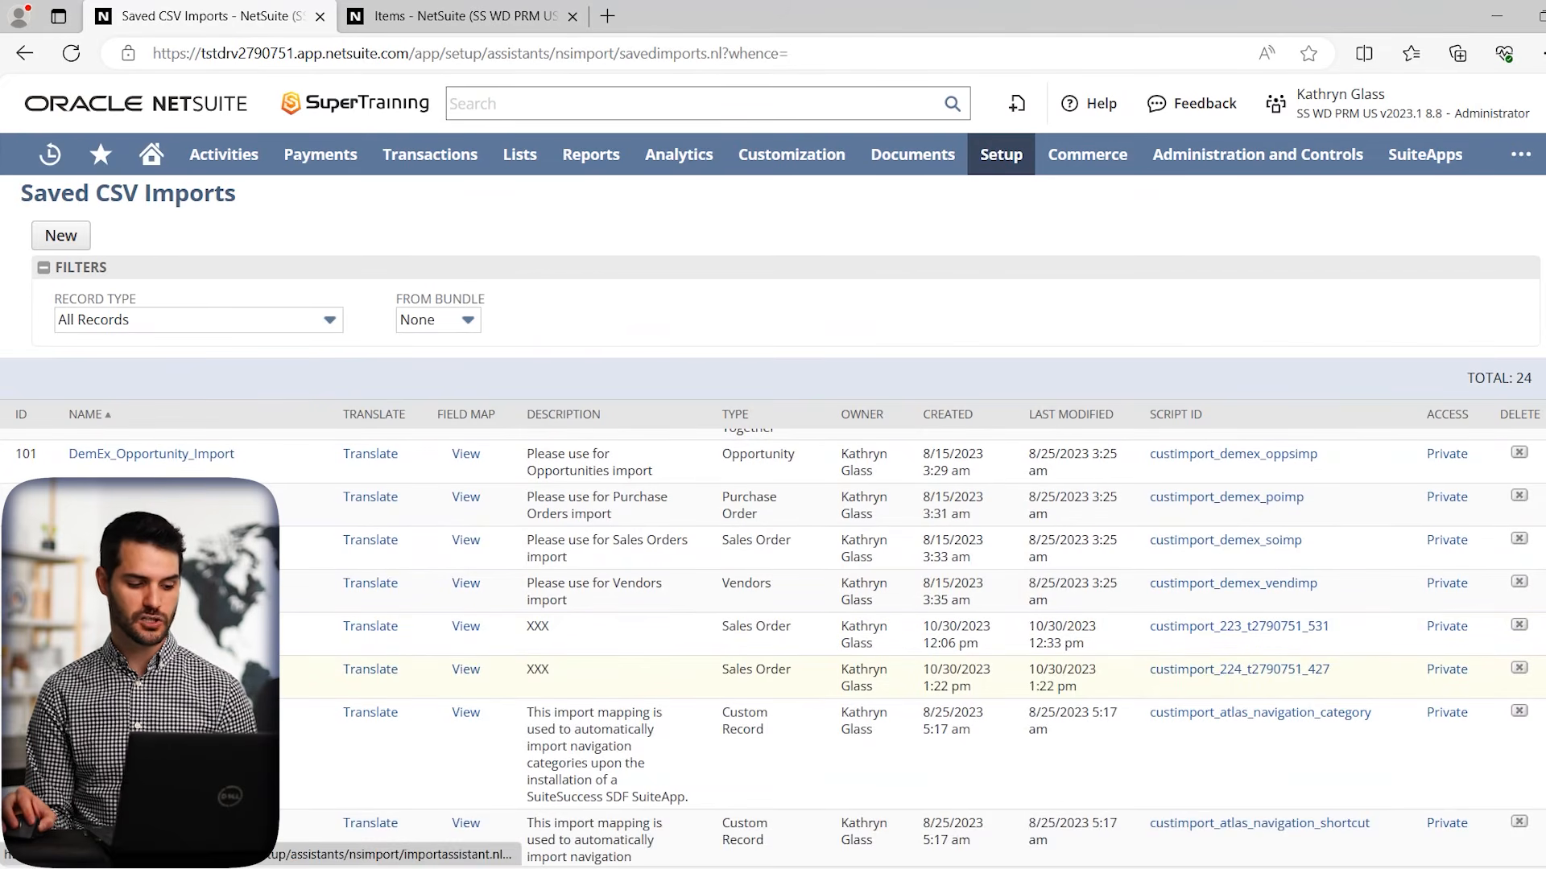
left_click(120, 671)
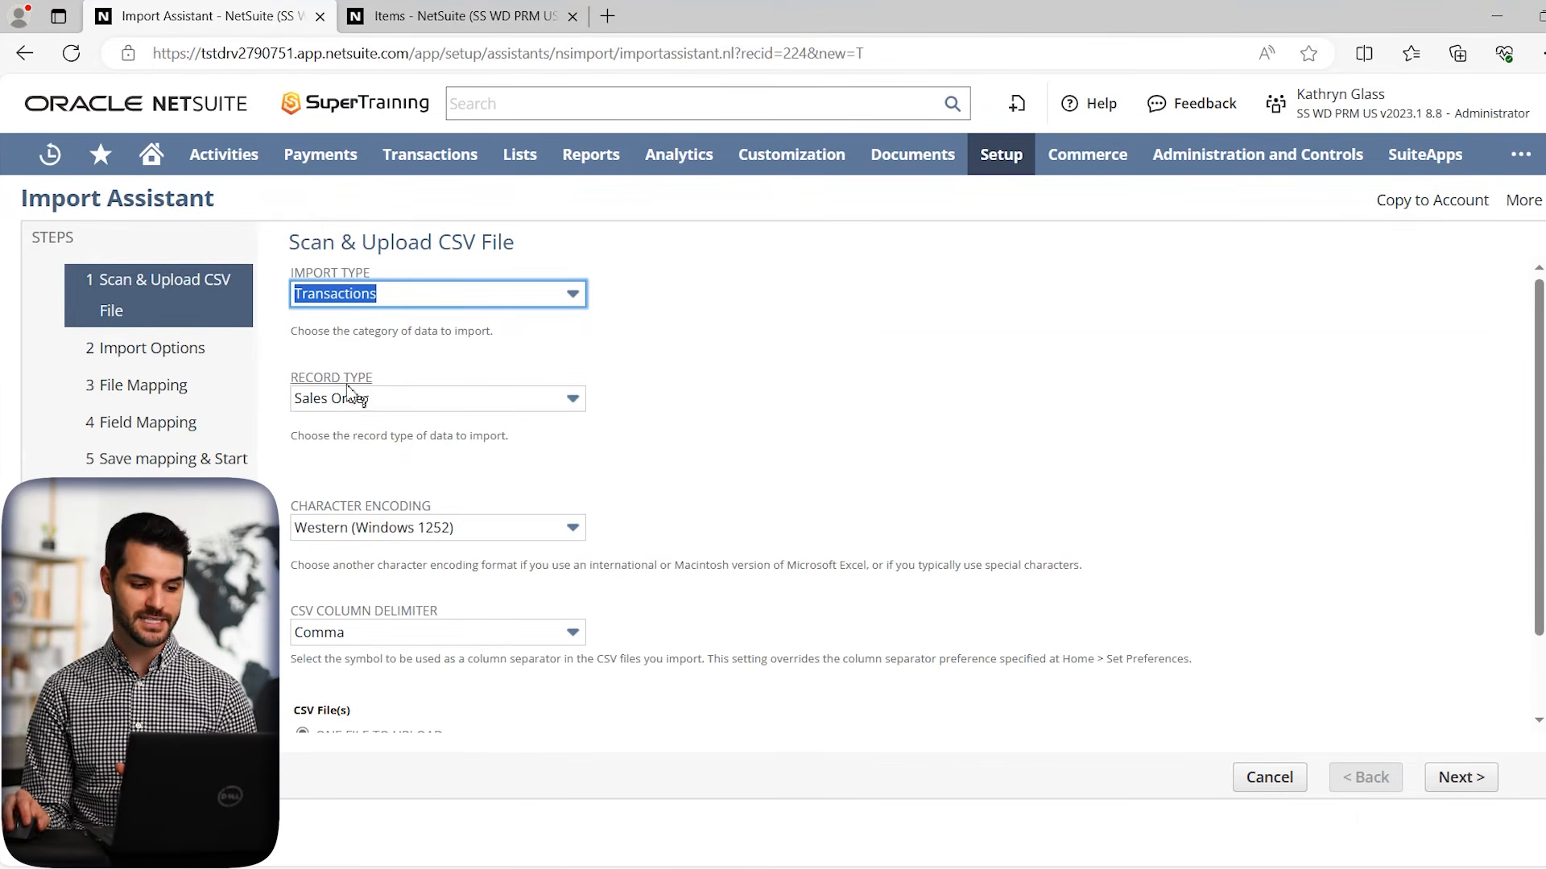
Choose results (37).csv as the single file to upload and continue through the import options to the field mapping
scroll(748, 523, "down", 1)
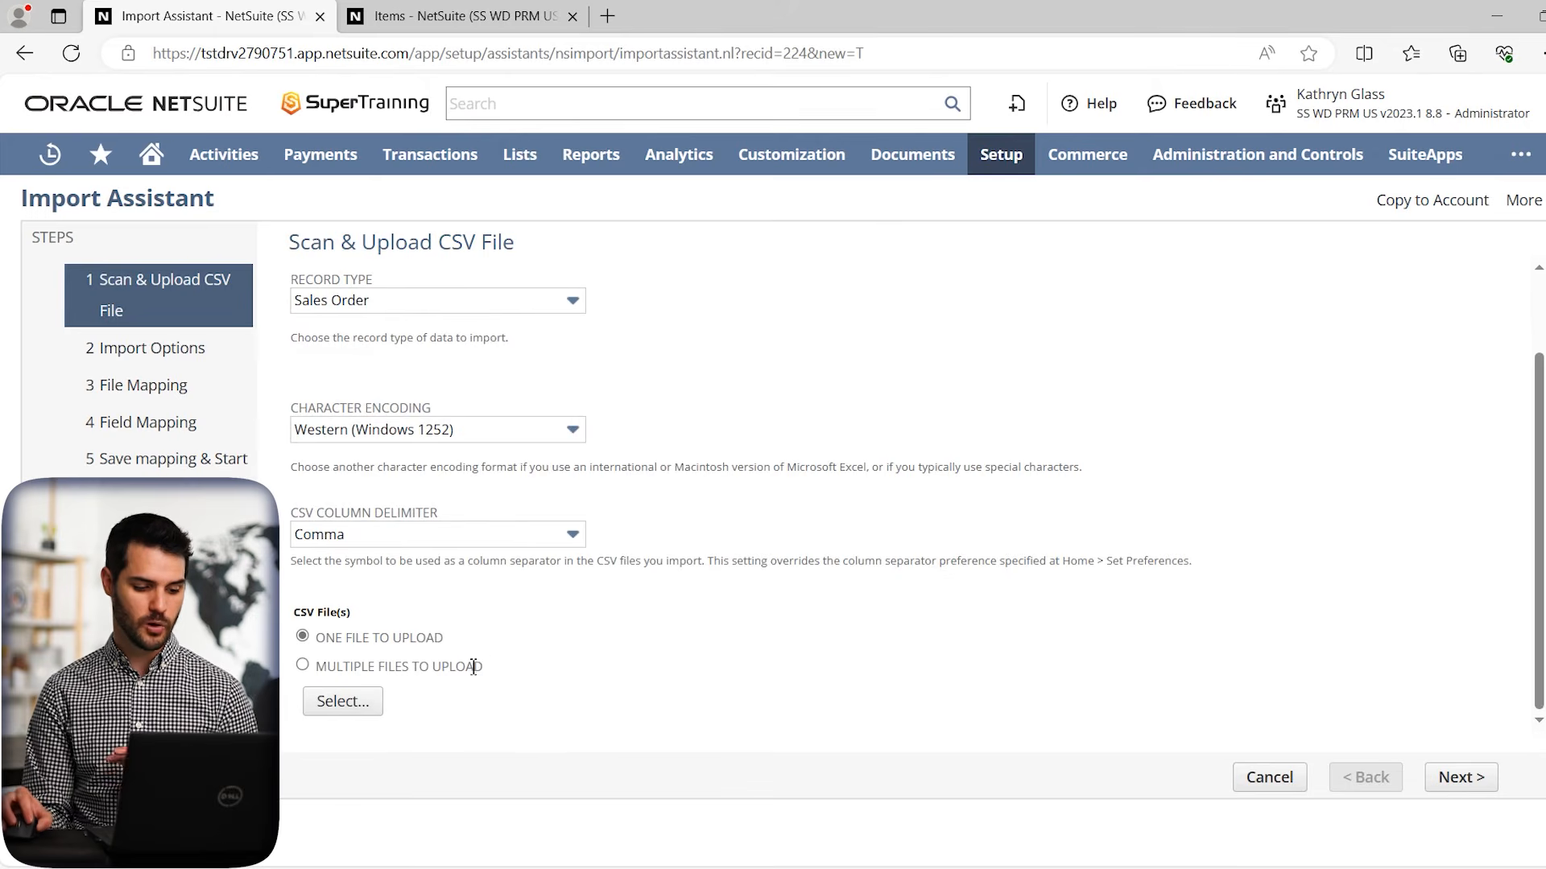
left_click(349, 714)
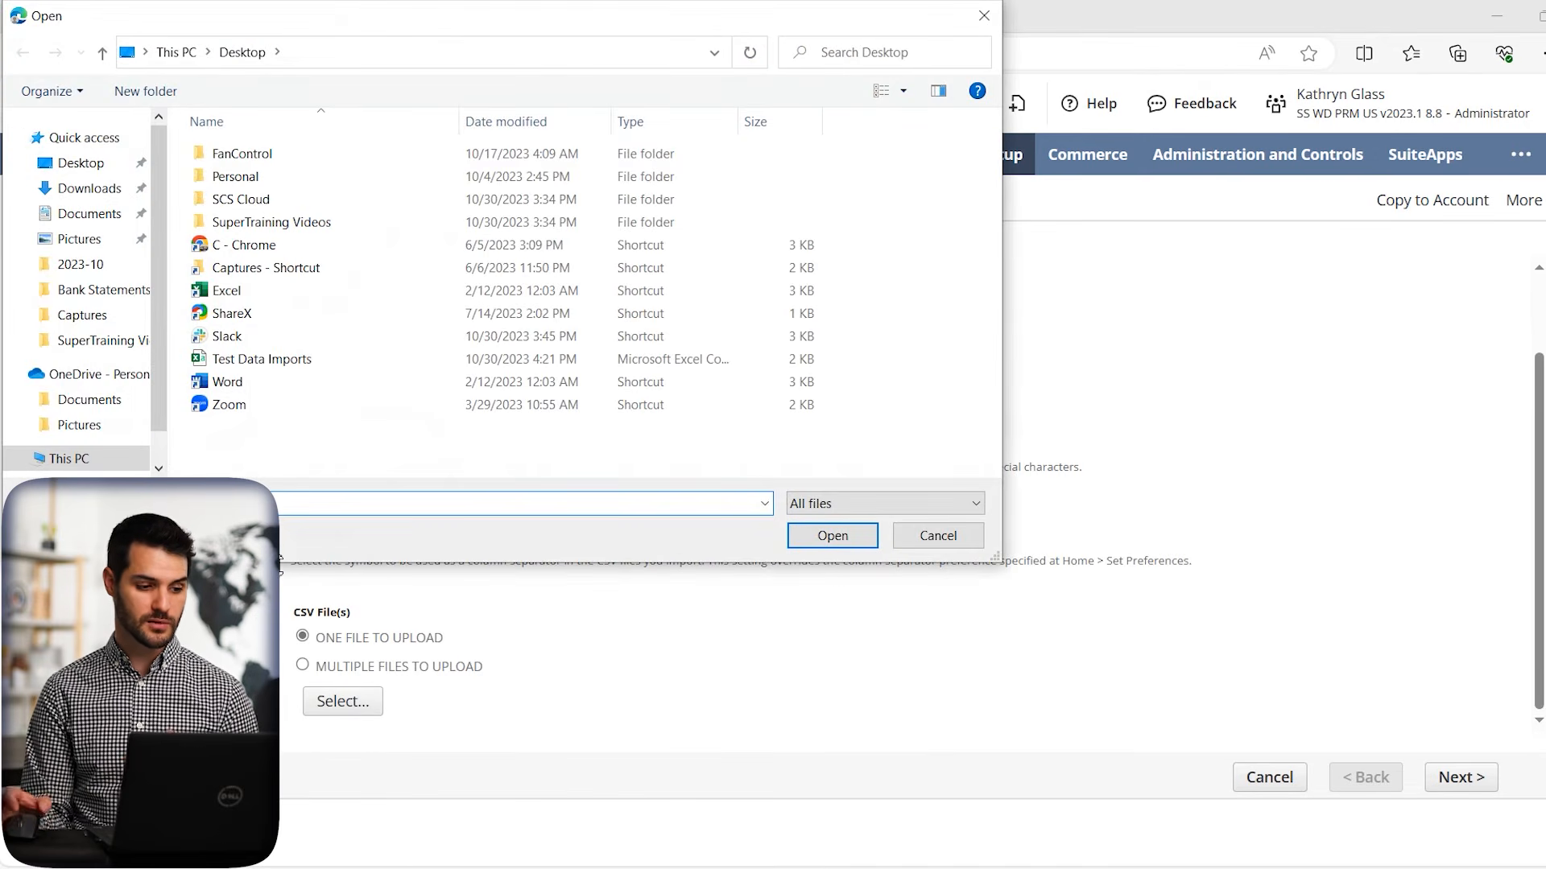
left_click(100, 201)
double_click(253, 184)
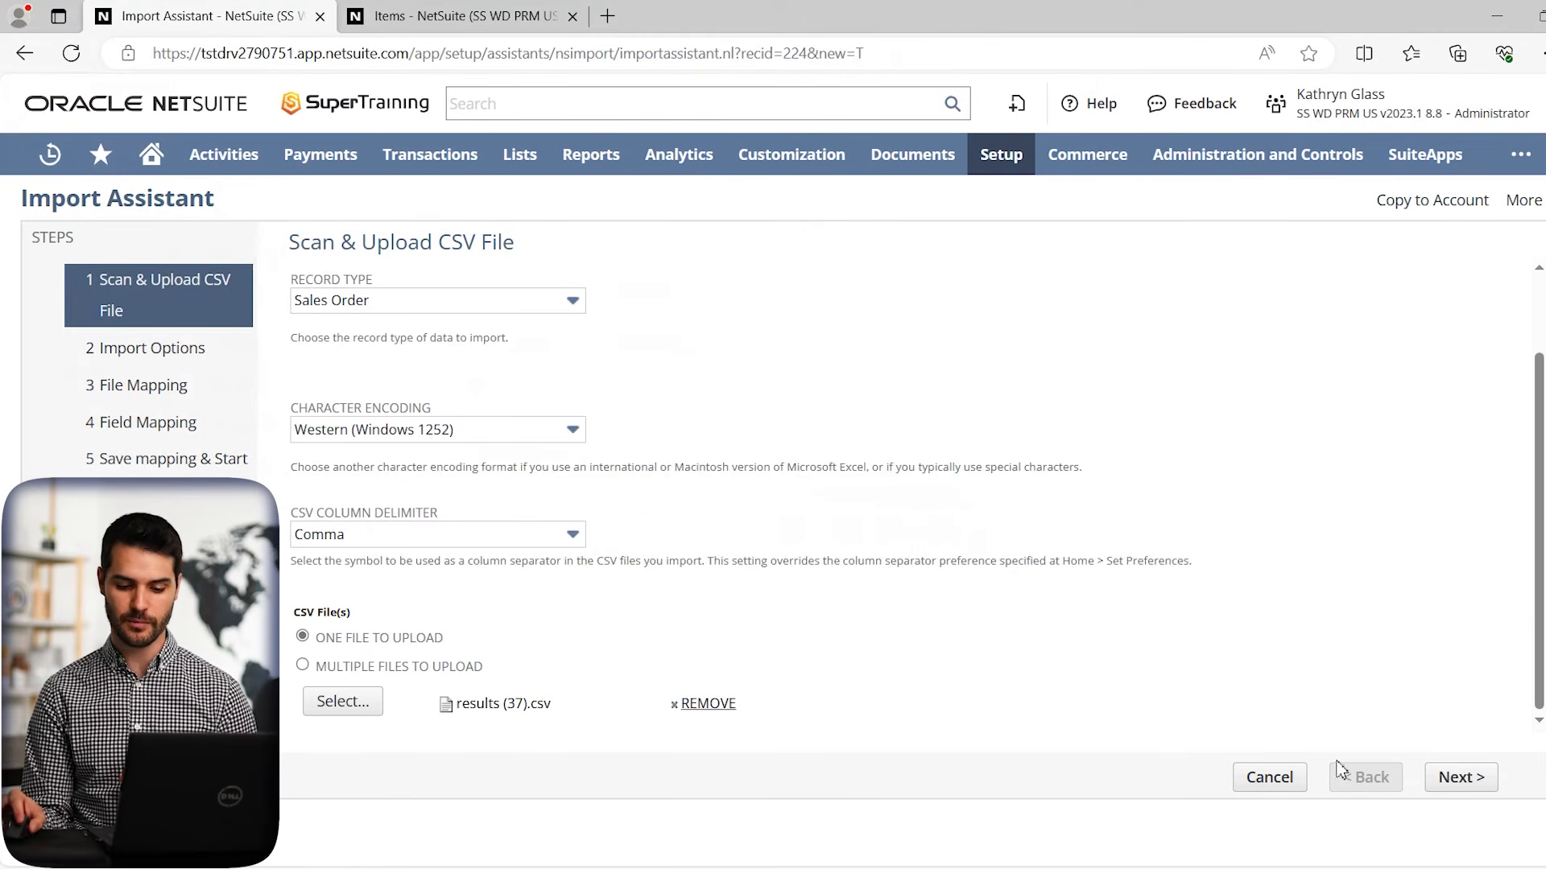
left_click(1460, 778)
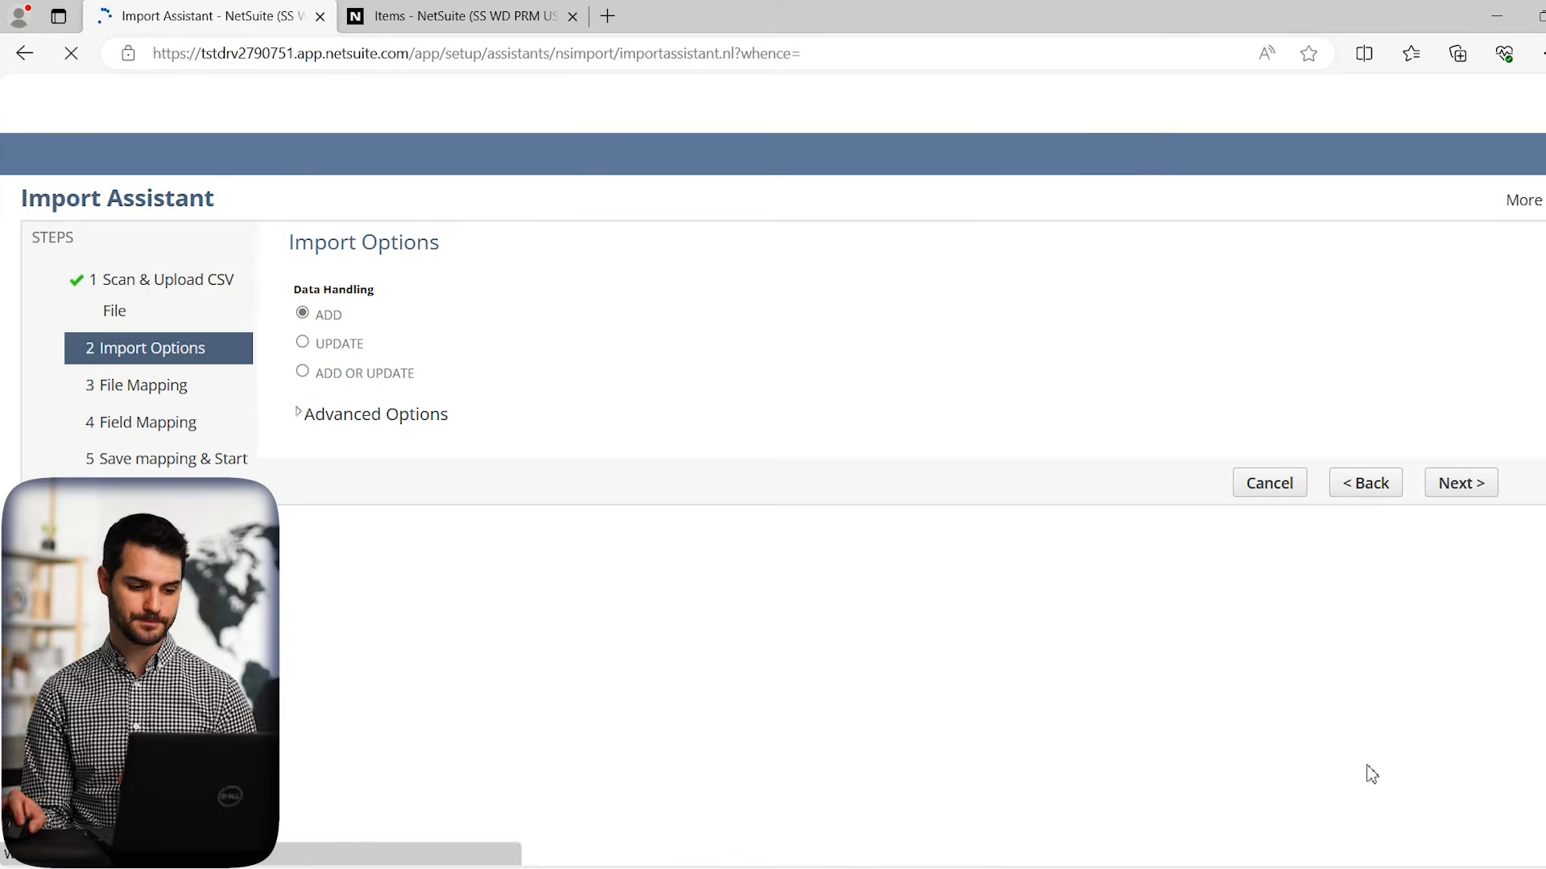
left_click(1461, 781)
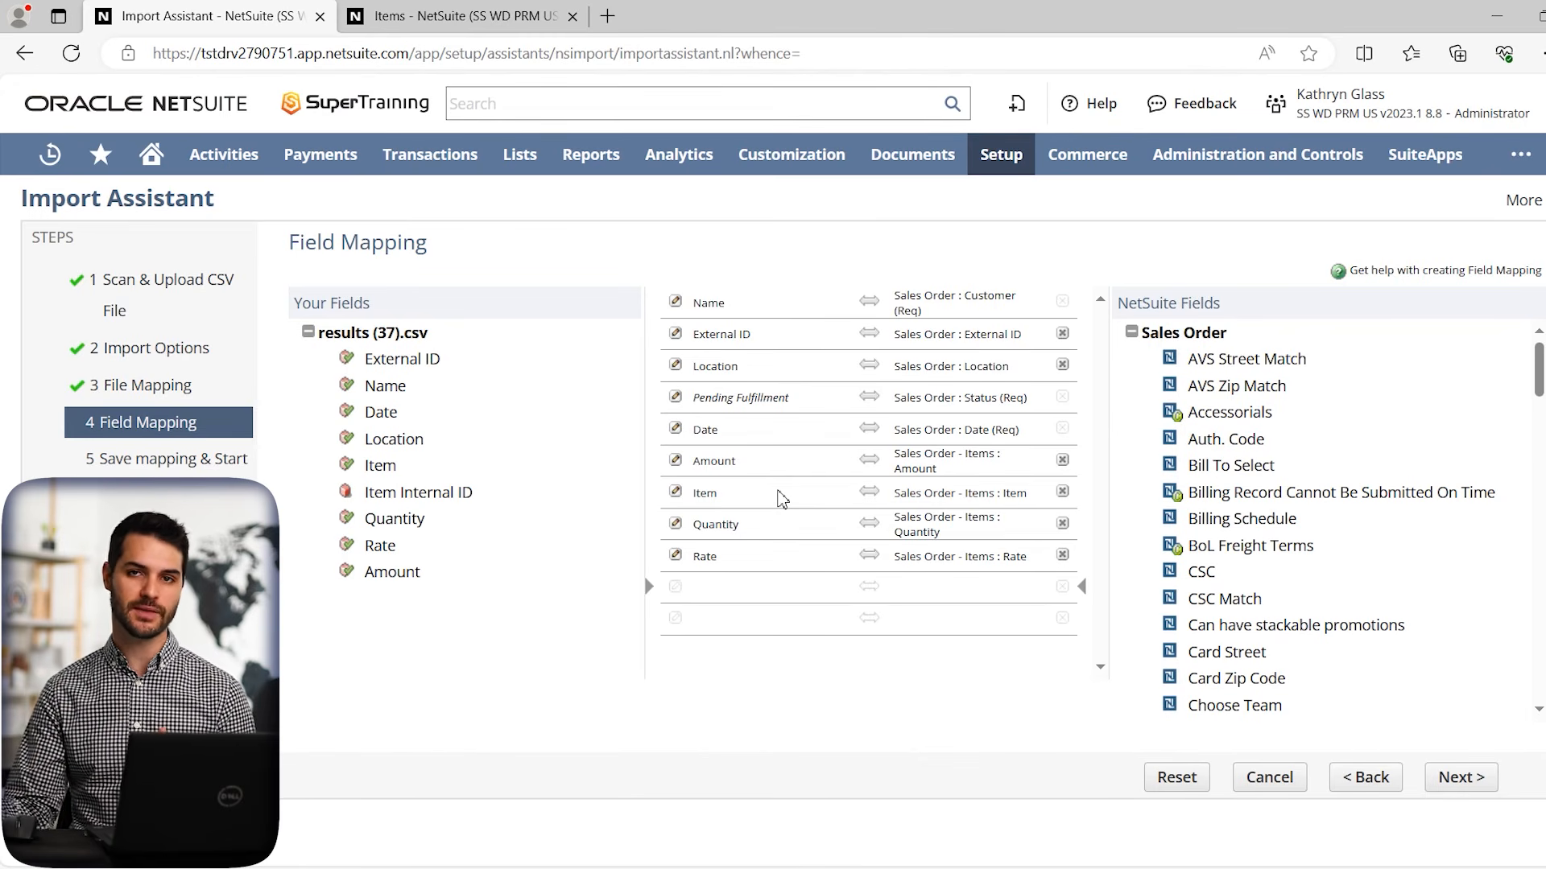
Map the Item Internal ID column to Sales Order - Items : Item and set its reference type to Internal ID
left_click_drag(419, 492, 747, 511)
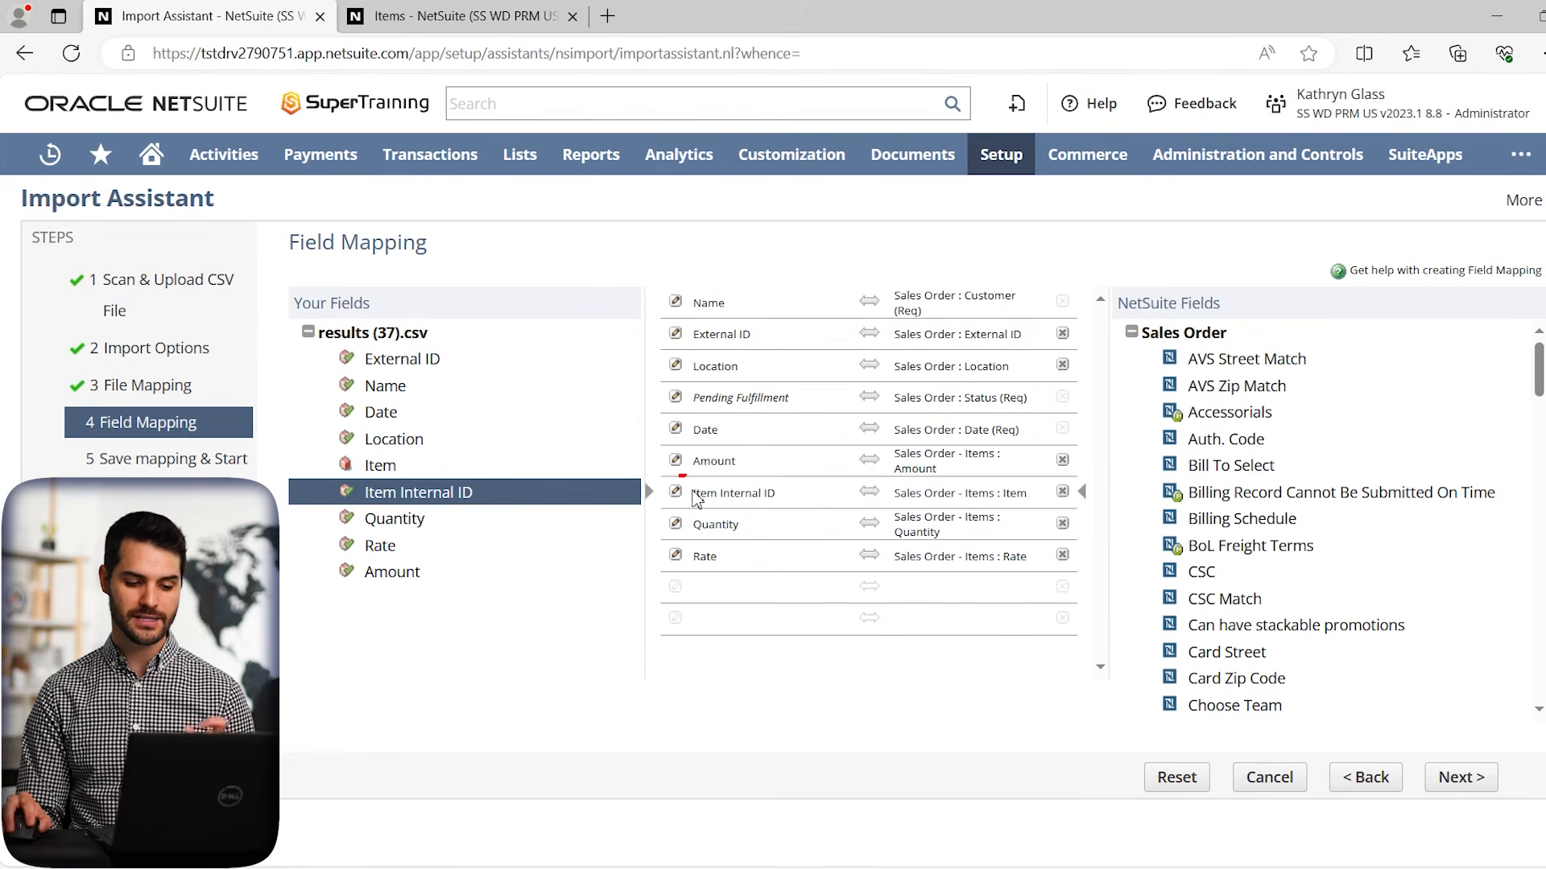
left_click(676, 491)
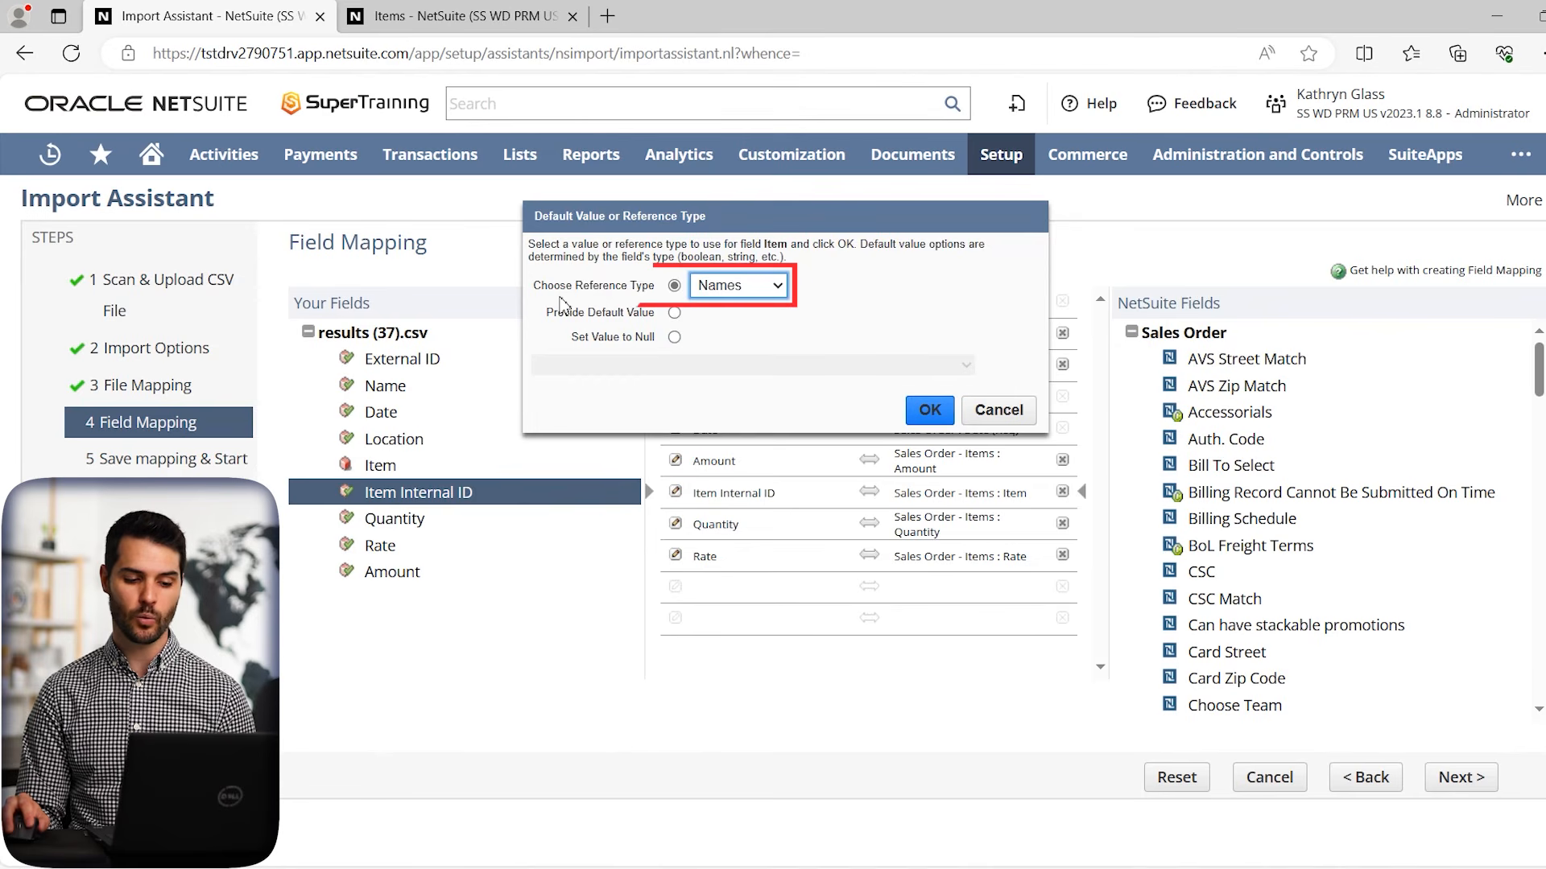
left_click(724, 296)
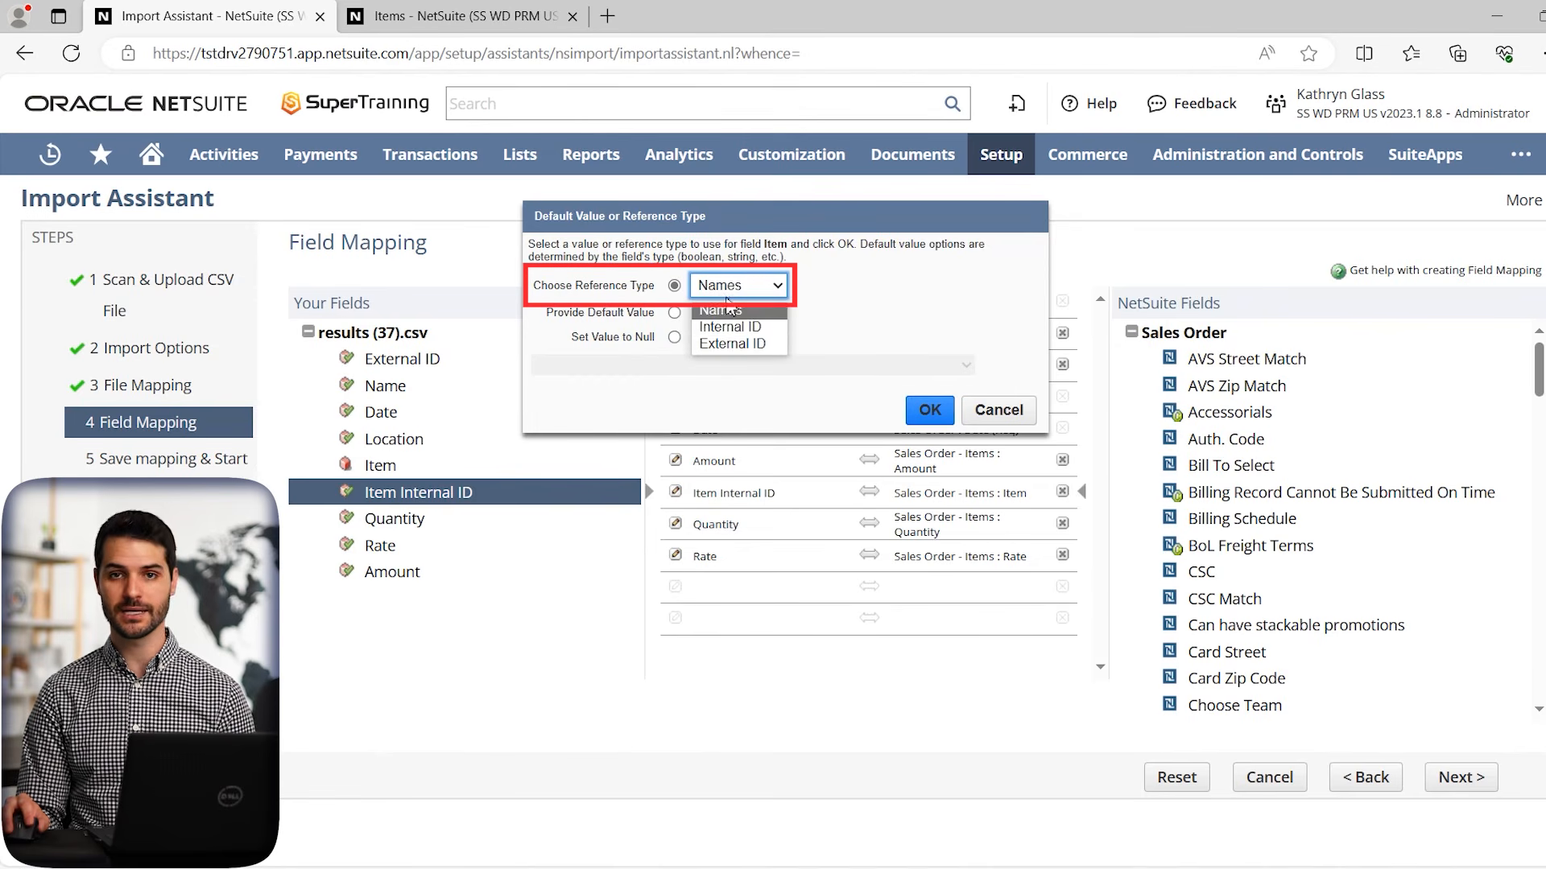
left_click(729, 327)
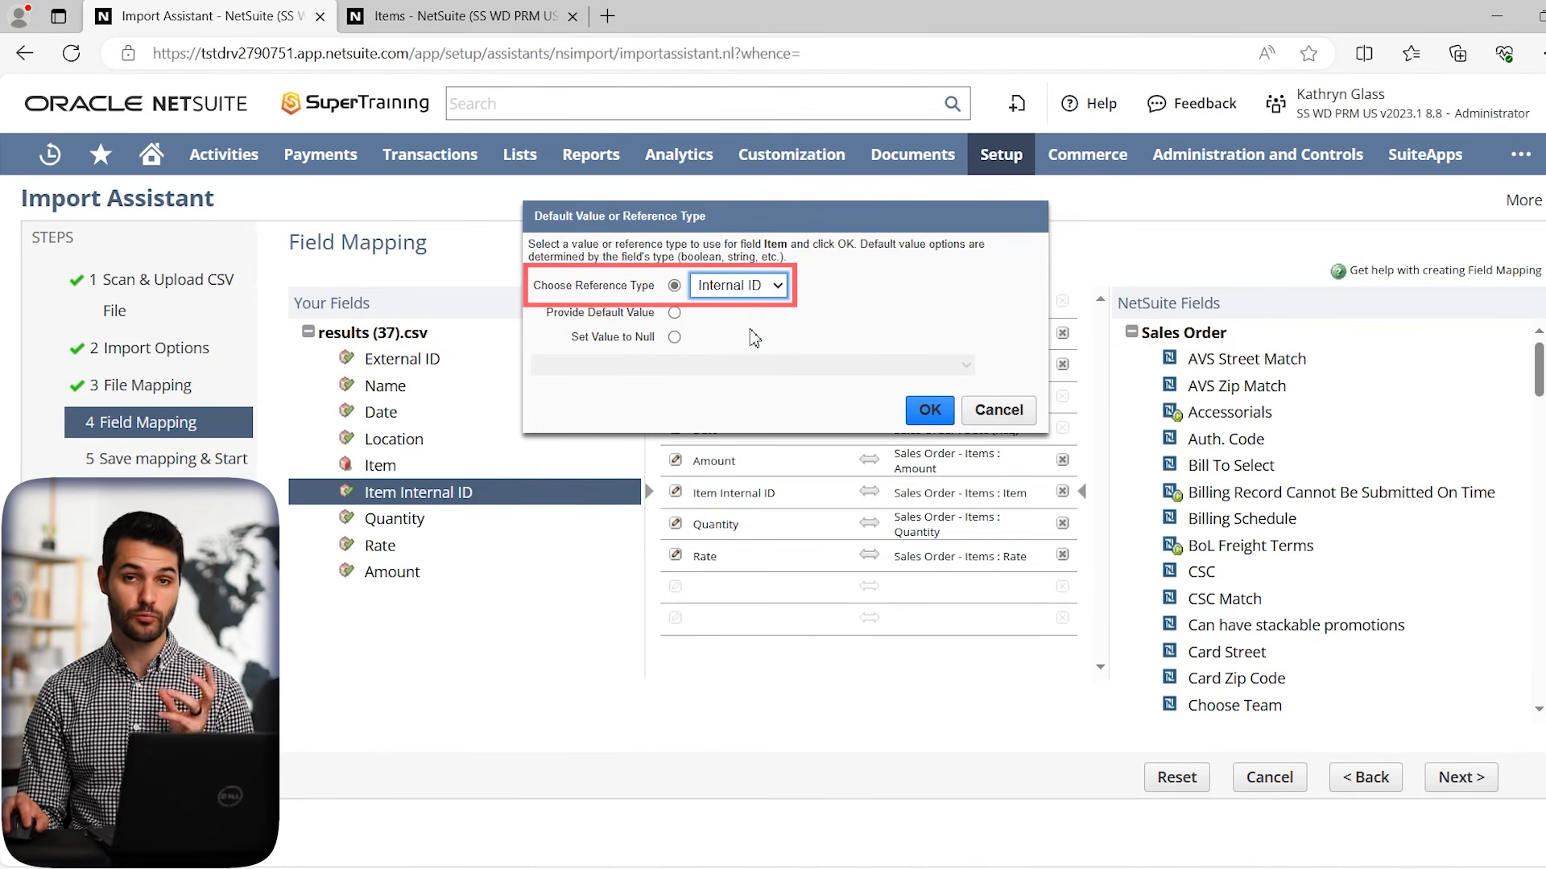
left_click(917, 411)
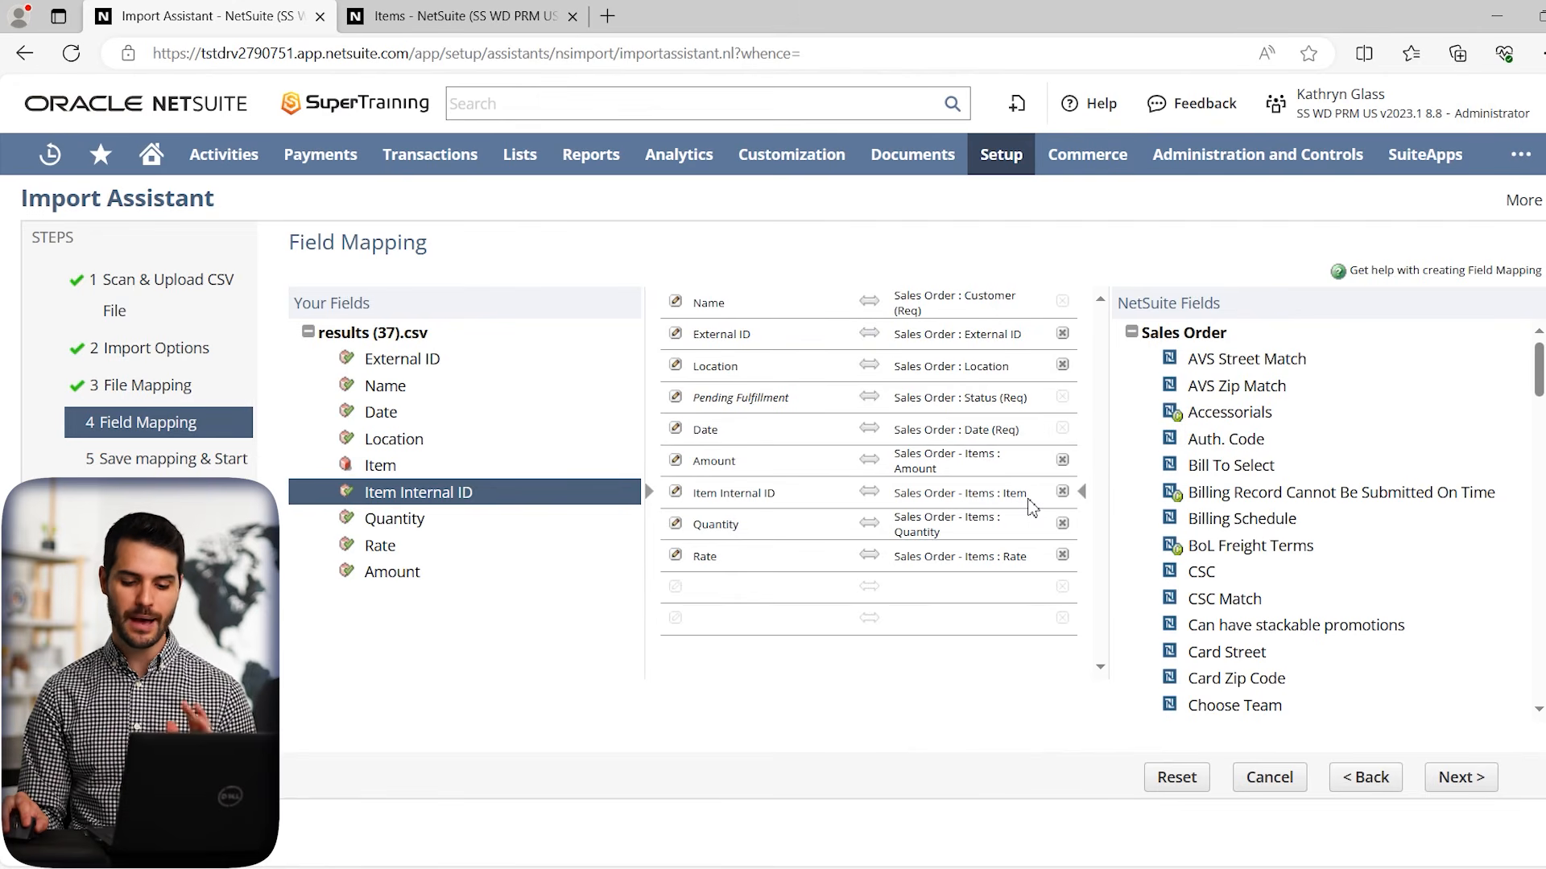
Save and run the import, overwriting the Import Test 2 map, and open and refresh the import job status
left_click(1463, 779)
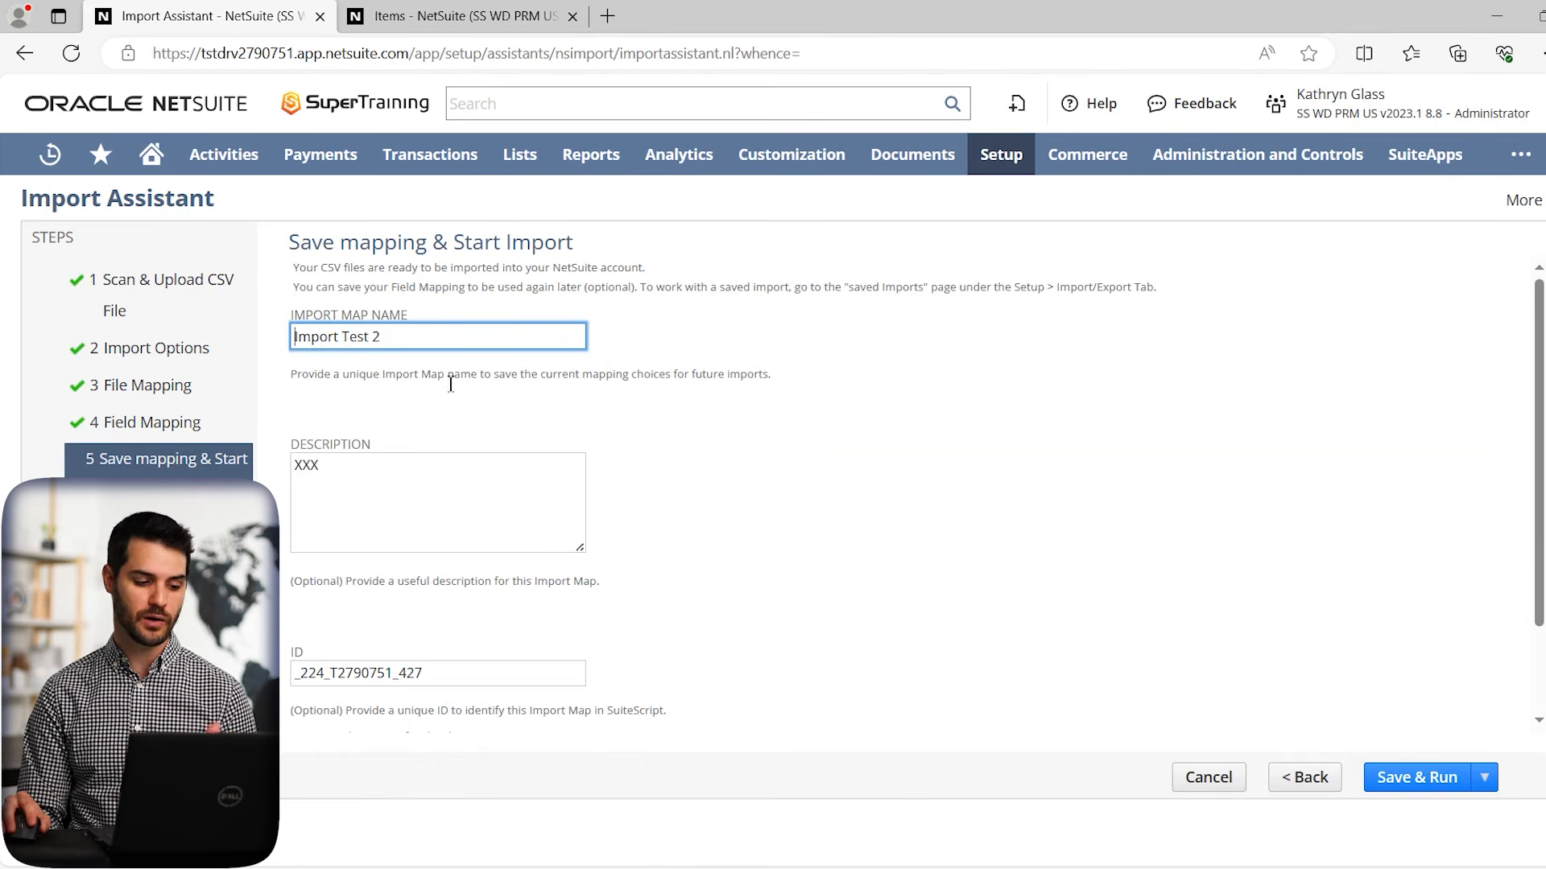
left_click(765, 523)
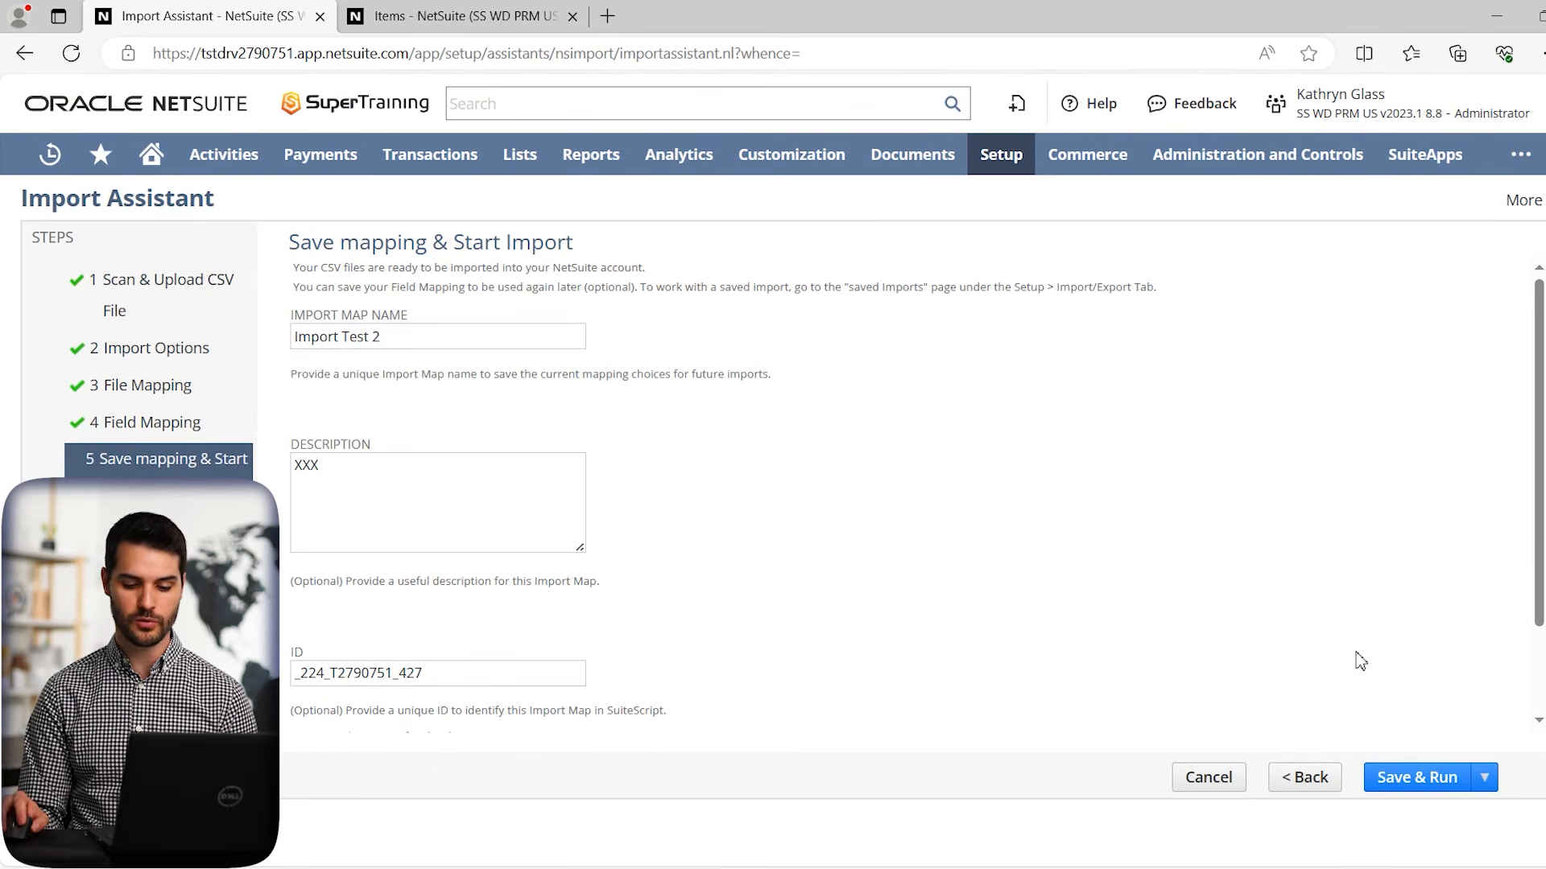
left_click(1431, 781)
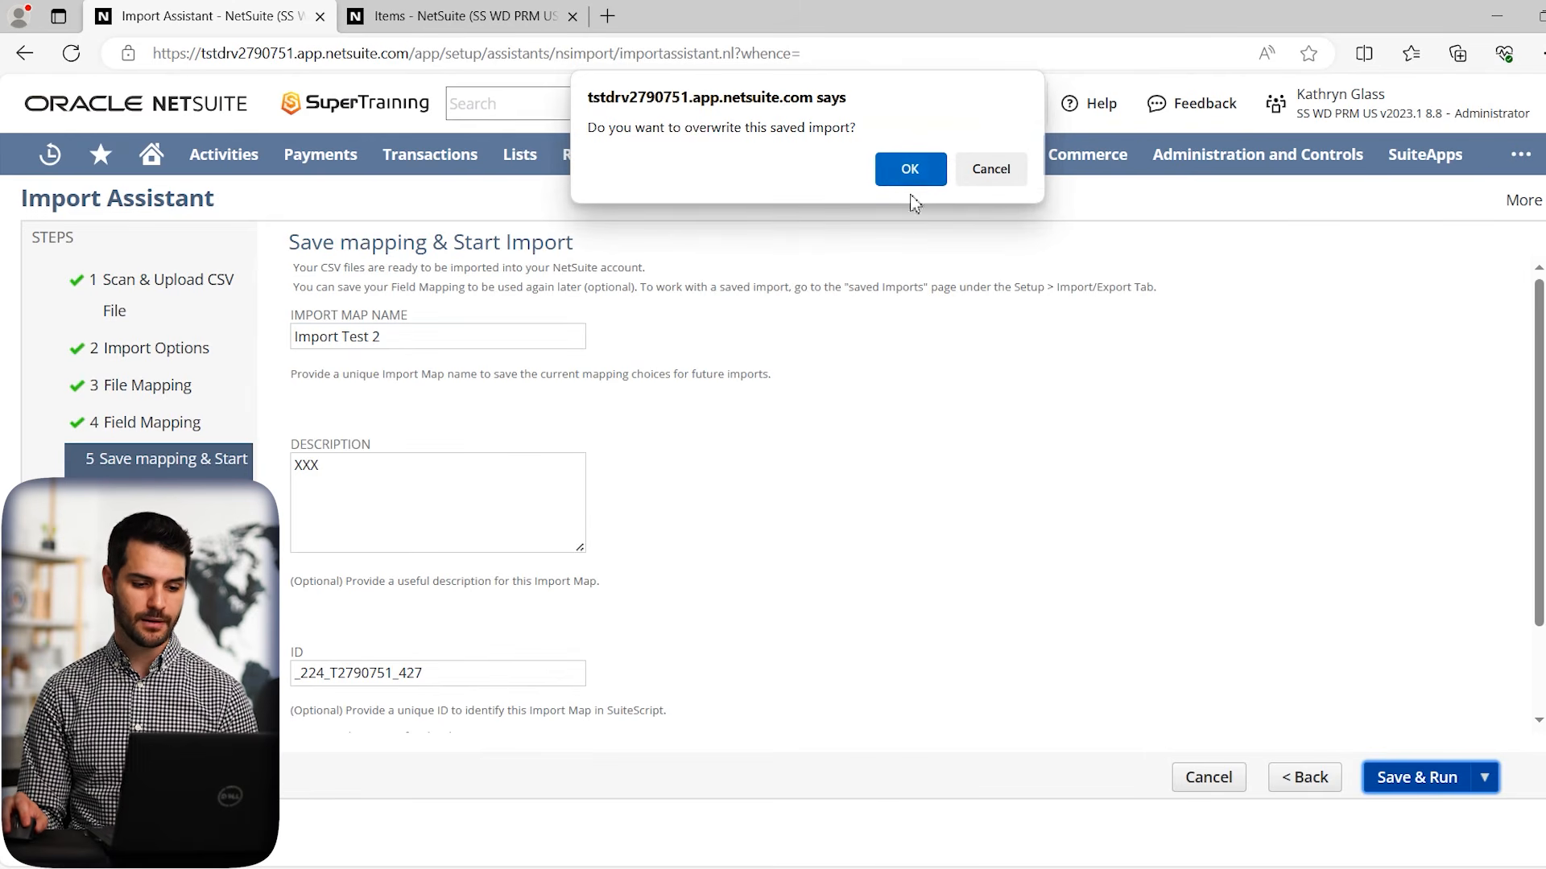
key("Return")
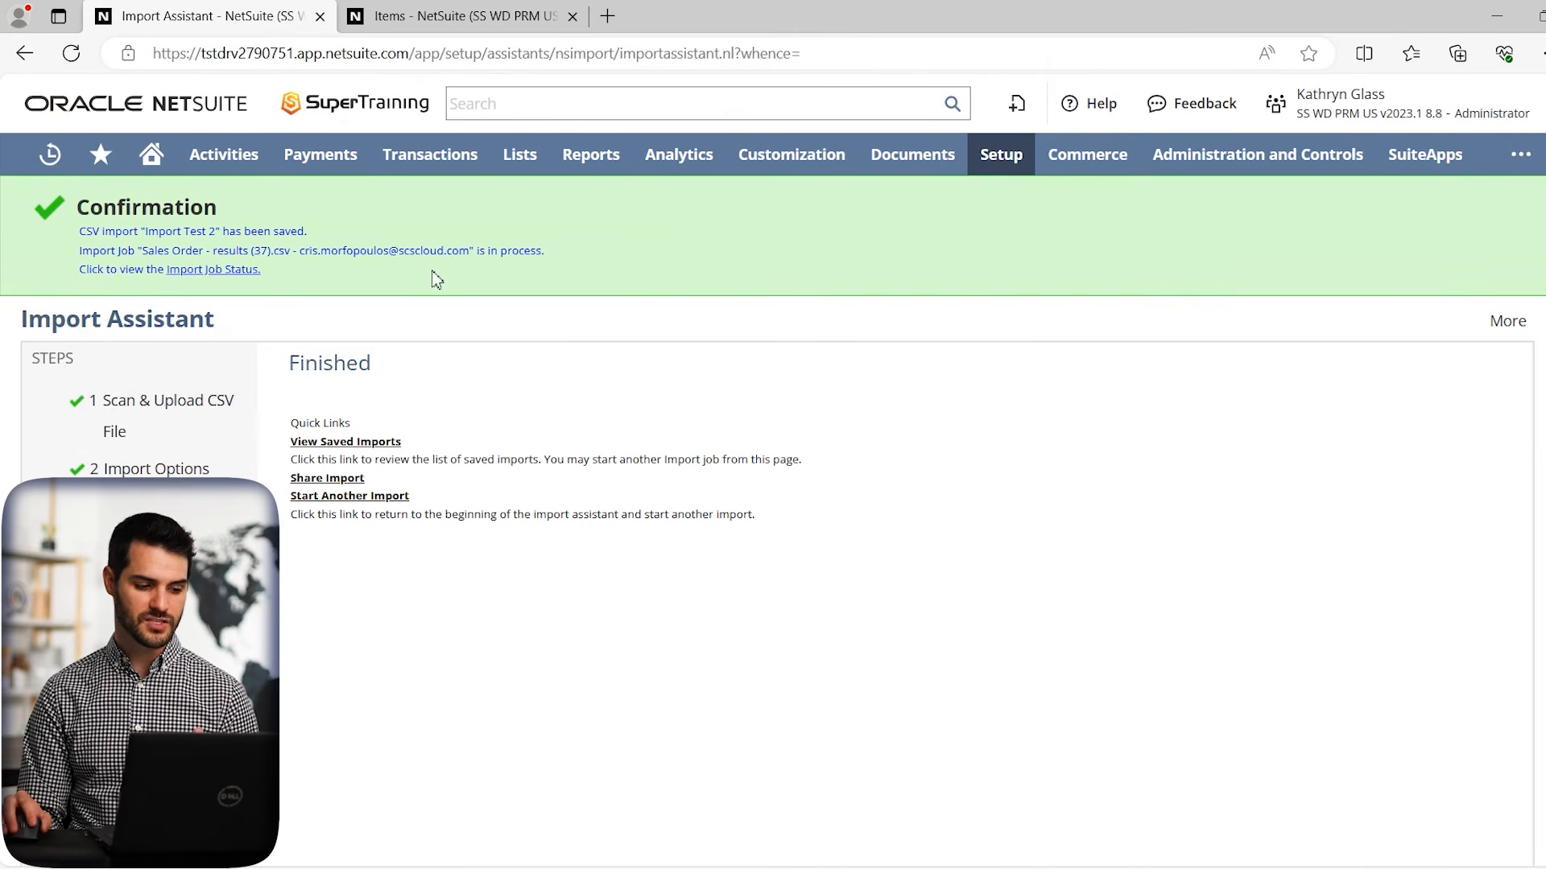
left_click(228, 273)
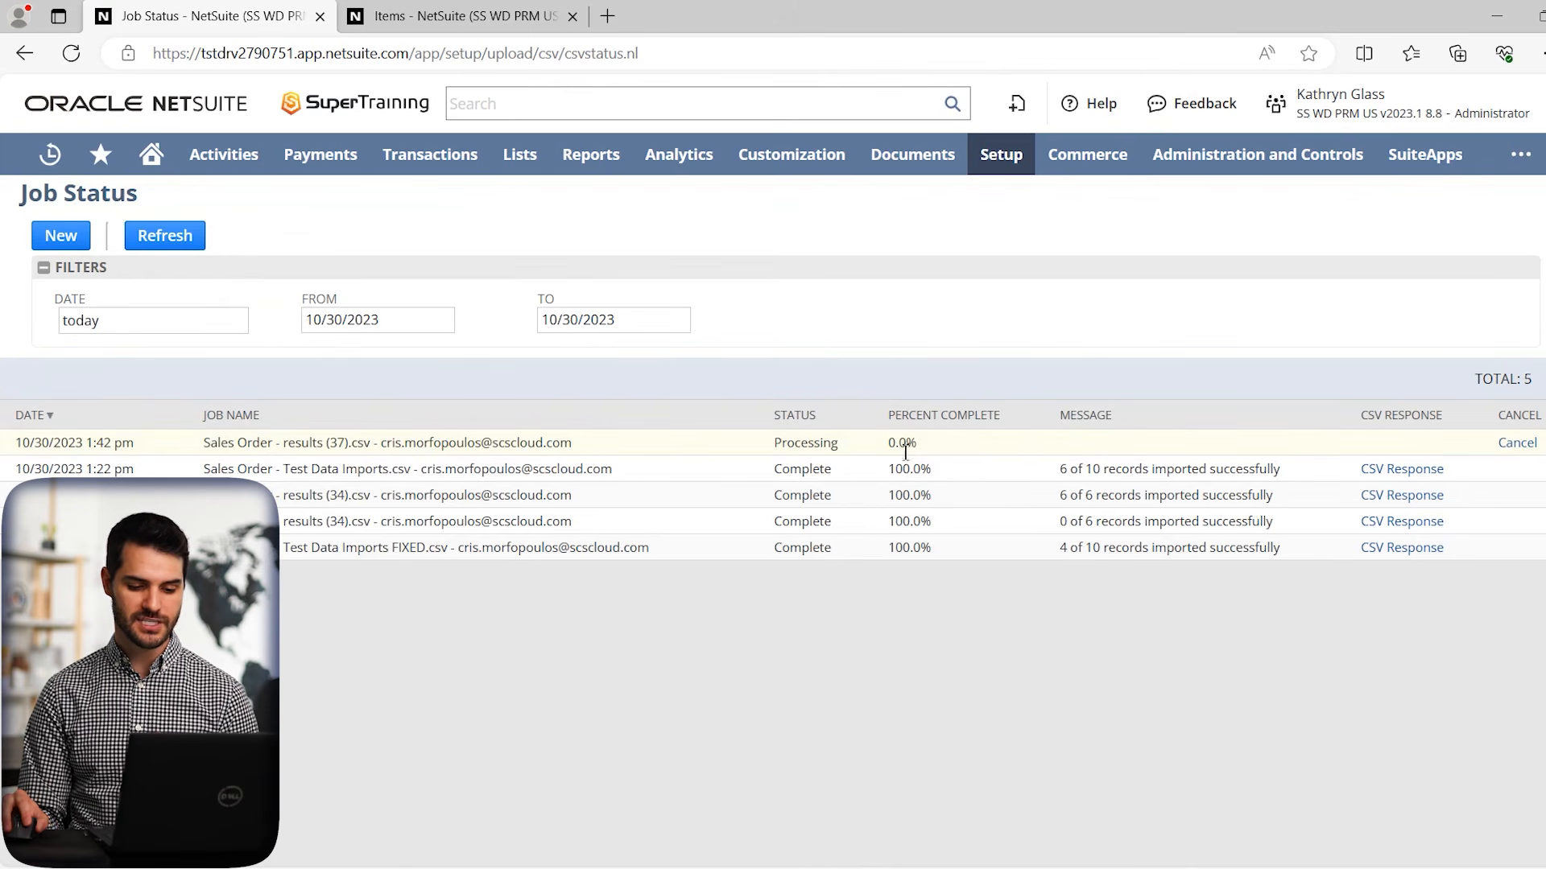
left_click(171, 244)
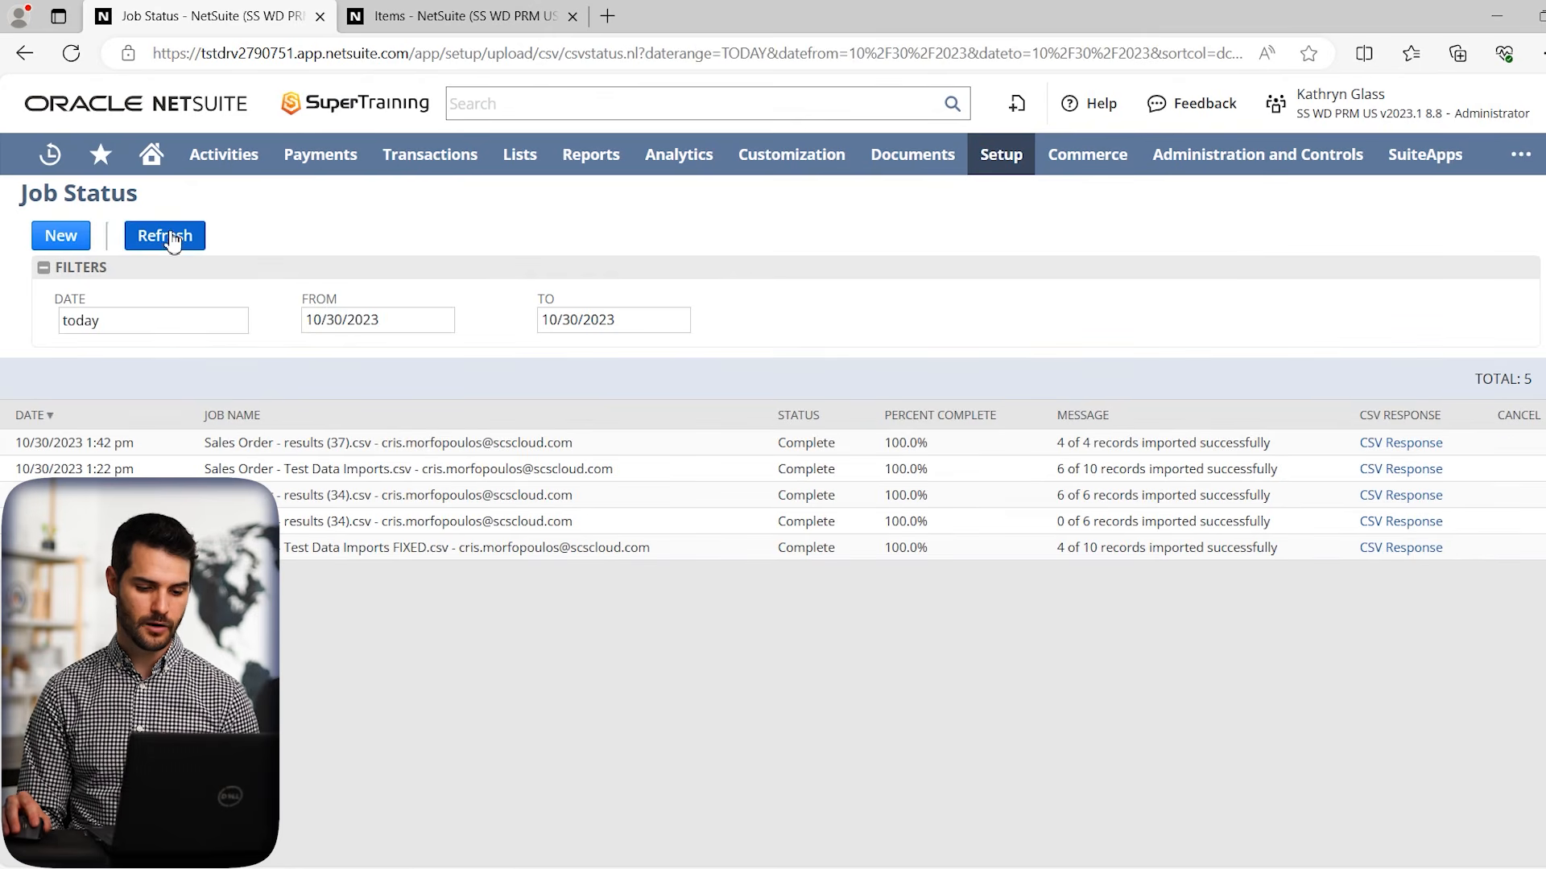